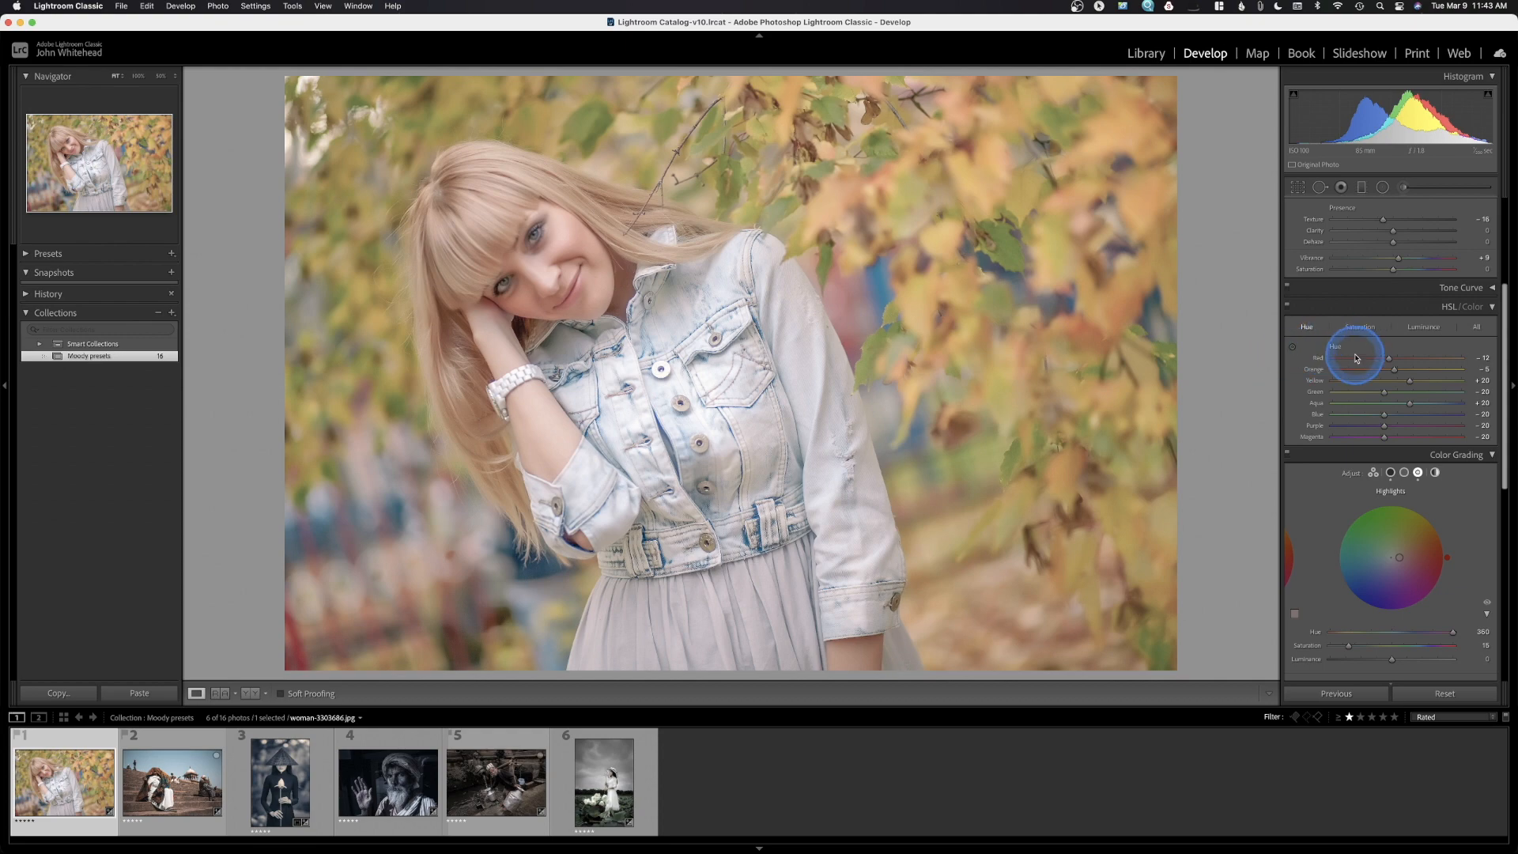
Show the autumn portrait in Before/After side-by-side view, reselecting it in the filmstrip
click(250, 694)
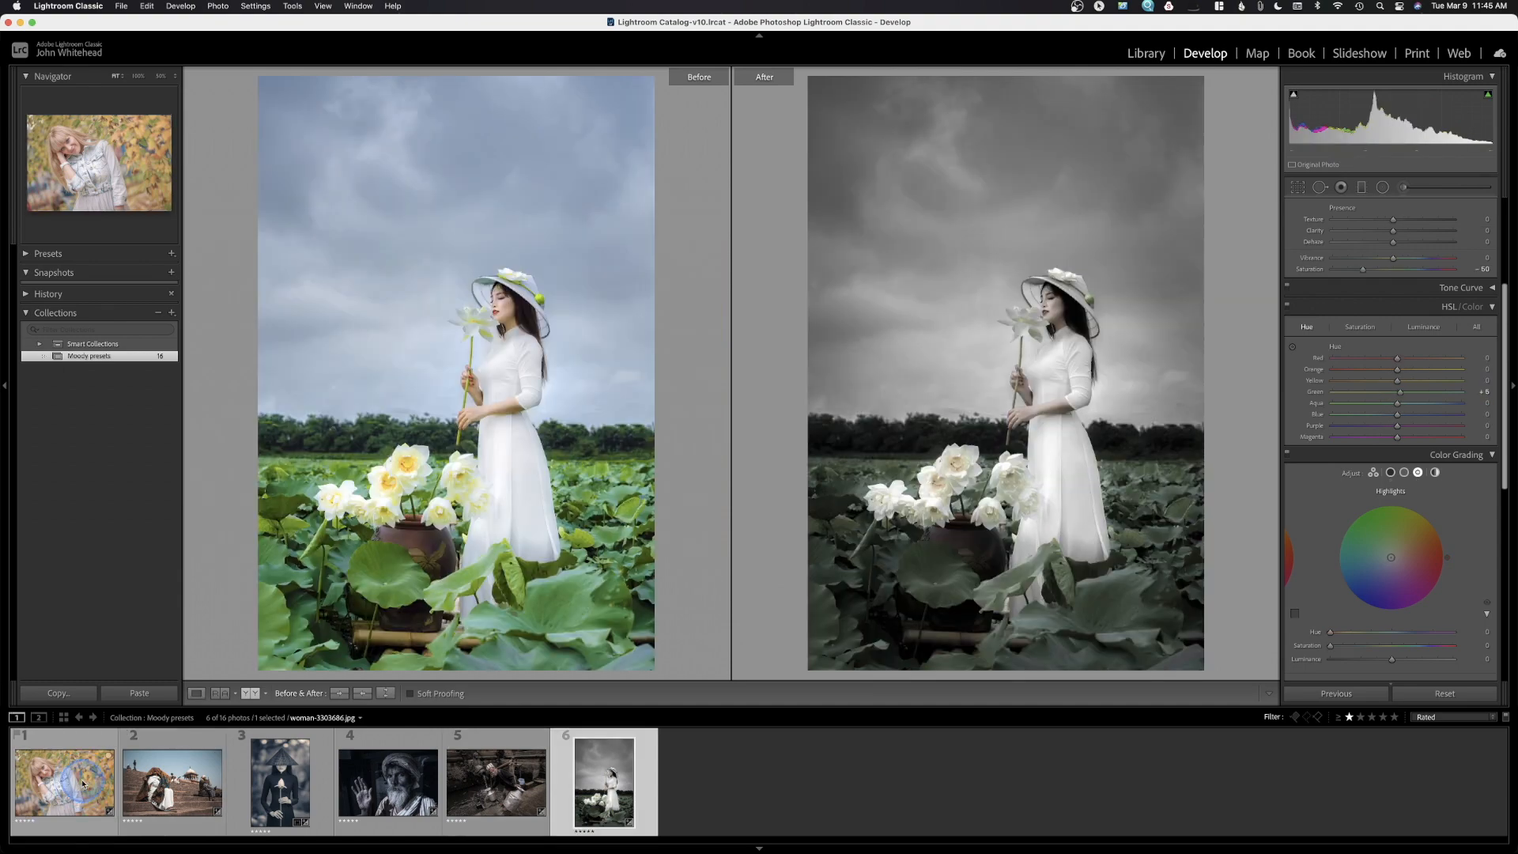
click(76, 784)
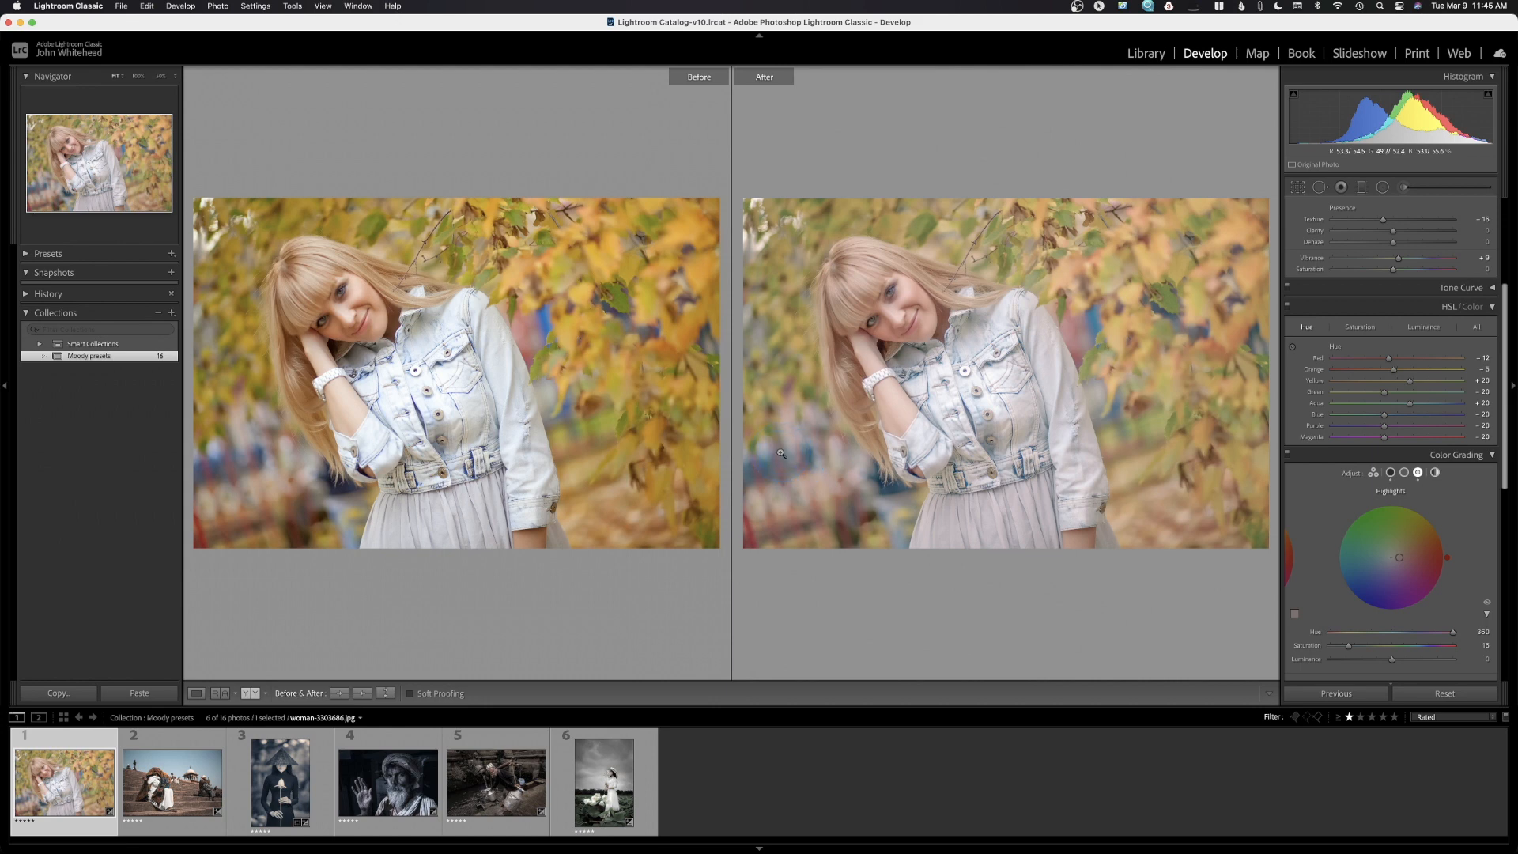
click(53, 784)
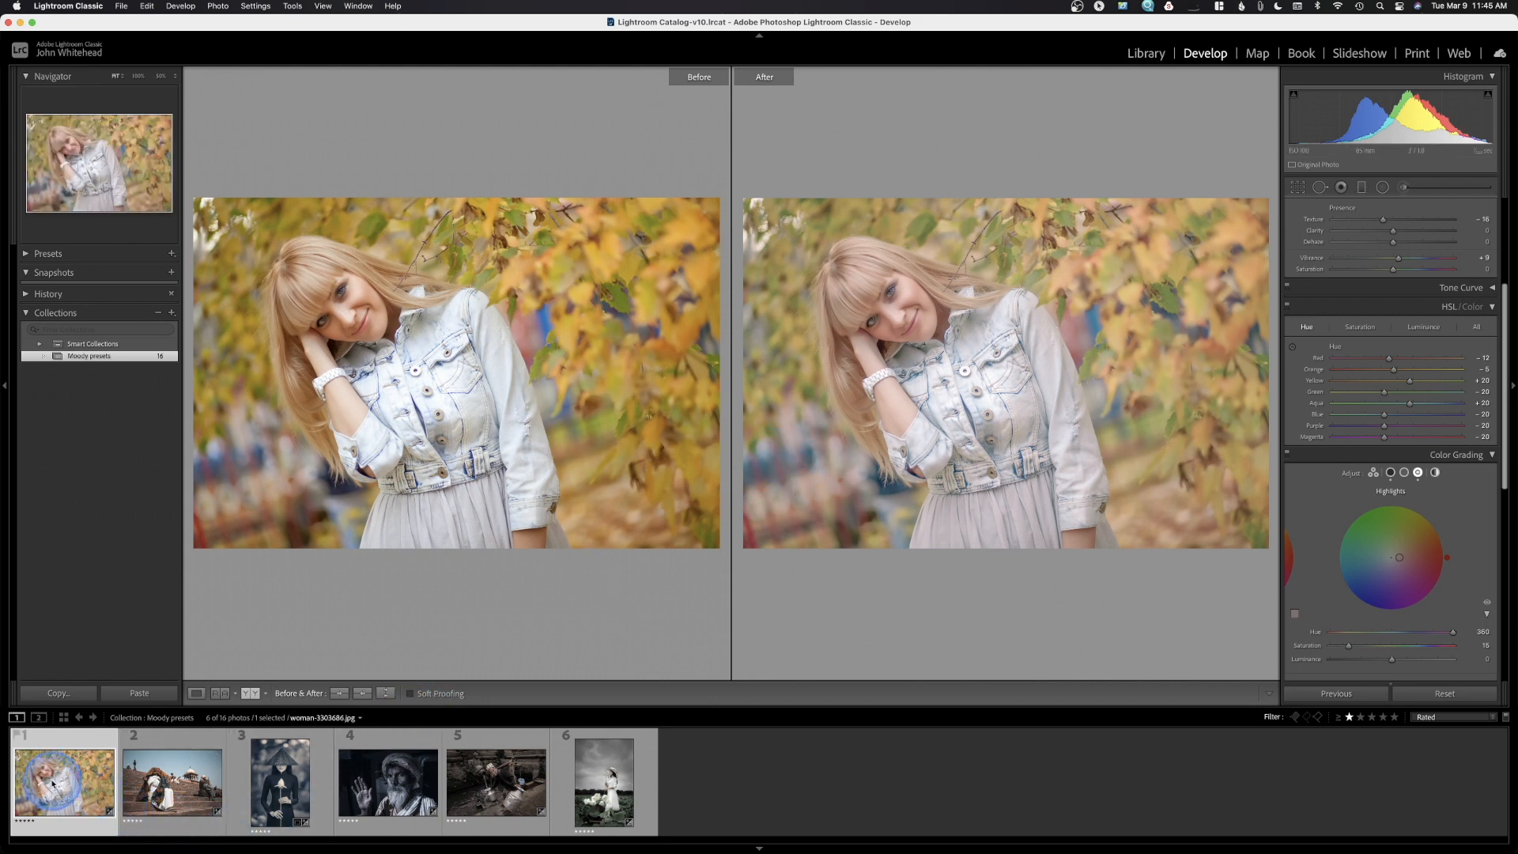
Return the portrait to Loupe view and bring the Basic panel's tone settings into view
click(196, 693)
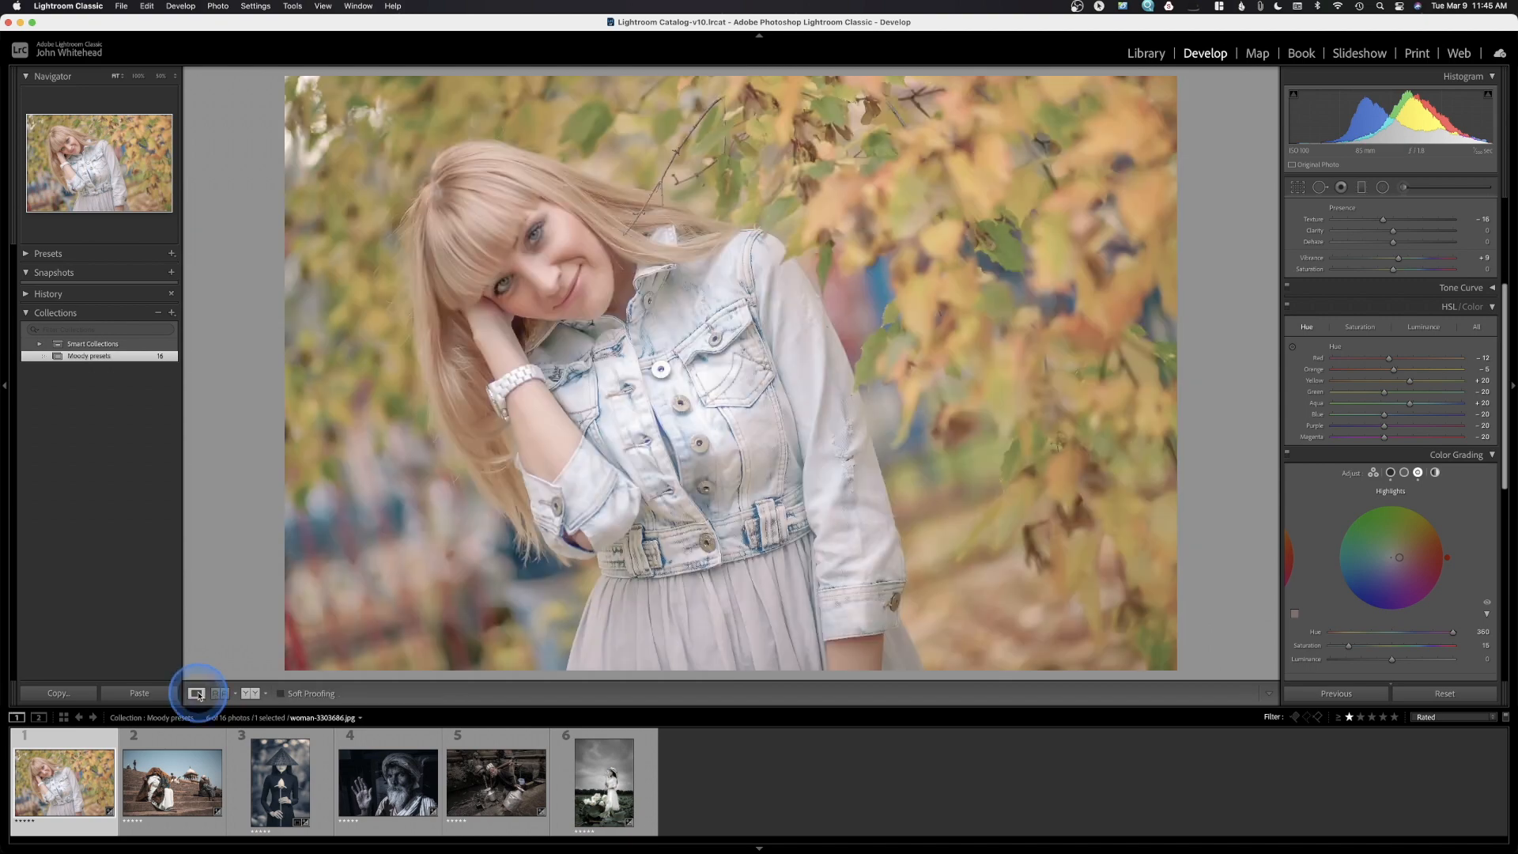
scroll(1400, 419, up, 5)
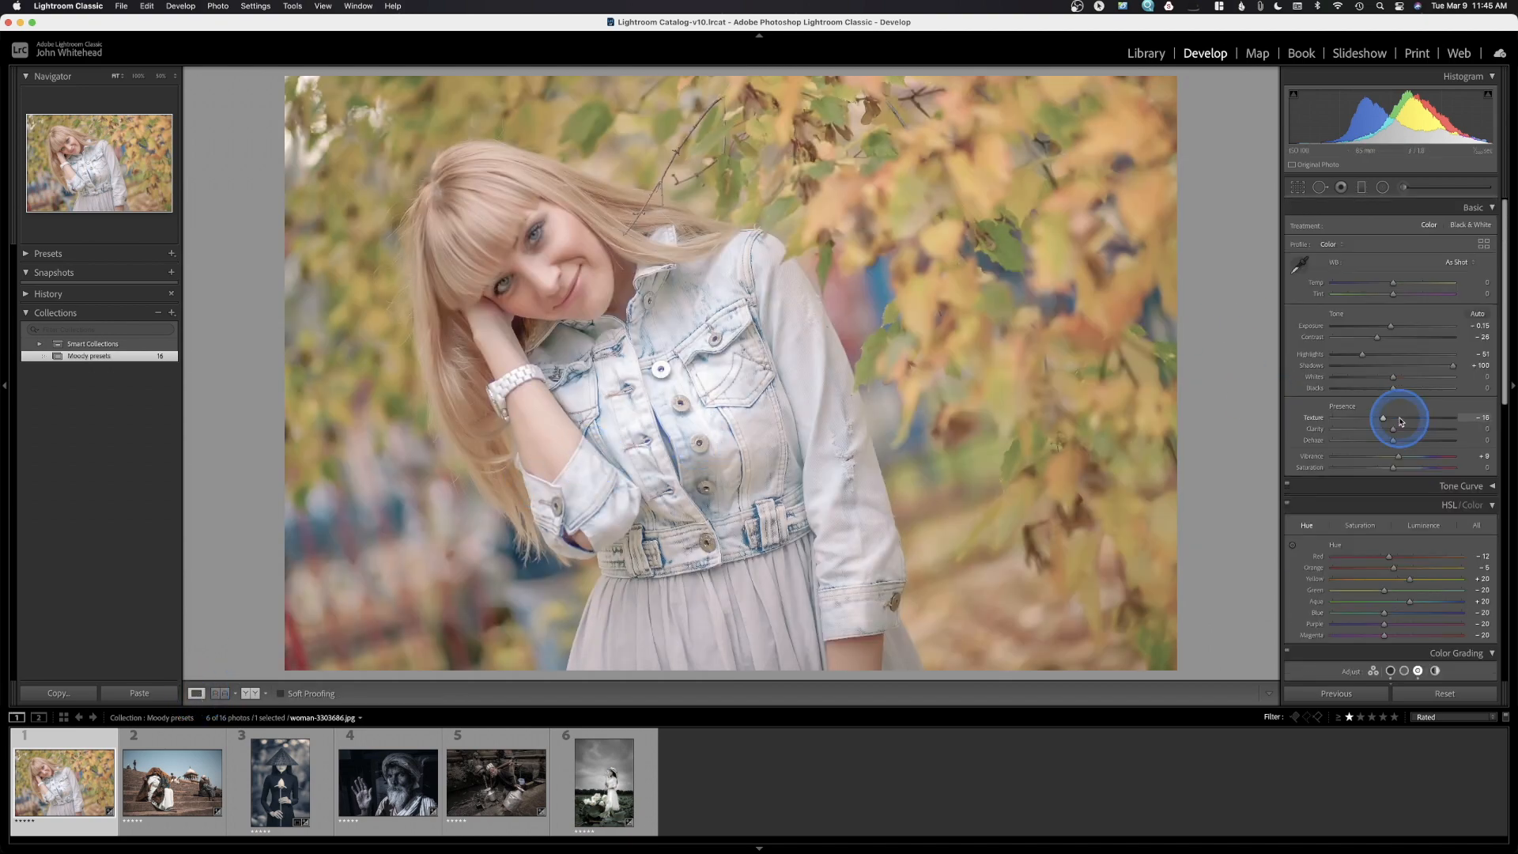
click(1400, 421)
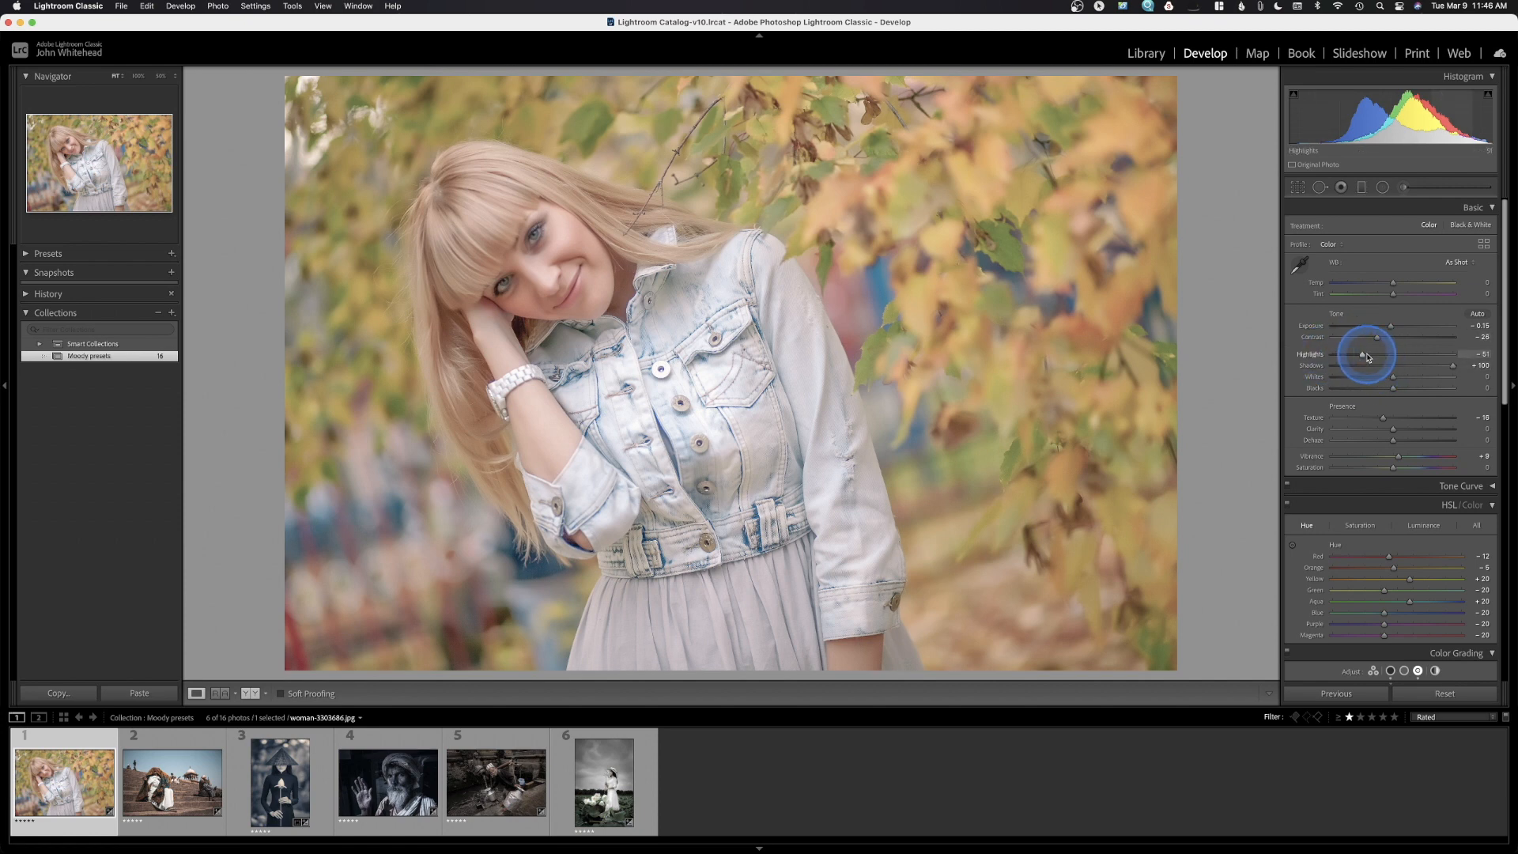
drag(1362, 357, 1393, 357)
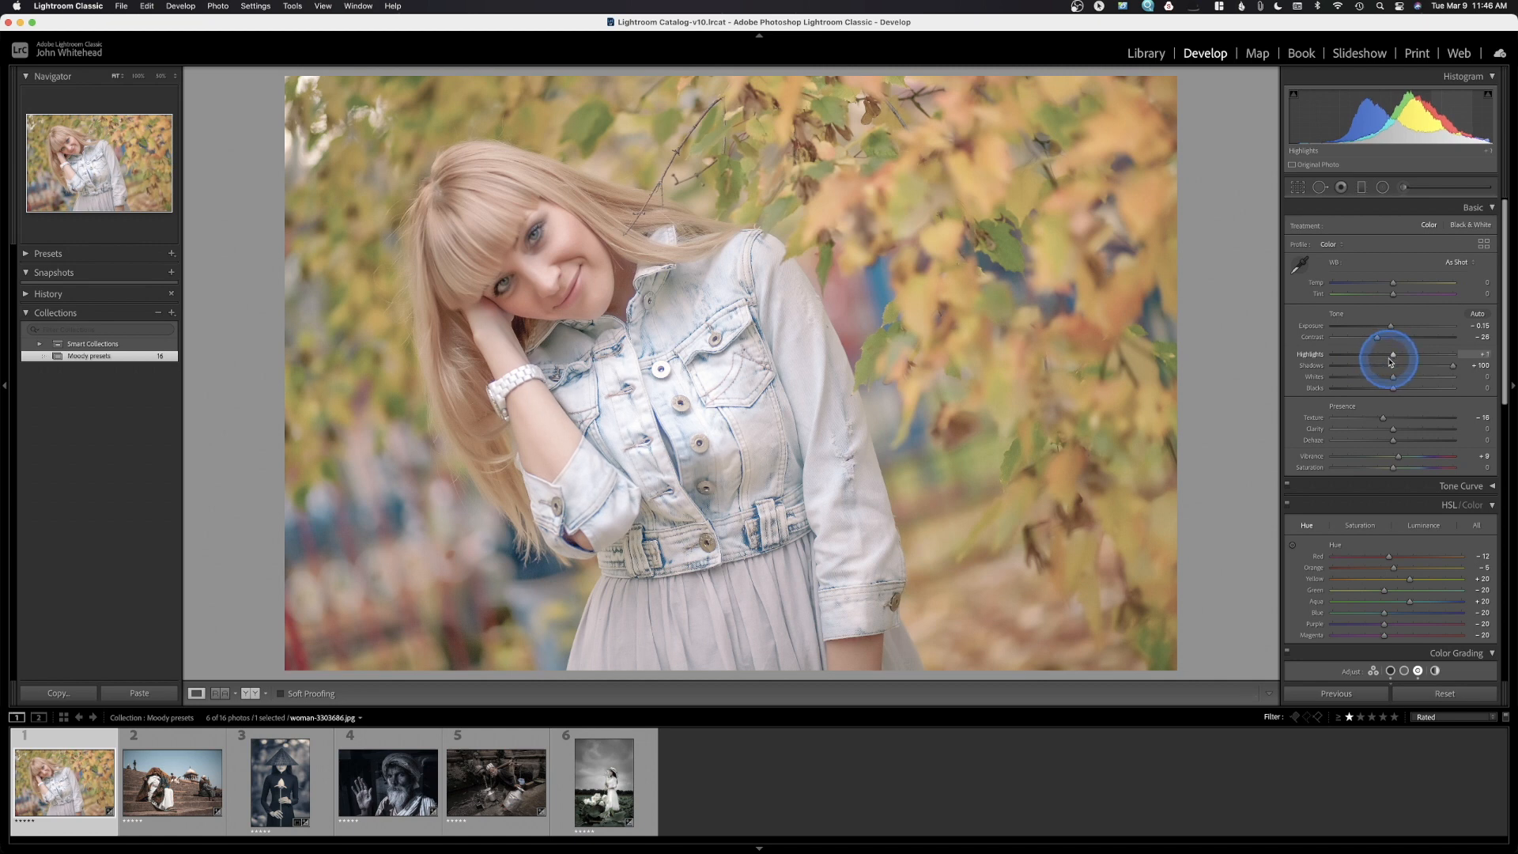
key(super+z)
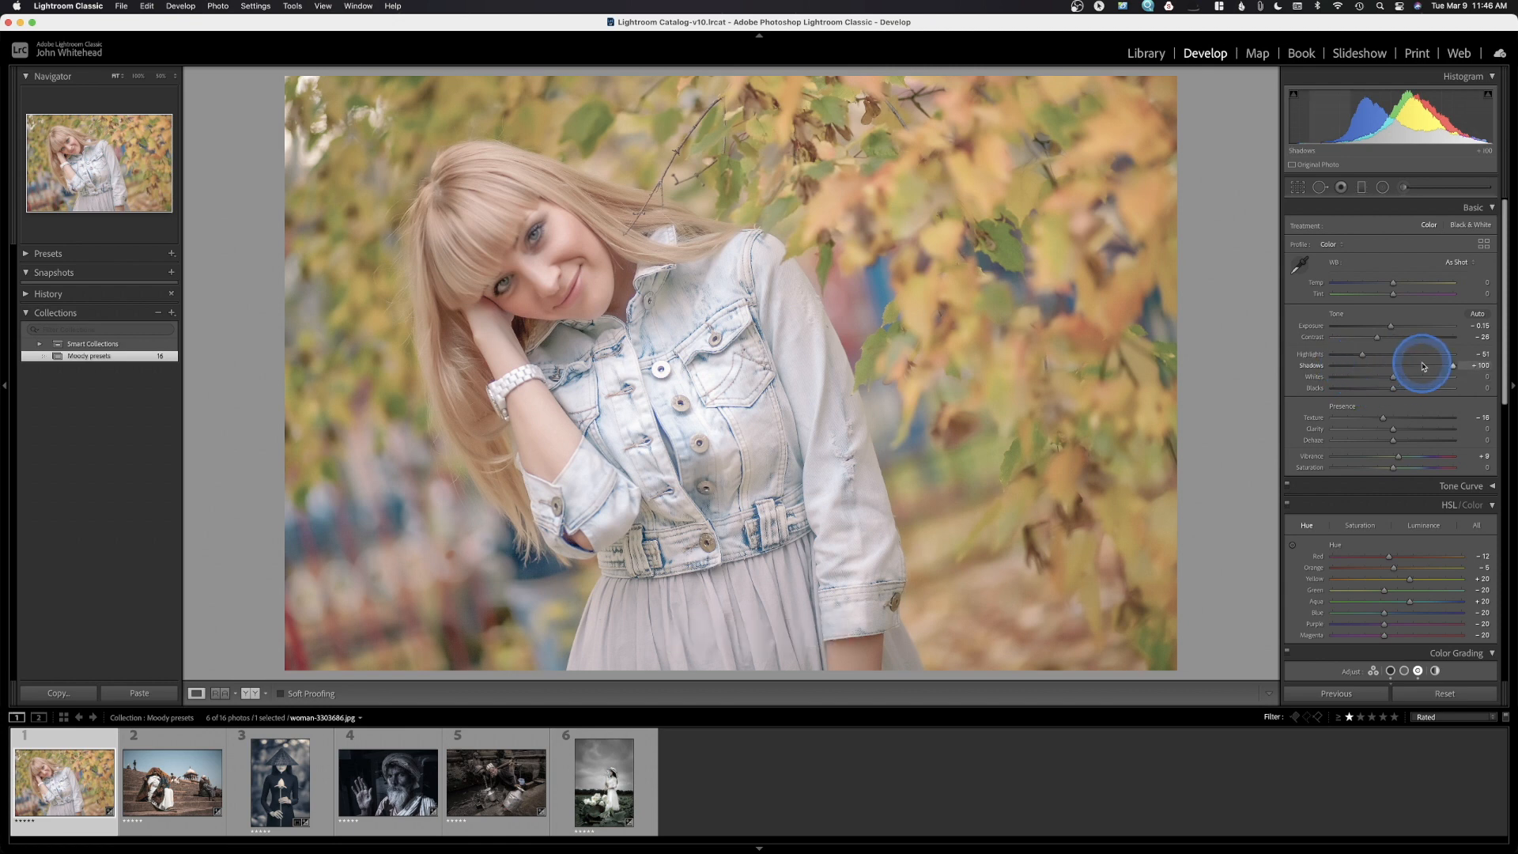
drag(1454, 366, 1395, 375)
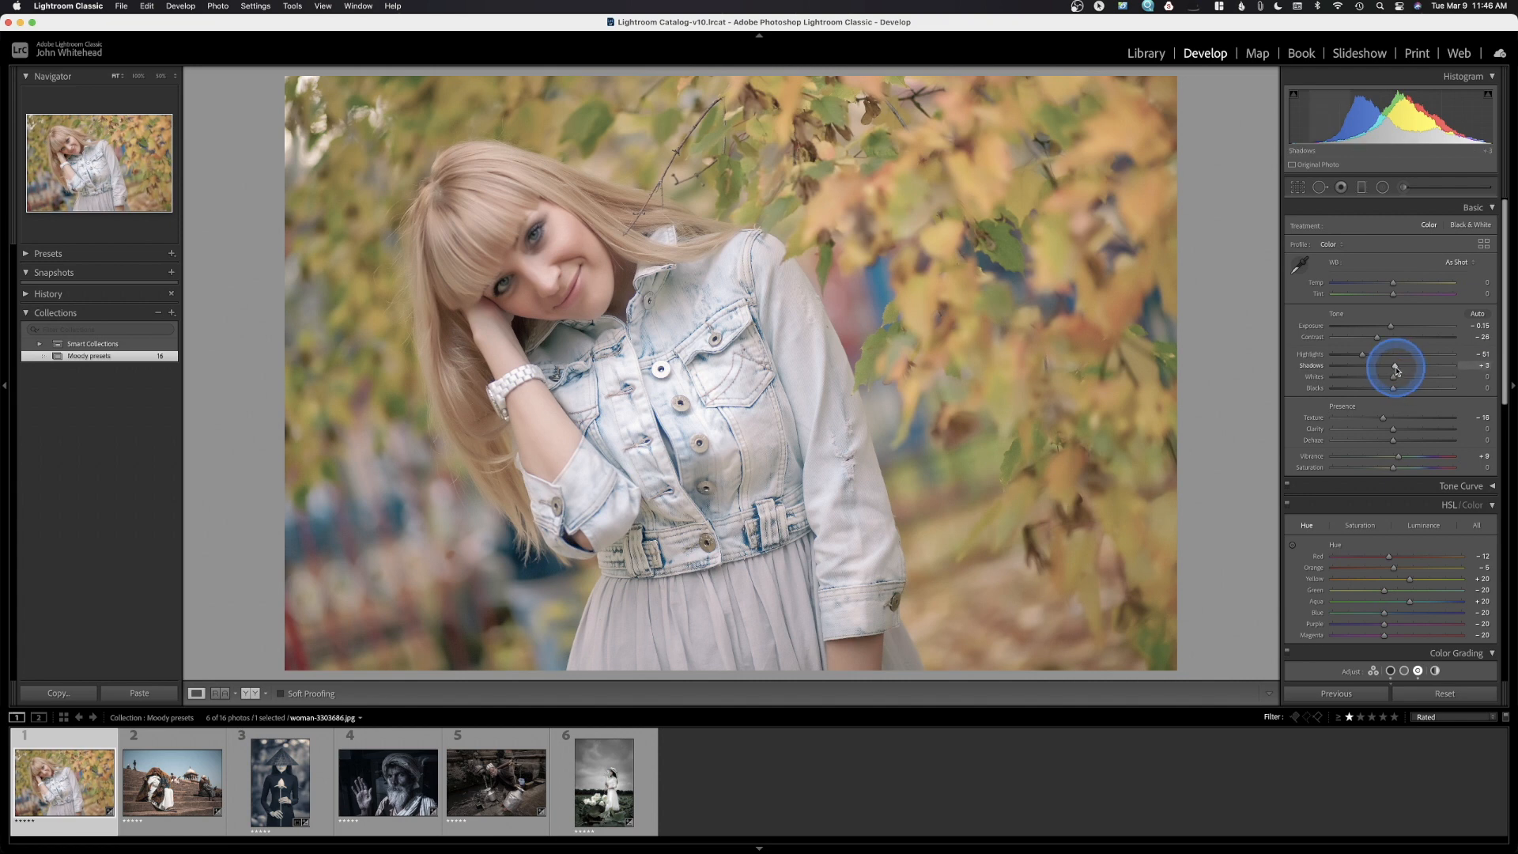
drag(1396, 371, 1513, 373)
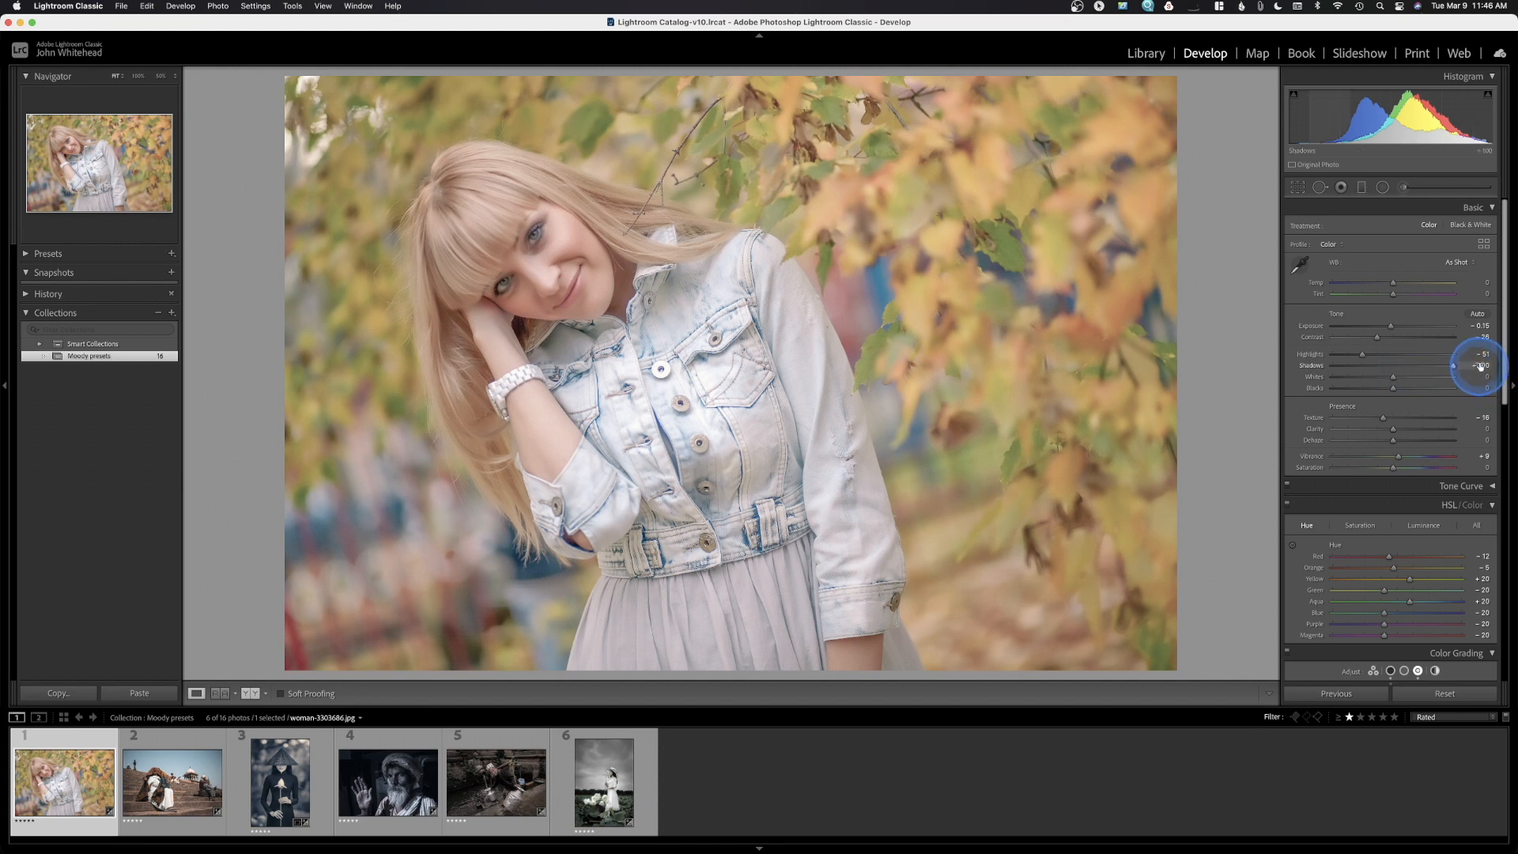
click(1394, 389)
drag(1394, 392, 1434, 389)
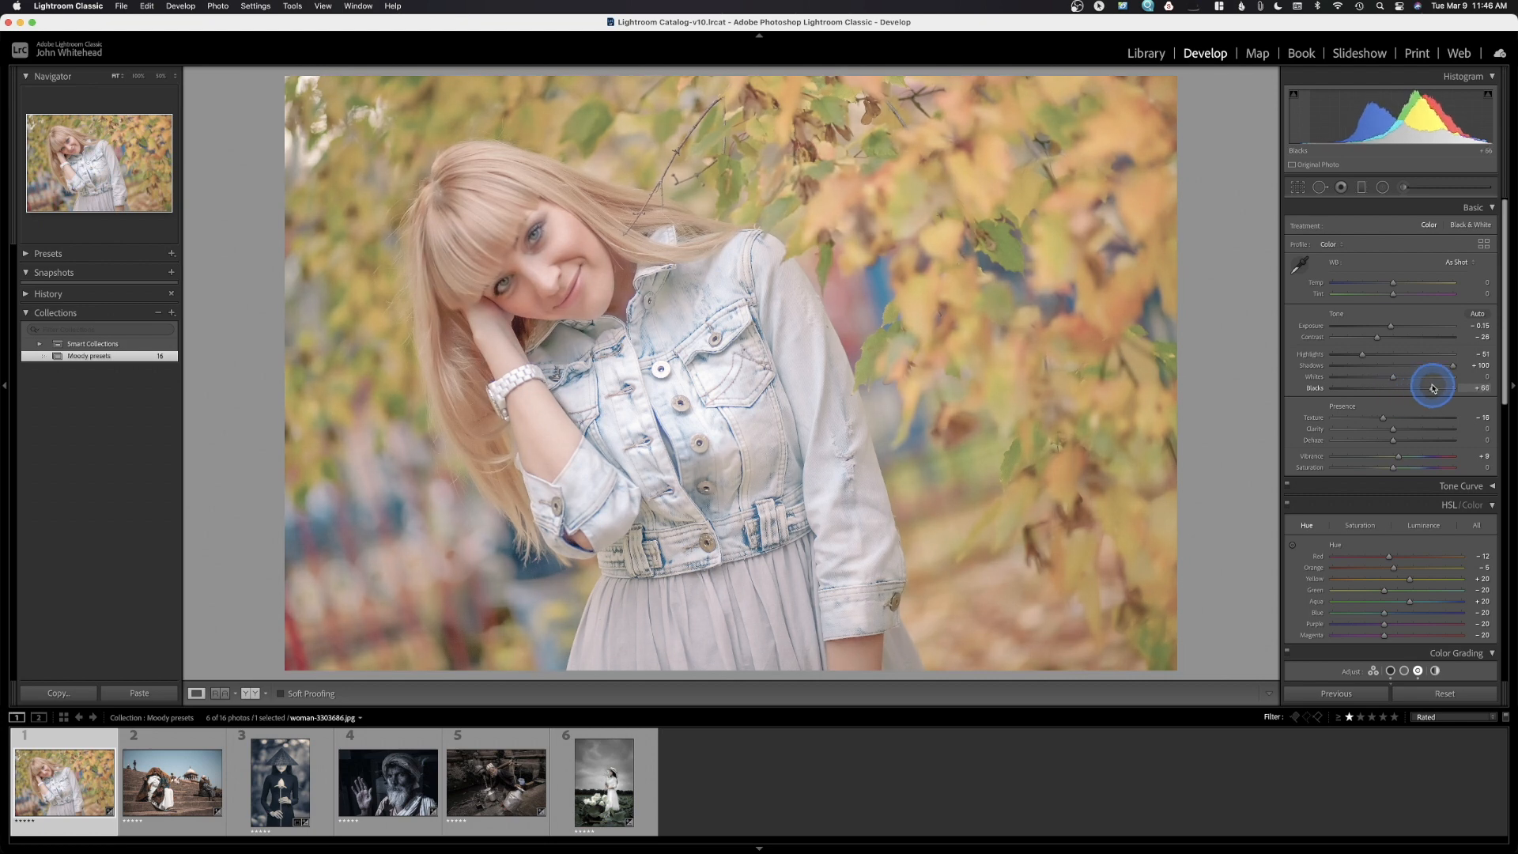
key(super+z)
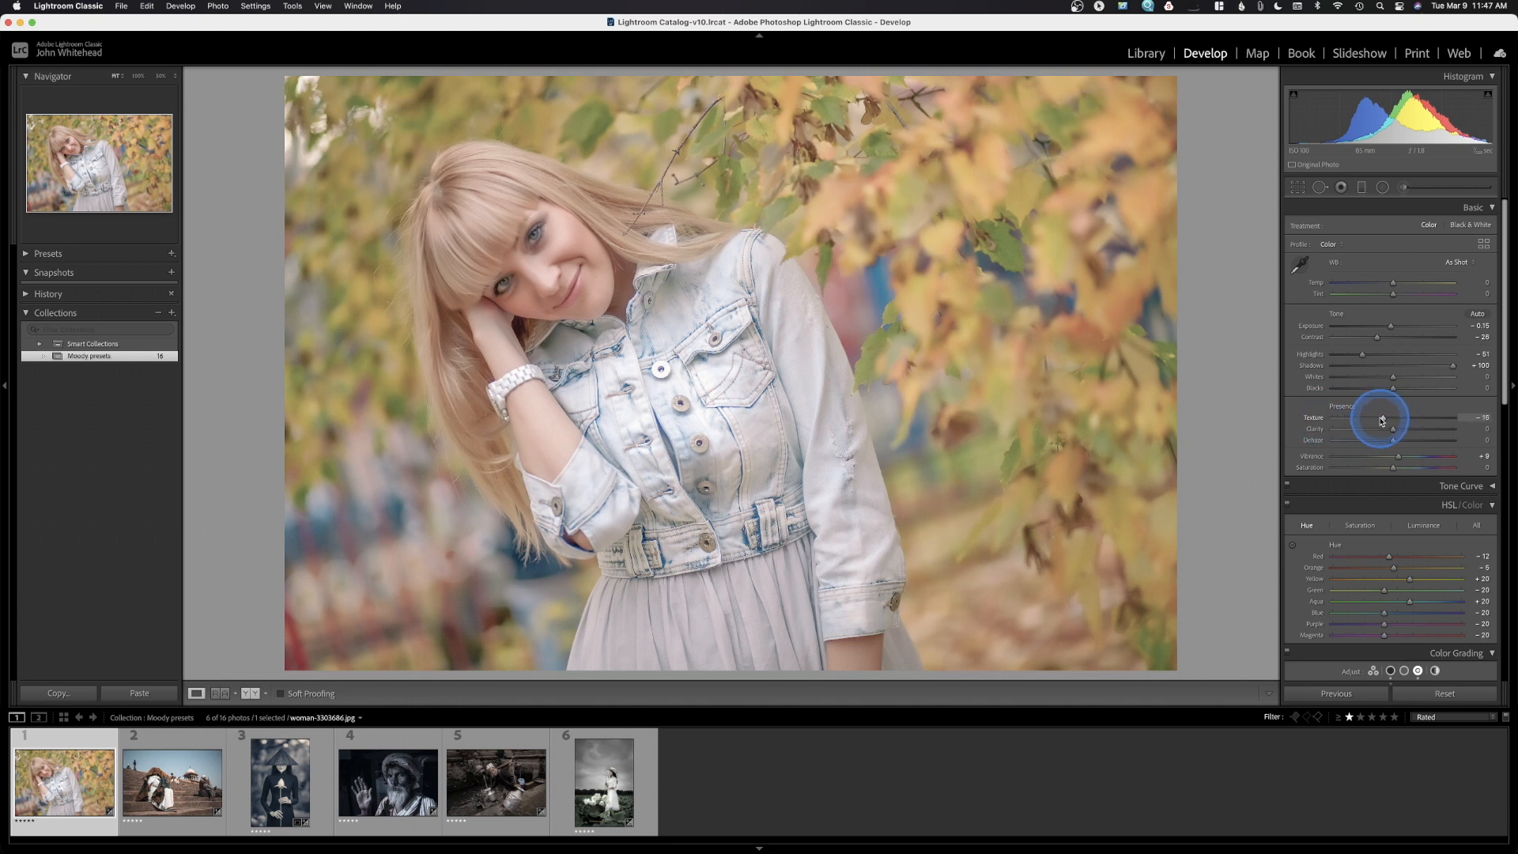
drag(1382, 420, 1262, 427)
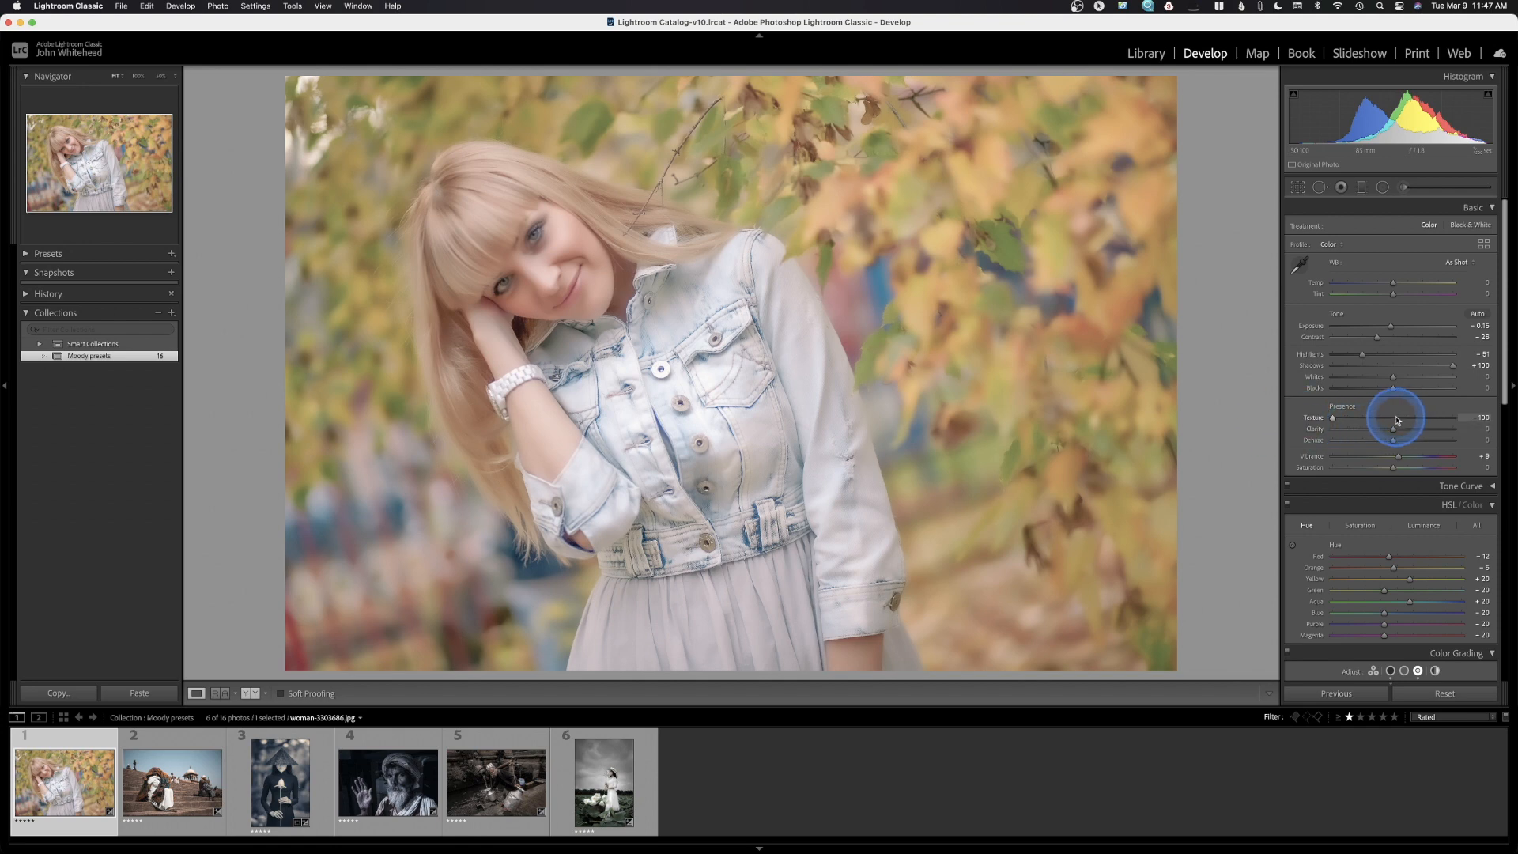
key(super+z)
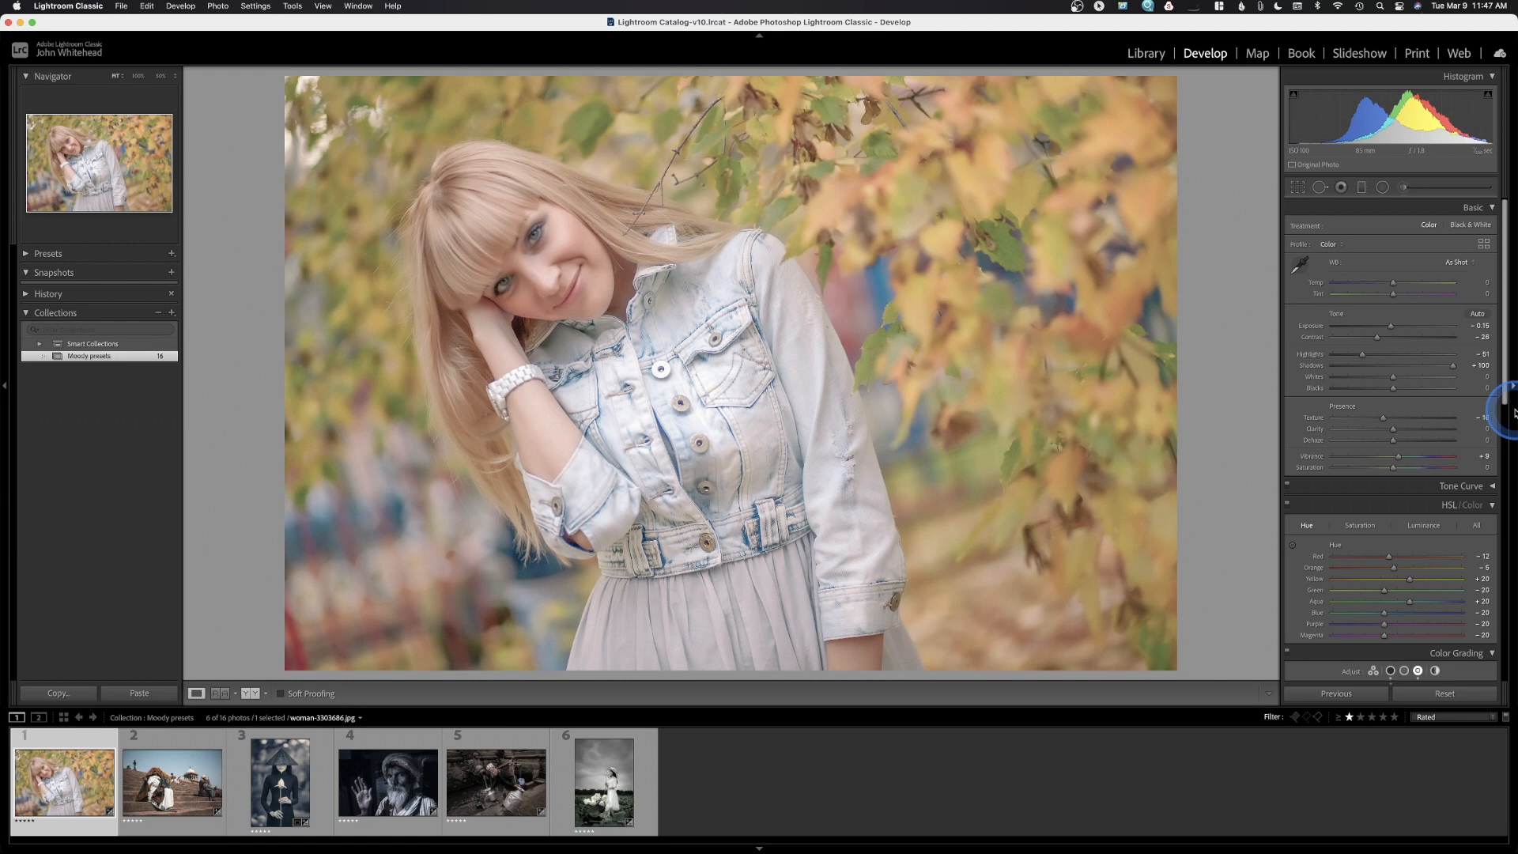
click(1482, 418)
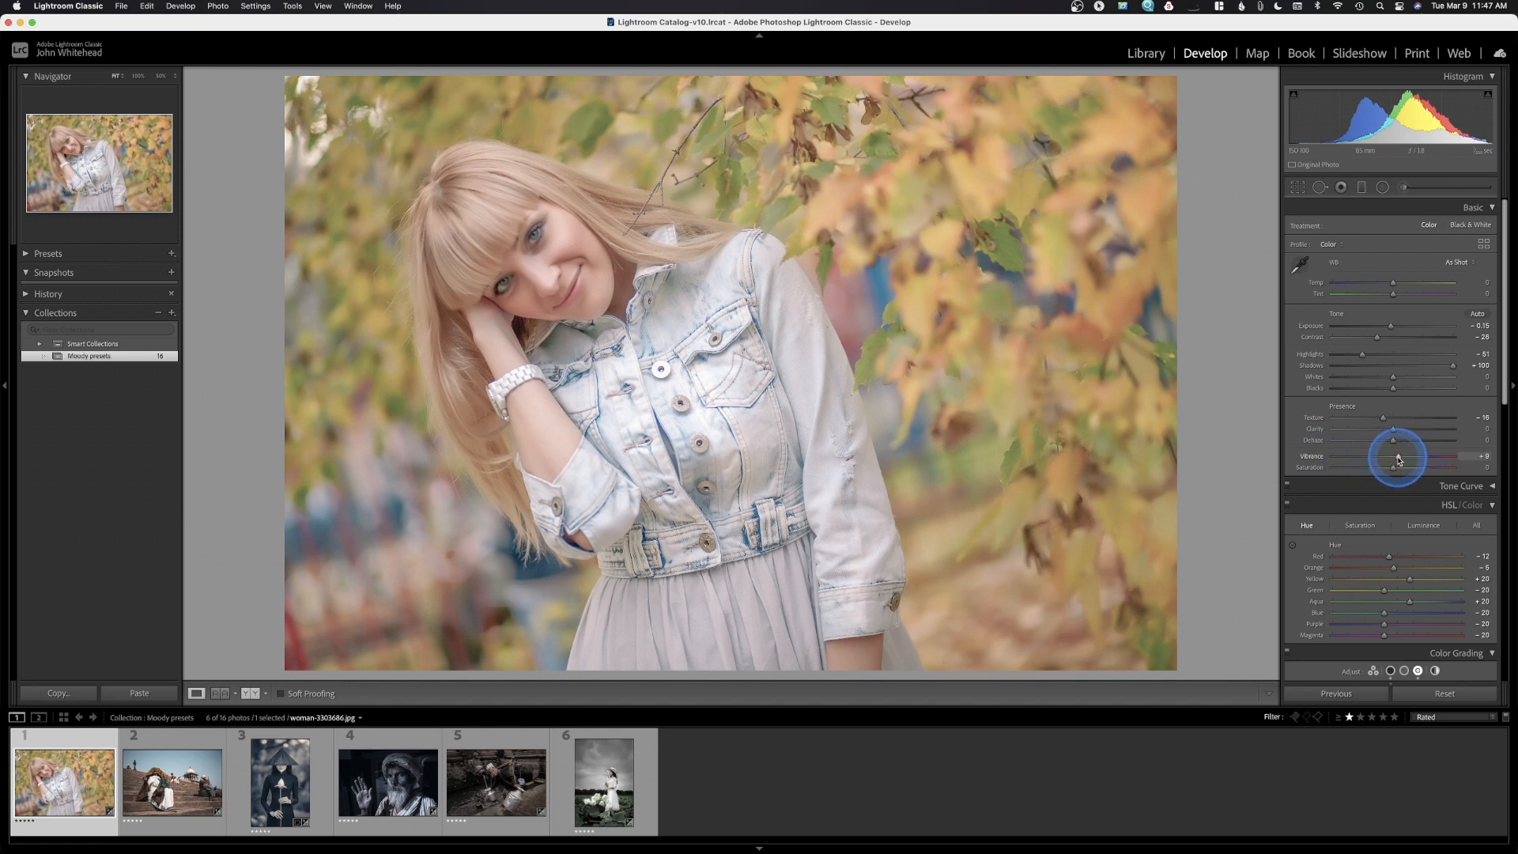
drag(1399, 459, 1393, 462)
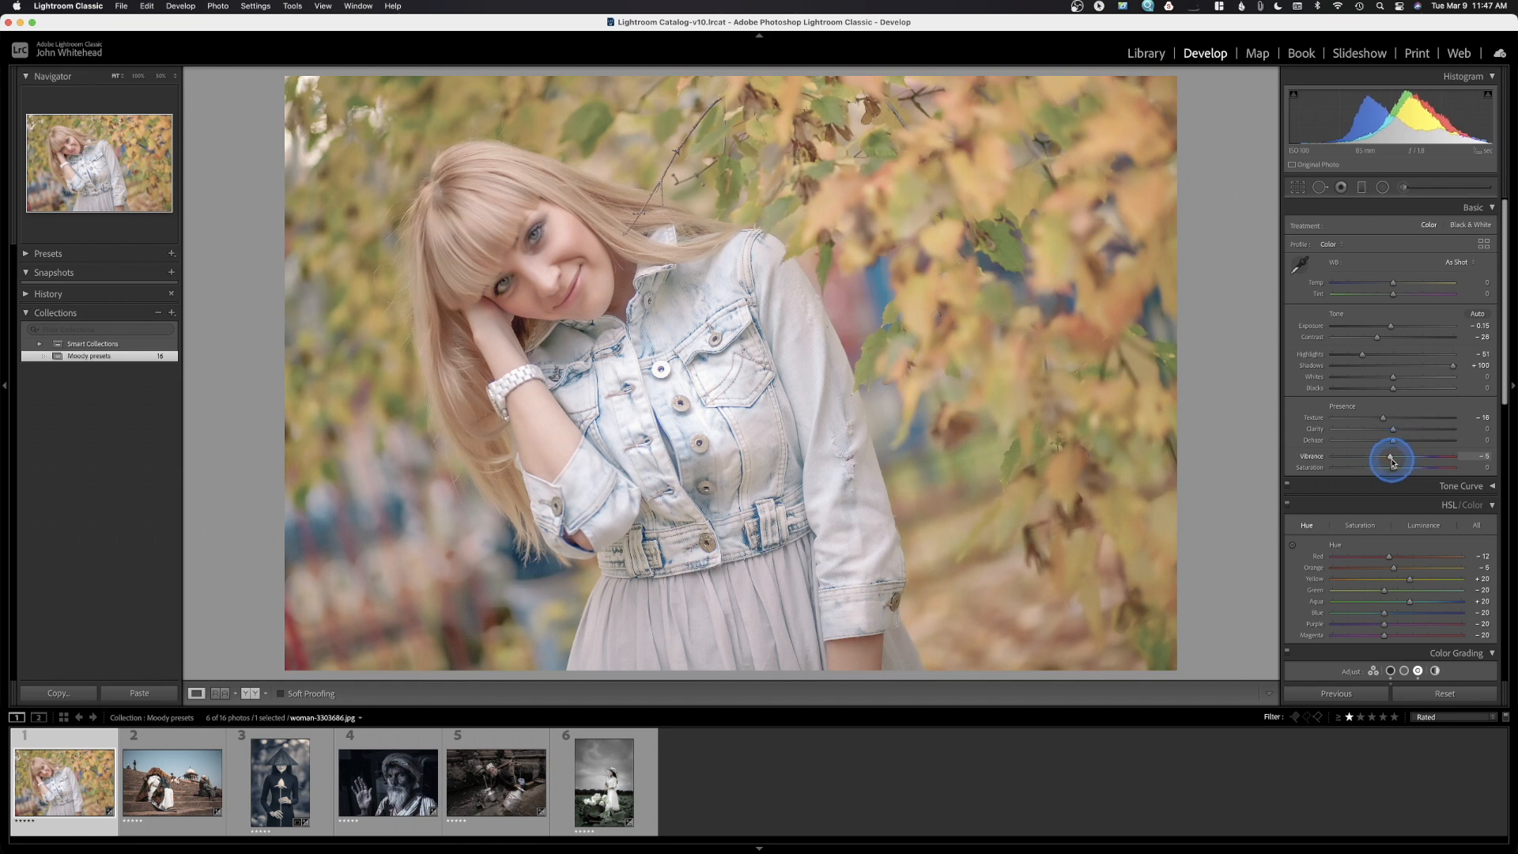
drag(1393, 462, 1396, 463)
drag(1396, 465, 1405, 464)
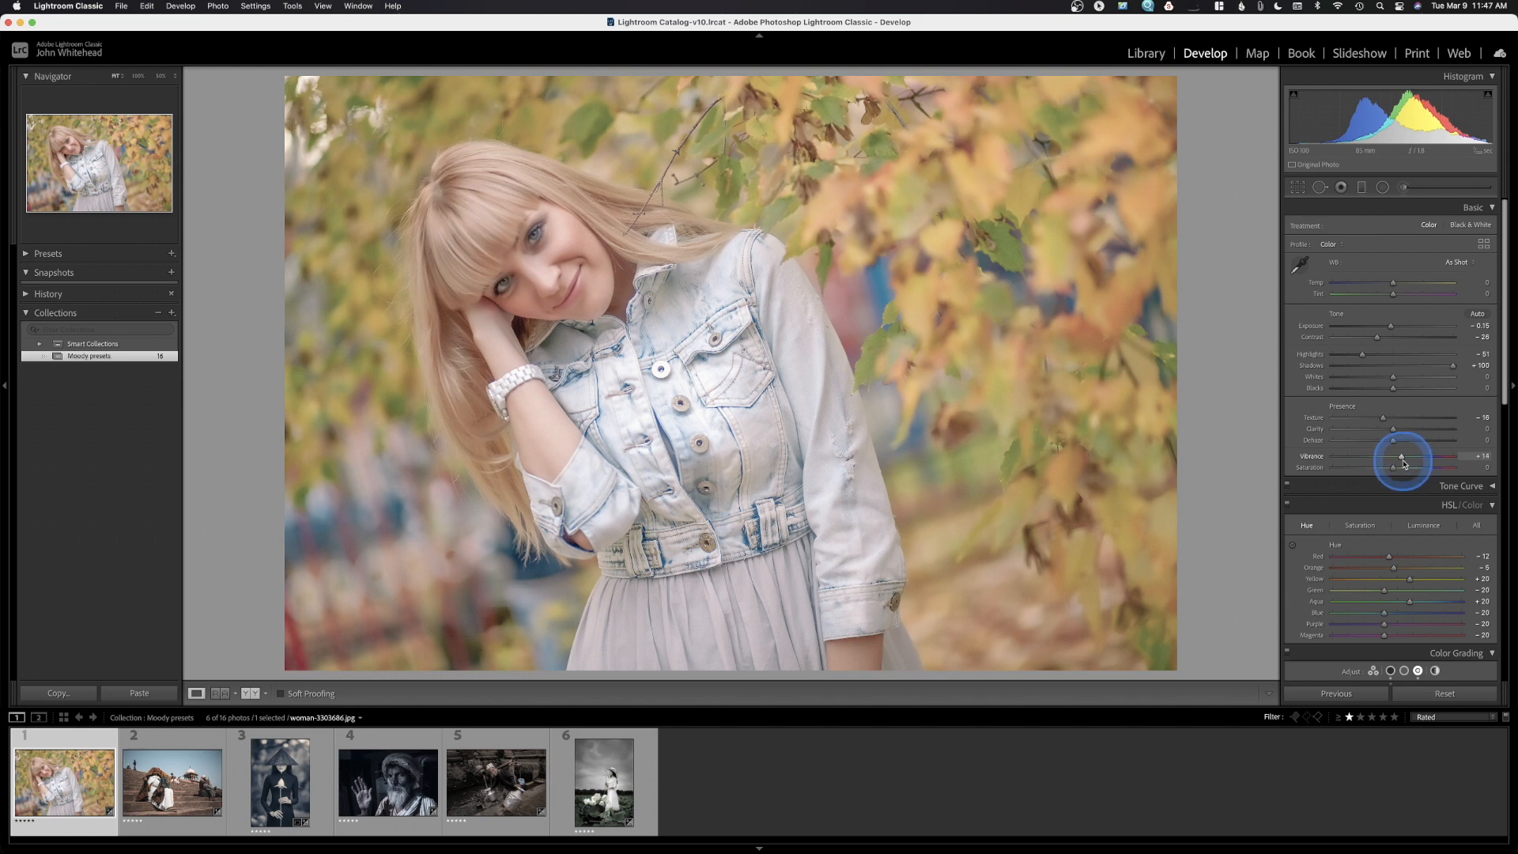
key(super+z)
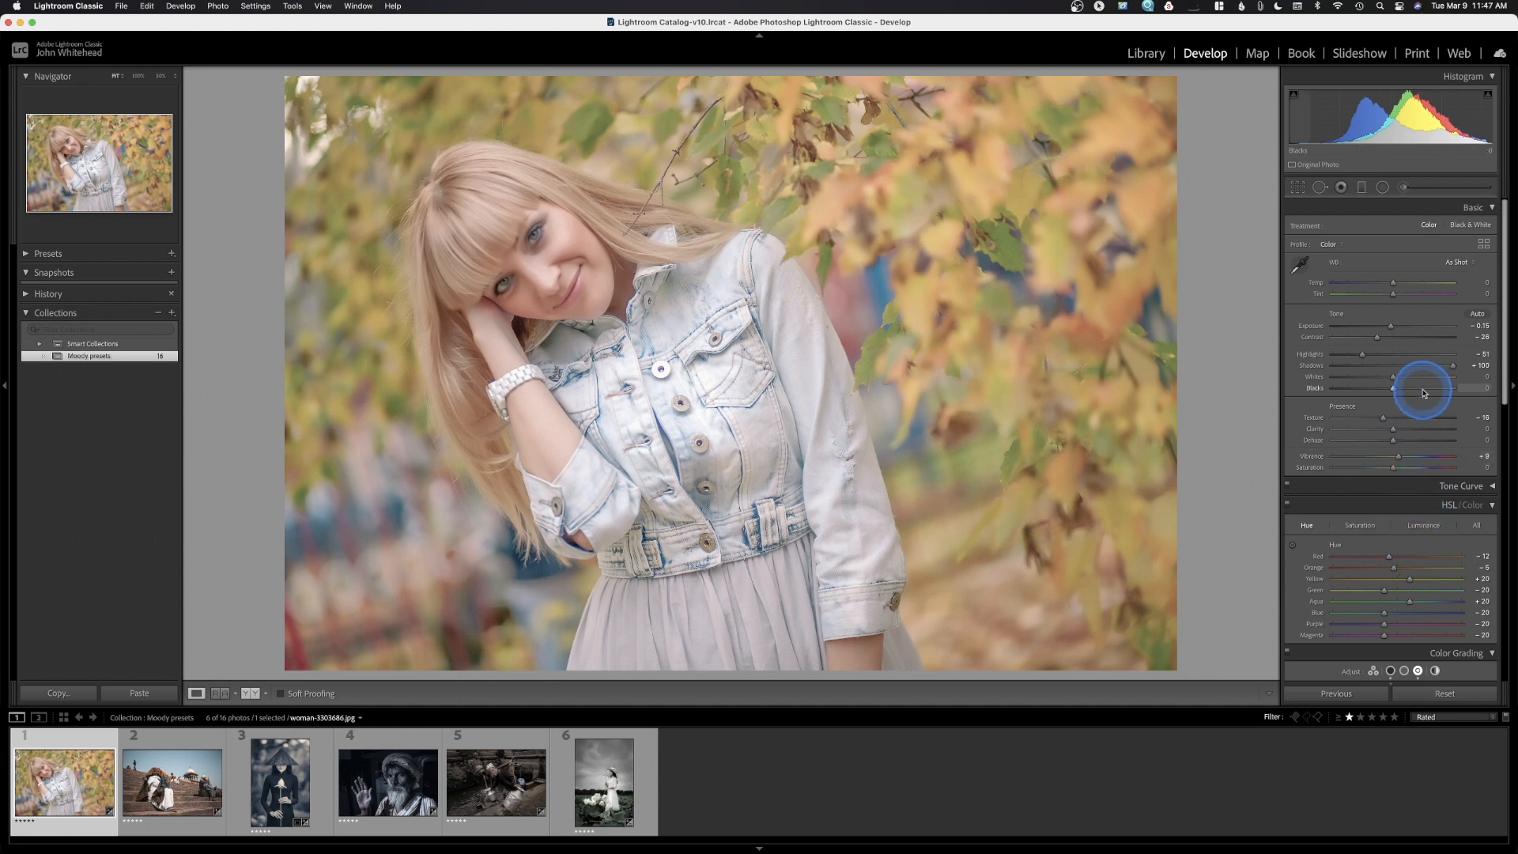
scroll(1423, 391, down, 5)
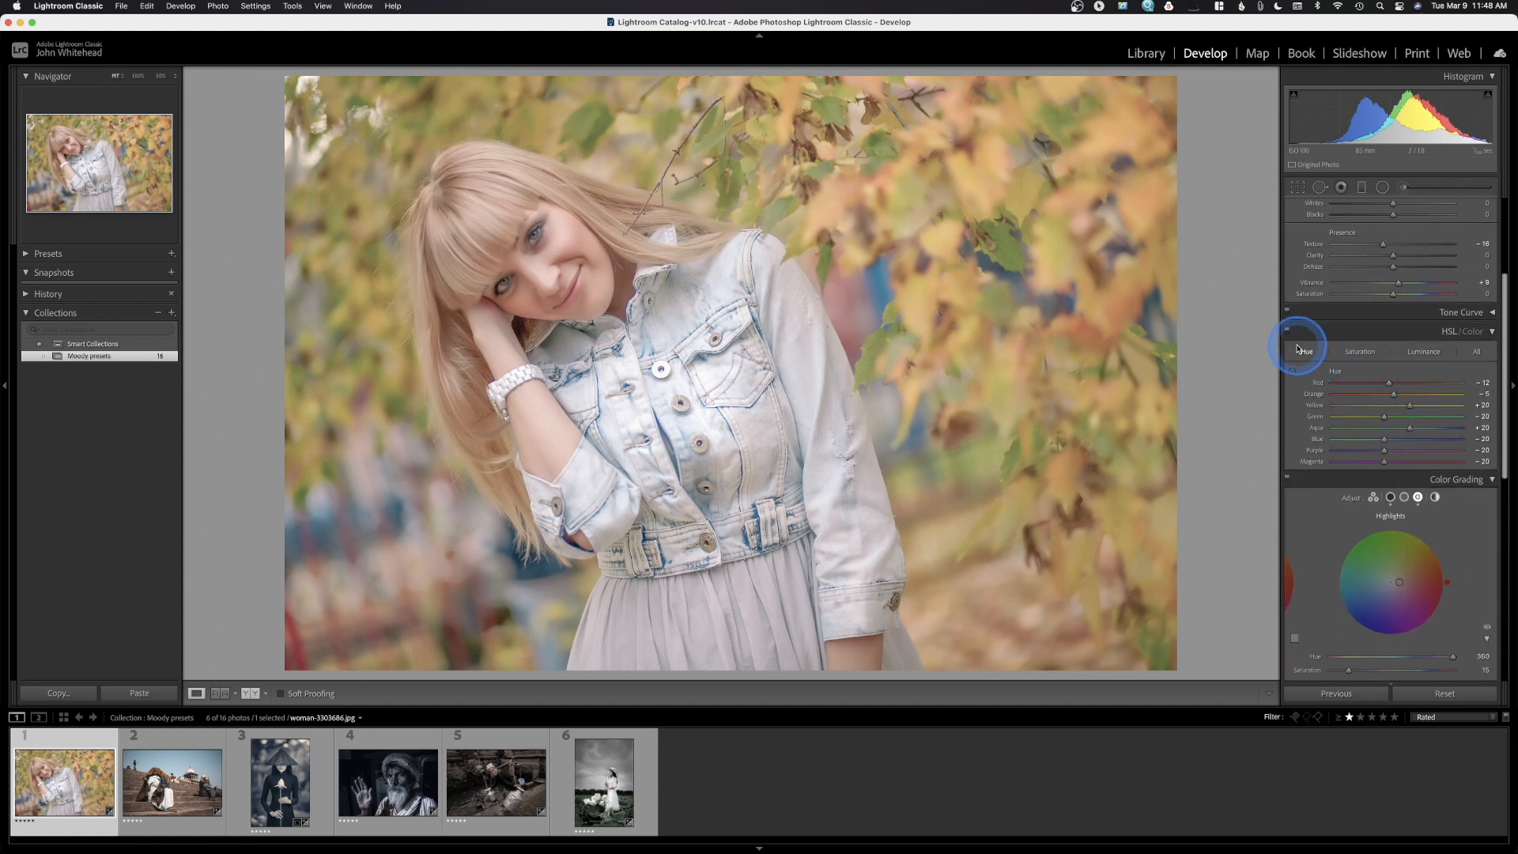
click(1287, 332)
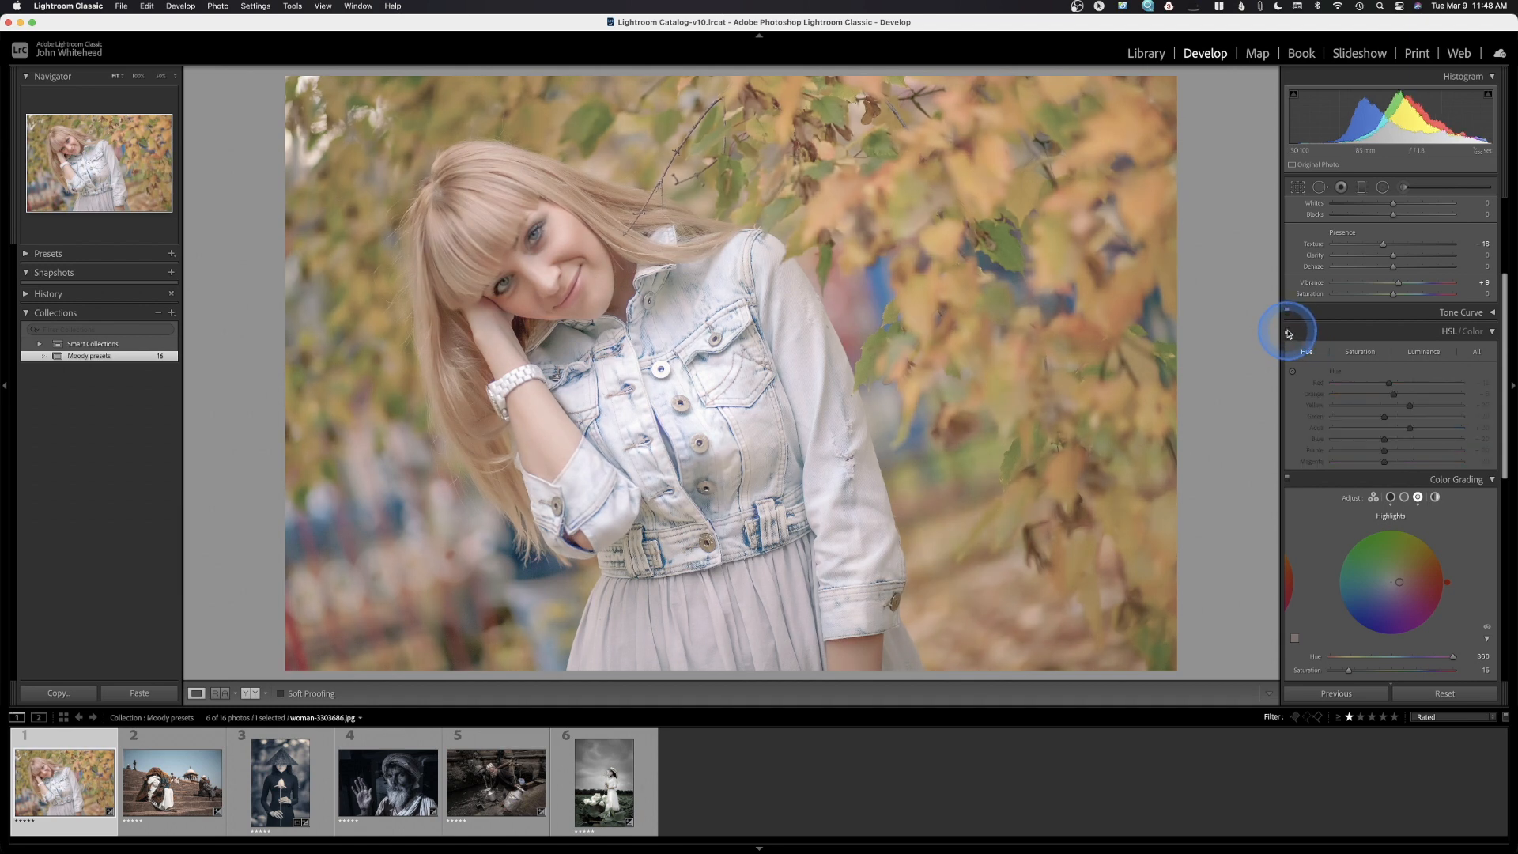
click(1287, 331)
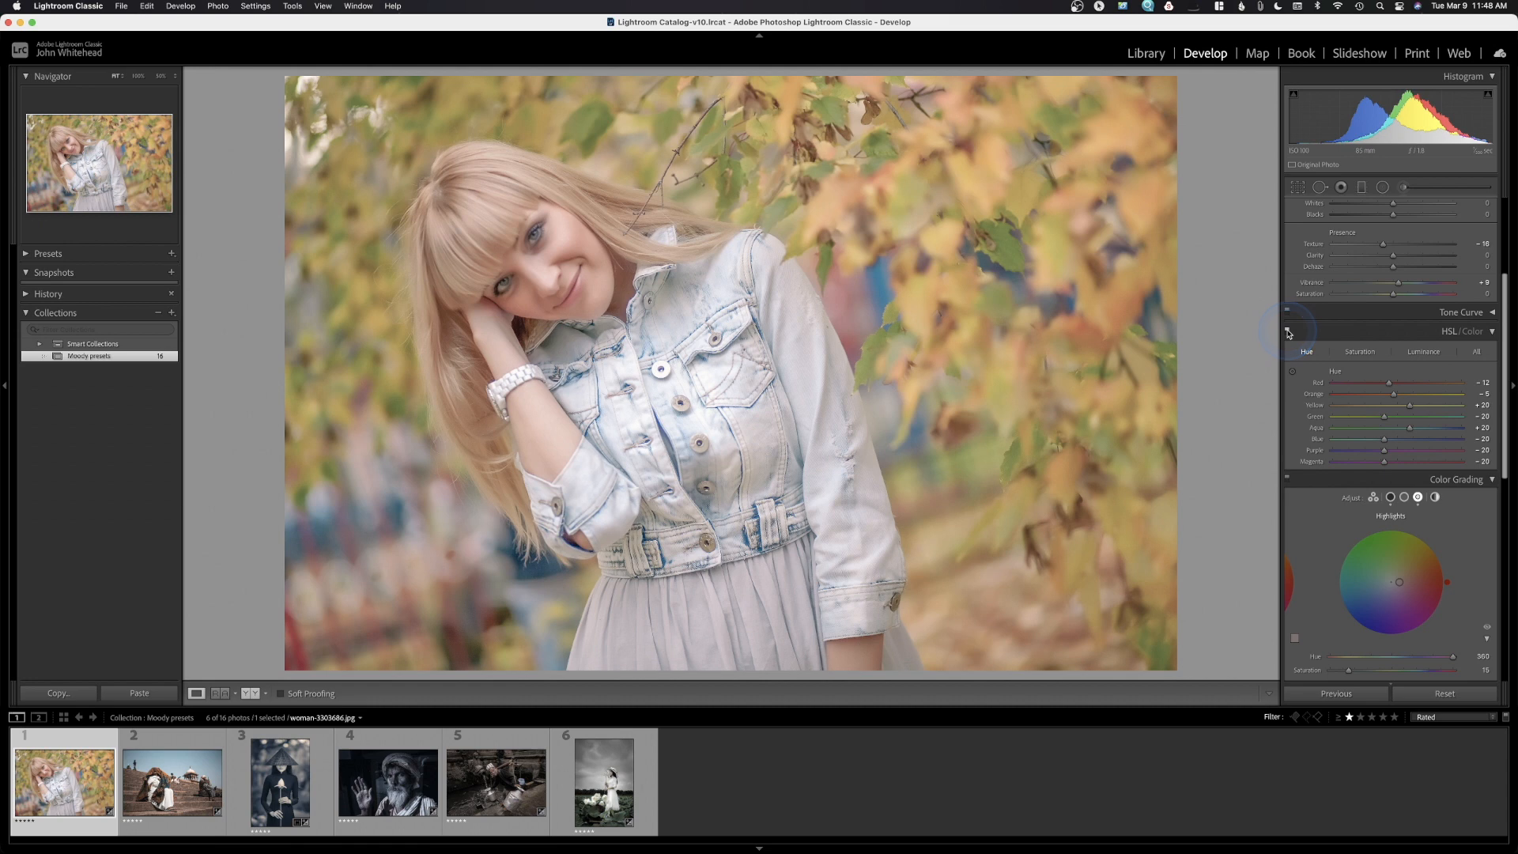
click(1288, 331)
click(1288, 332)
drag(1390, 386, 1391, 387)
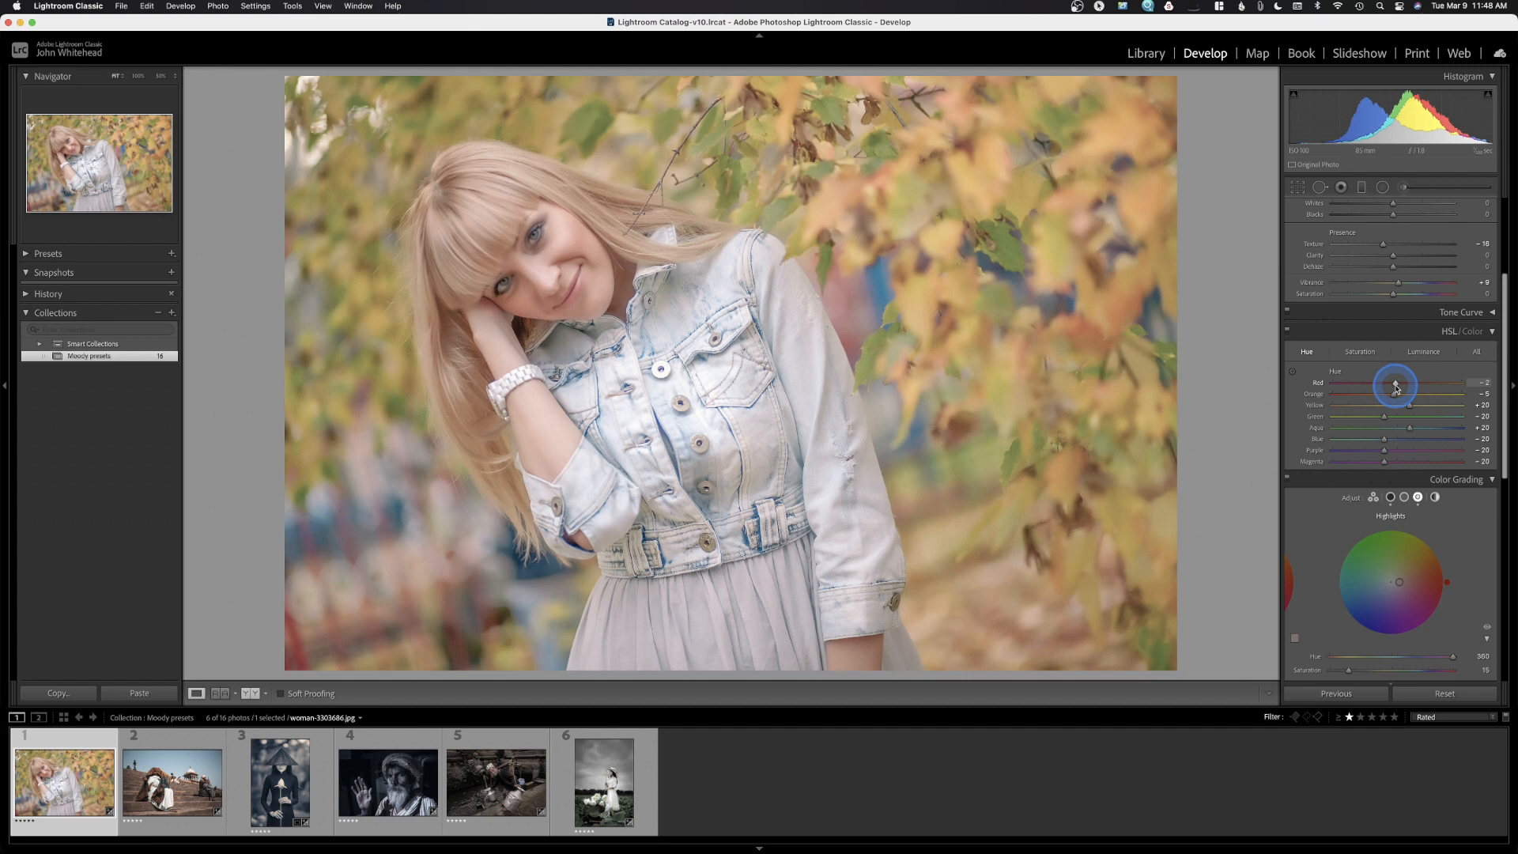
key(super+z)
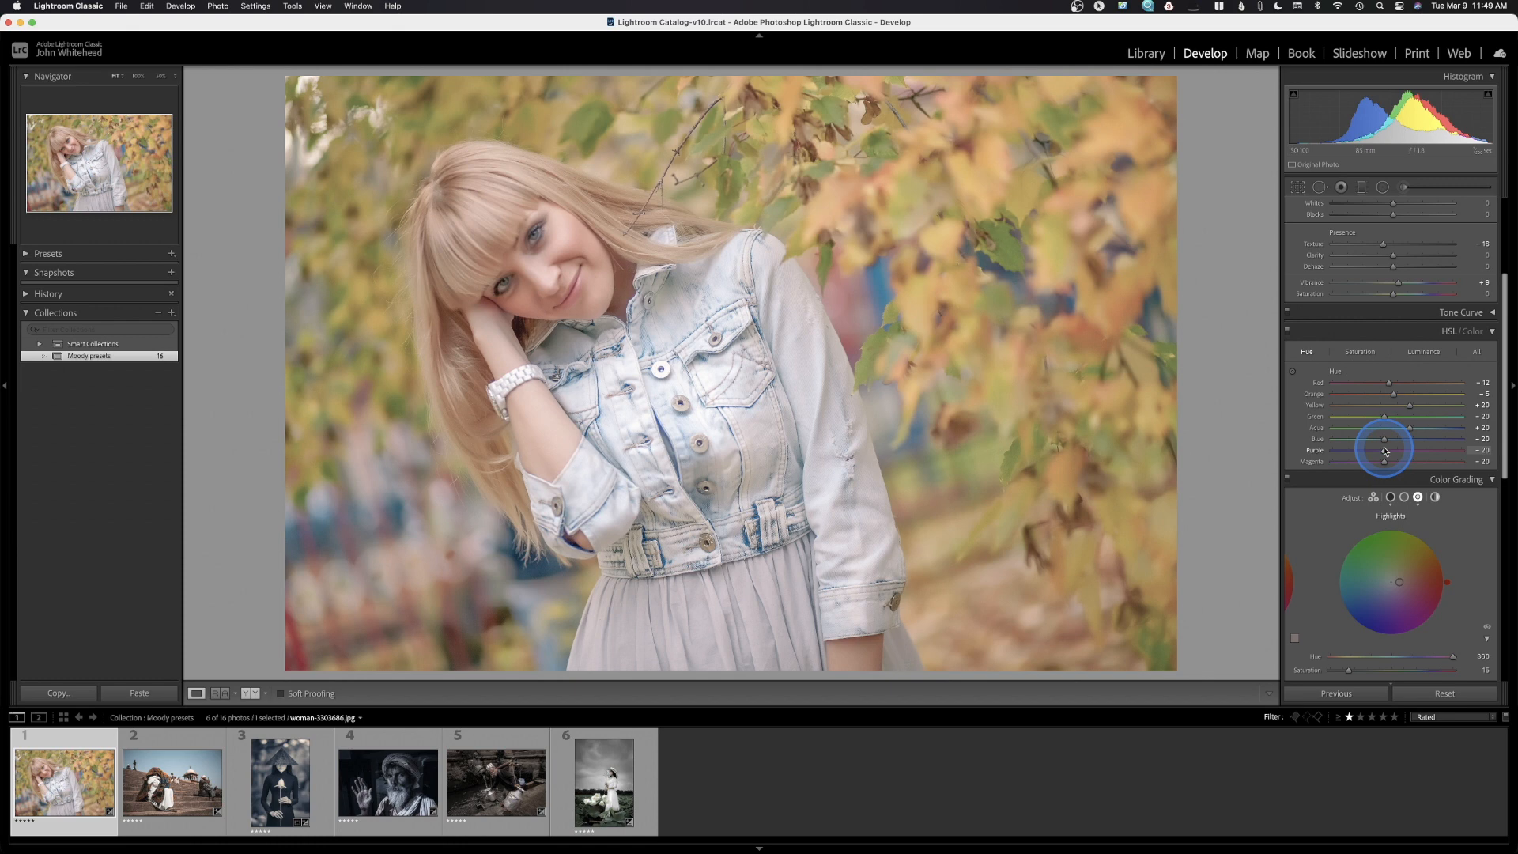
Switch HSL/Color to Saturation, trying Orange at -100 and then undoing it
click(1360, 352)
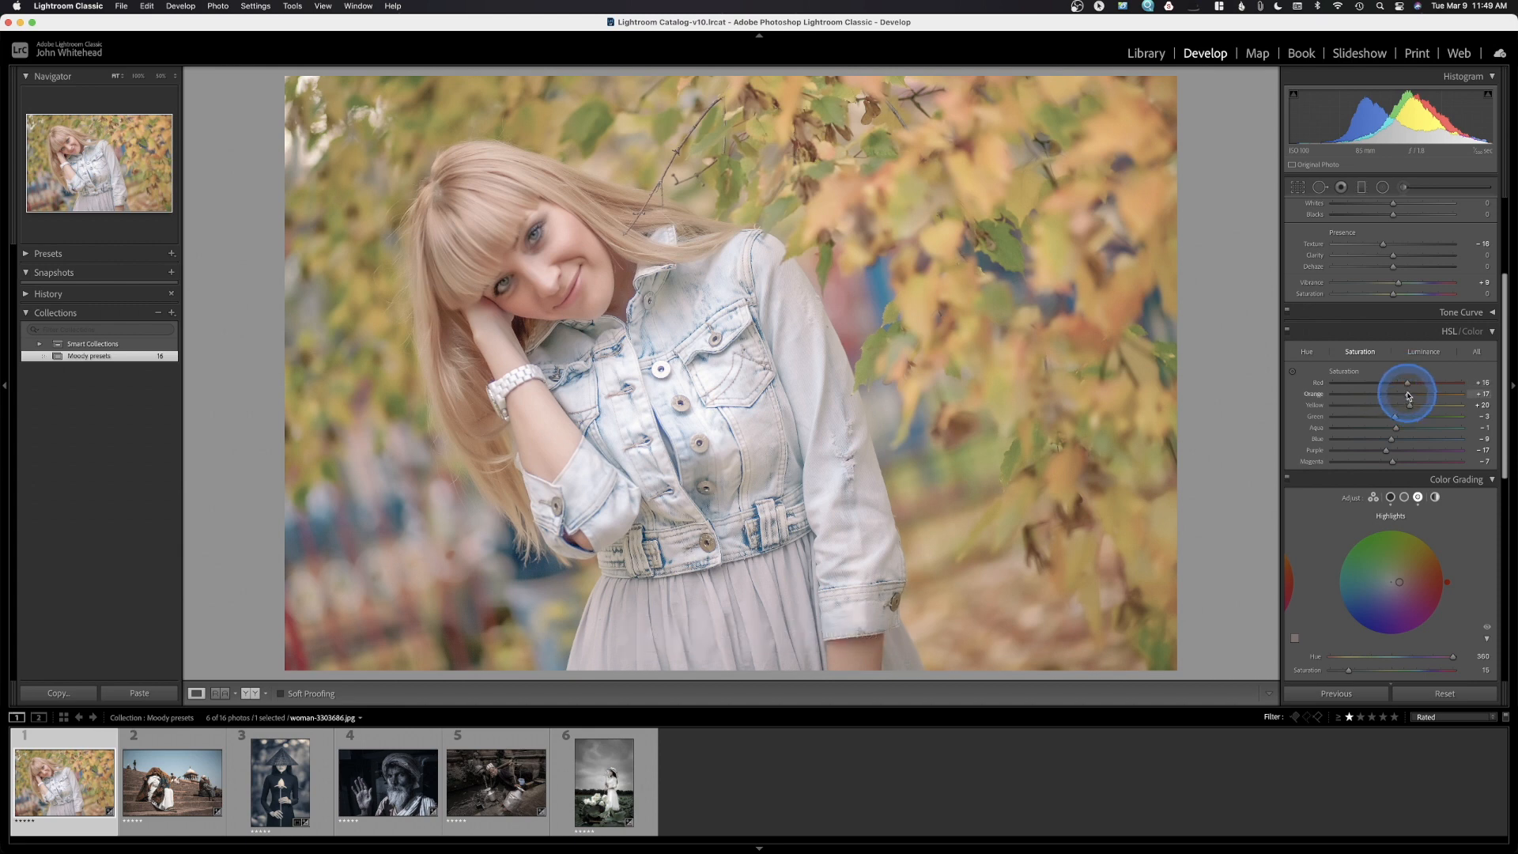
drag(1384, 397, 1310, 408)
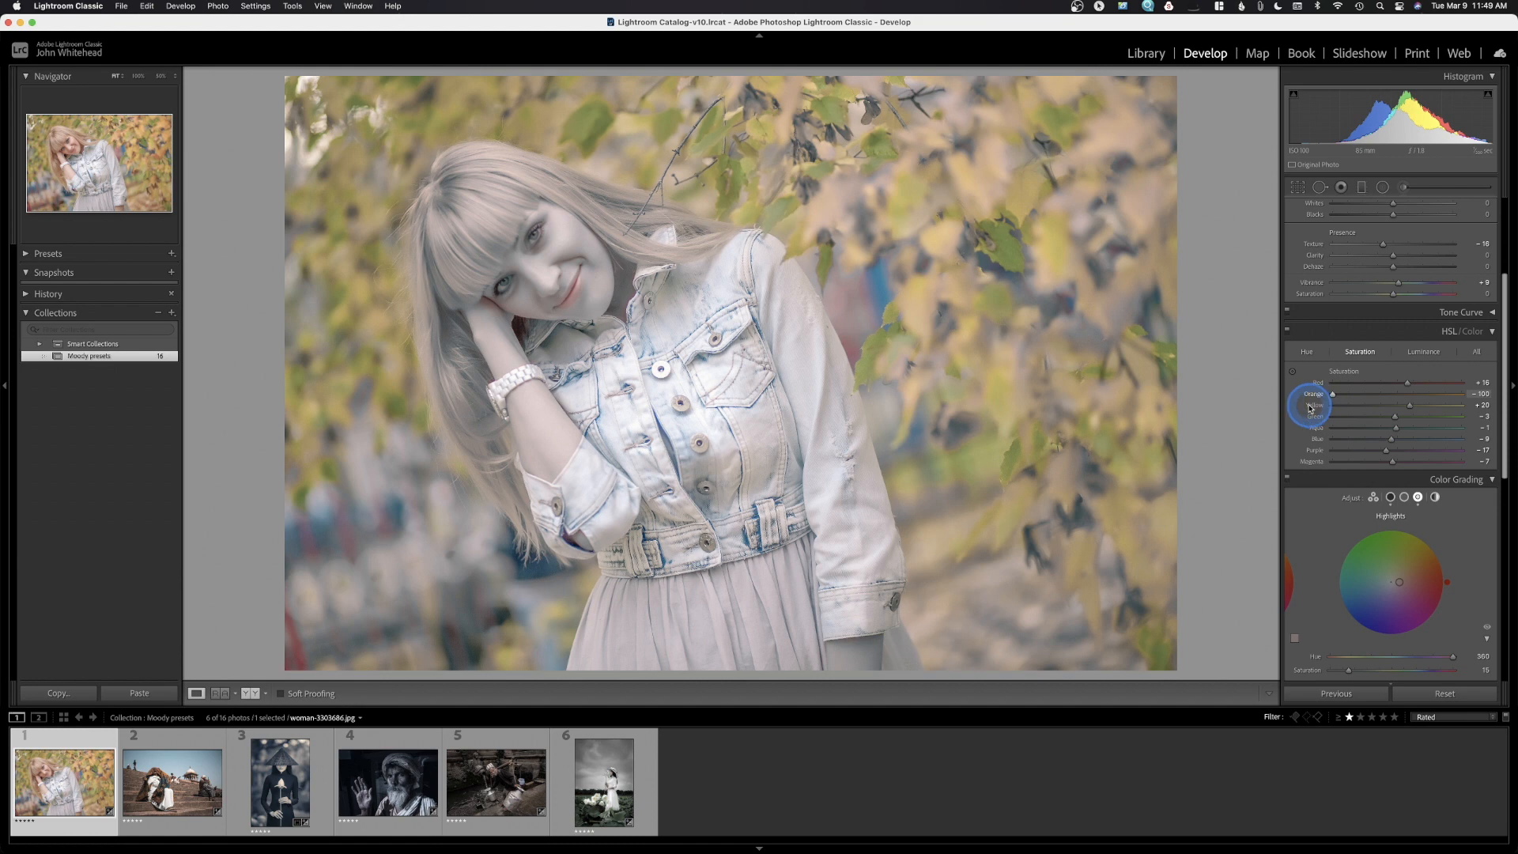
key(super+z)
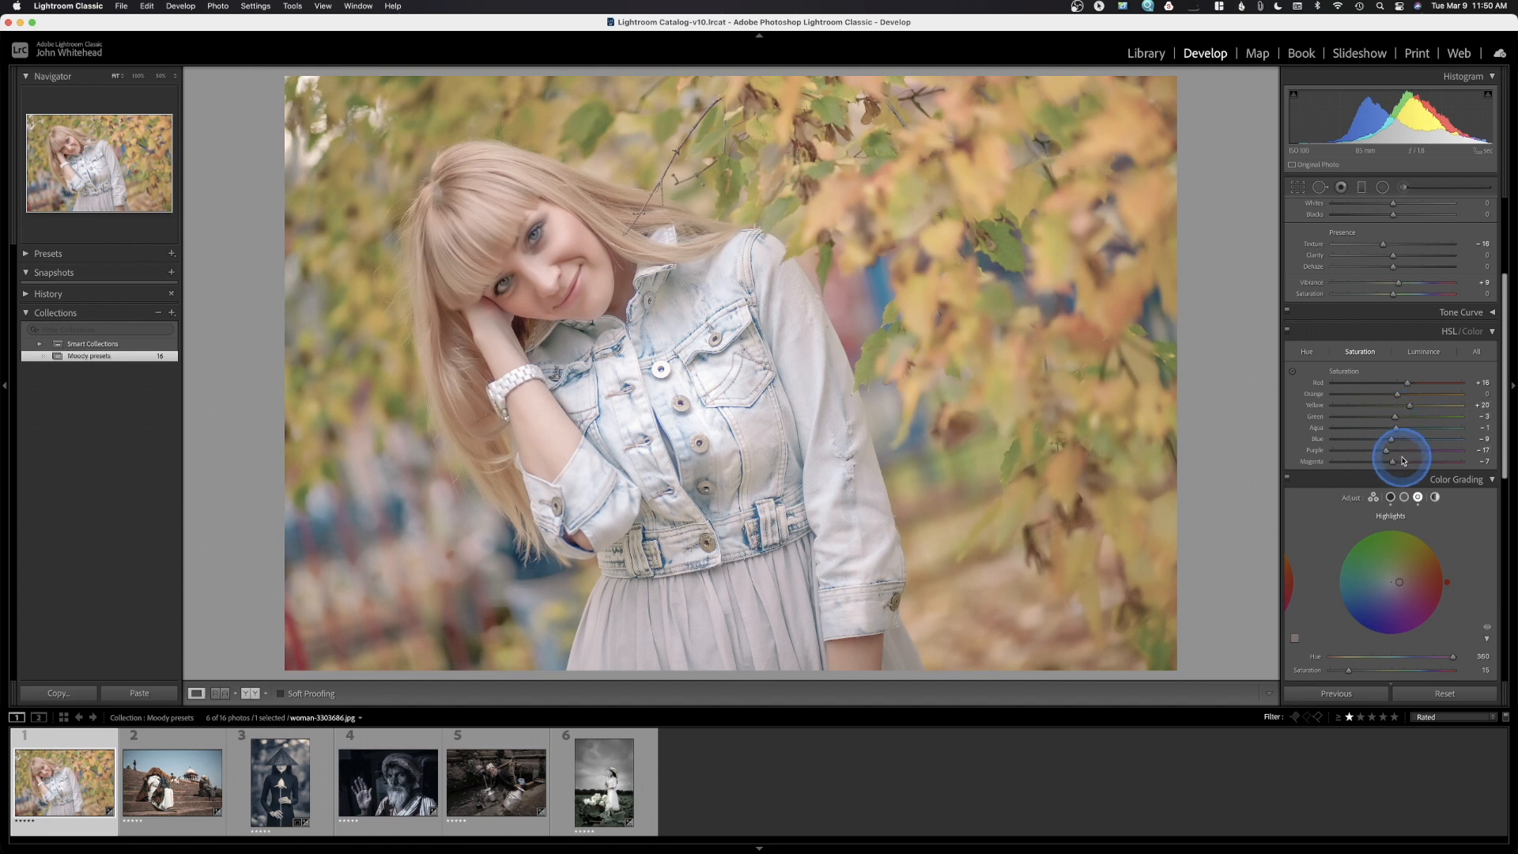
View HSL luminance, preview the portrait with HSL turned off, then restore it
click(1420, 354)
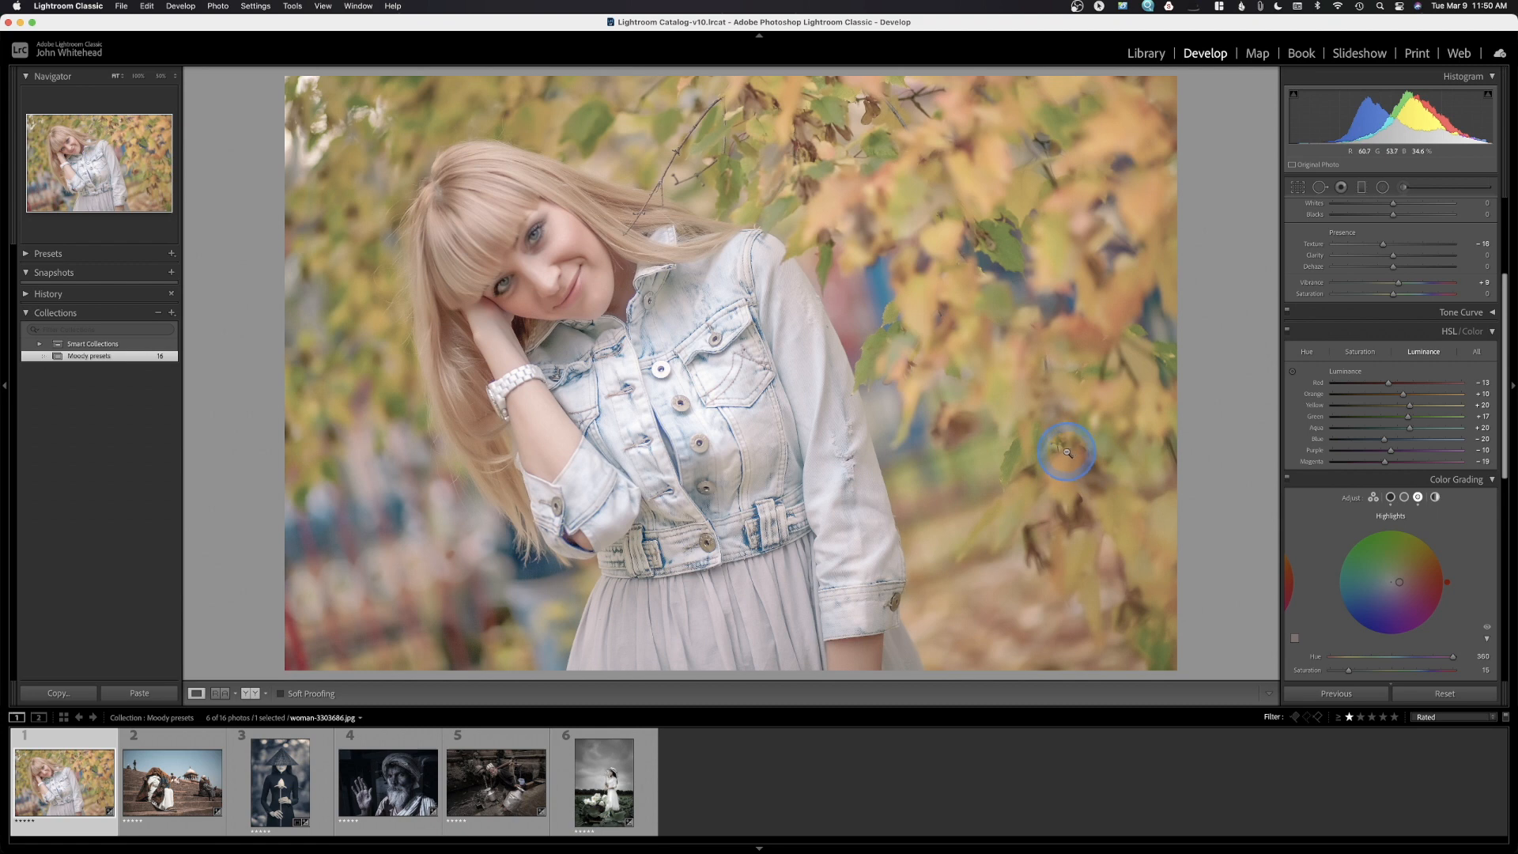
click(1287, 332)
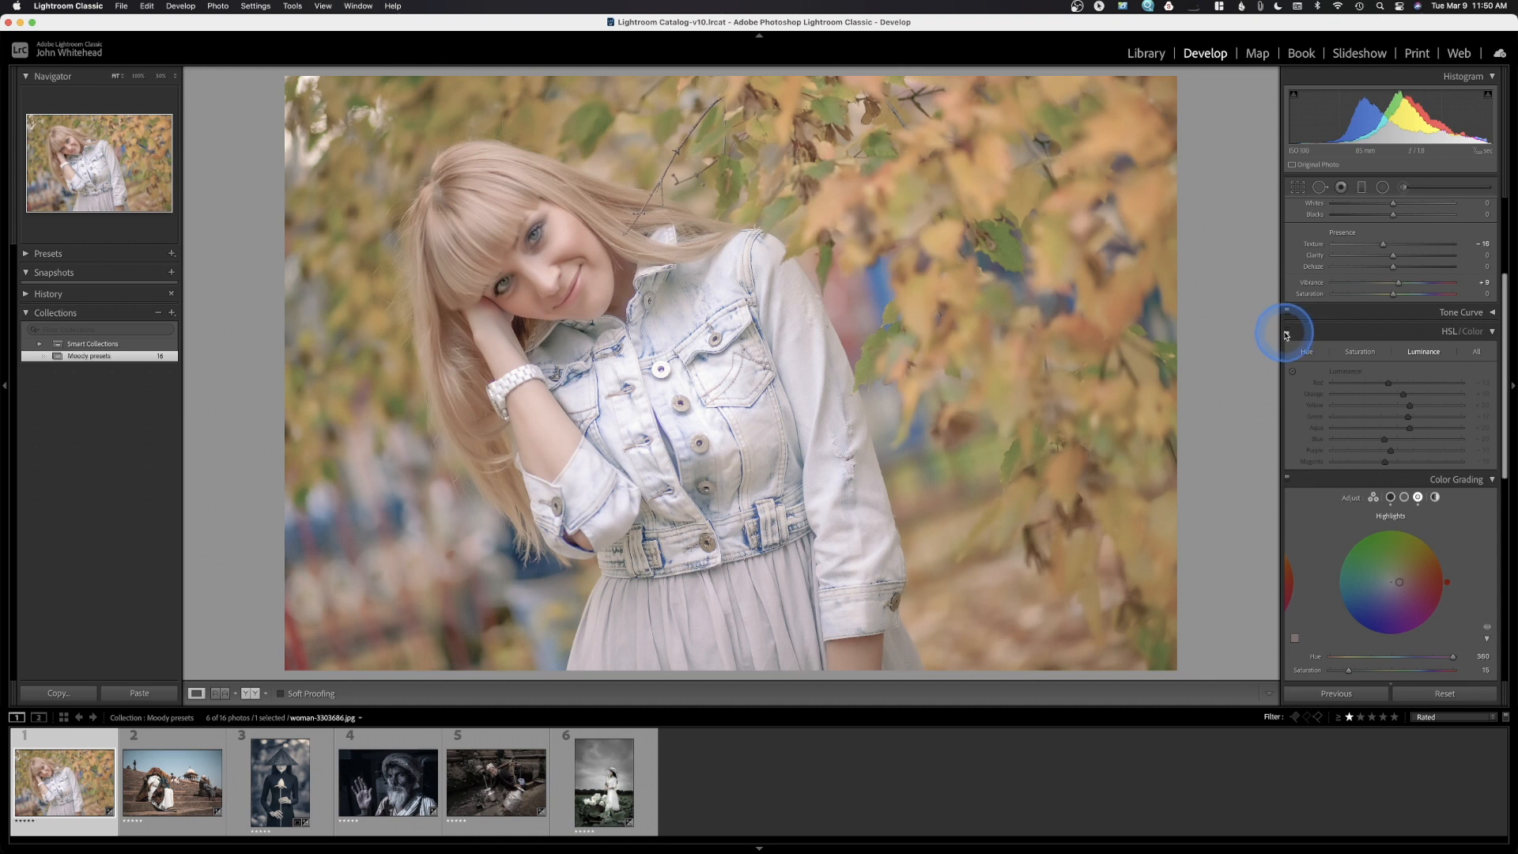
click(1287, 332)
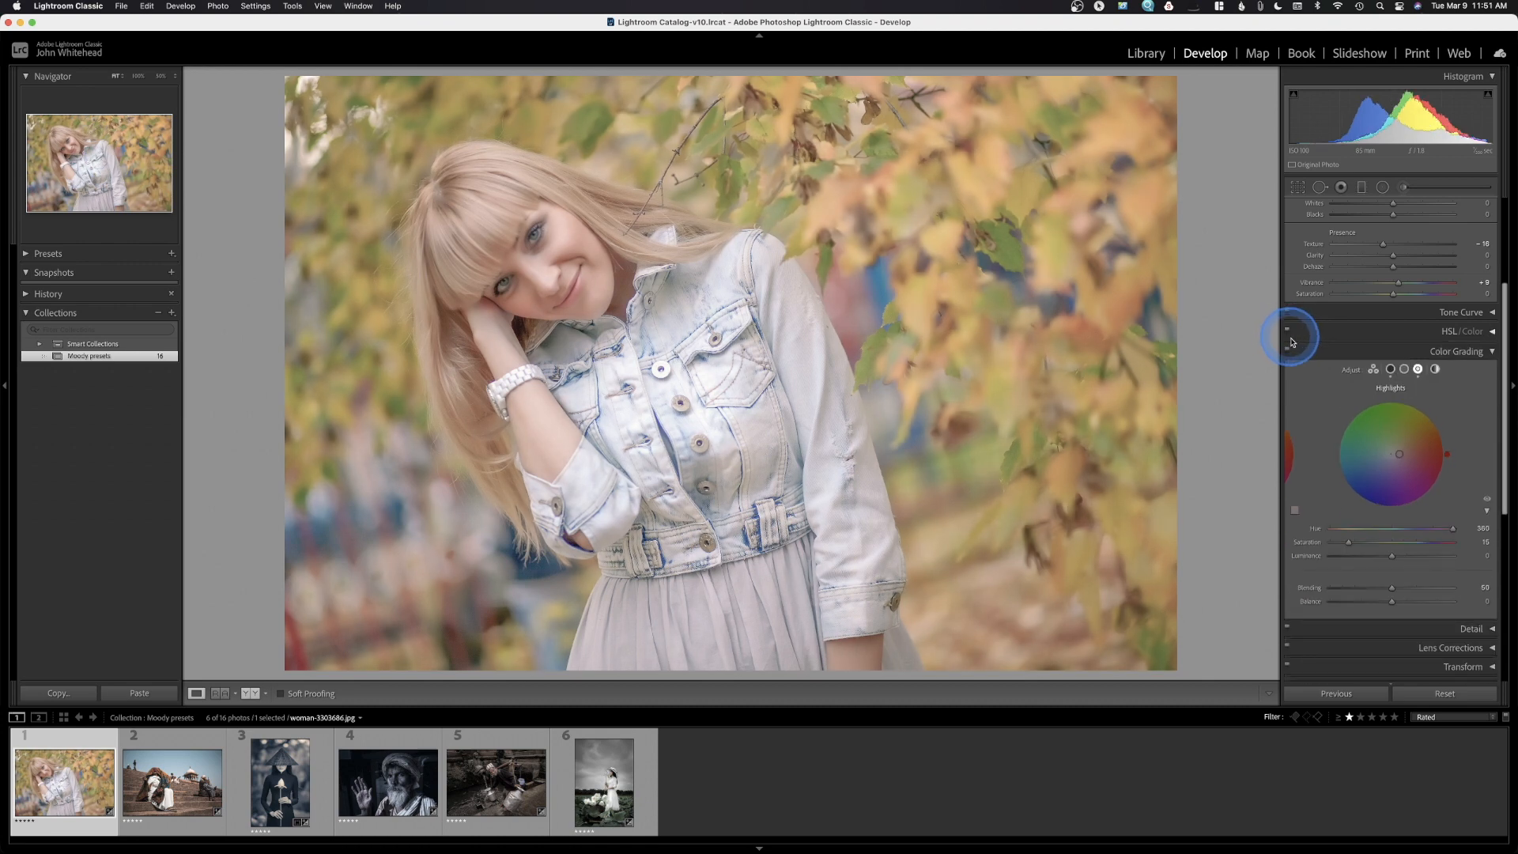
Collapse the Color Grading and Effects panels so Calibration shows
click(1491, 354)
click(1492, 428)
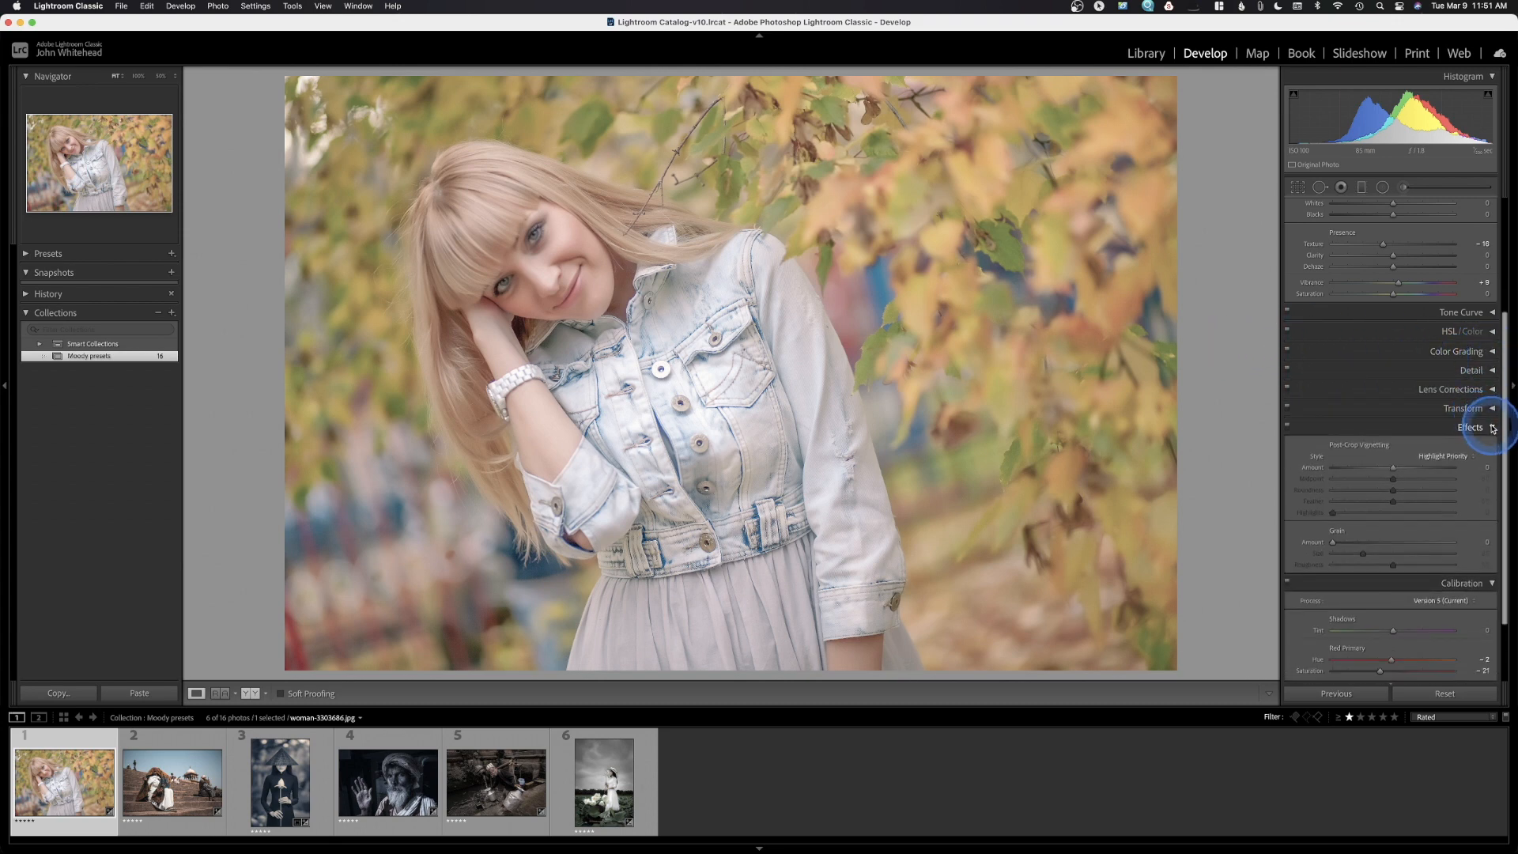
click(1492, 428)
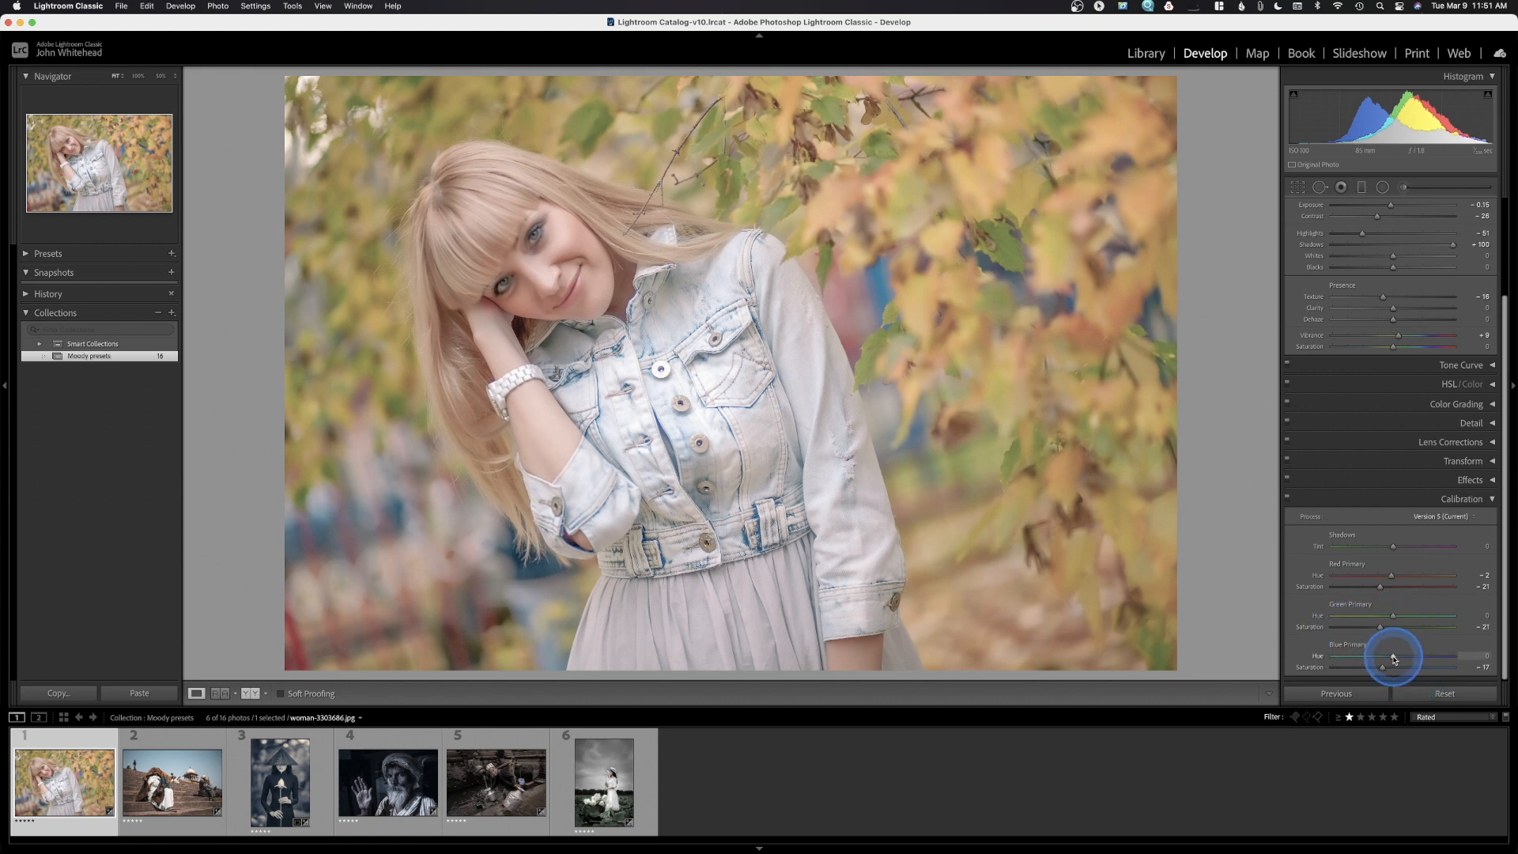
Compare Calibration off and on, then set Red Primary Saturation to -35 after an undone -100 trial
click(1288, 499)
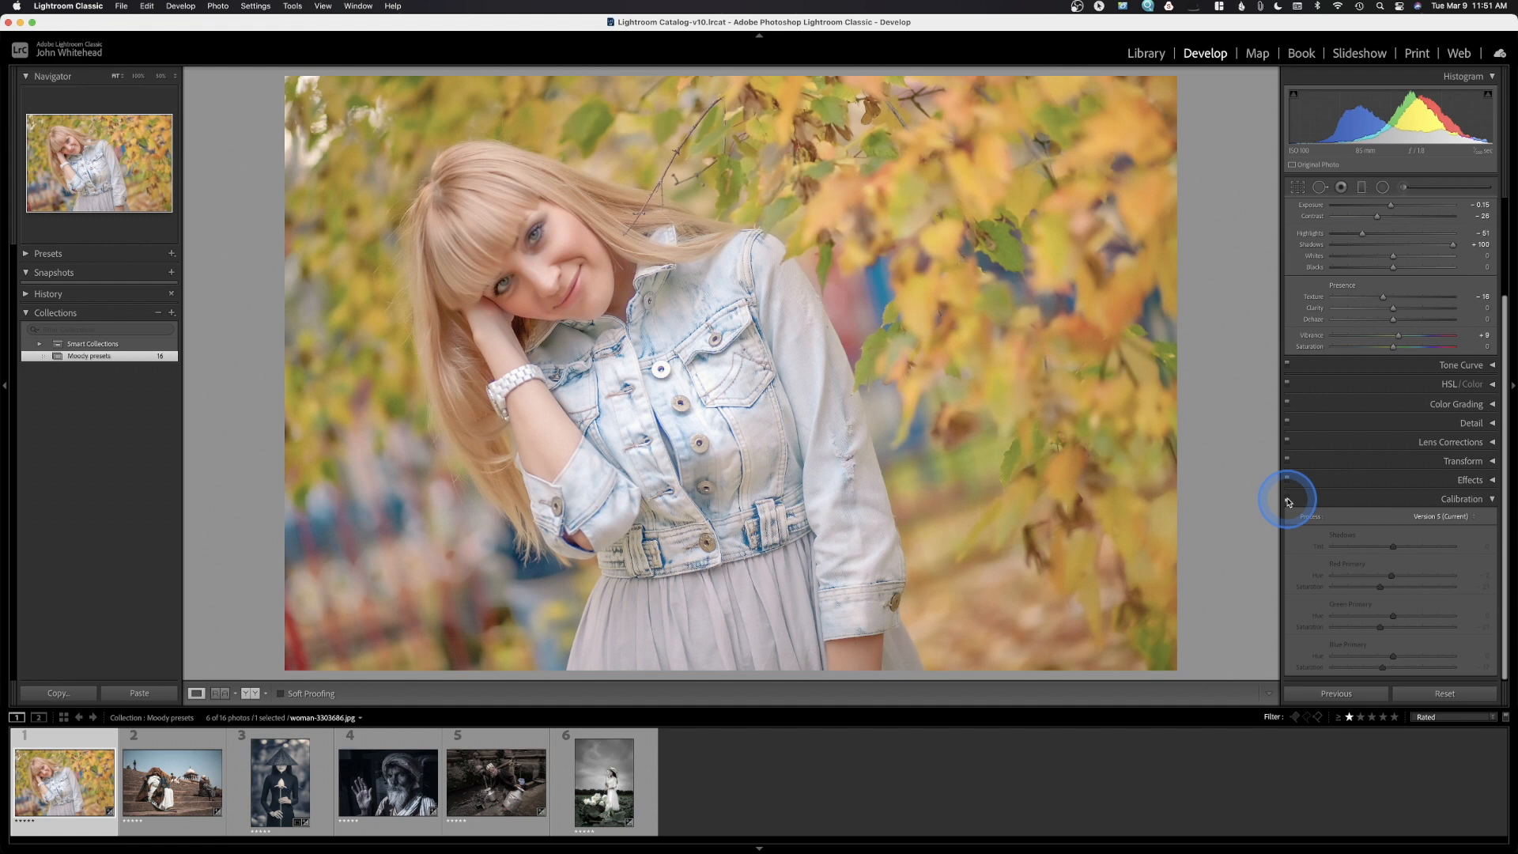
click(1288, 499)
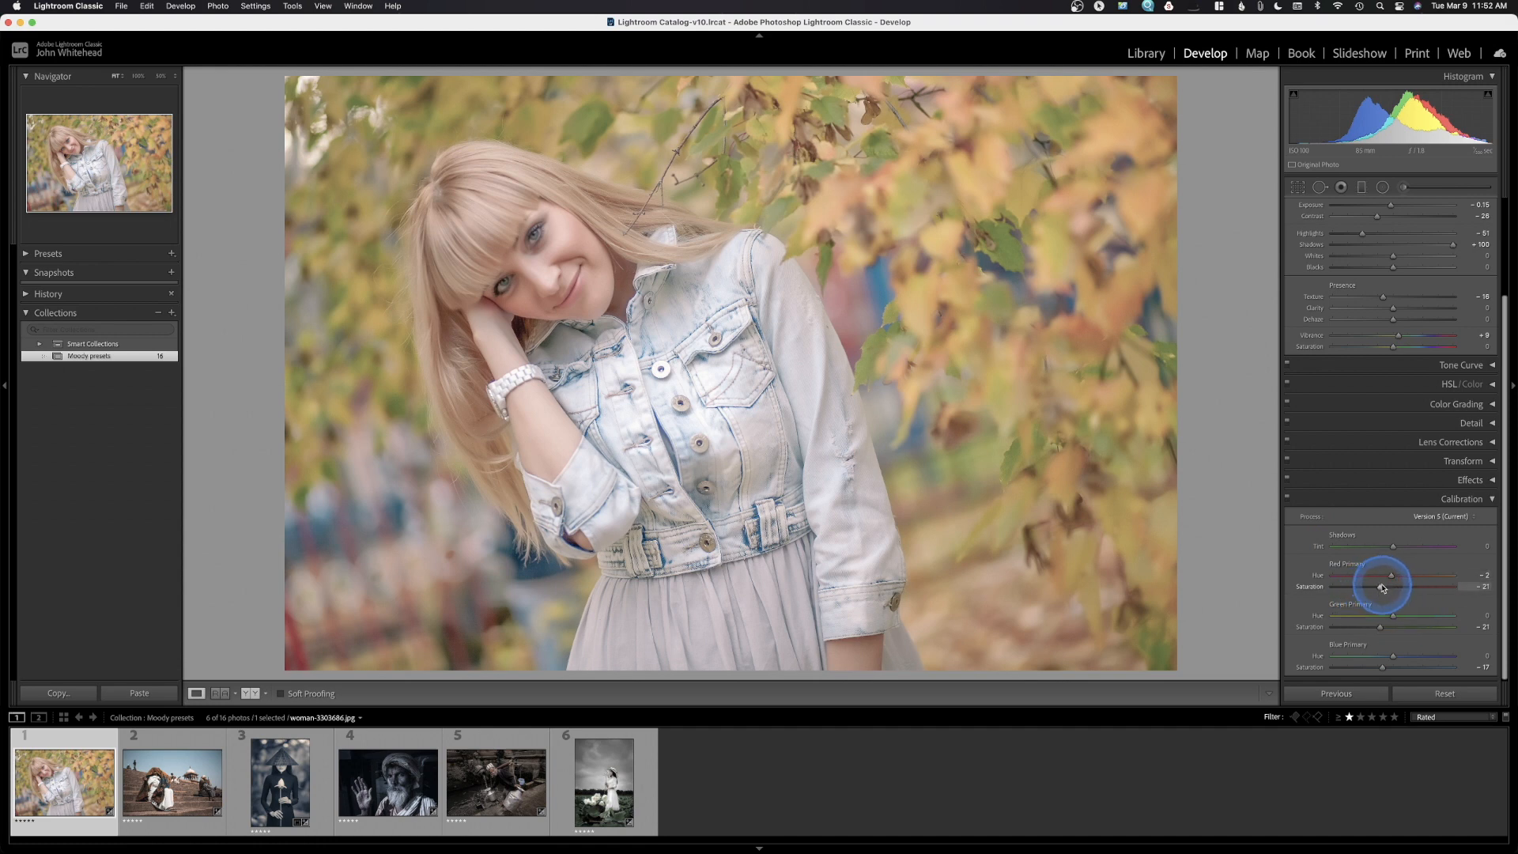
drag(1358, 587, 1320, 593)
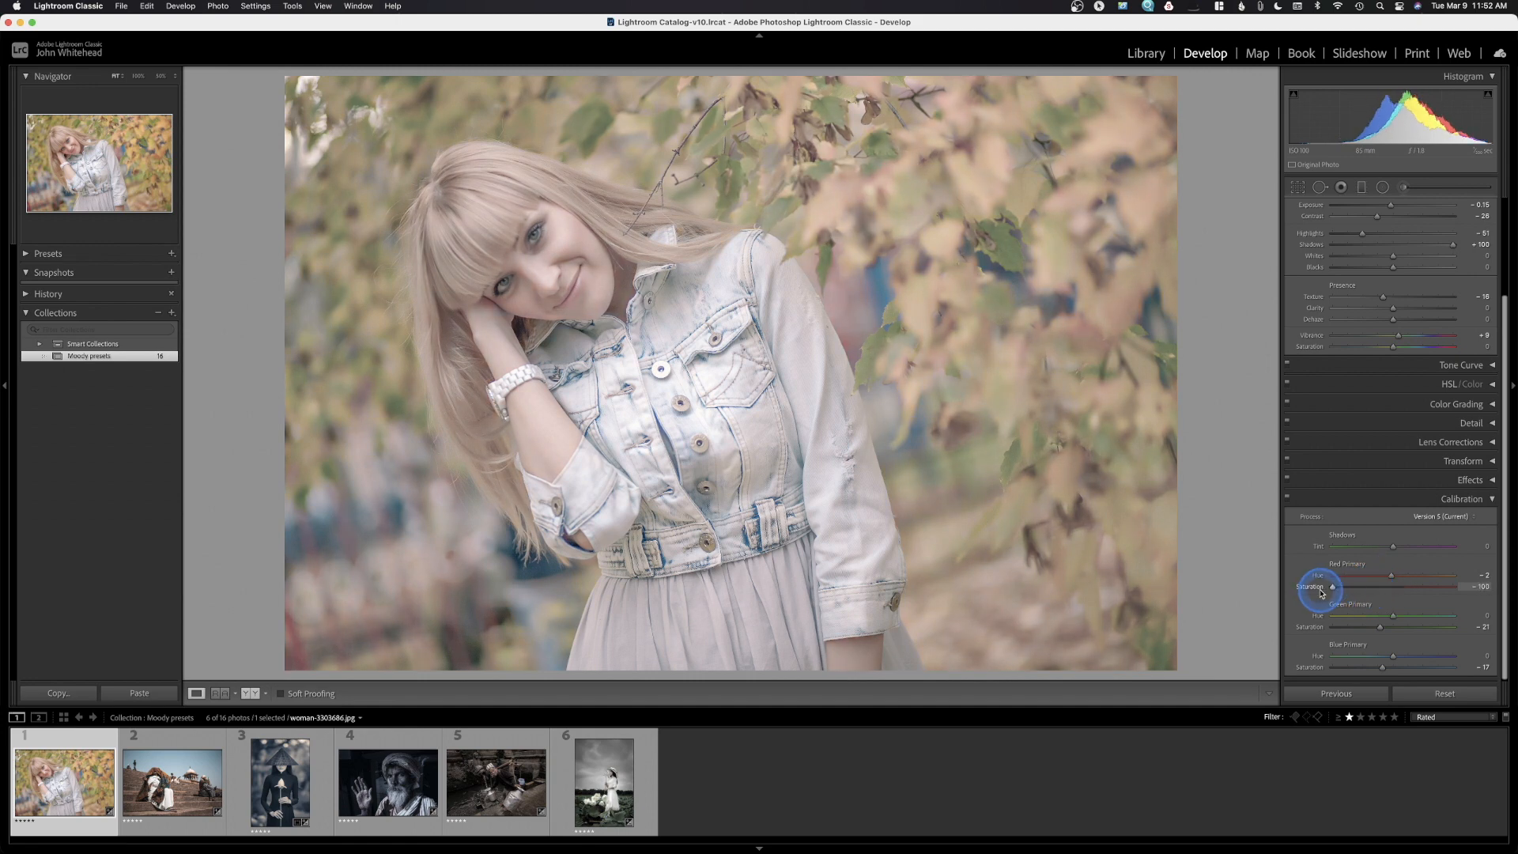
key(super+z)
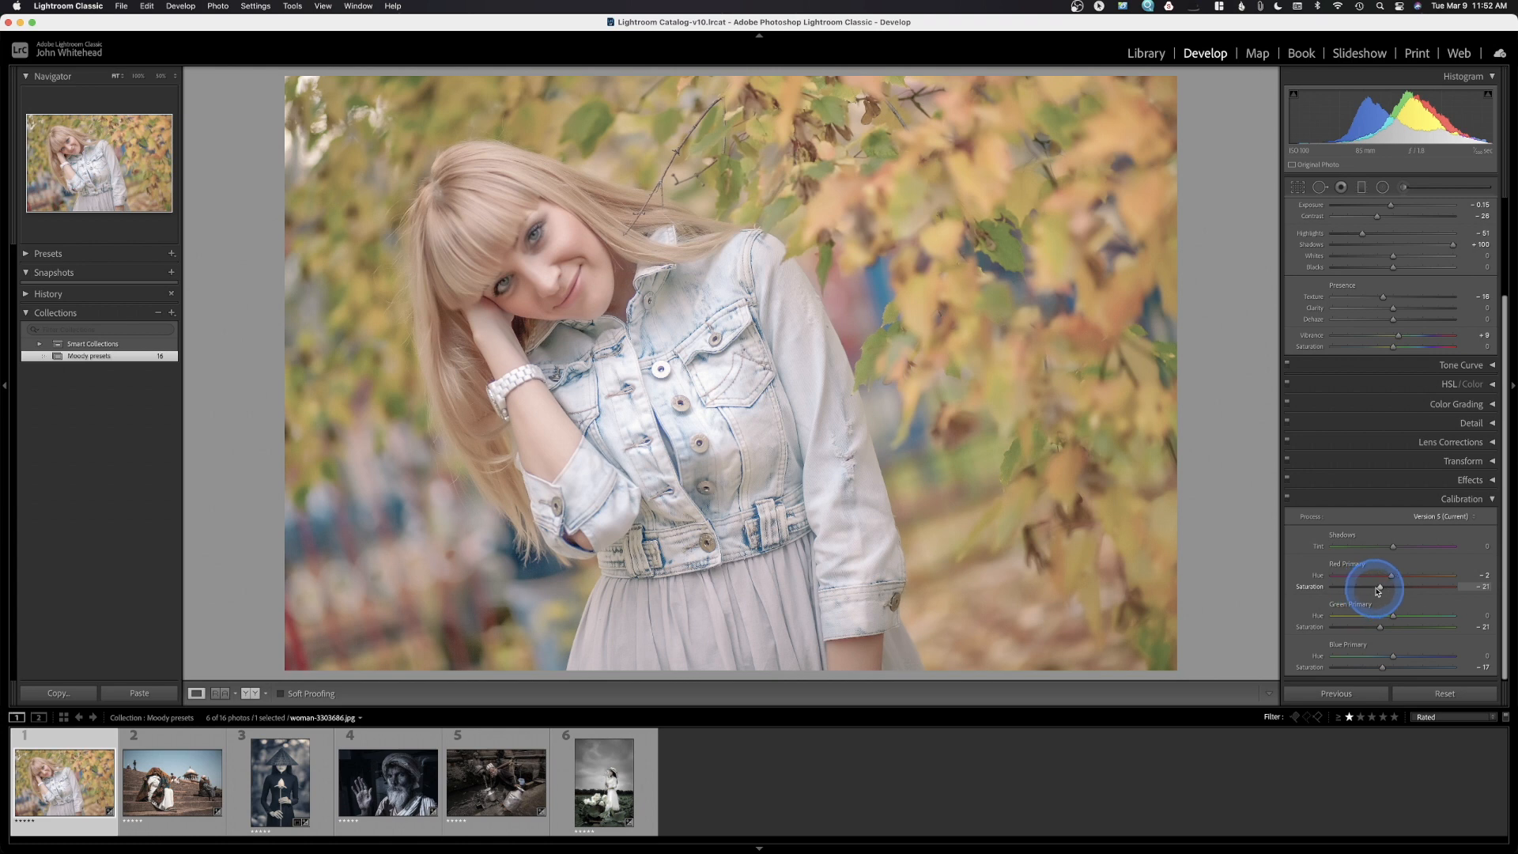
drag(1382, 590, 1372, 589)
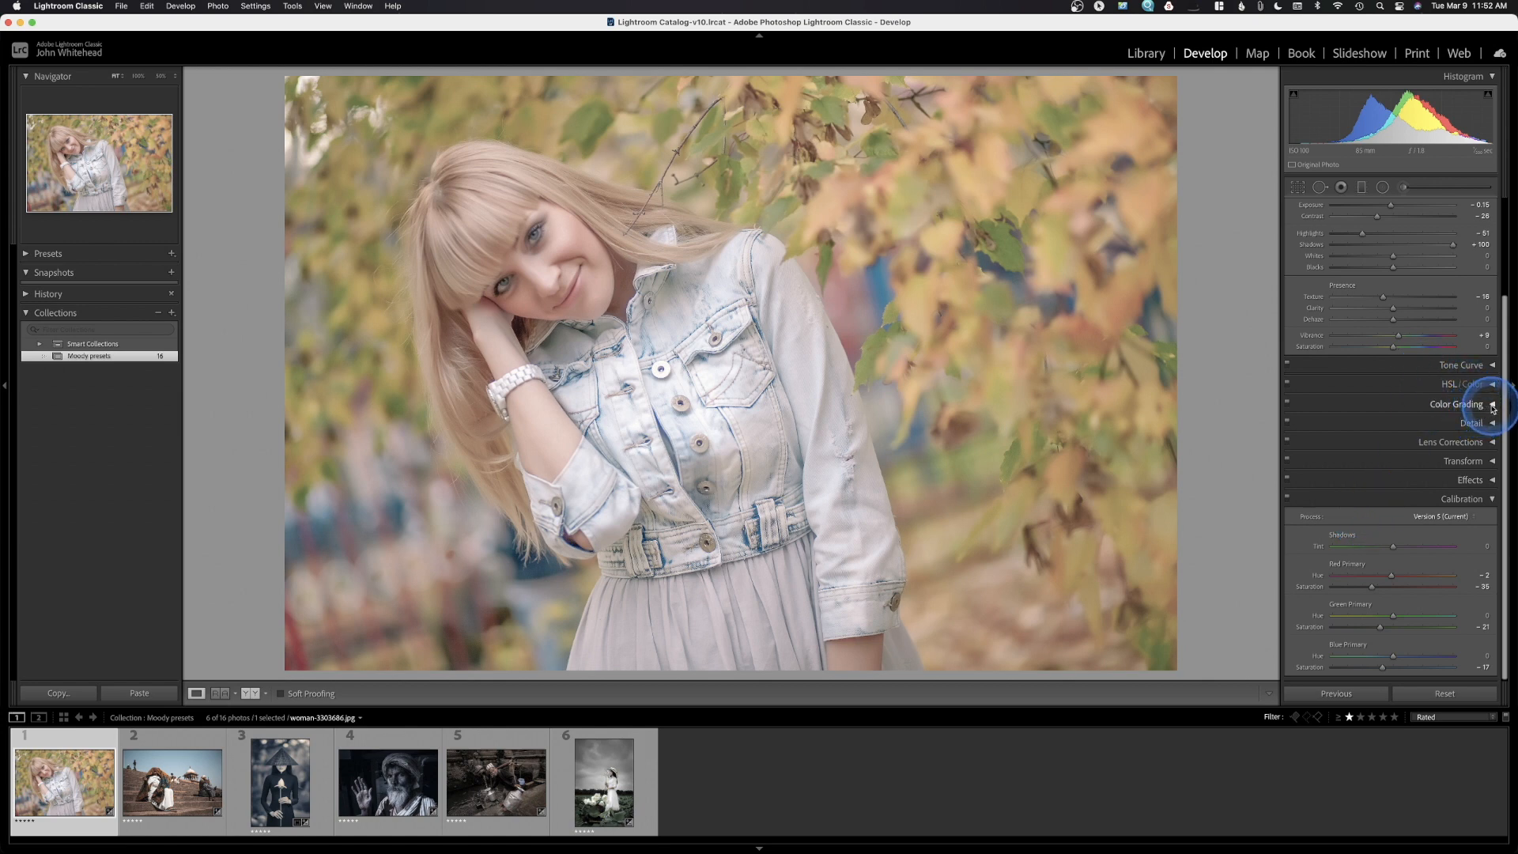
Expand Color Grading to the Shadows wheel, trying saturation changes but keeping Hue 203, Saturation 34
click(1485, 410)
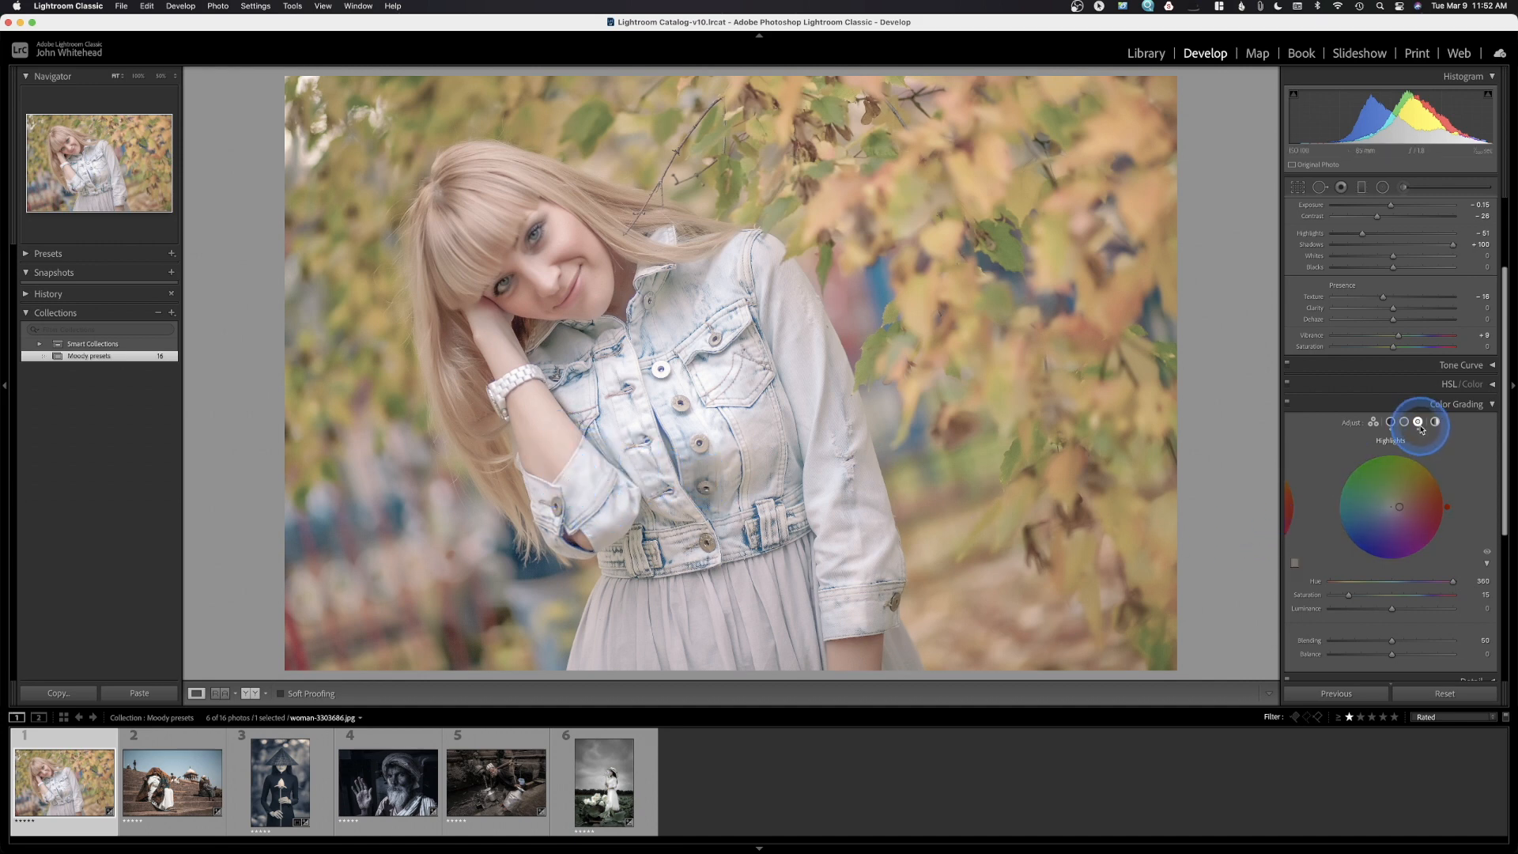
click(1391, 422)
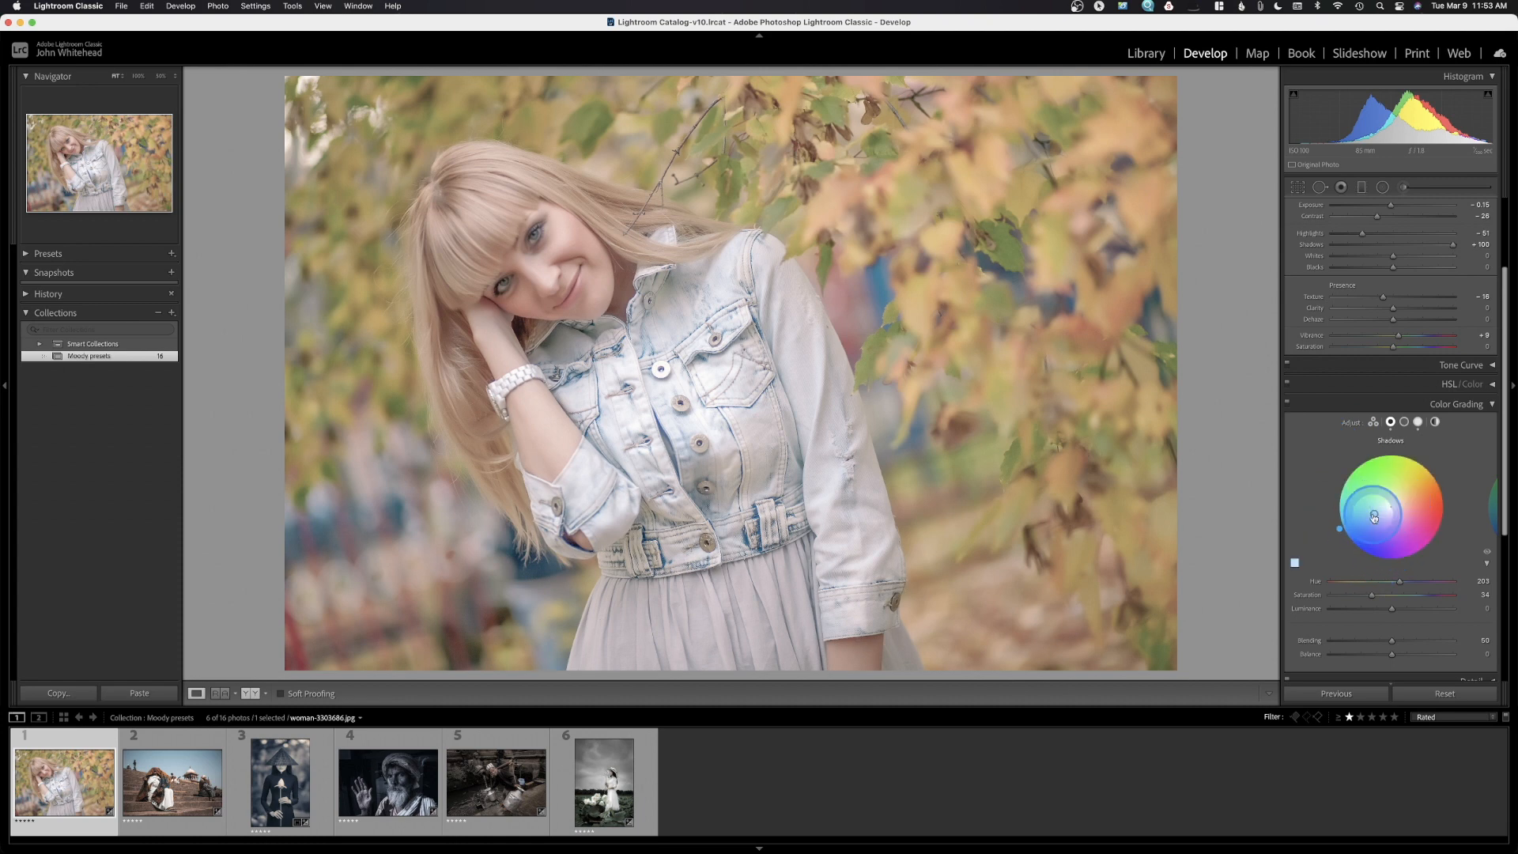
drag(1375, 517, 1385, 509)
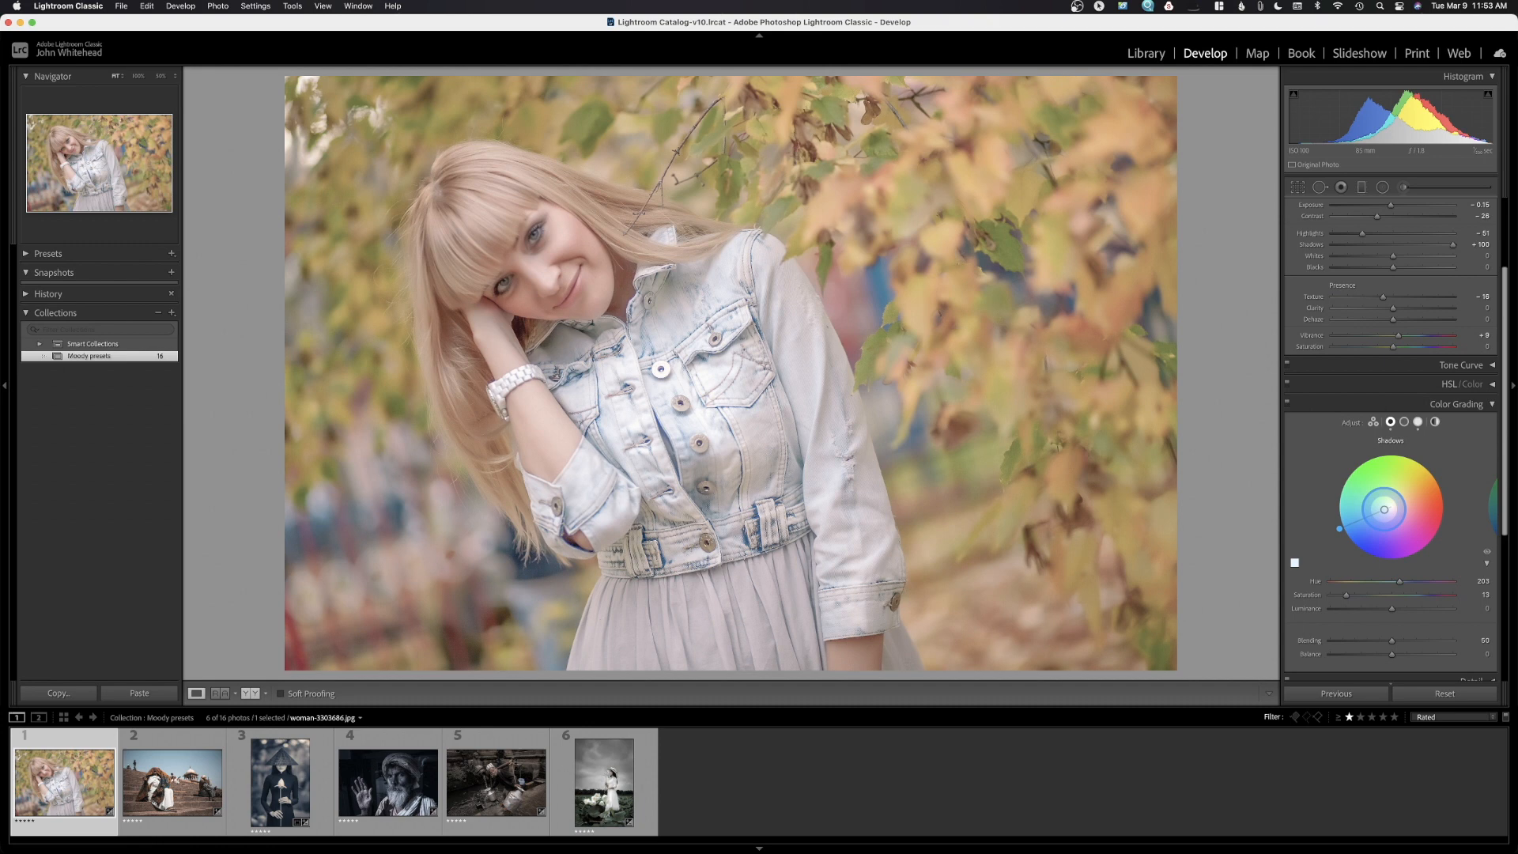
drag(1384, 510, 1358, 520)
key(super+z)
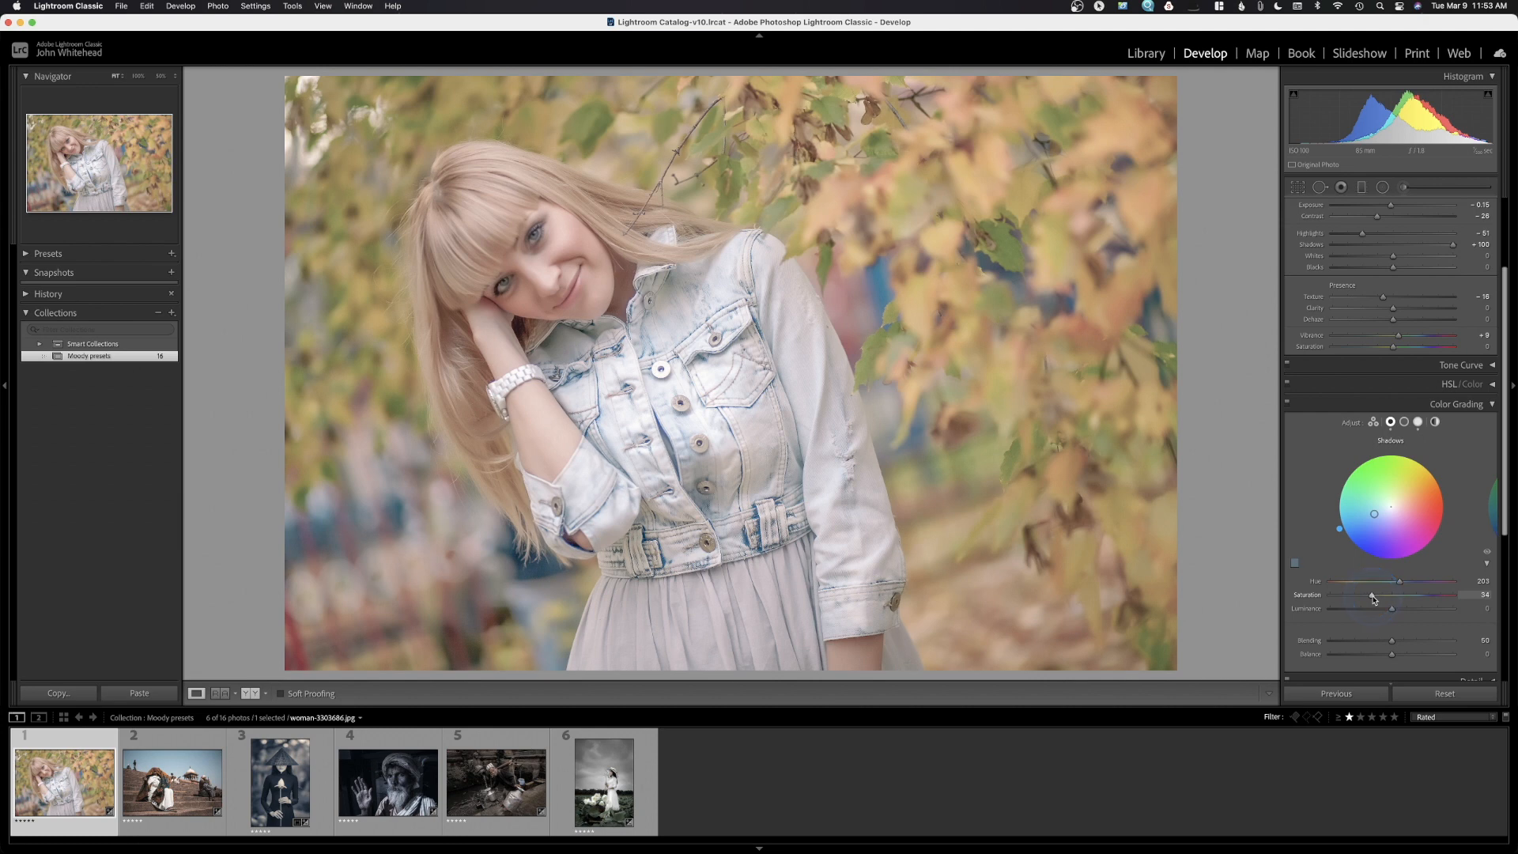
Show the Highlights wheel, try Saturation 100, and undo back to Hue 360, Saturation 15
click(1419, 425)
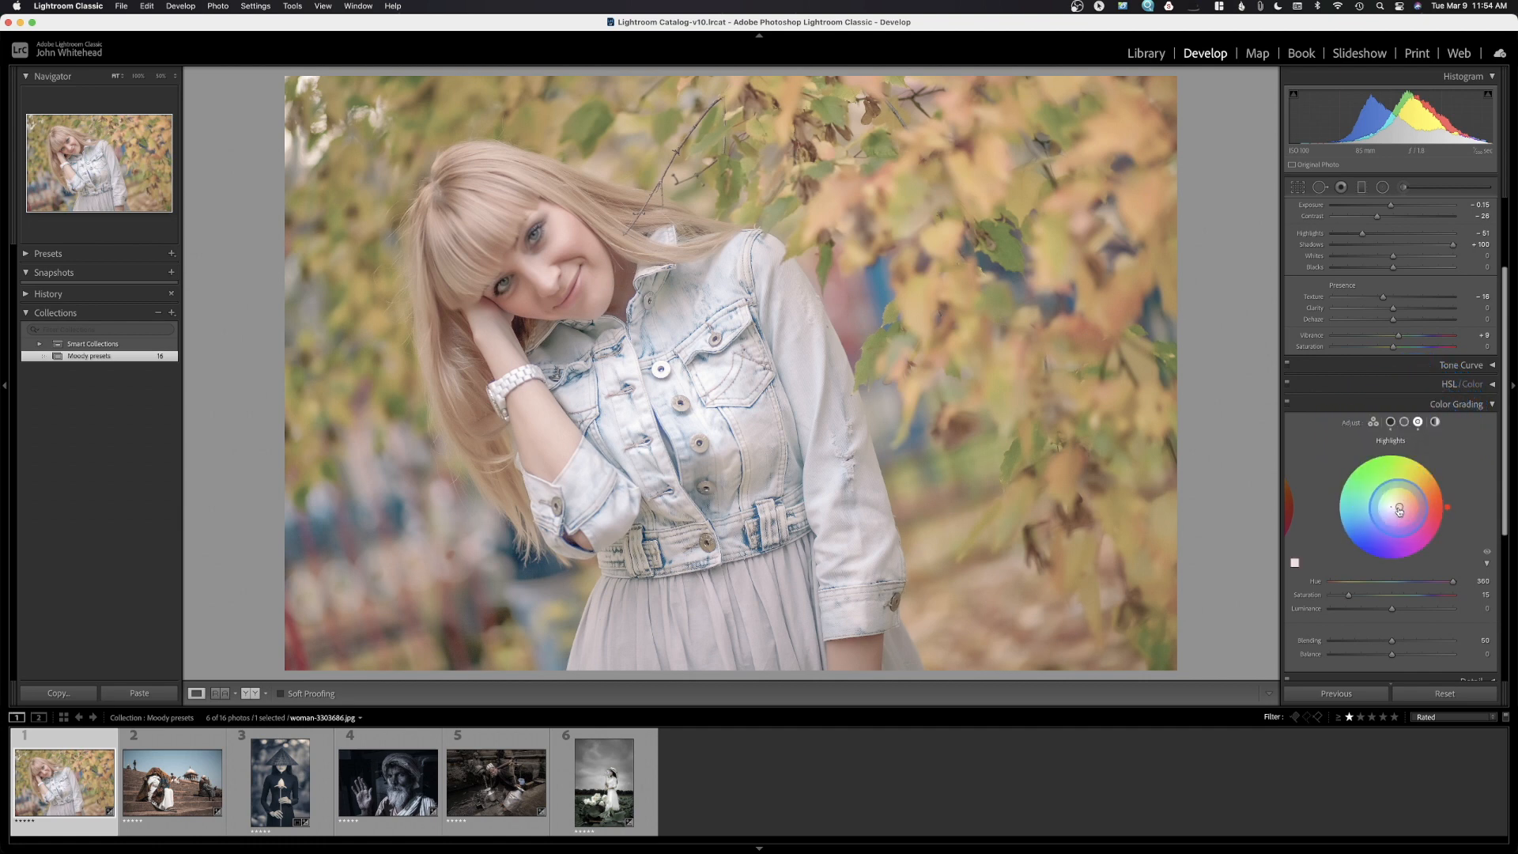
click(1294, 565)
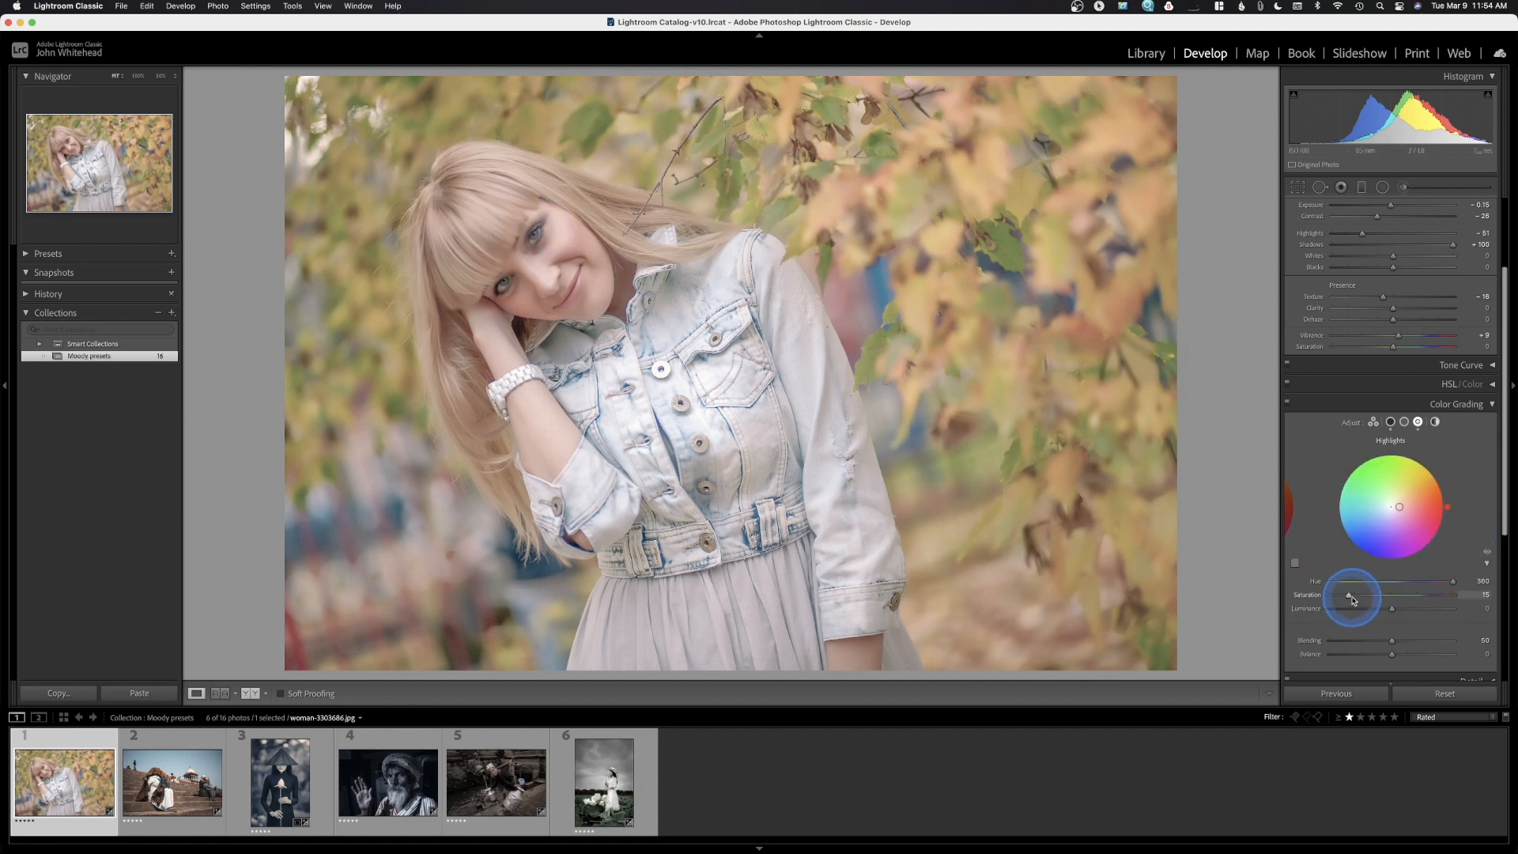
drag(1350, 596, 1512, 595)
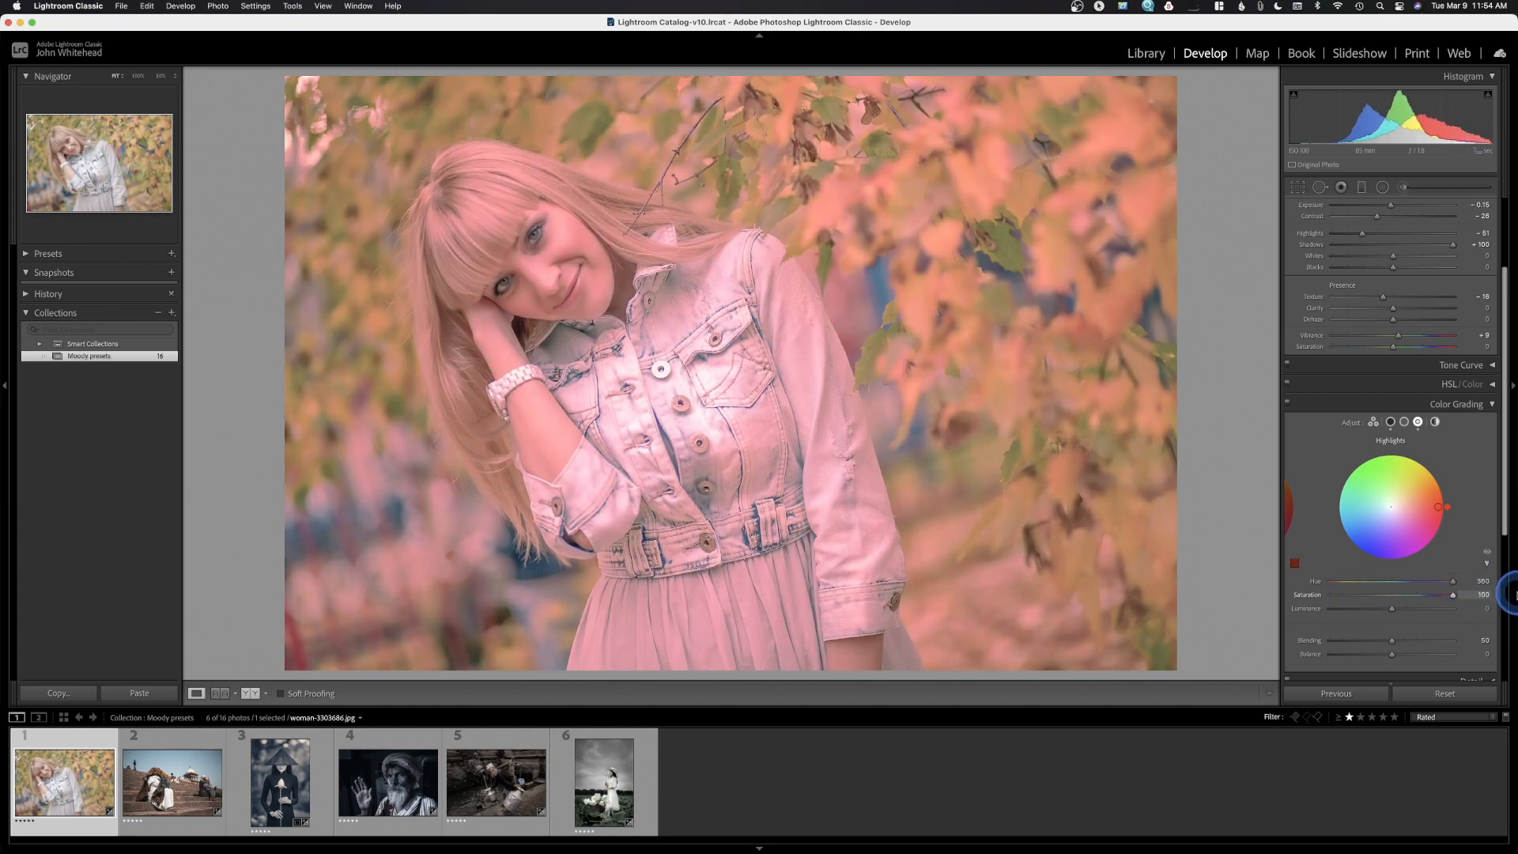
key(super+z)
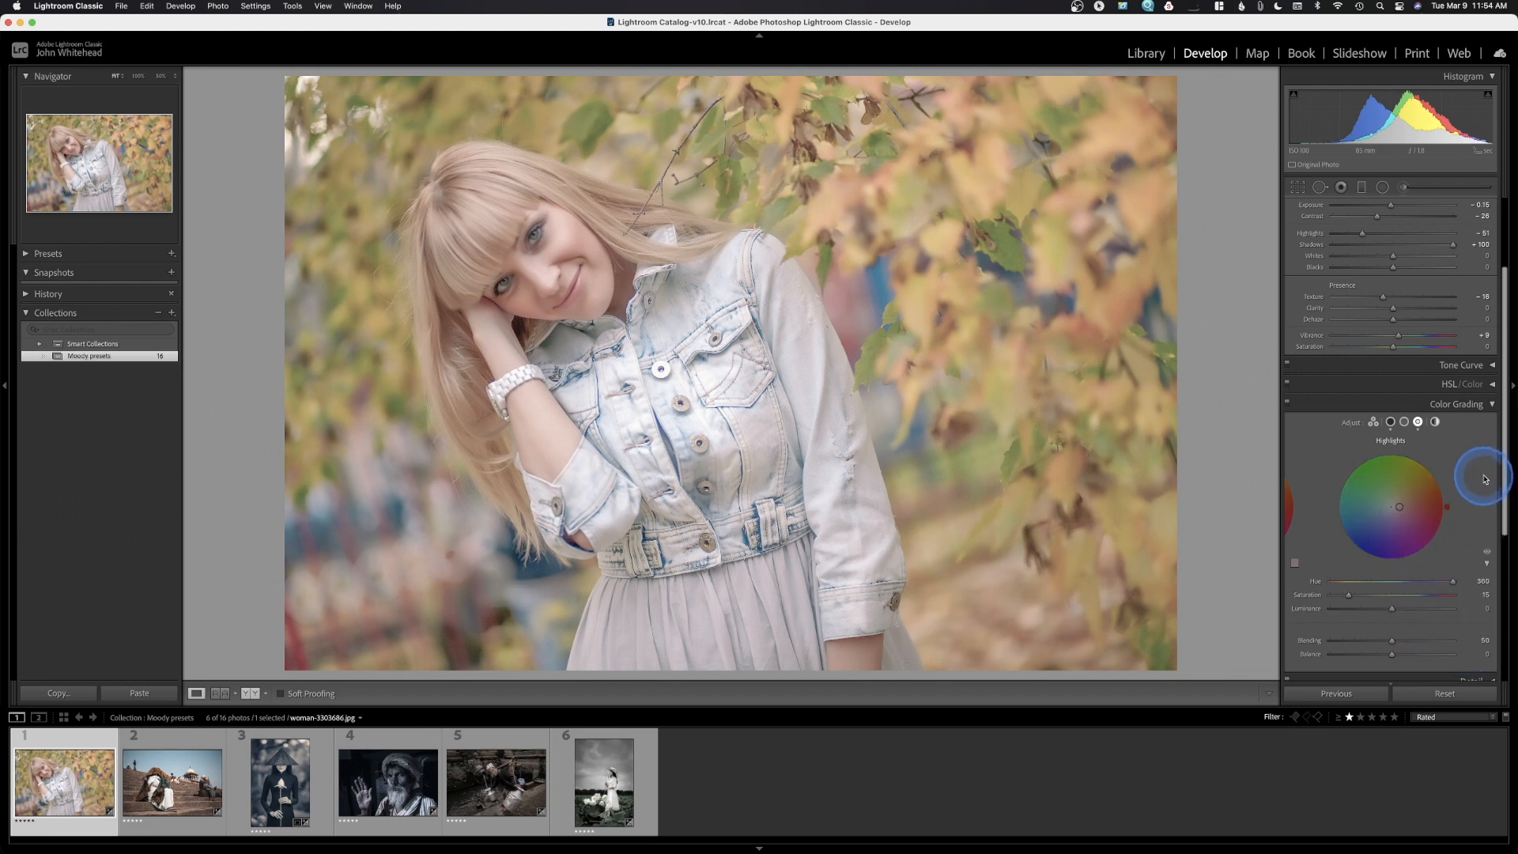
Compare the portrait with Color Grading off and on, then expand the Presets panel
click(1288, 403)
click(1288, 403)
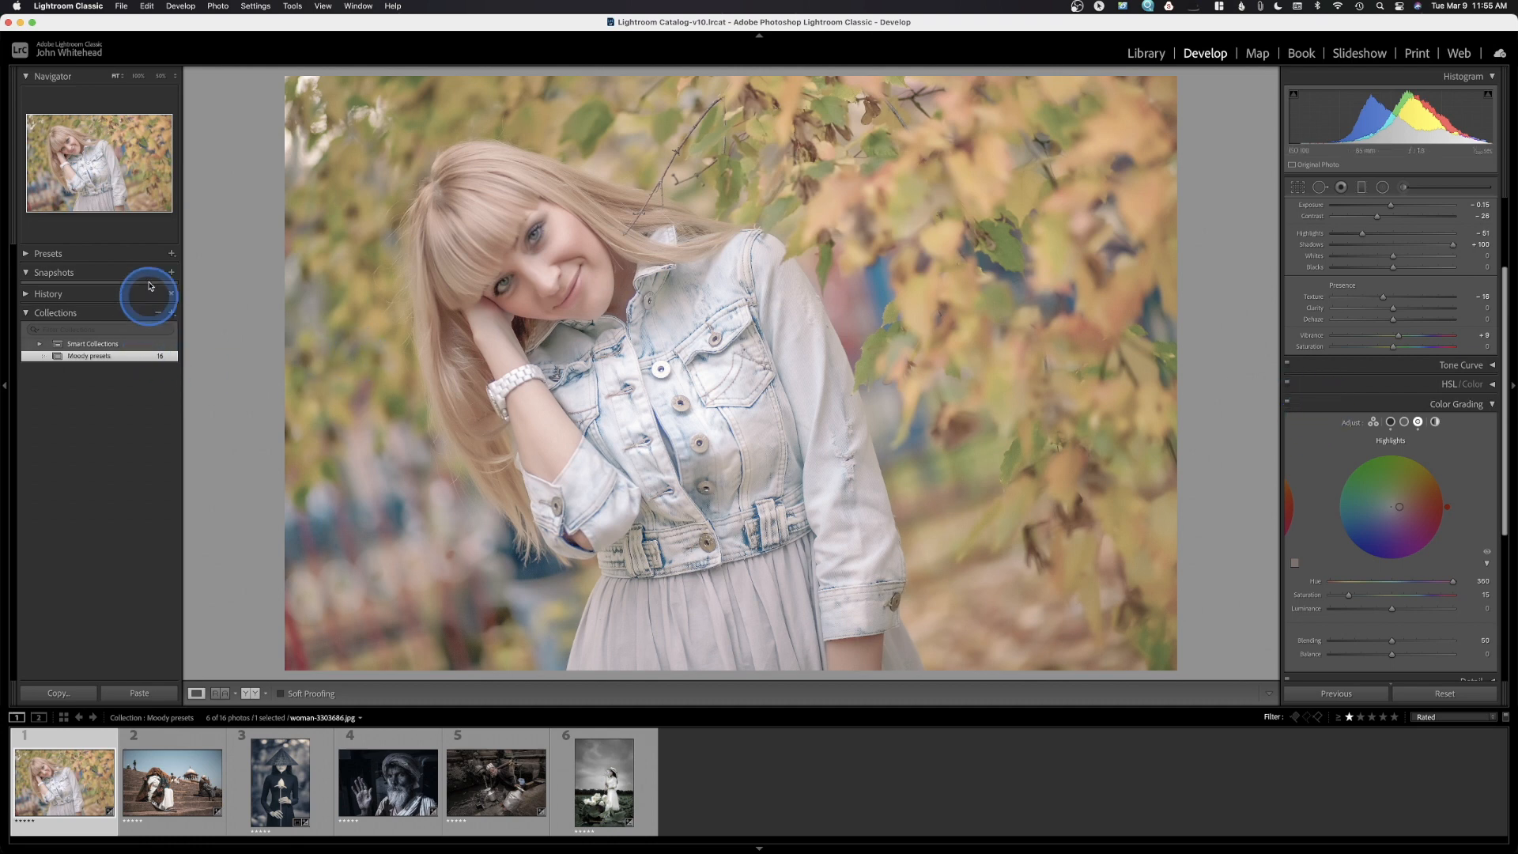
click(38, 254)
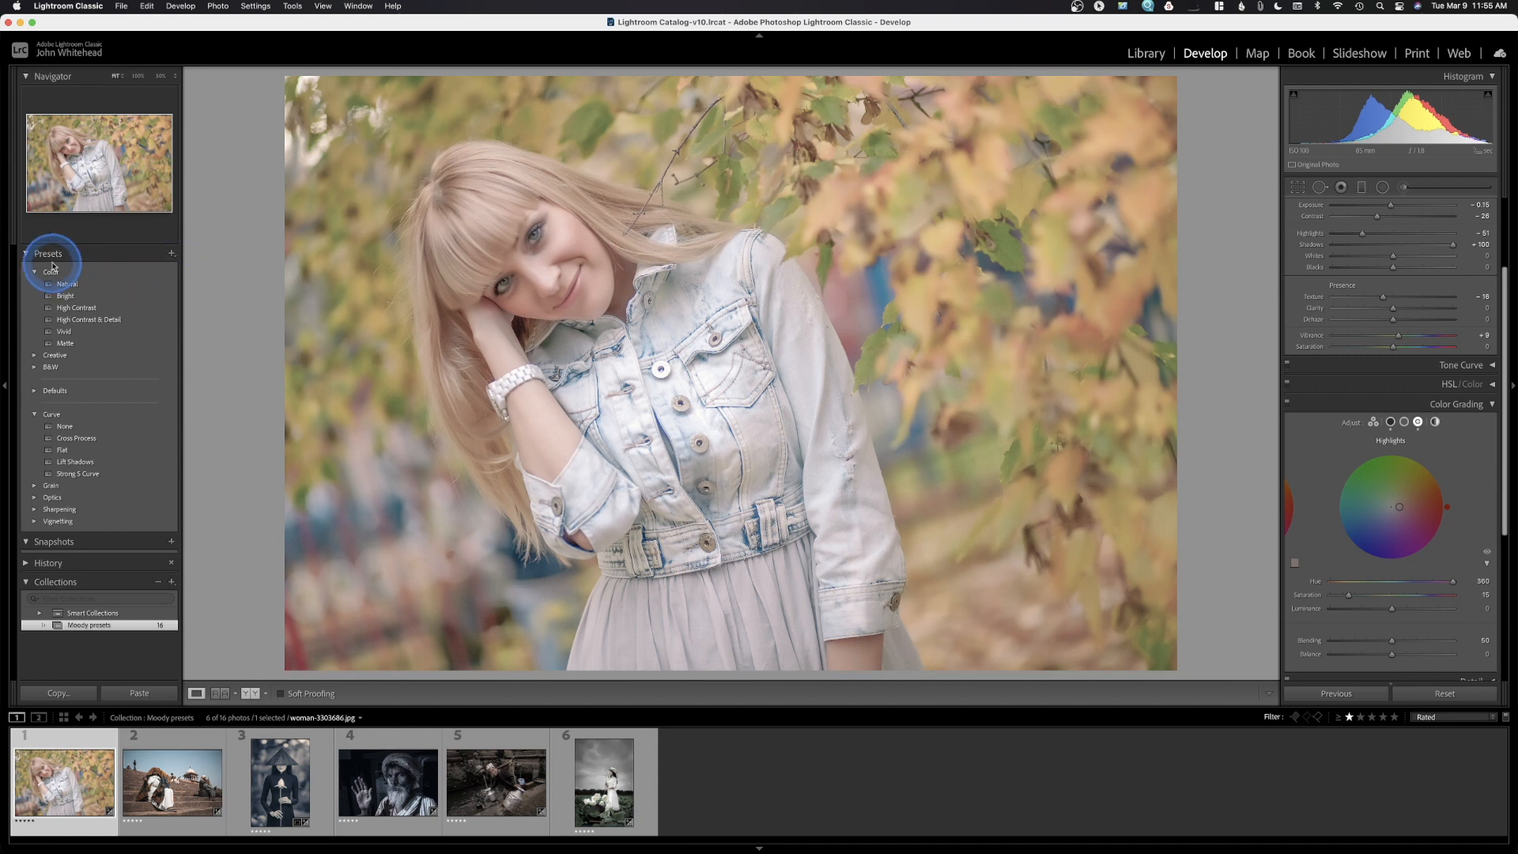
Collapse the Color and Curve preset groups and open the new-preset options menu
click(34, 272)
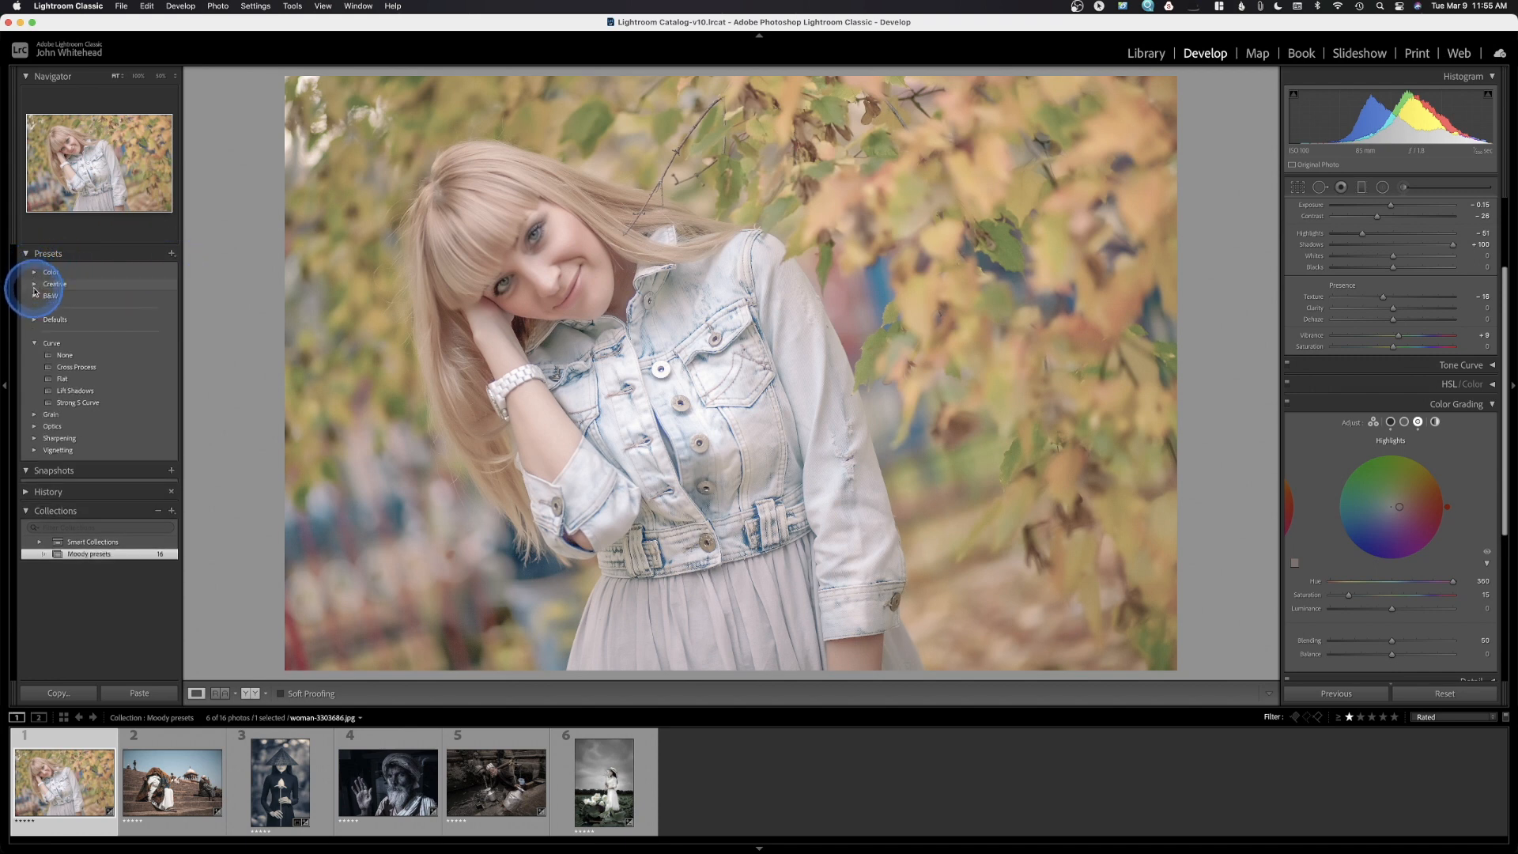
click(34, 343)
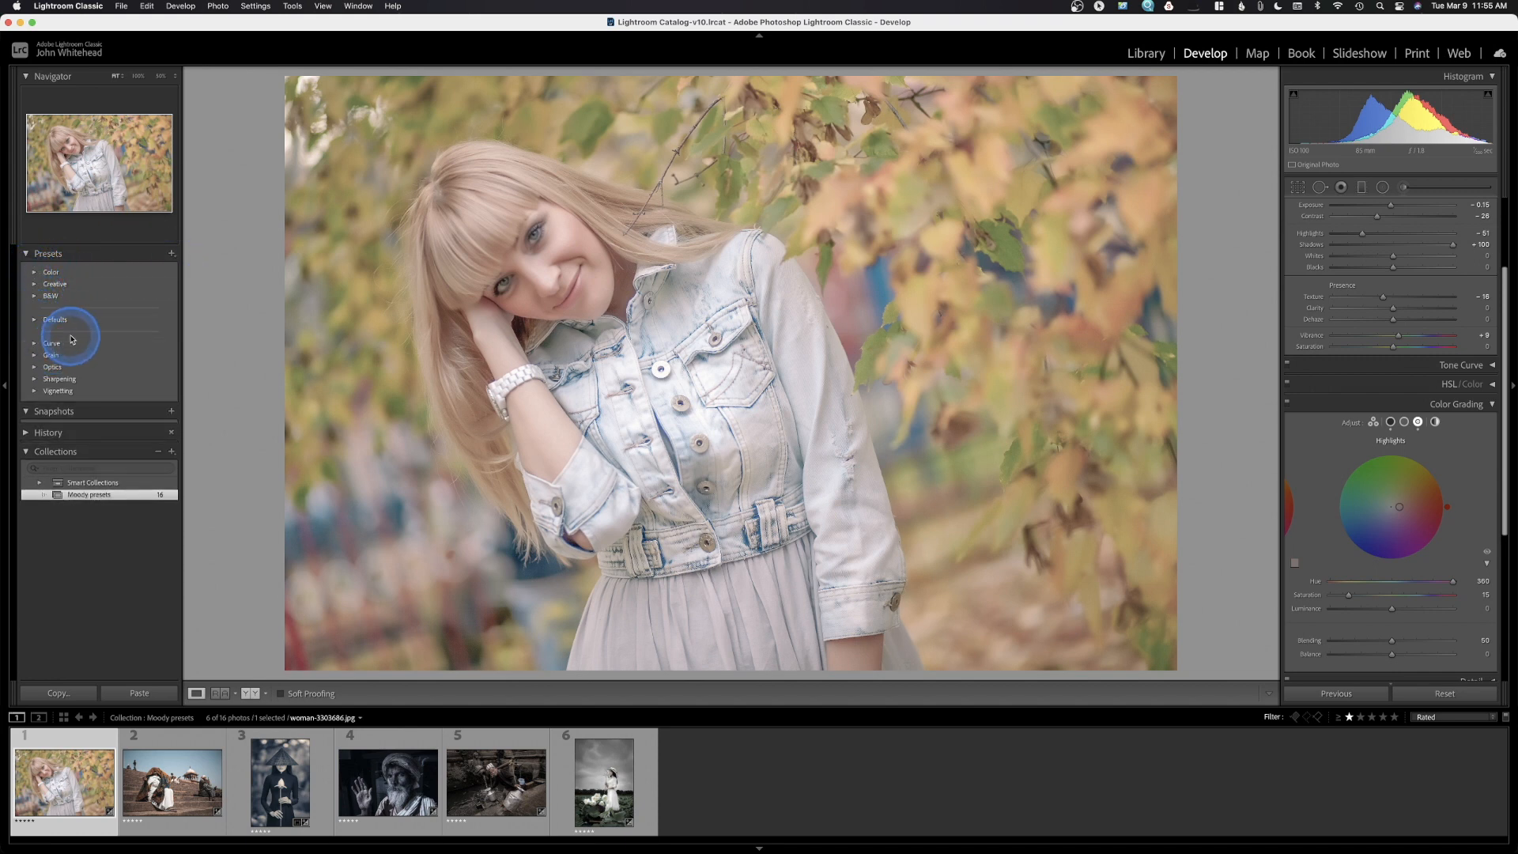
click(172, 254)
click(170, 255)
click(172, 256)
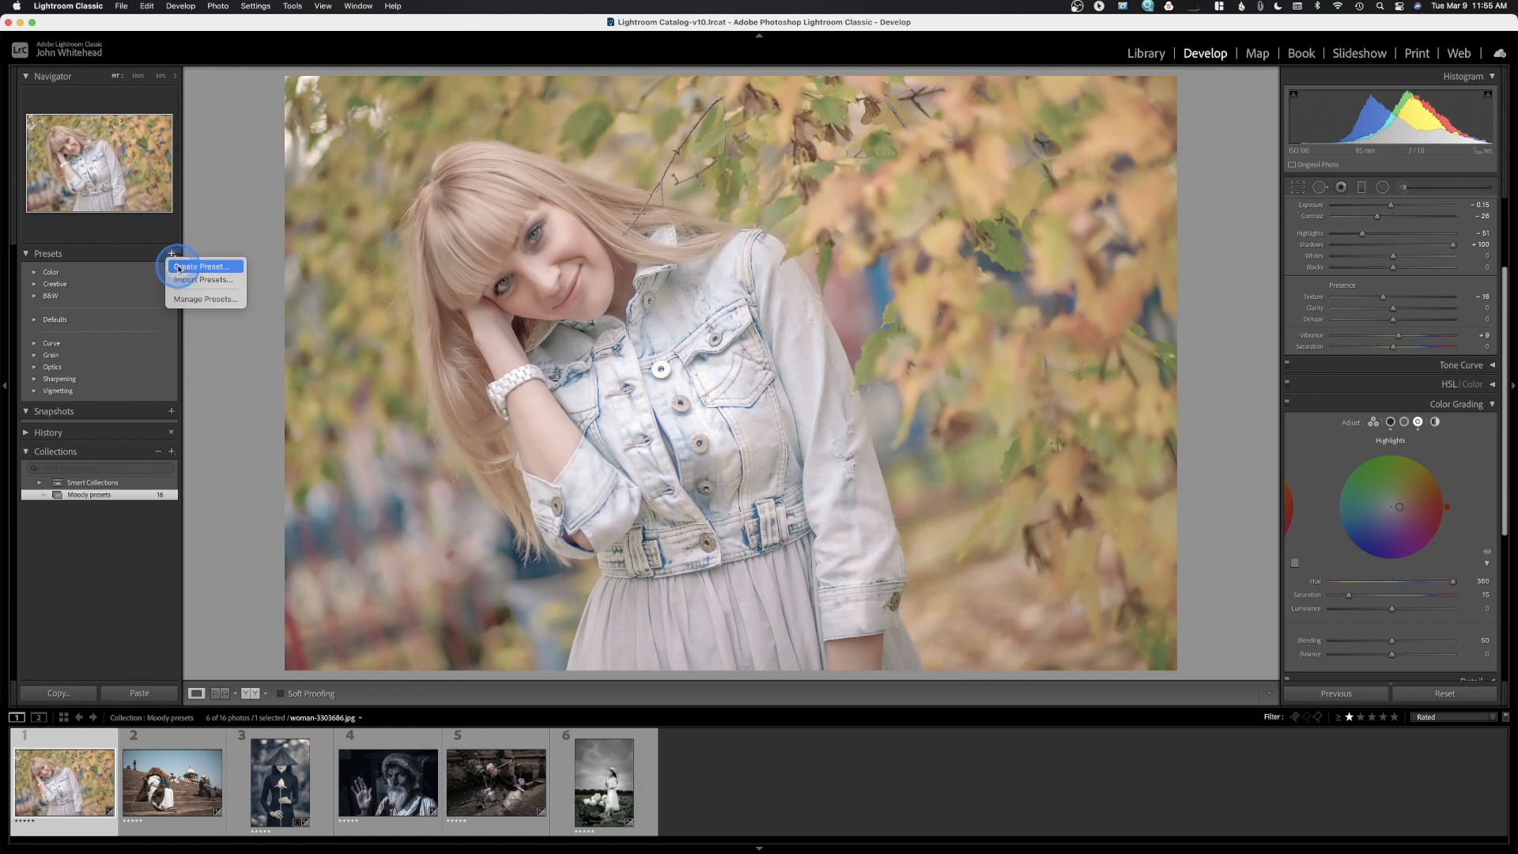
Create the preset 'Pastel Color Grading' in a new group named 'JWI Color Grading'
click(179, 268)
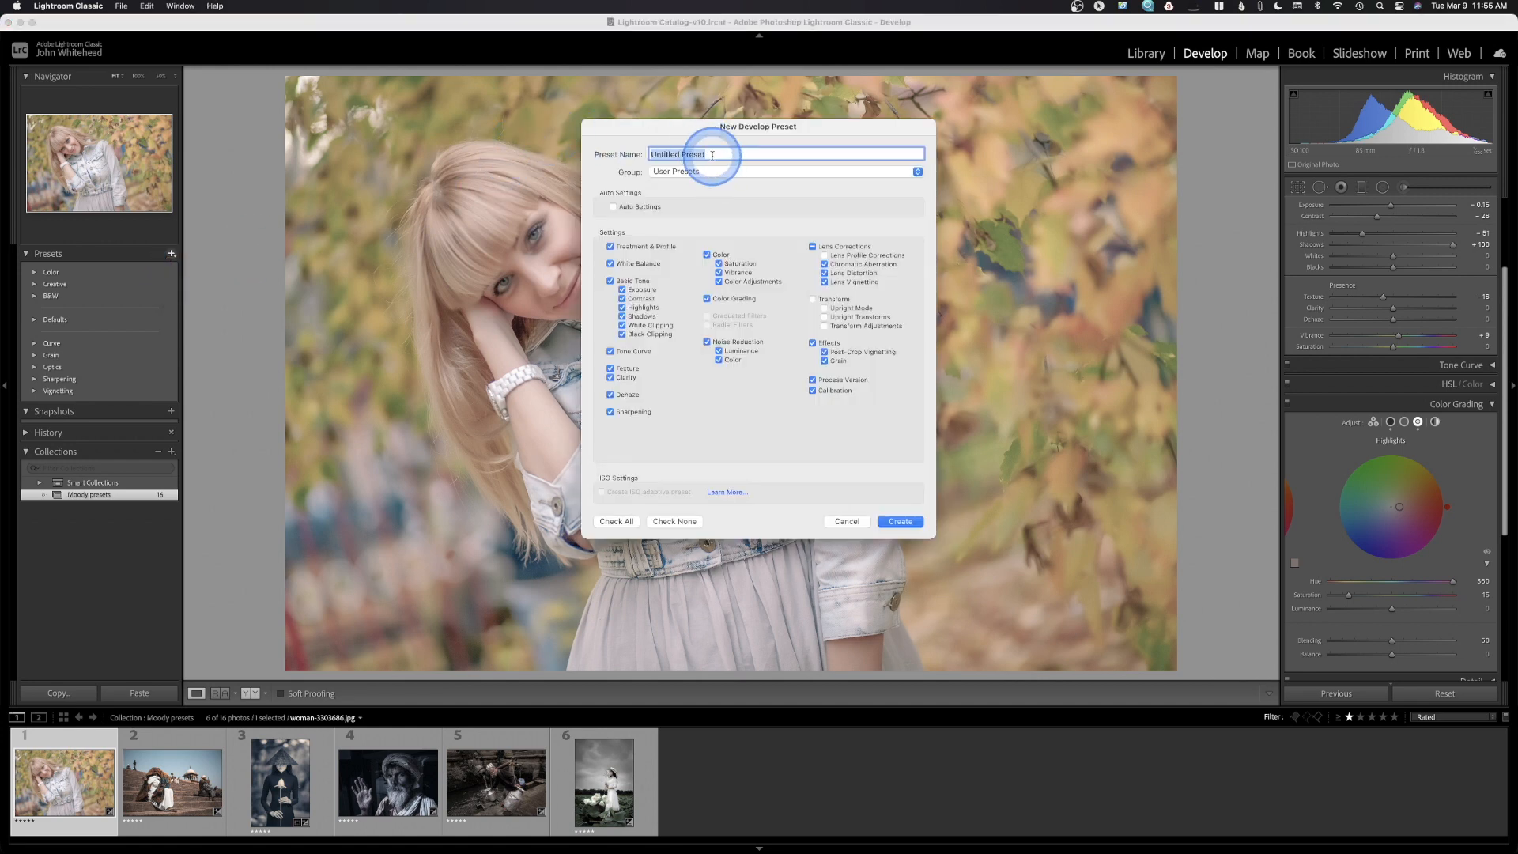
text(Pastel)
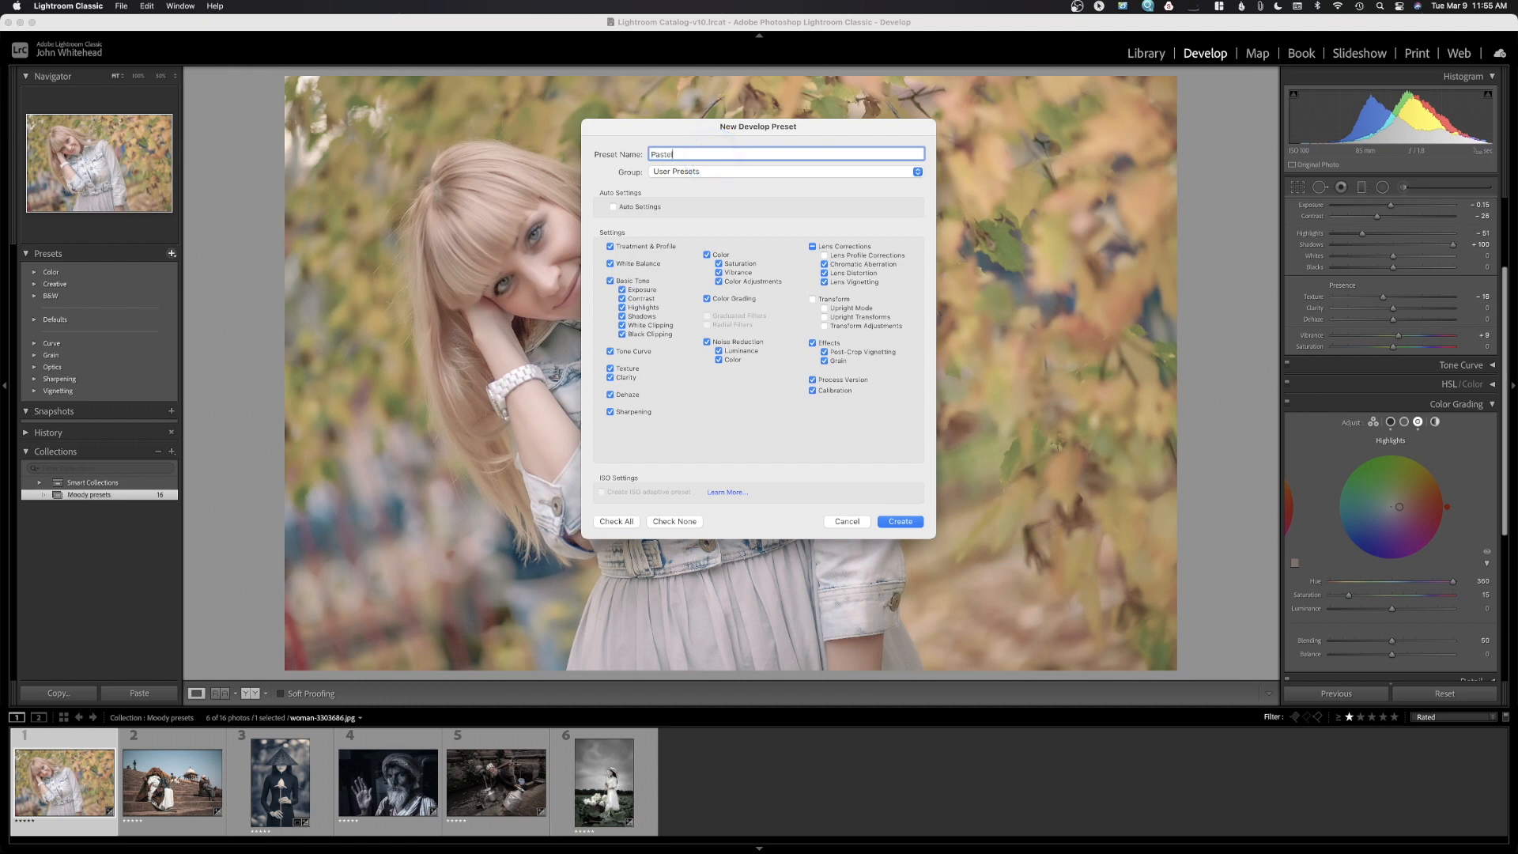
text( Color Grading)
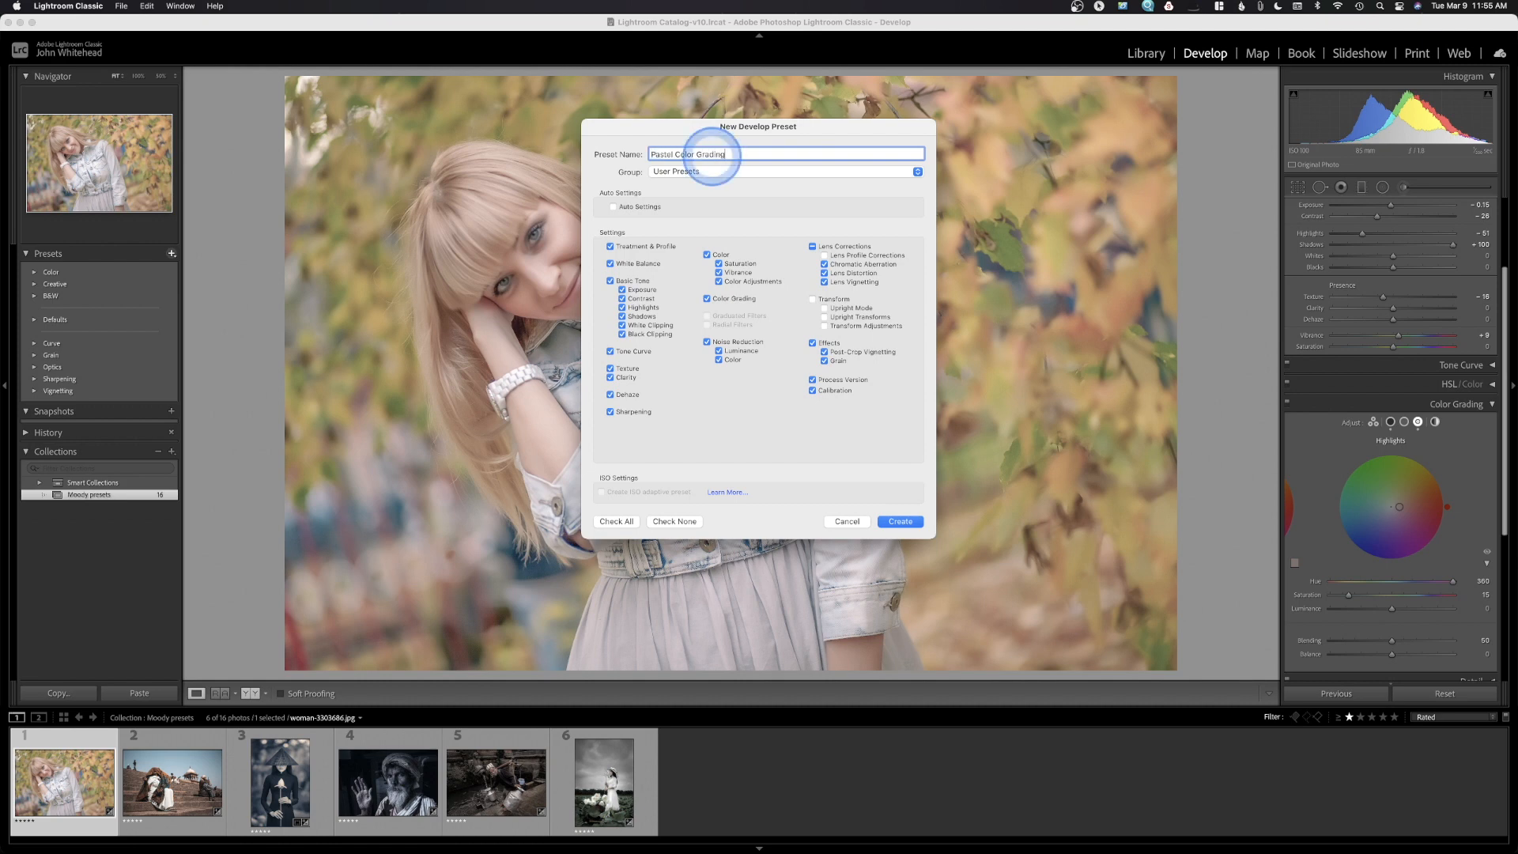
click(749, 171)
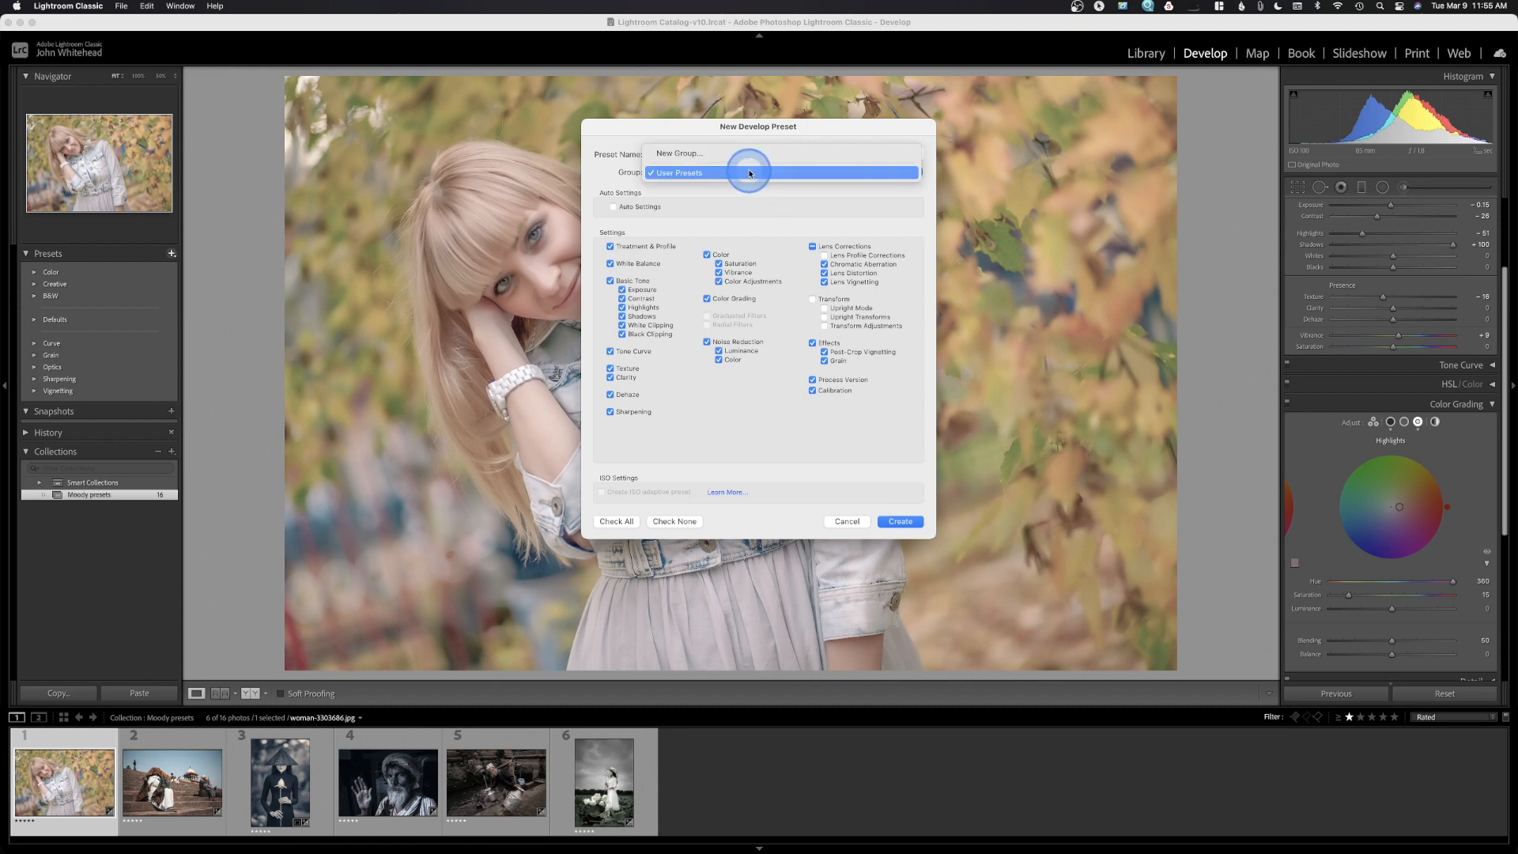
click(750, 156)
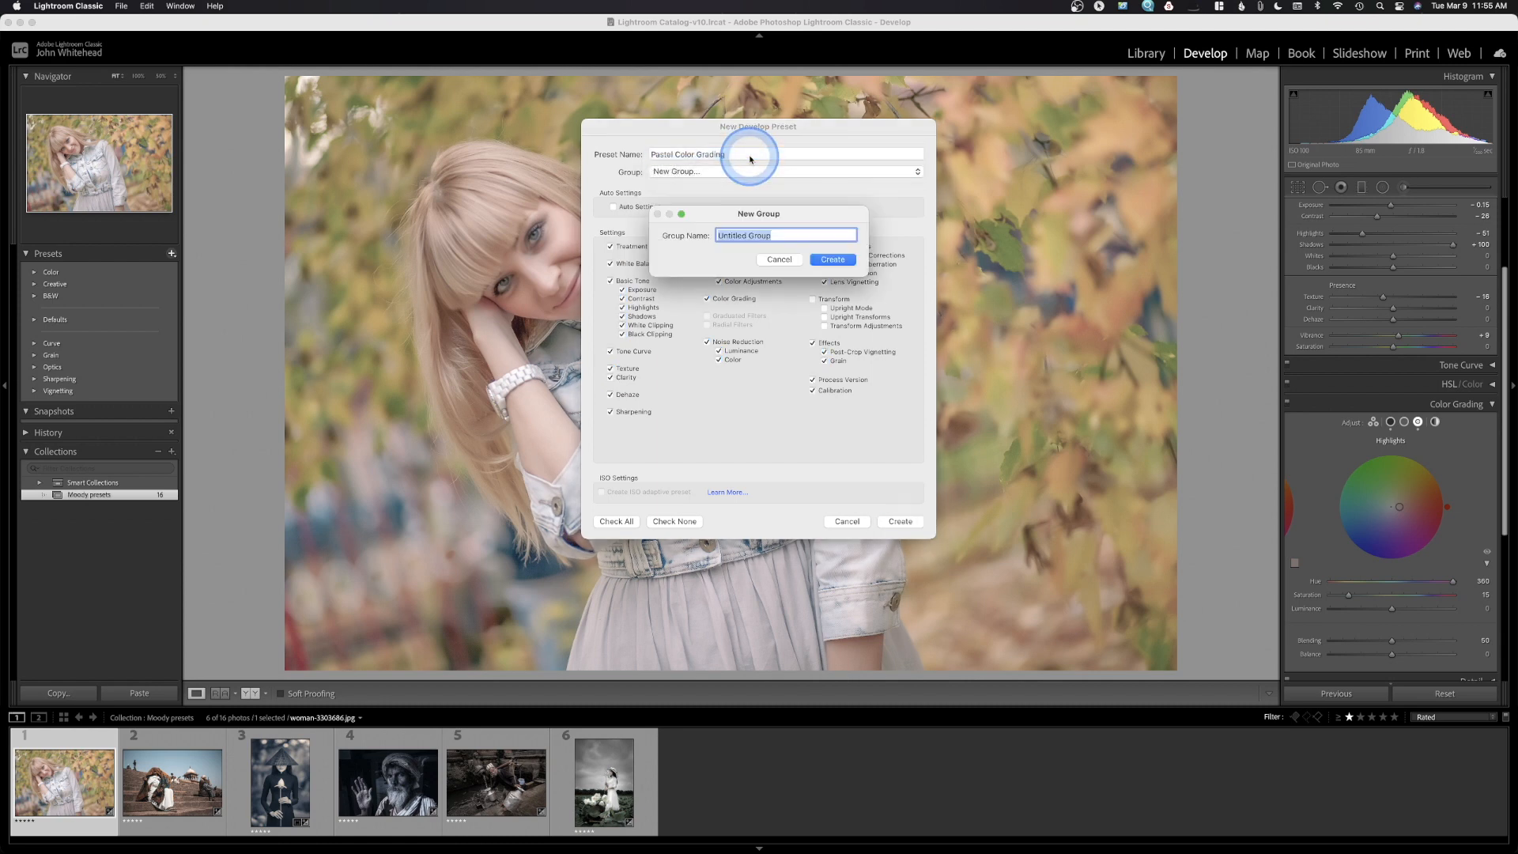
click(810, 216)
text(JW)
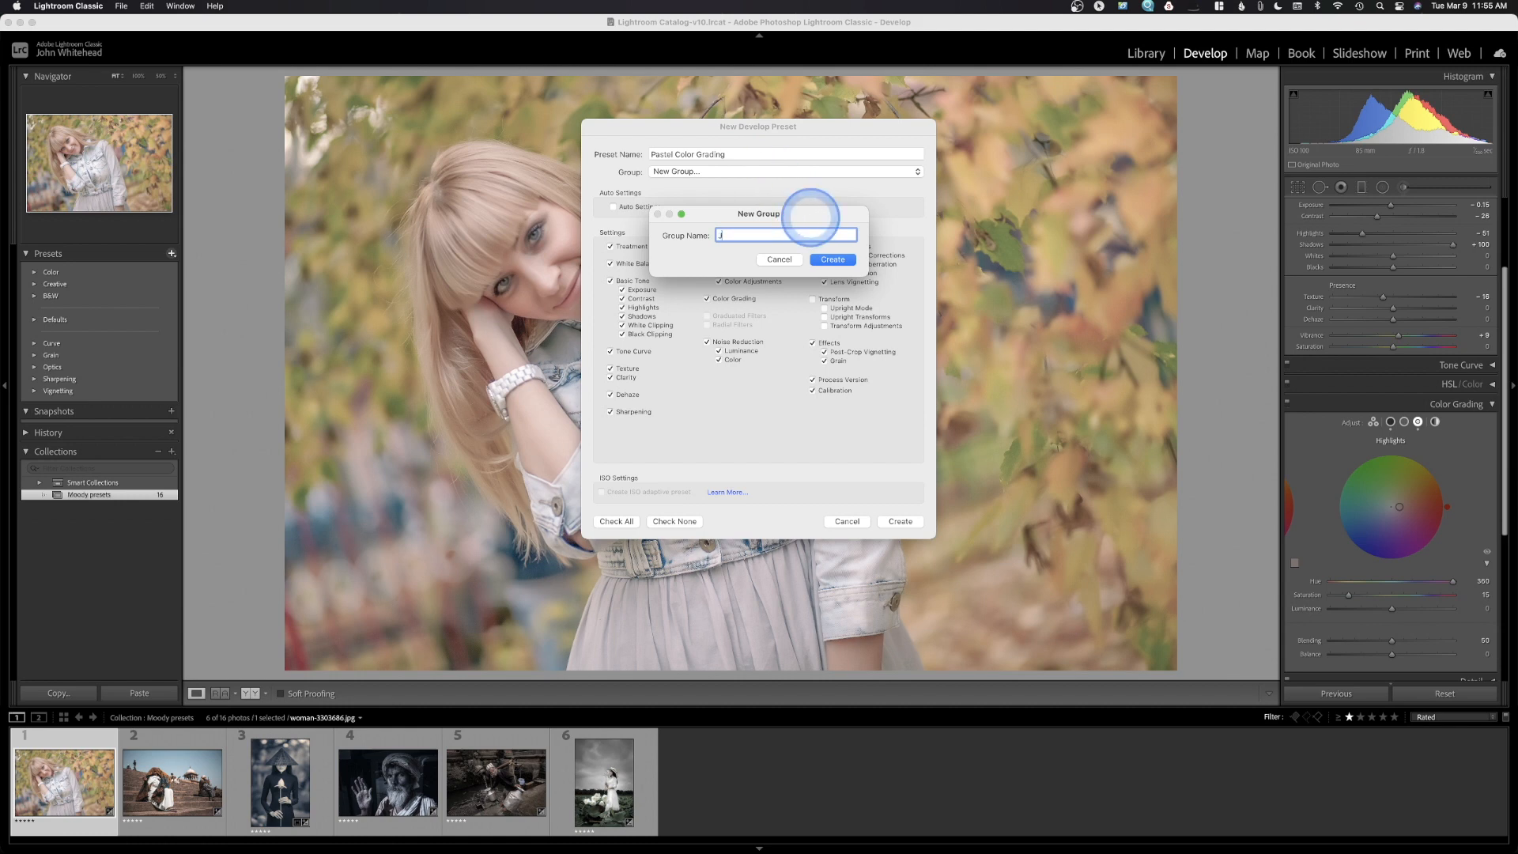
text(I Color)
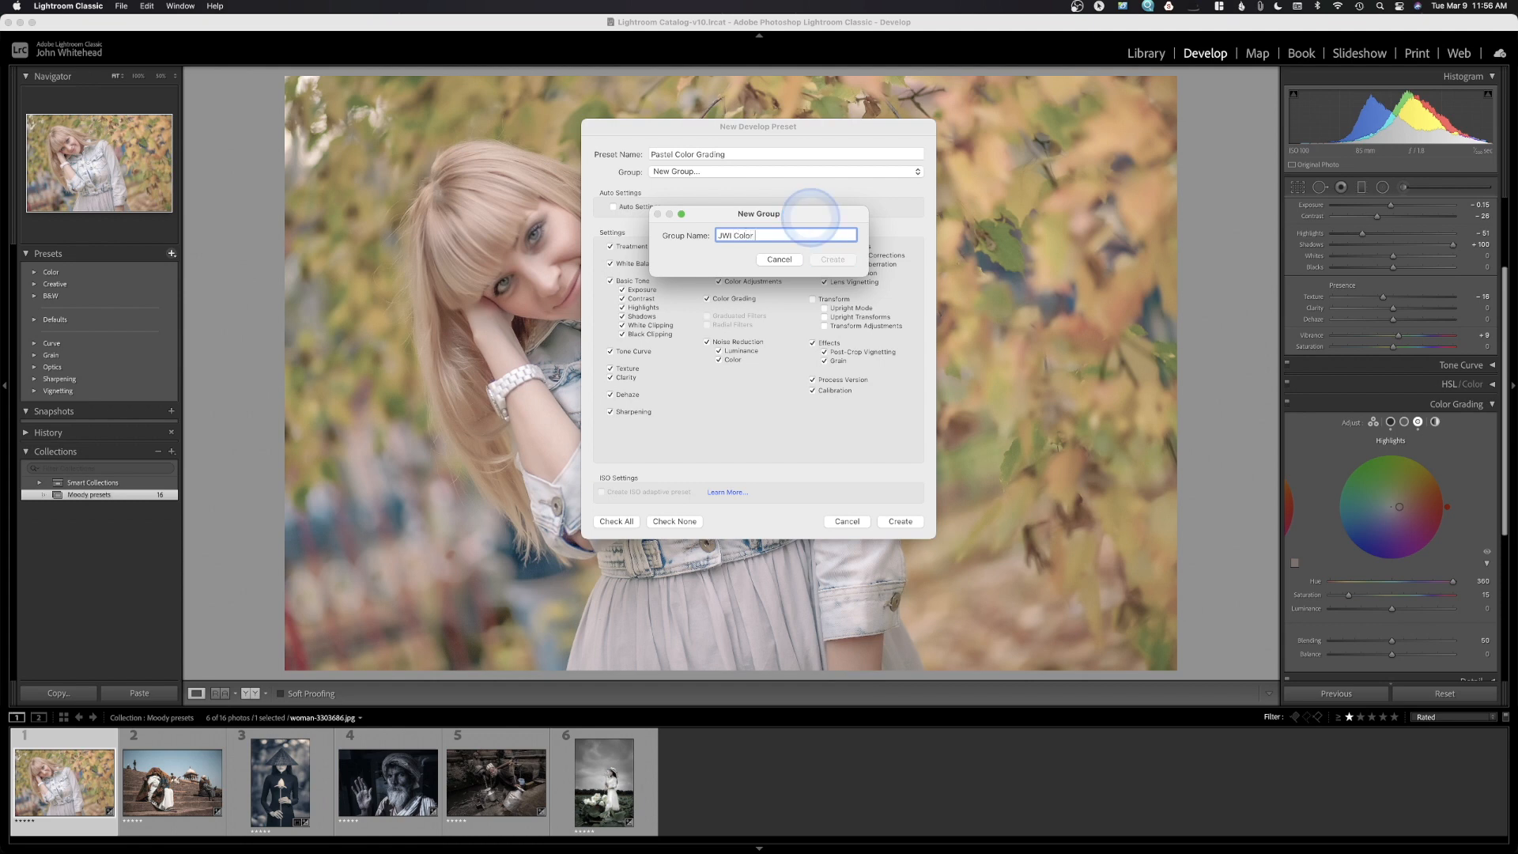
text( Grading)
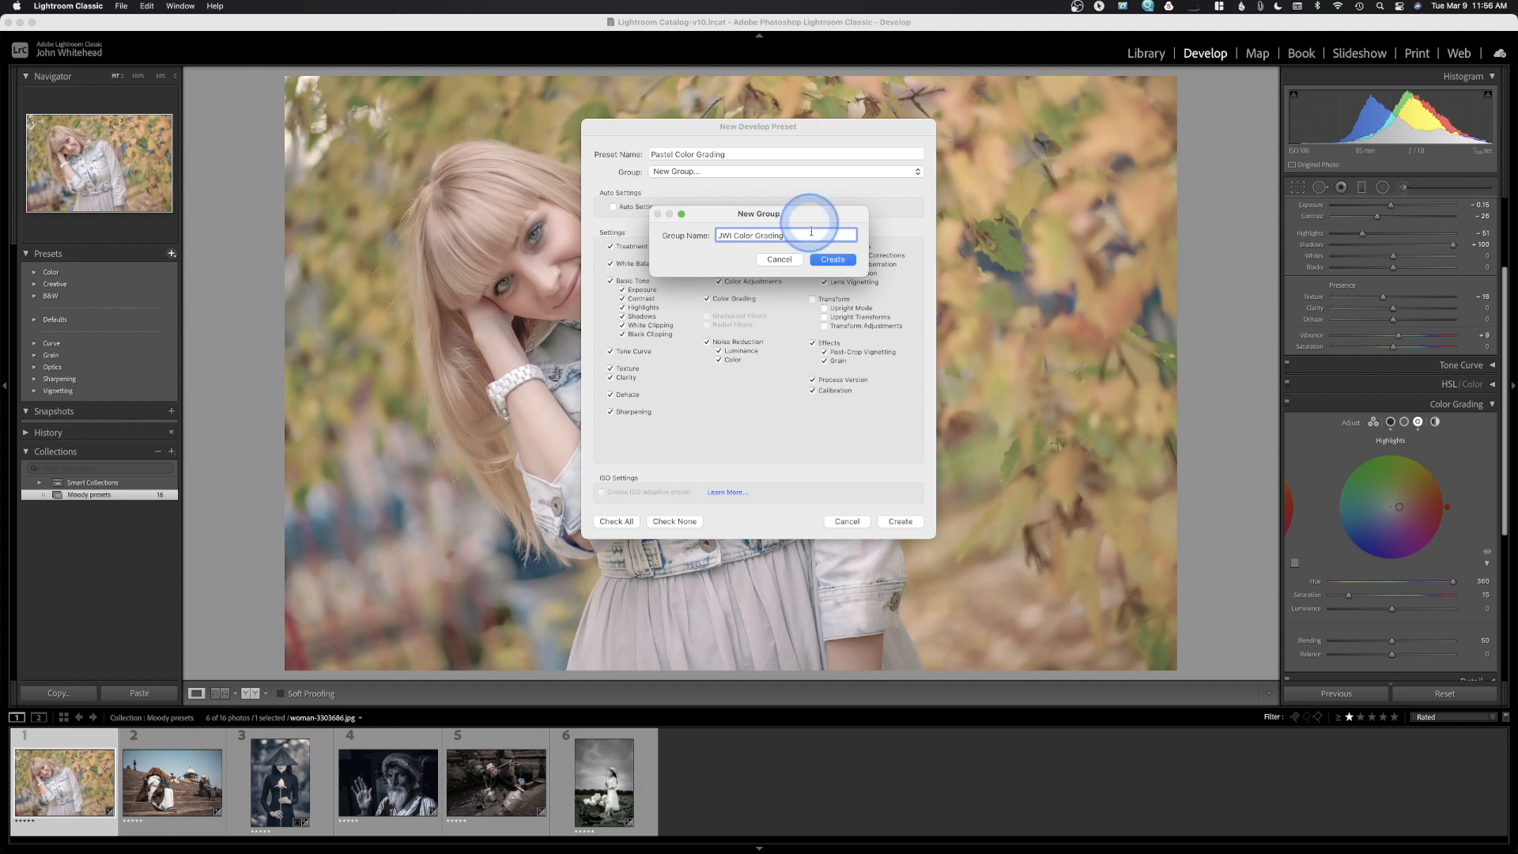
Confirm the JWI Color Grading group and create Pastel Color Grading with every setting checked
click(835, 258)
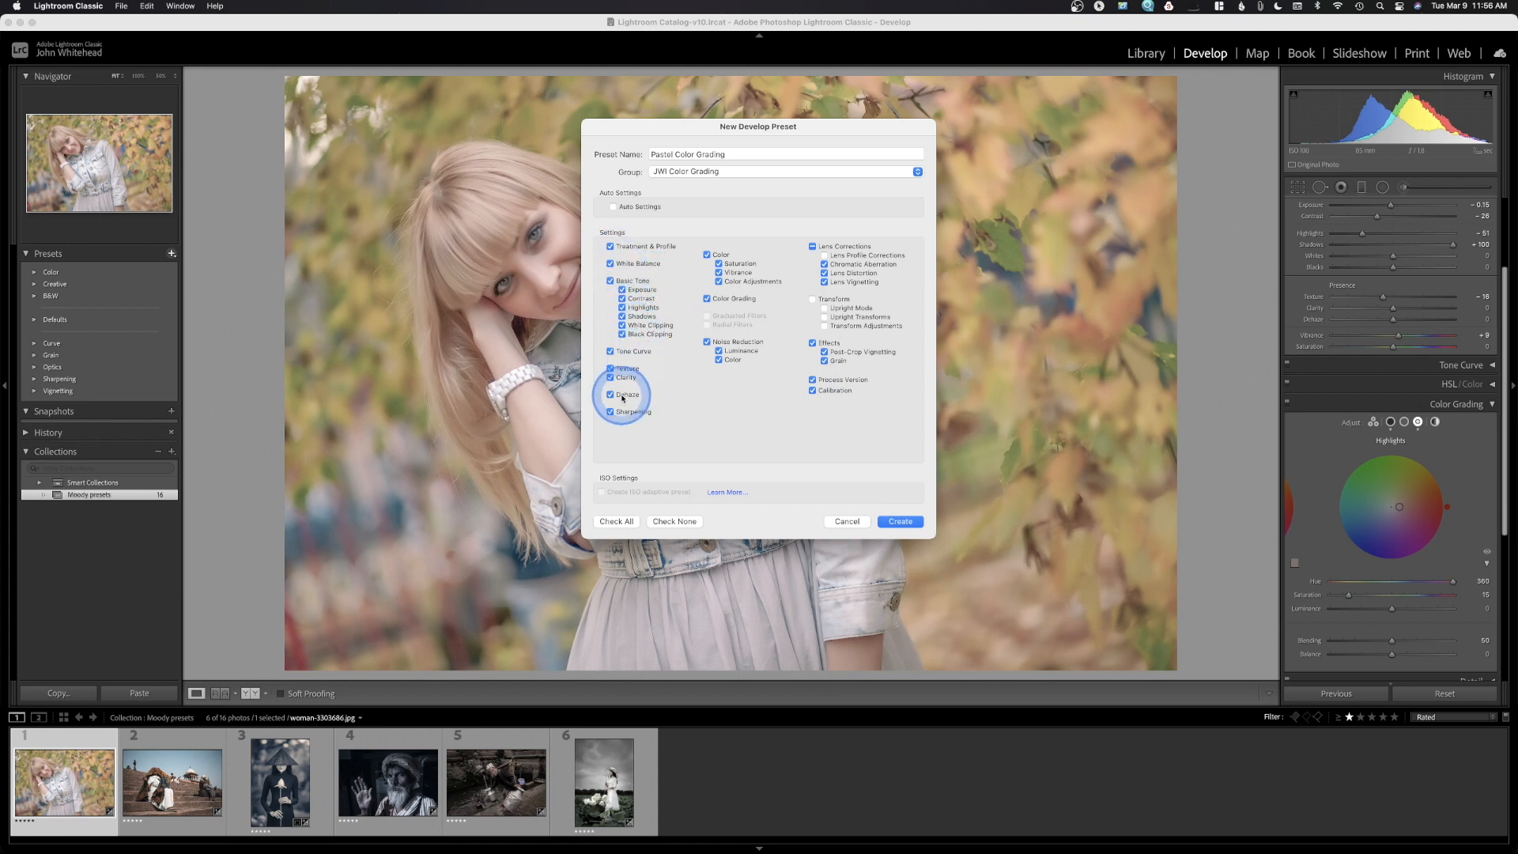
click(611, 352)
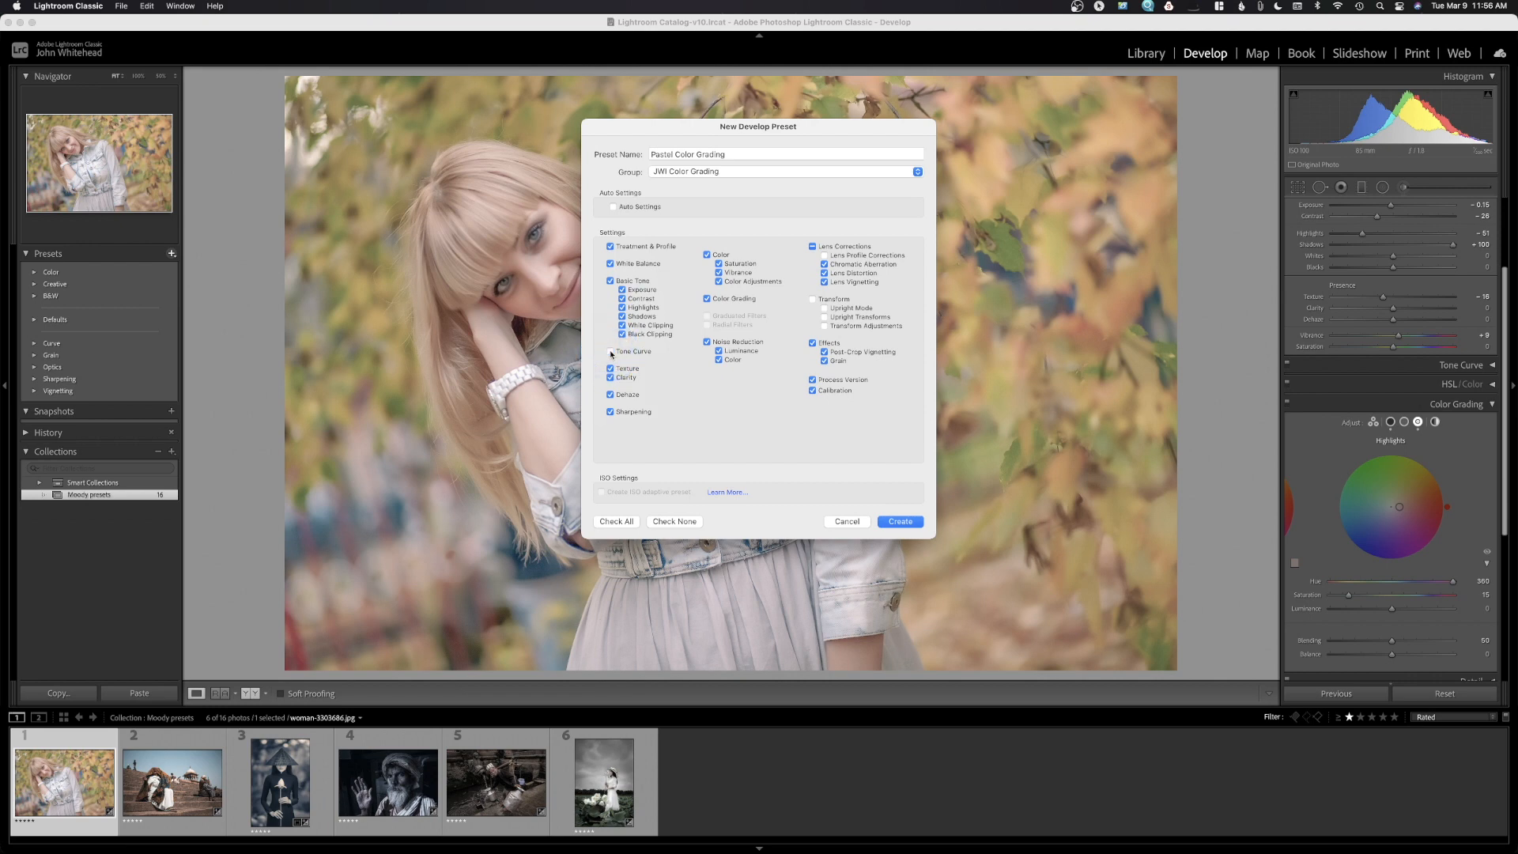
click(611, 353)
click(612, 282)
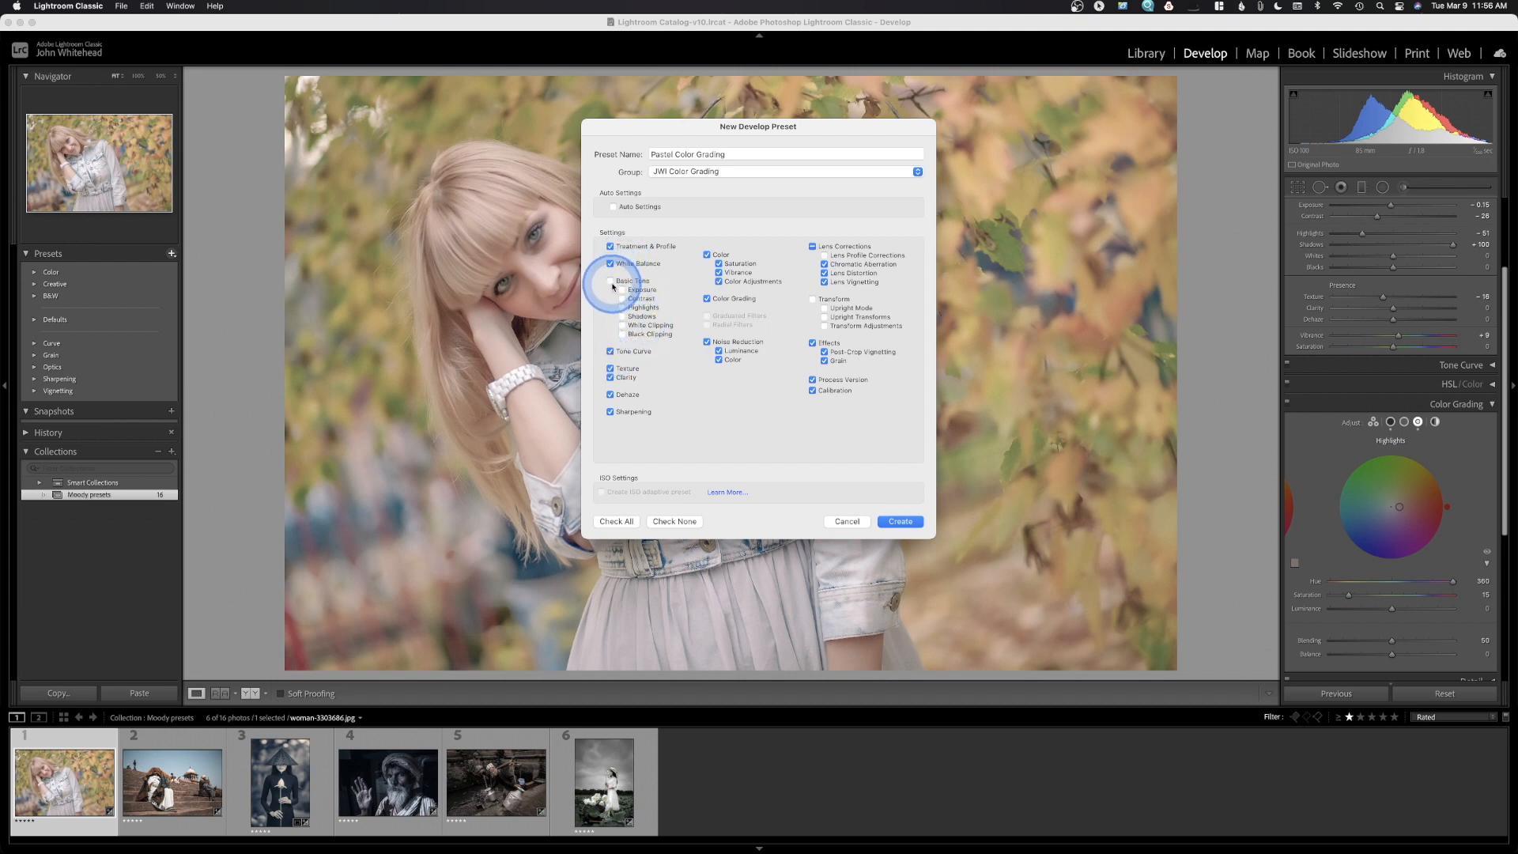
click(611, 281)
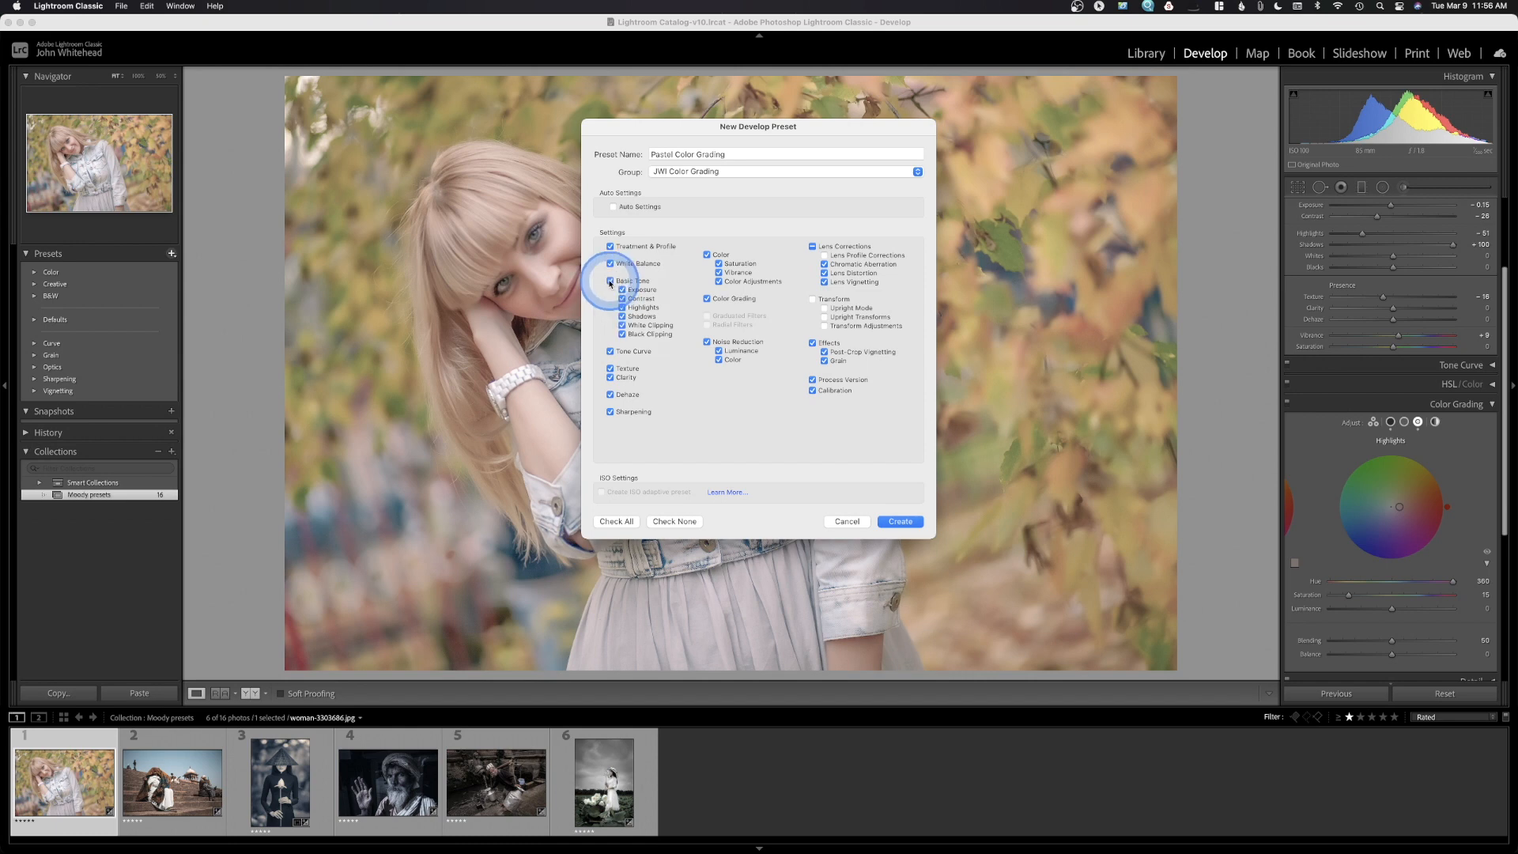
click(902, 522)
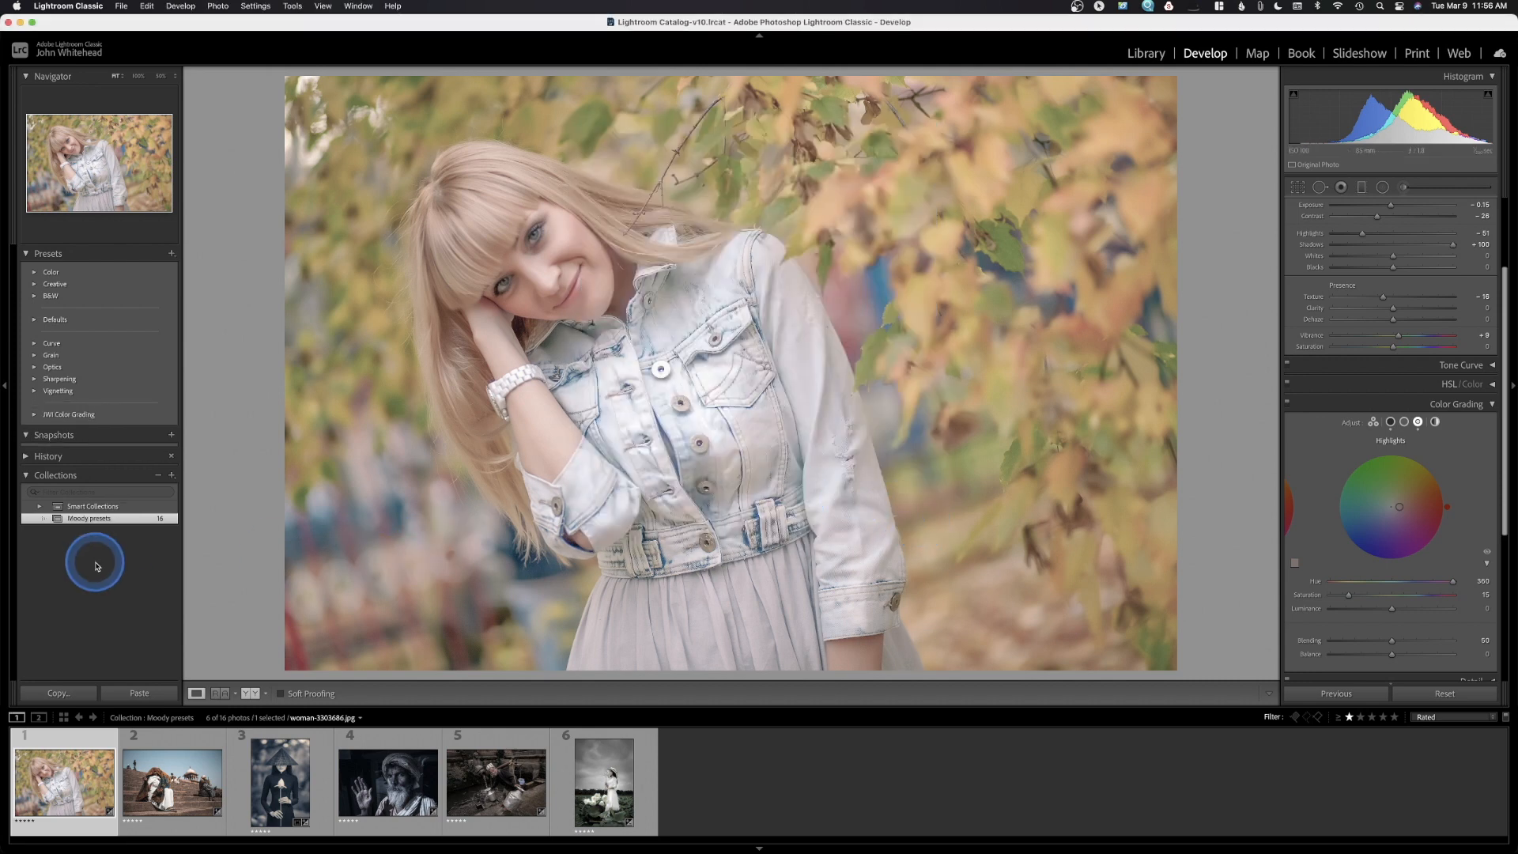
Expand JWI Color Grading to check Pastel Color Grading, then open the street photo on steps
click(36, 415)
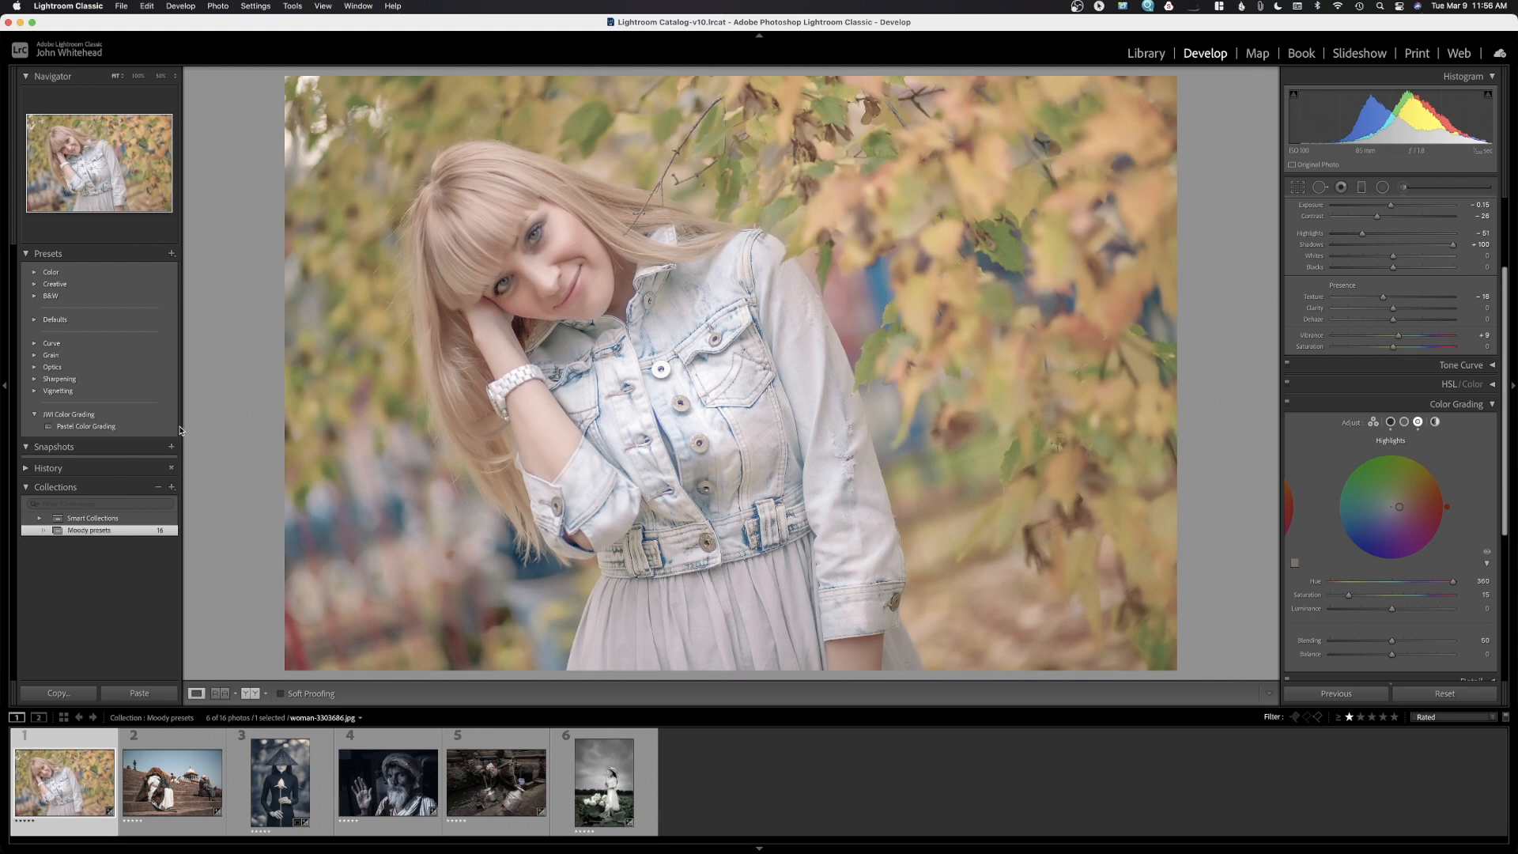
click(186, 779)
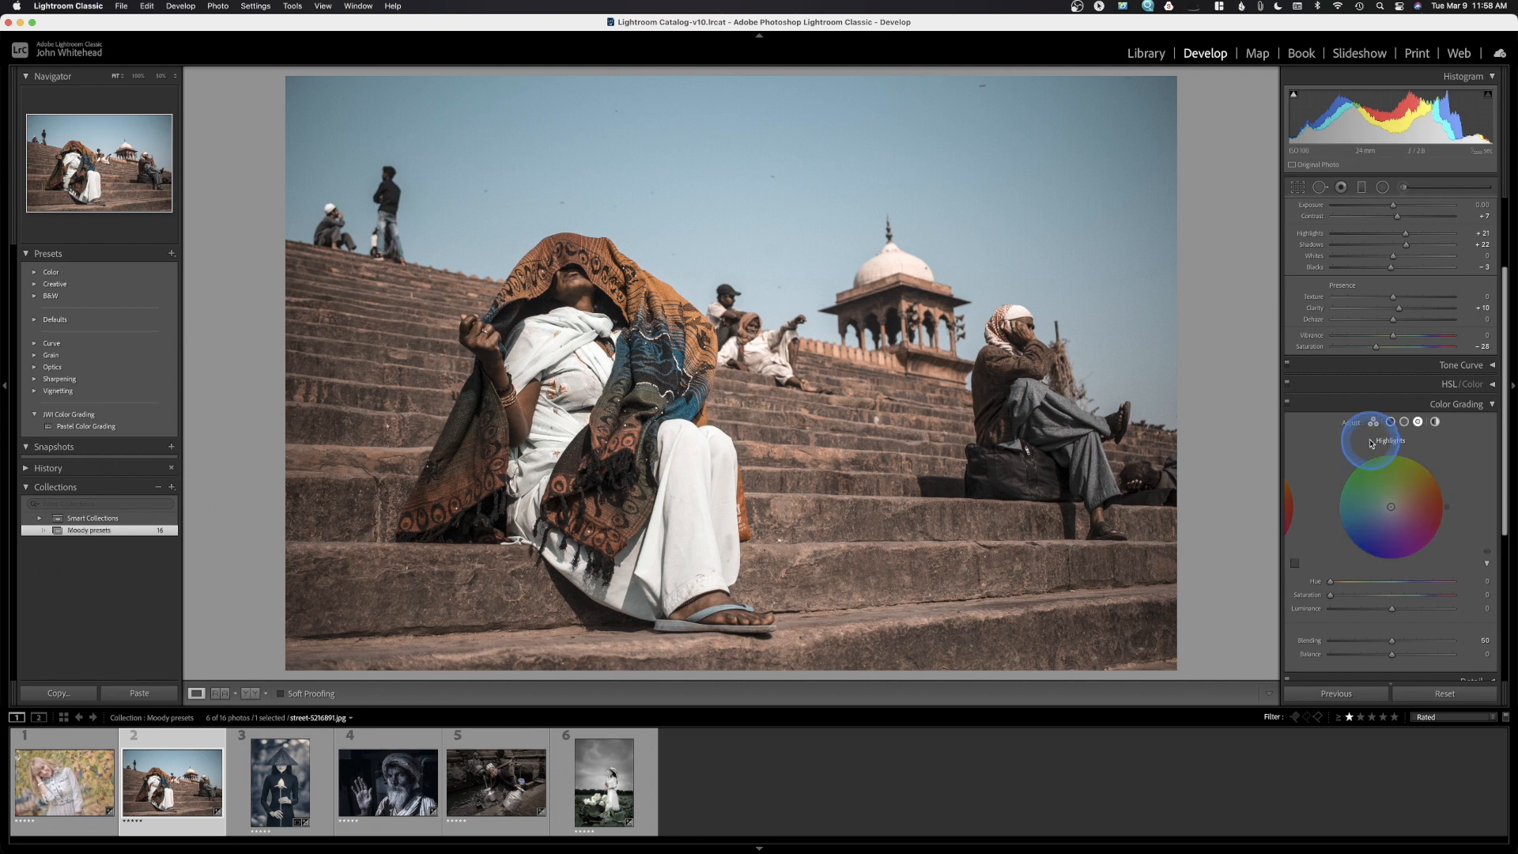
scroll(1415, 301, up, 3)
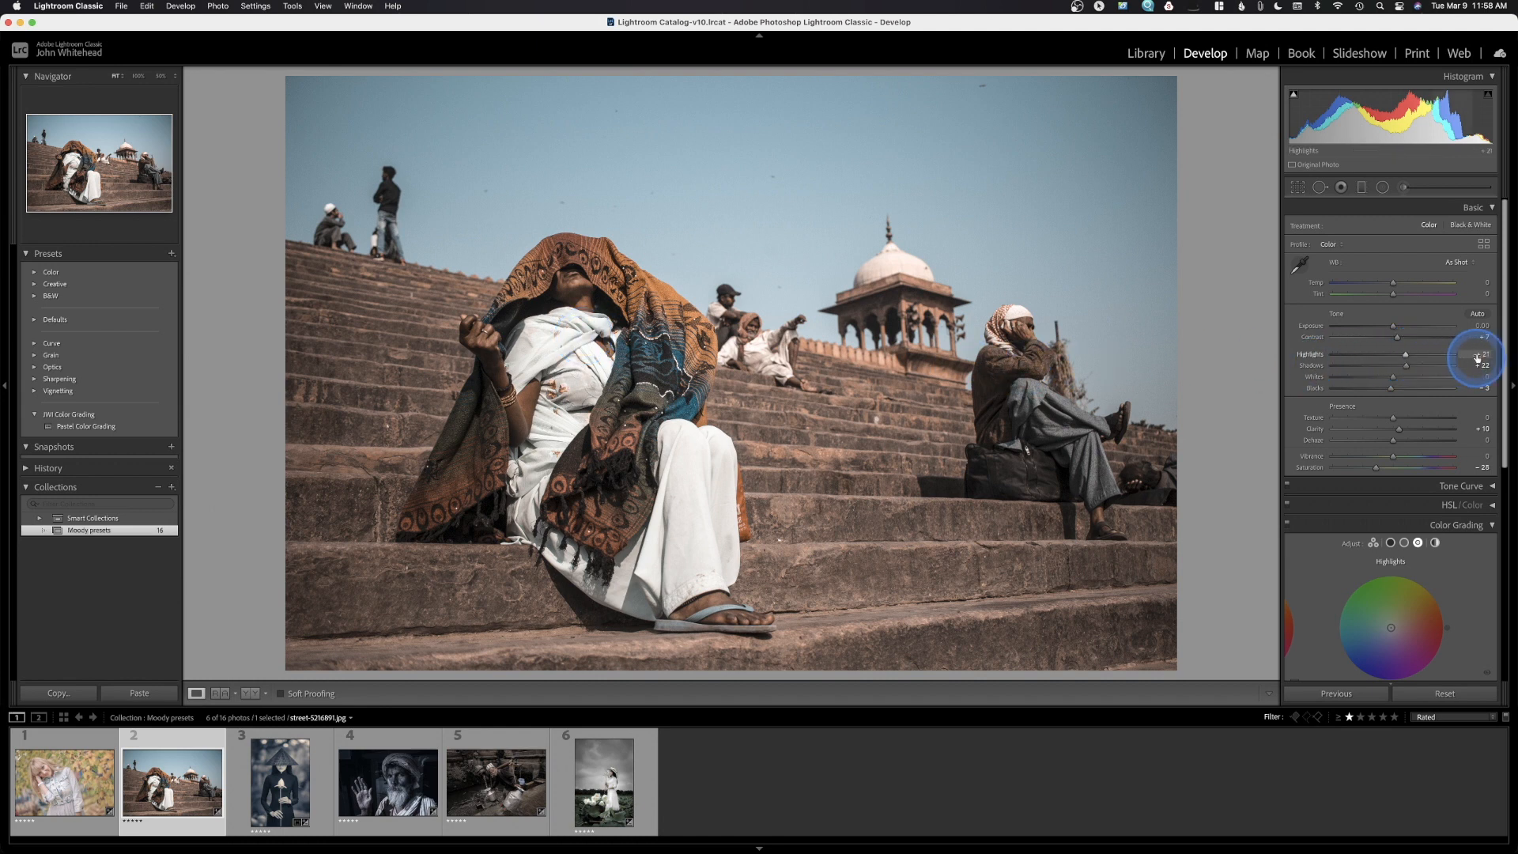
drag(1477, 358, 1394, 360)
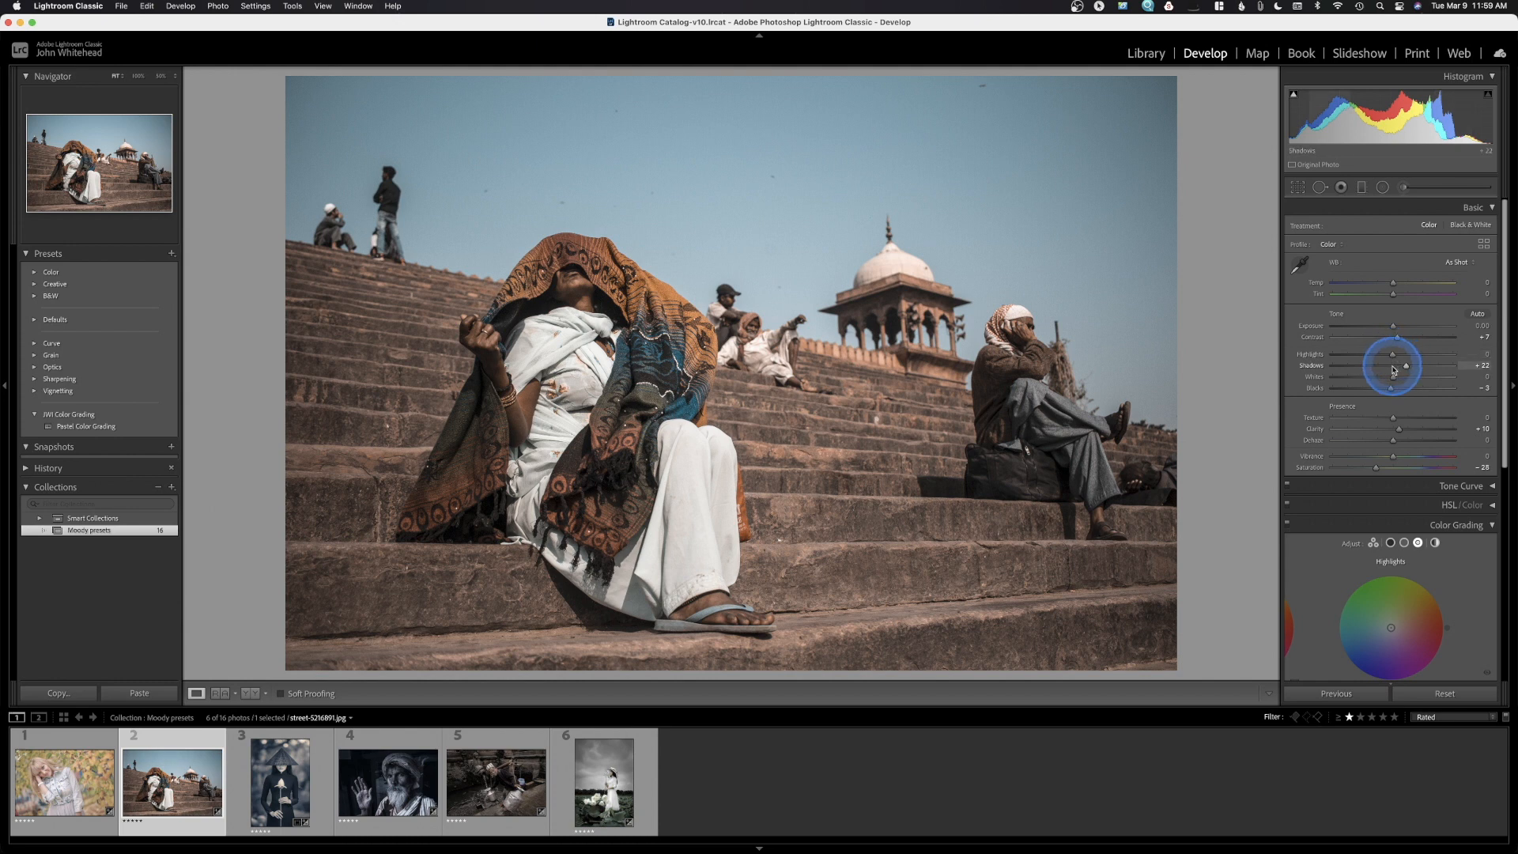
key(super+z)
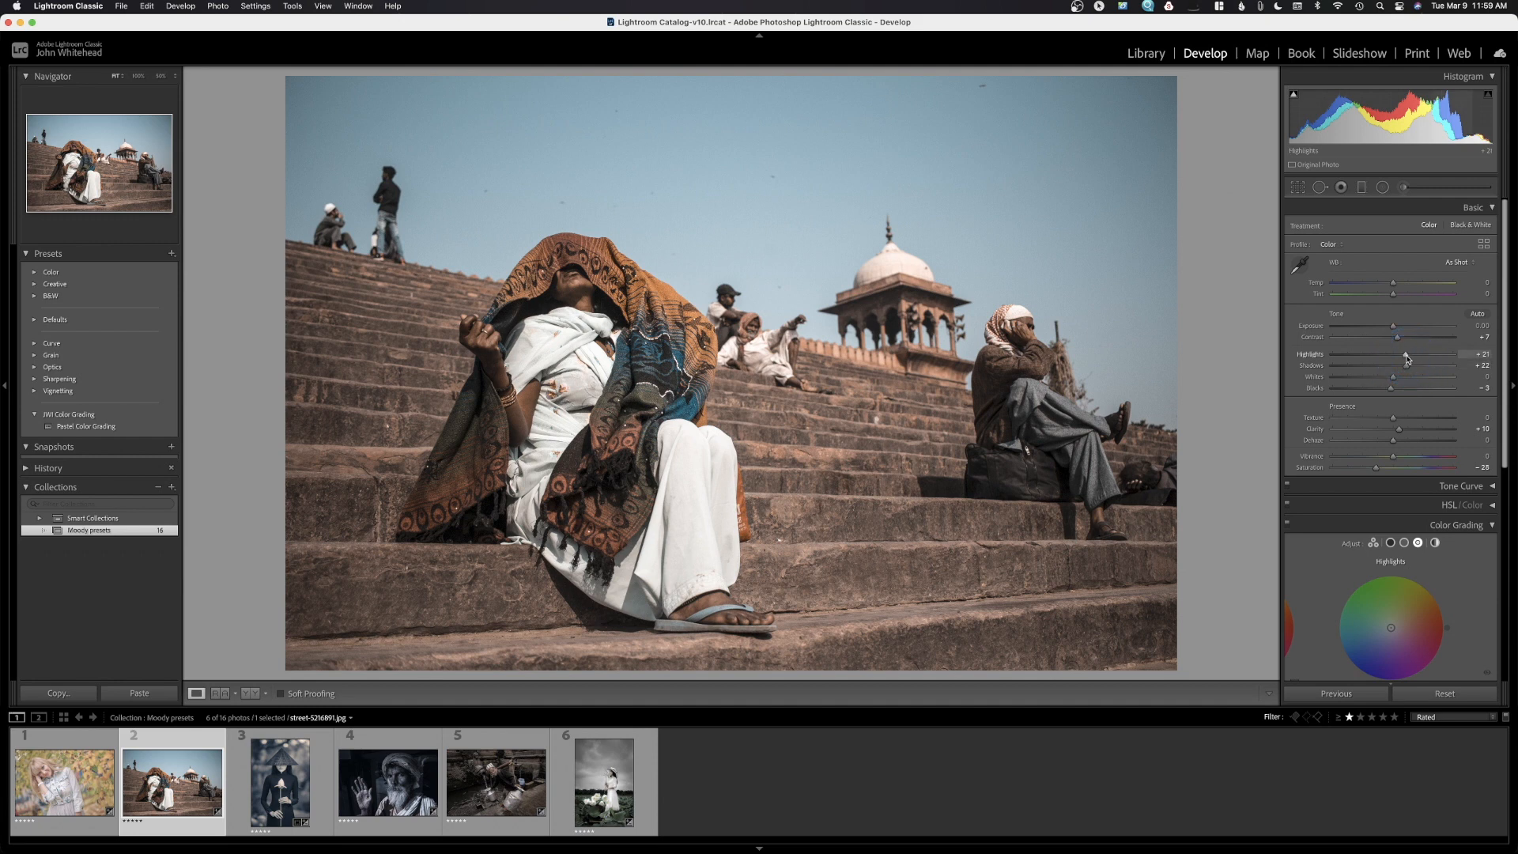
click(1406, 358)
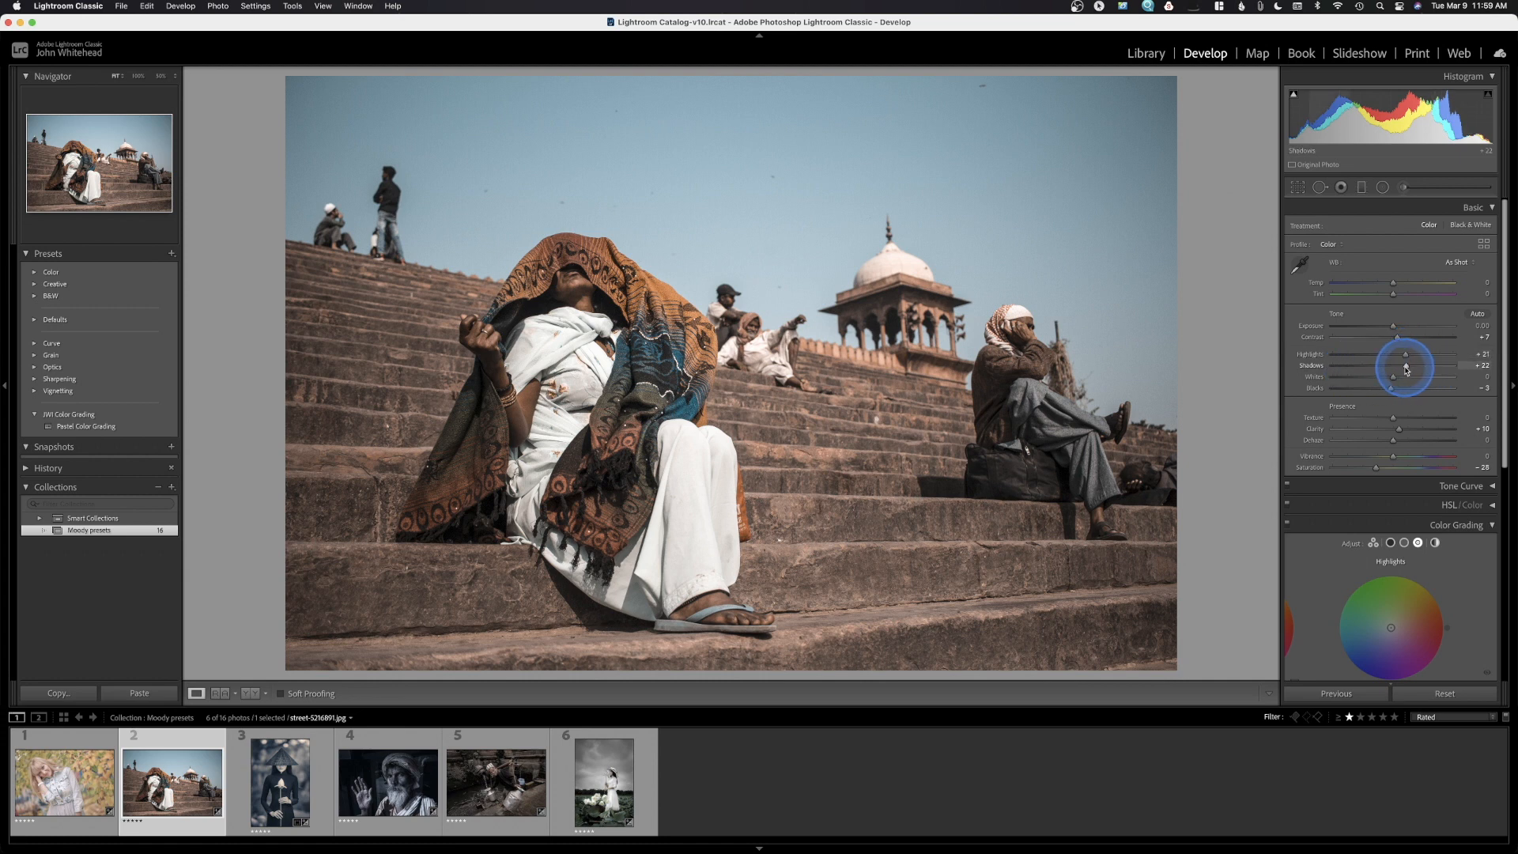
drag(1407, 369, 1392, 371)
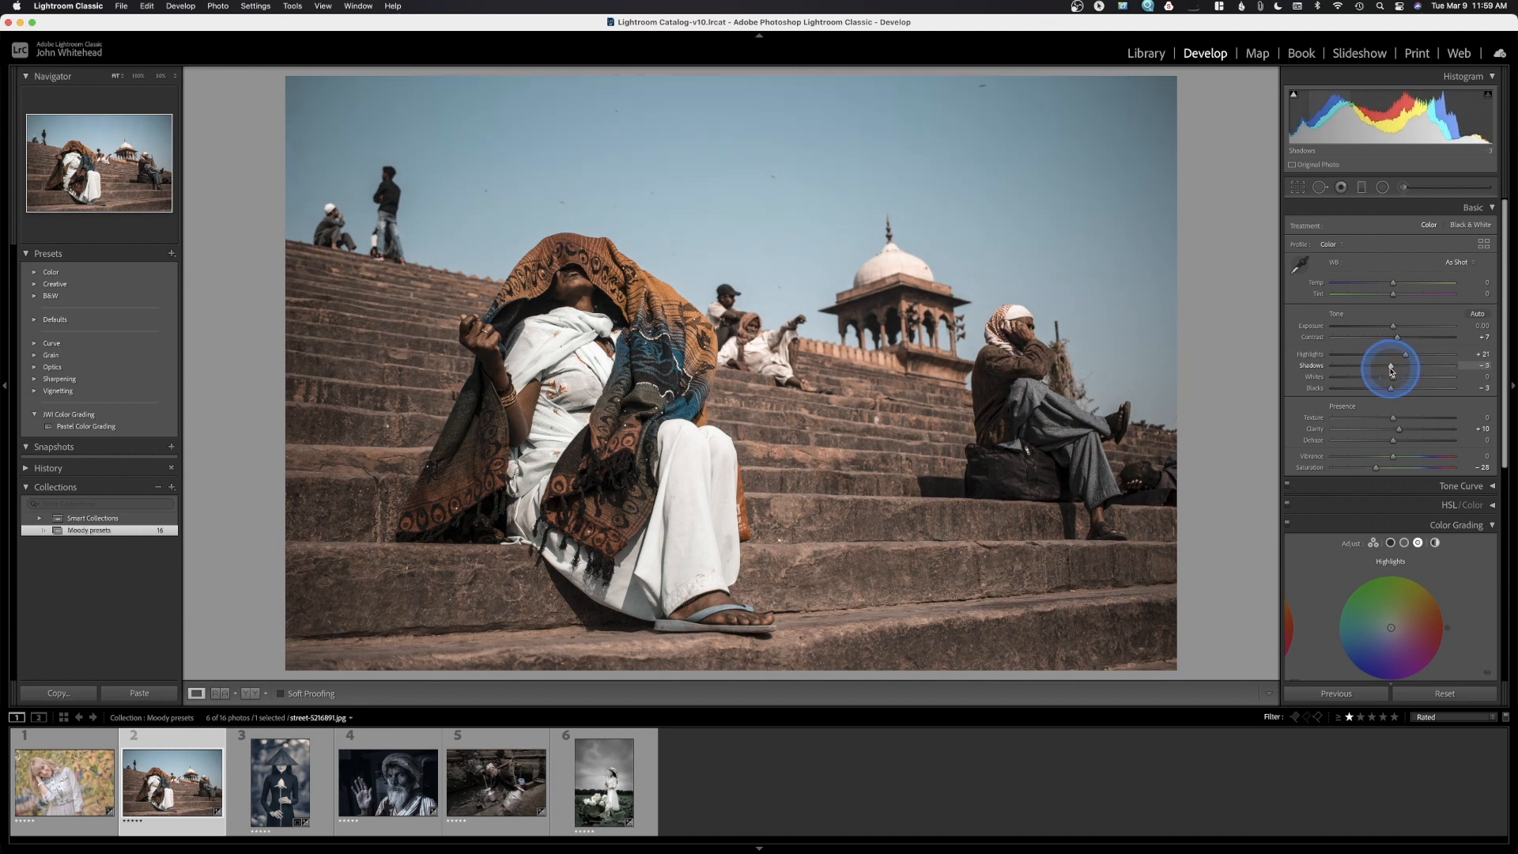
key(super+z)
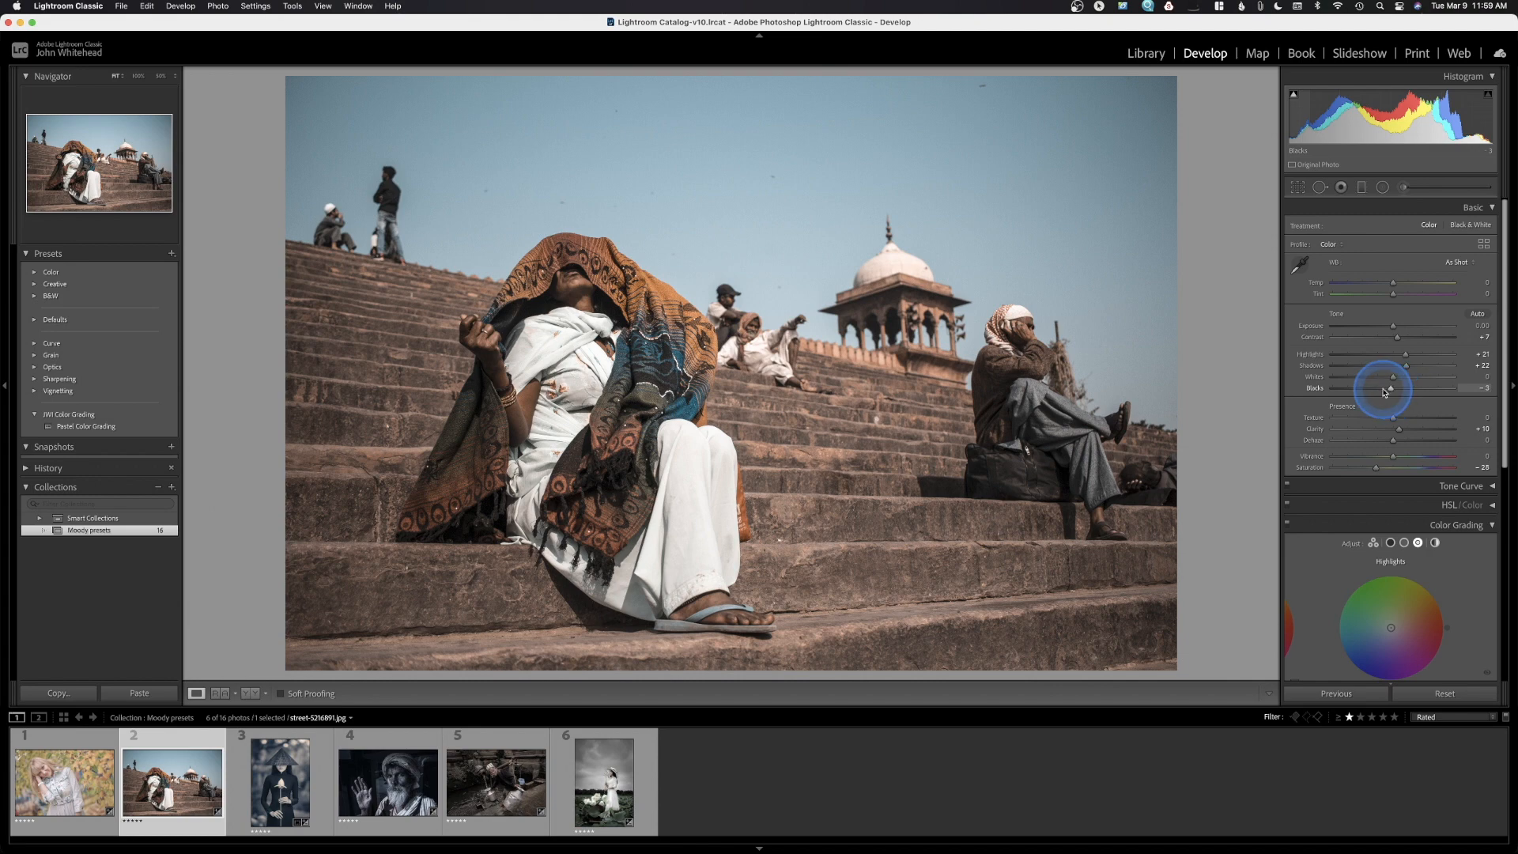
drag(1393, 389, 1327, 395)
key(super+z)
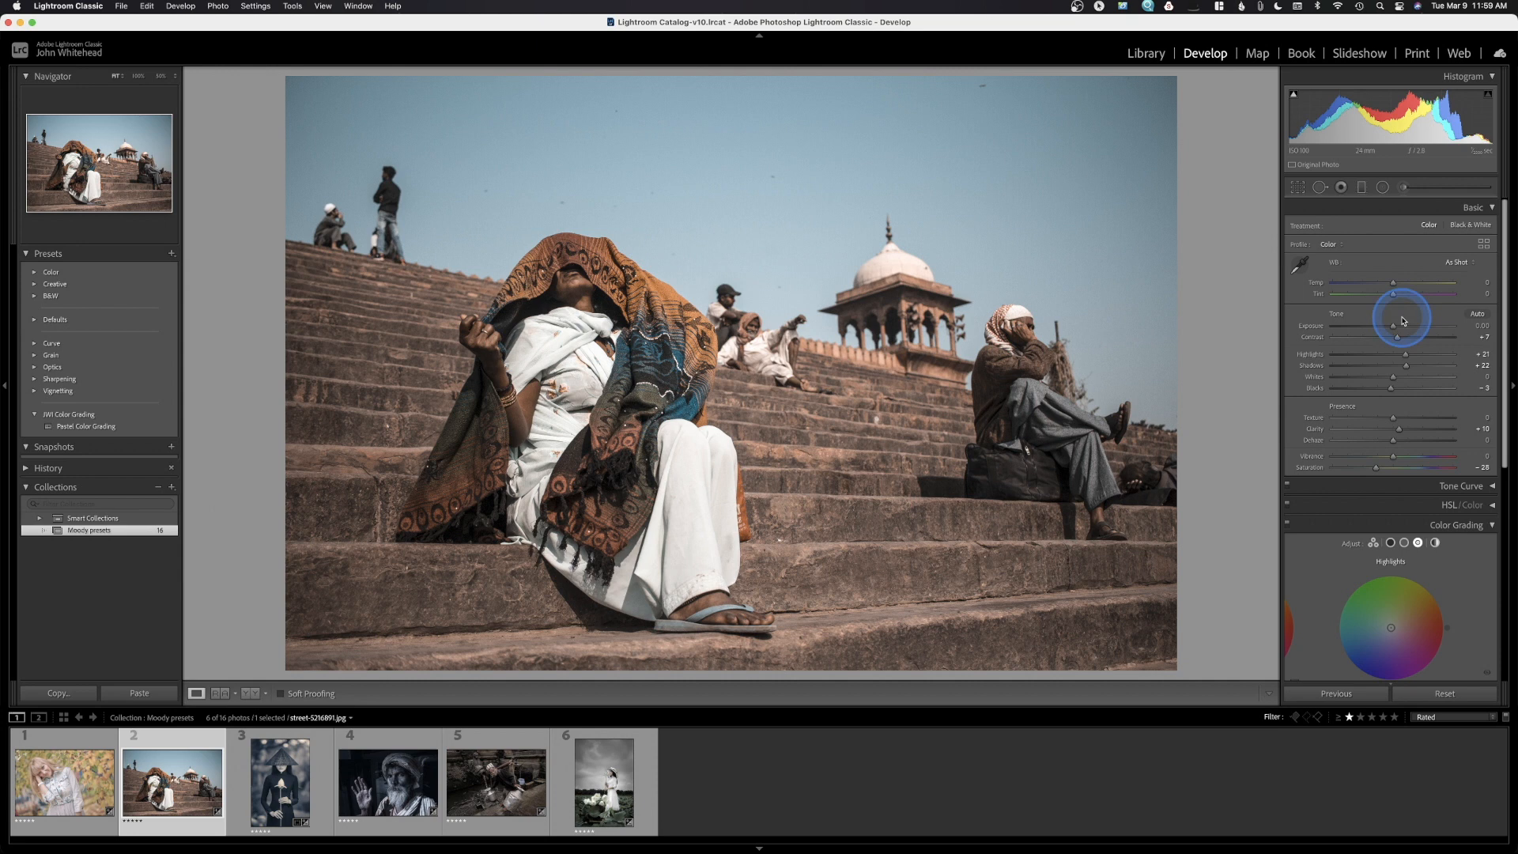
scroll(1403, 320, down, 2)
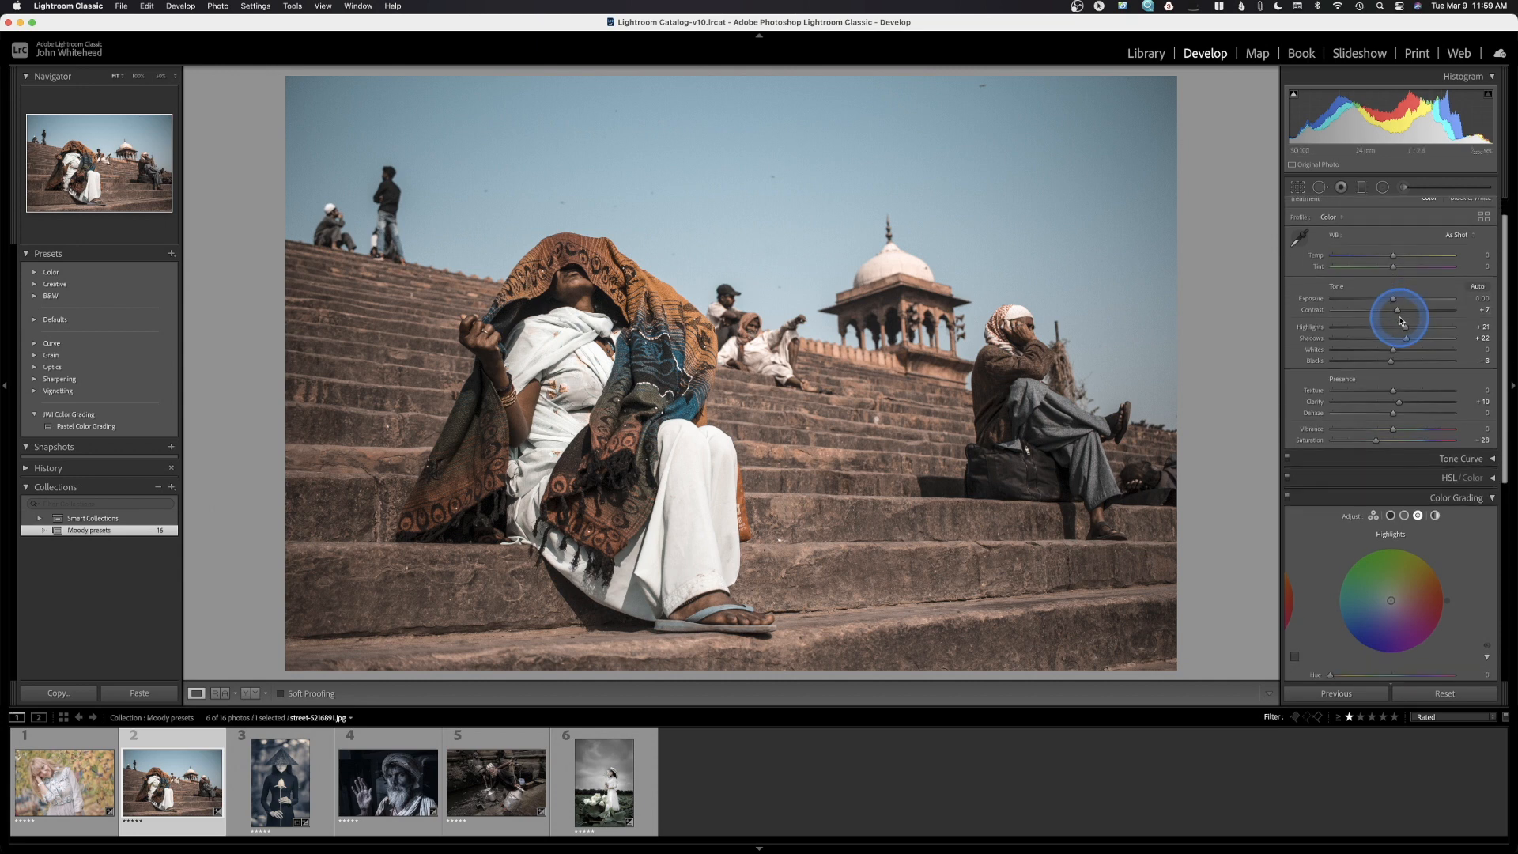
scroll(1402, 320, down, 3)
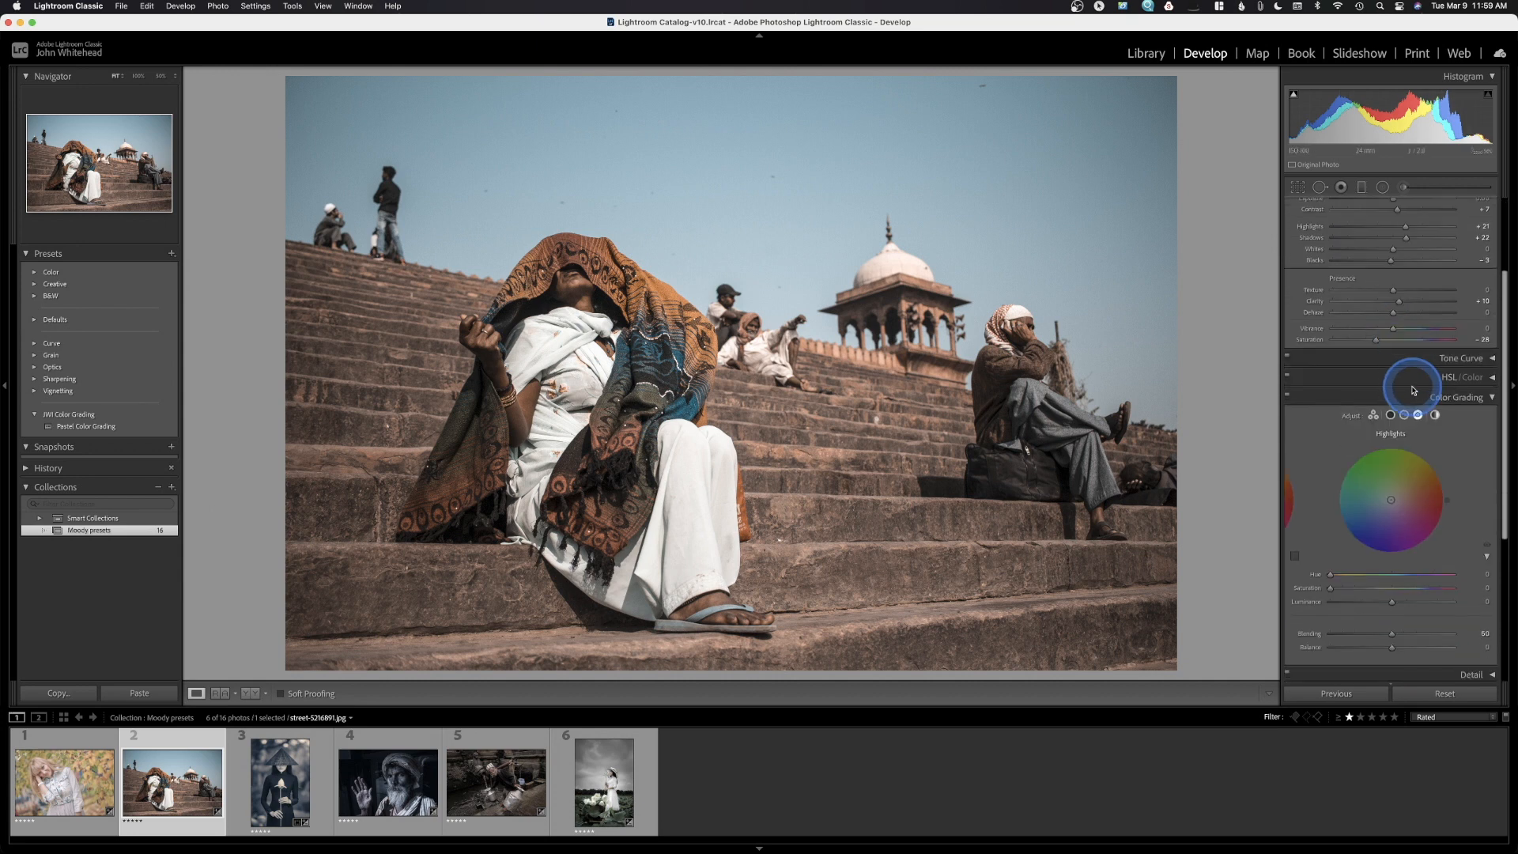
Show the HSL/Color Luminance sliders and try brightening Red and slightly darkening Aqua
click(1493, 379)
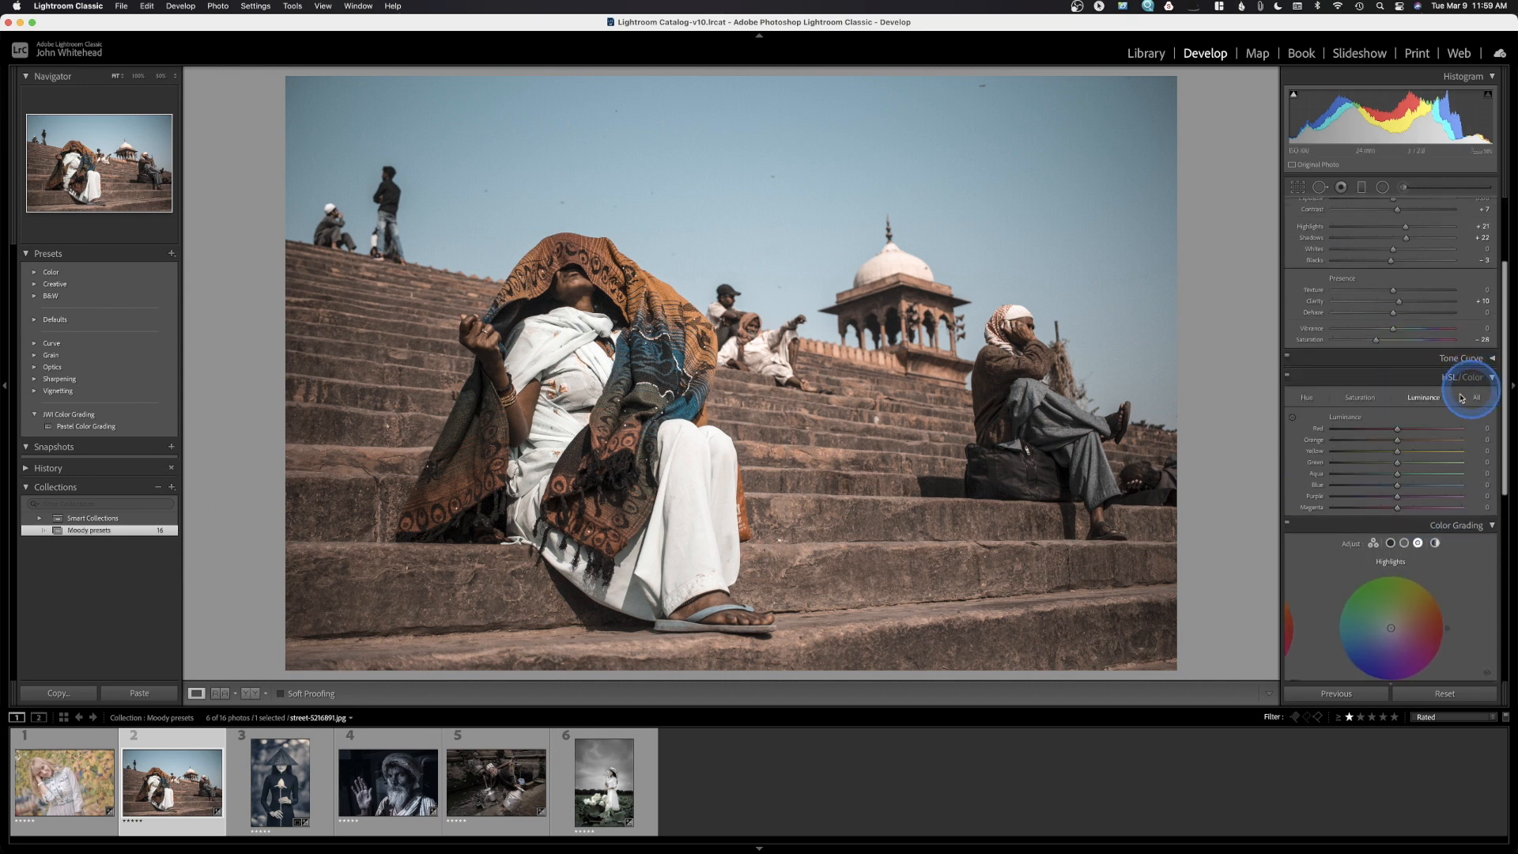
click(1288, 377)
click(1288, 378)
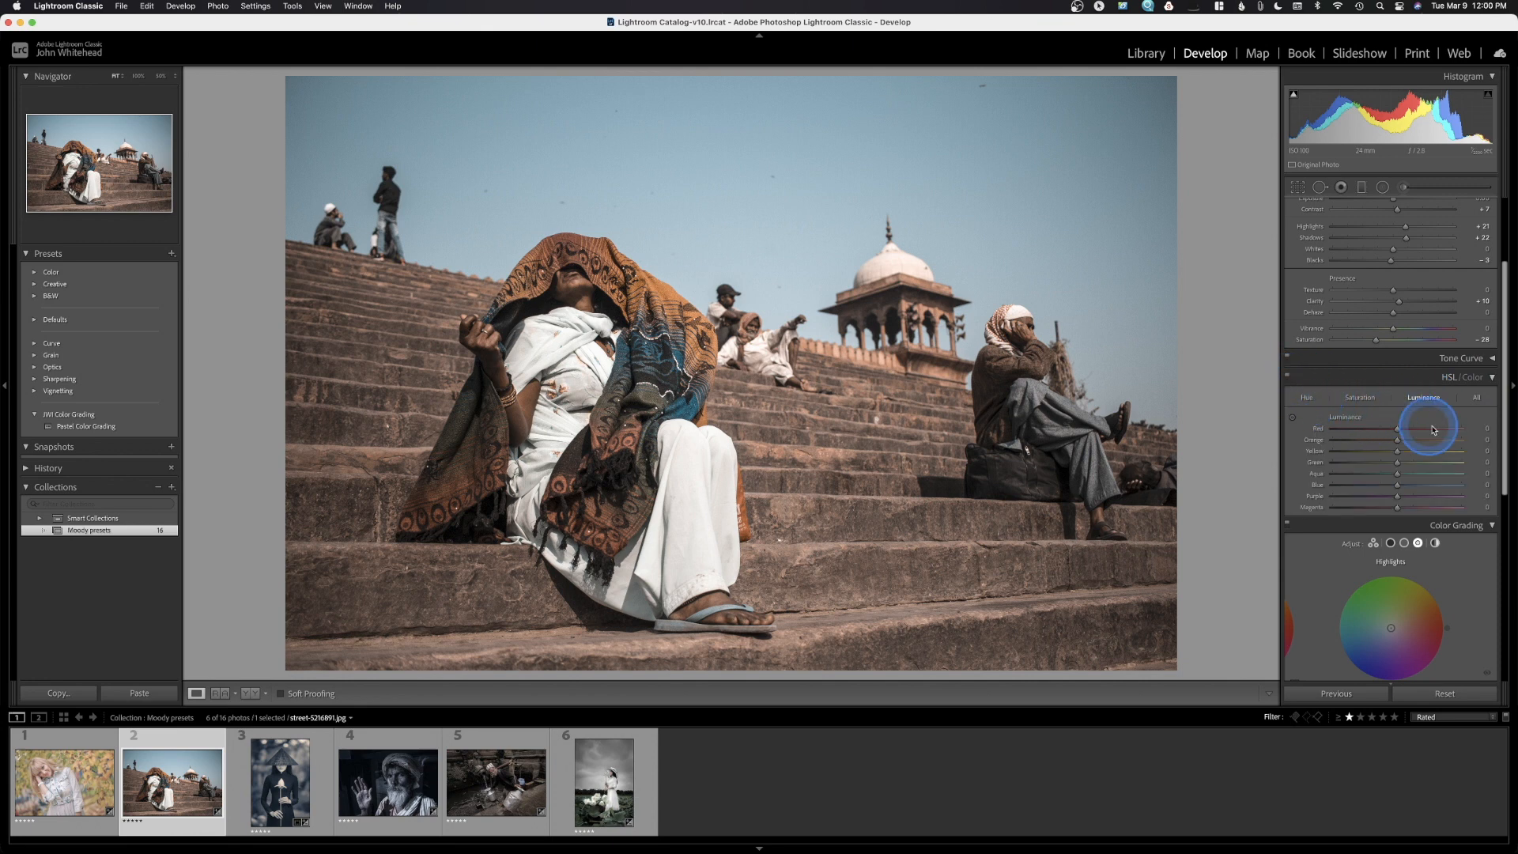
click(1308, 398)
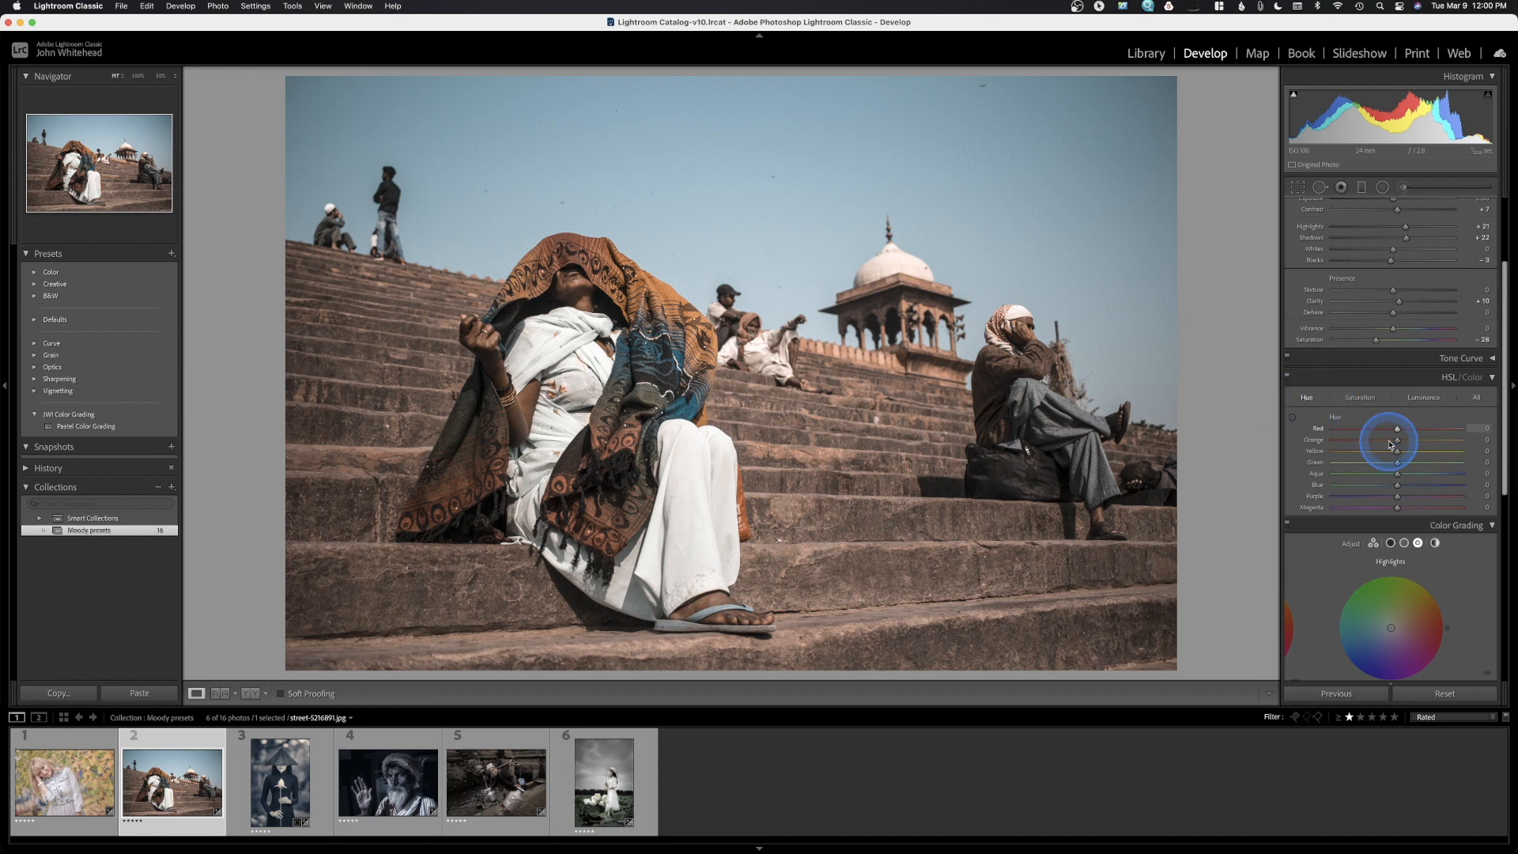
click(1358, 397)
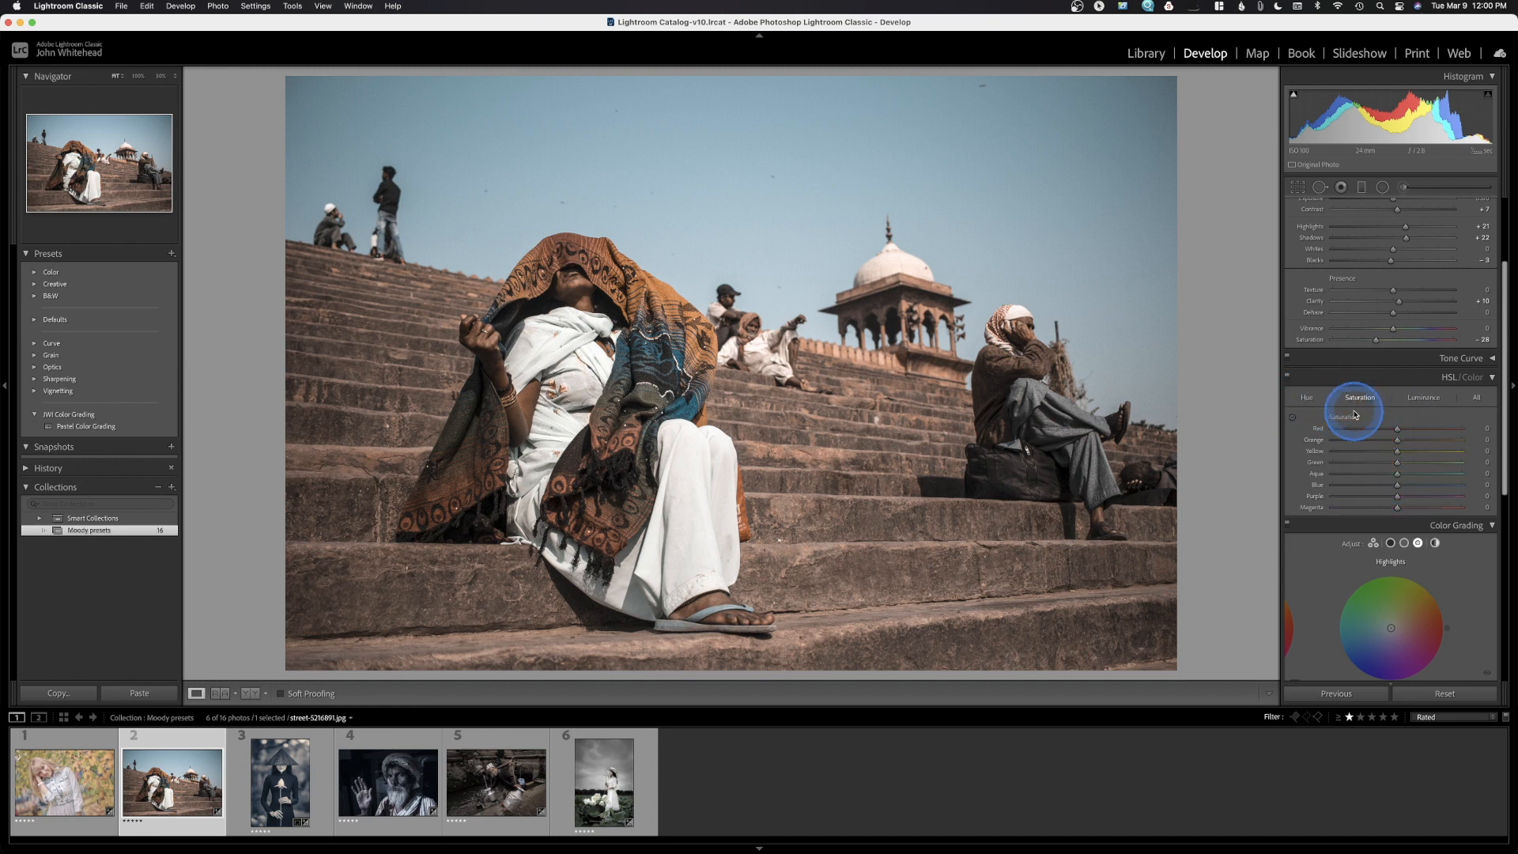
click(1419, 403)
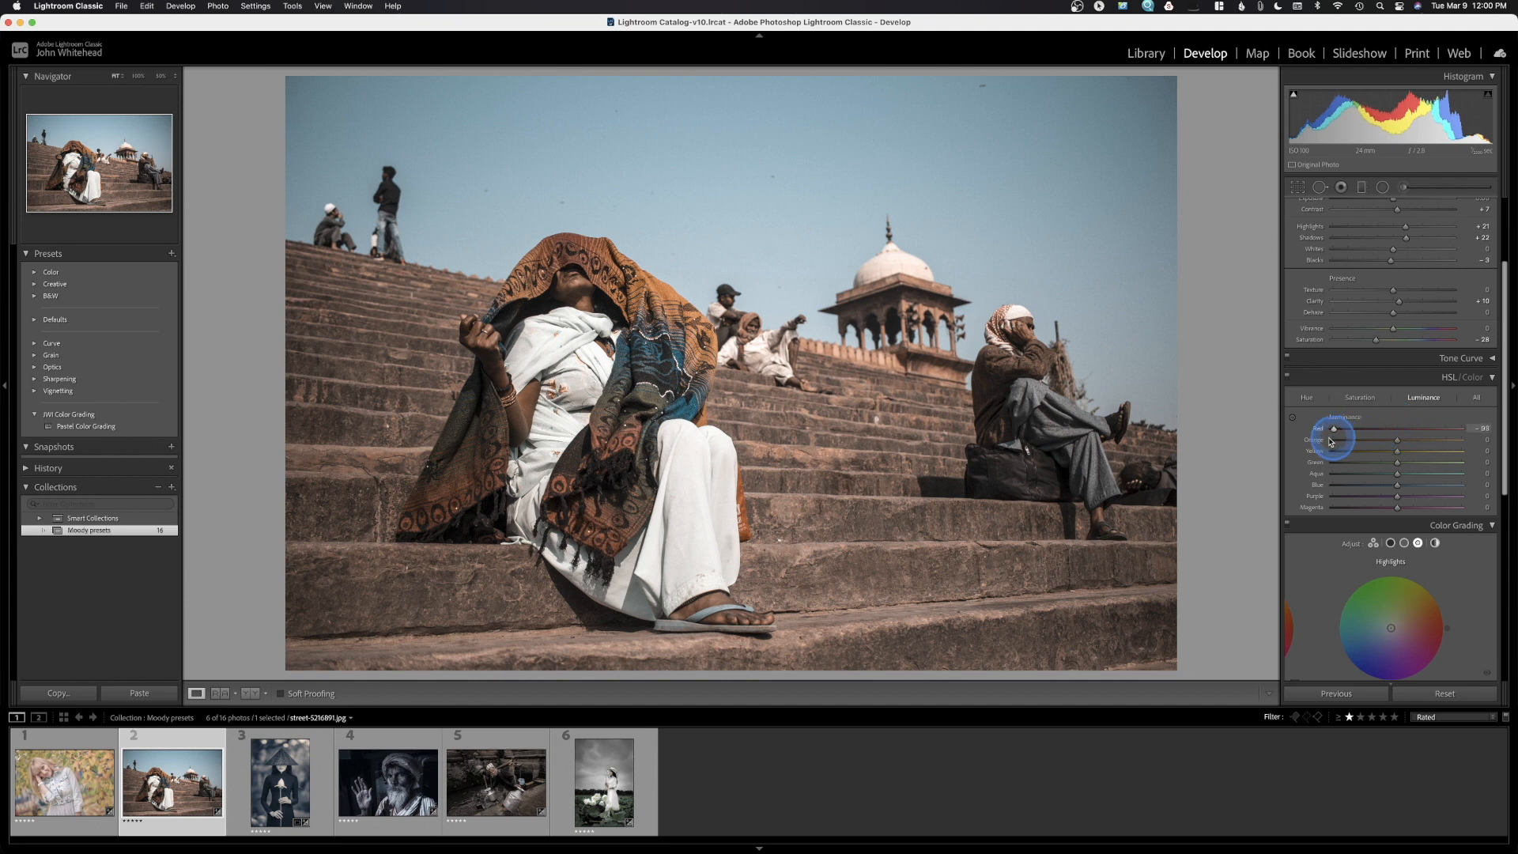
drag(1308, 434, 1399, 447)
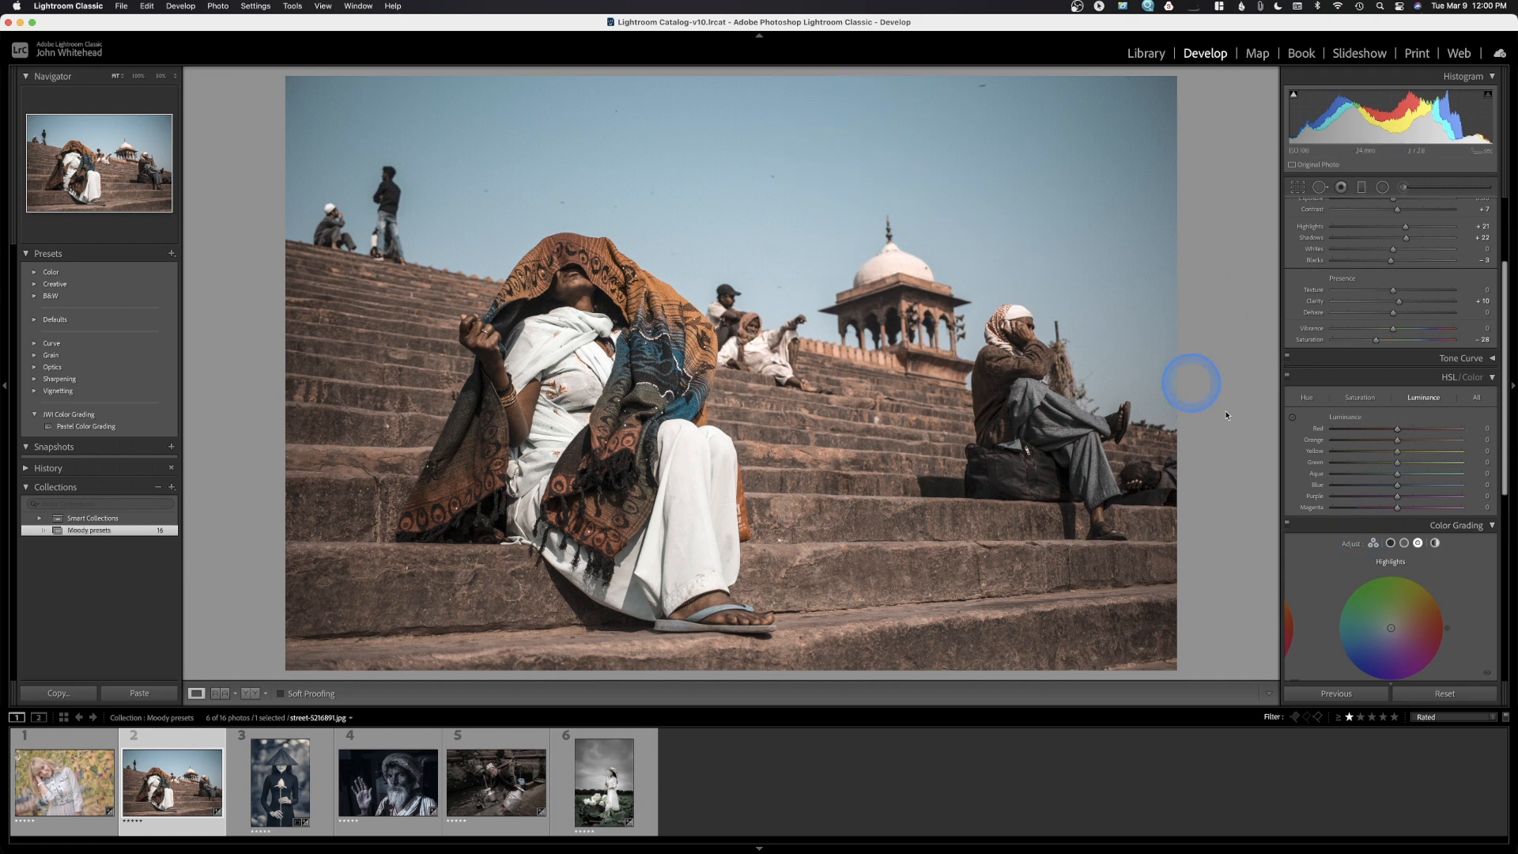
mouse_move(1398, 479)
mouse_down()
mouse_move(1342, 482)
mouse_move(1398, 490)
mouse_up()
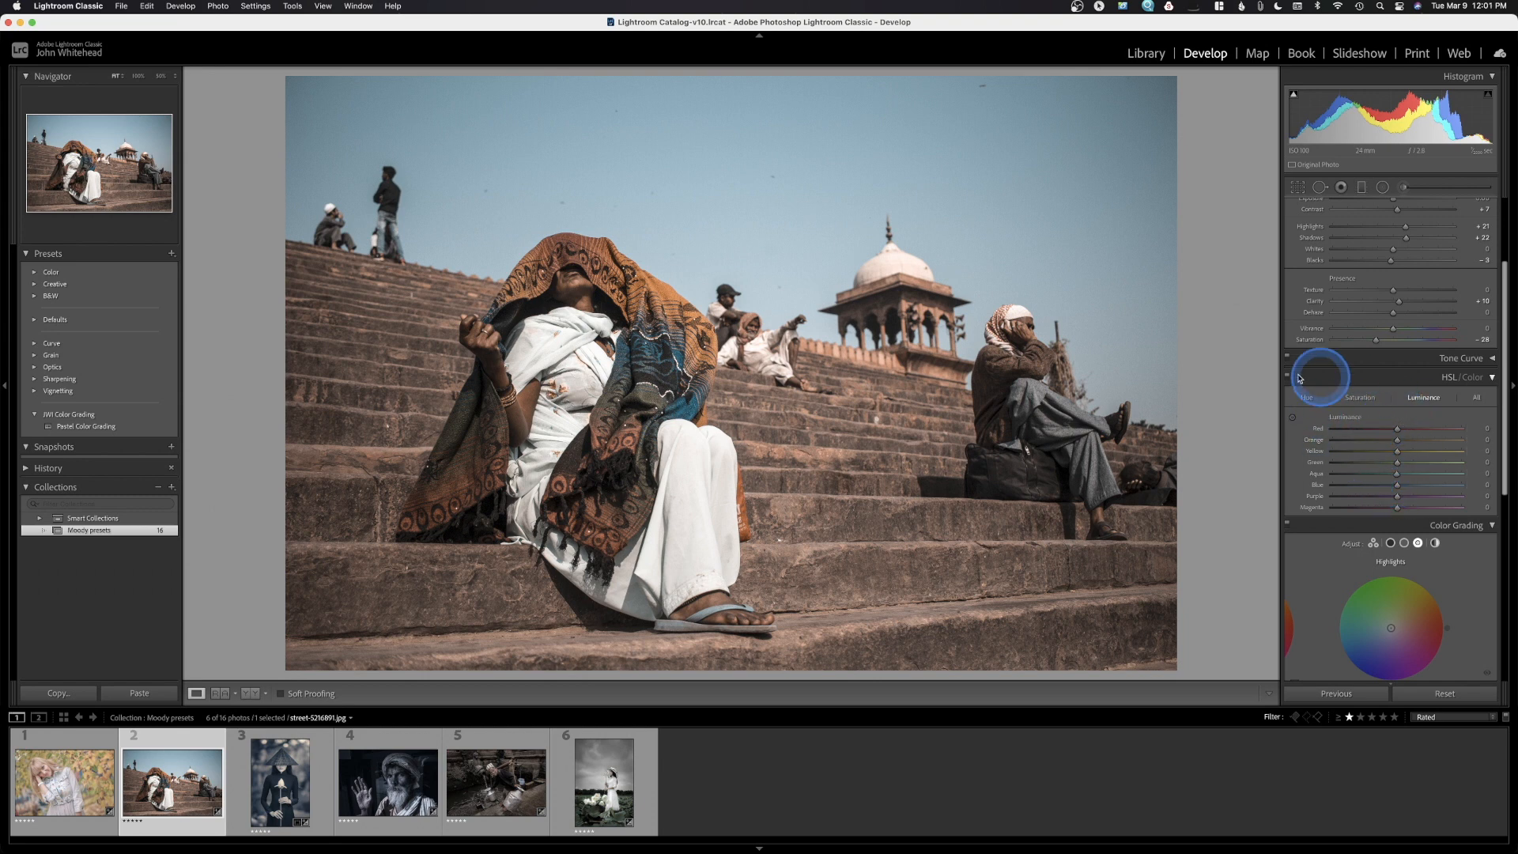
Collapse HSL/Color and compare the street photo with Calibration off and on, leaving it on
click(1493, 378)
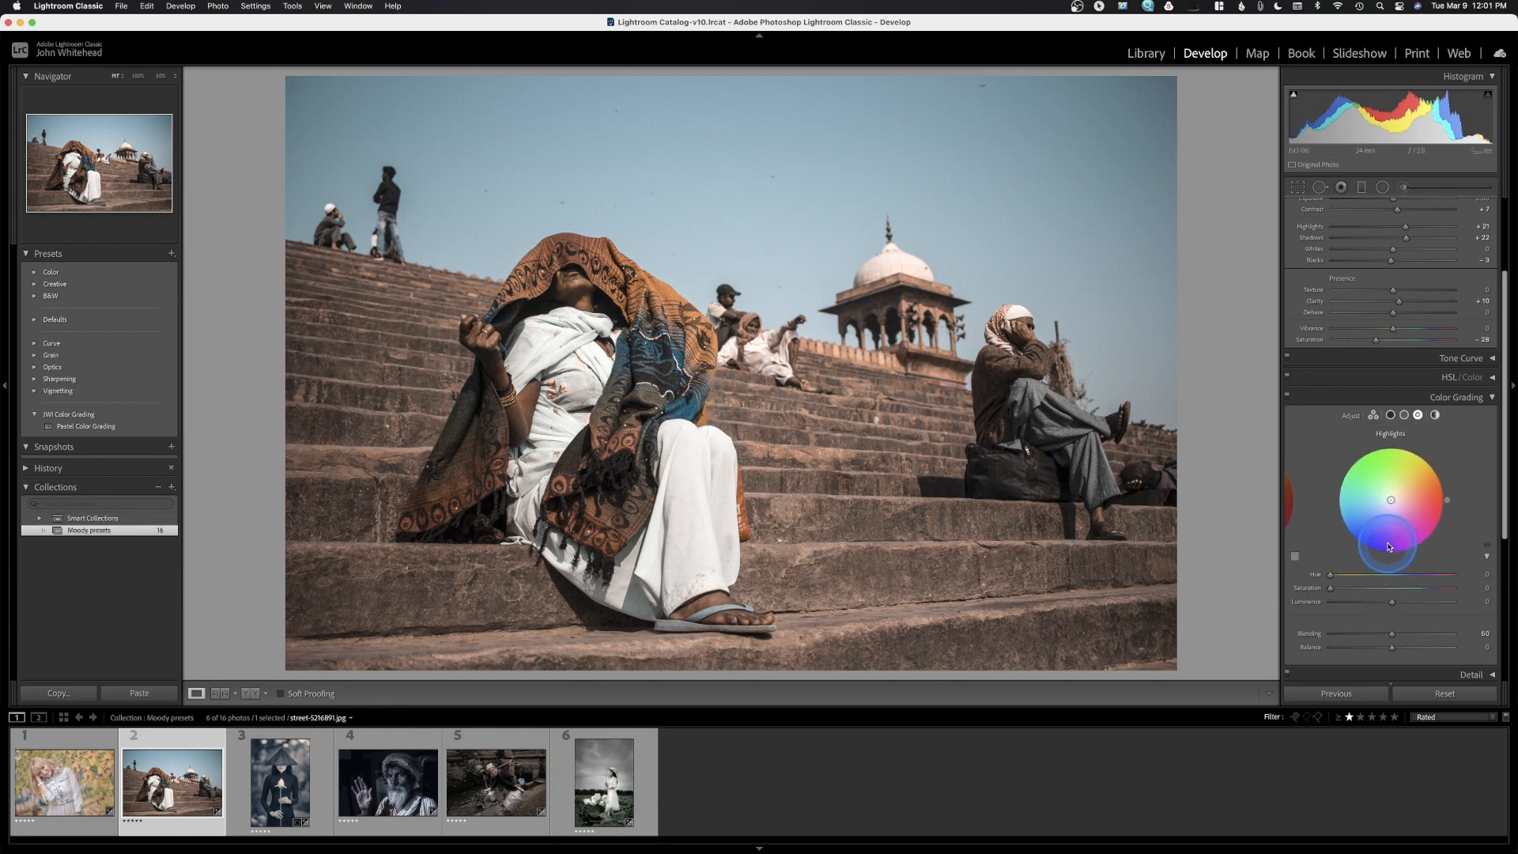
scroll(1386, 544, down, 5)
scroll(1386, 544, down, 1)
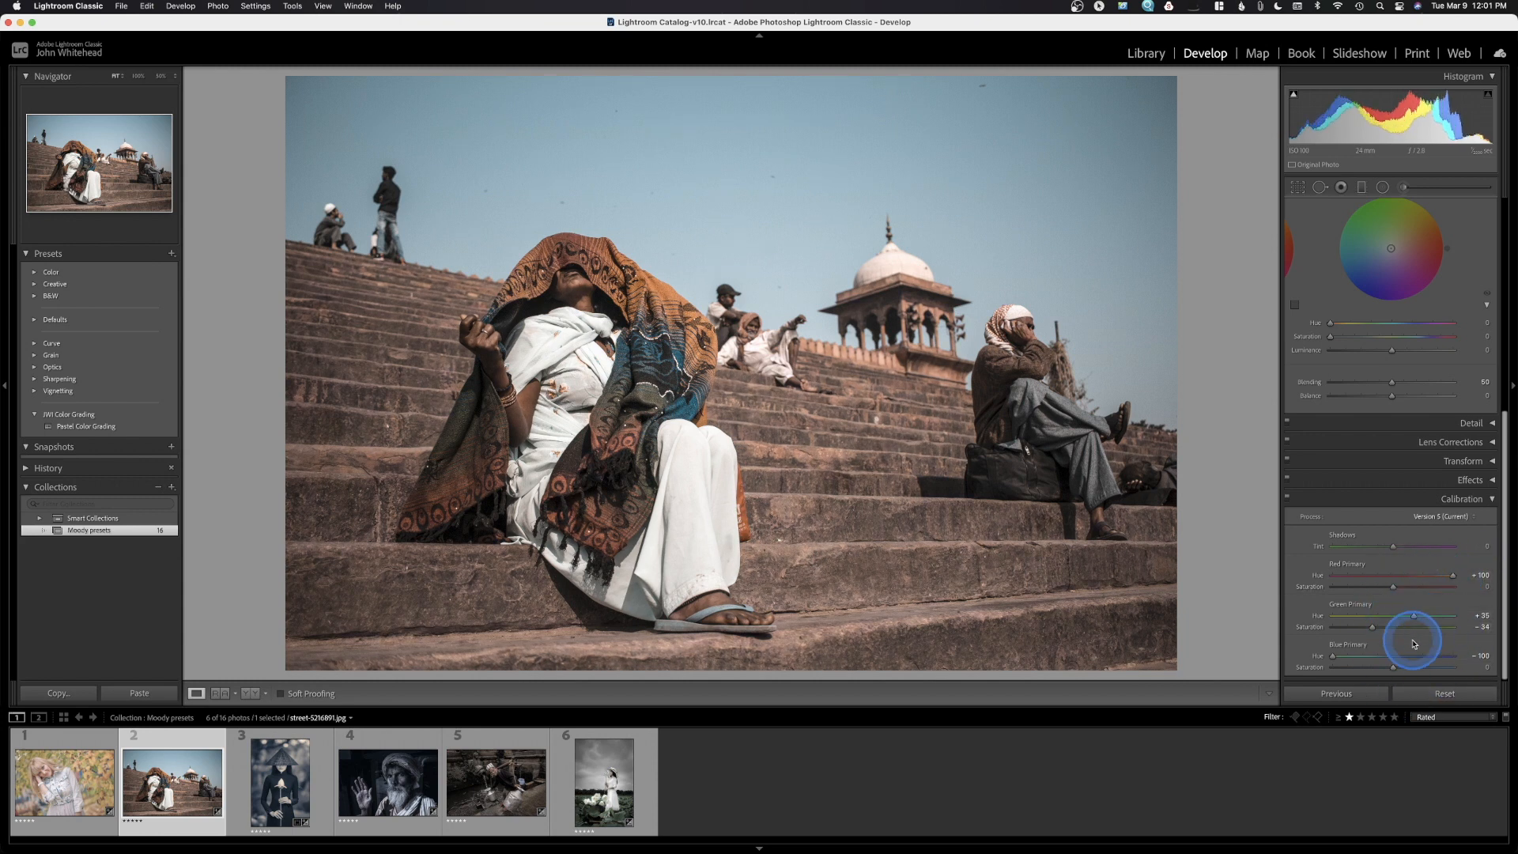
click(1287, 498)
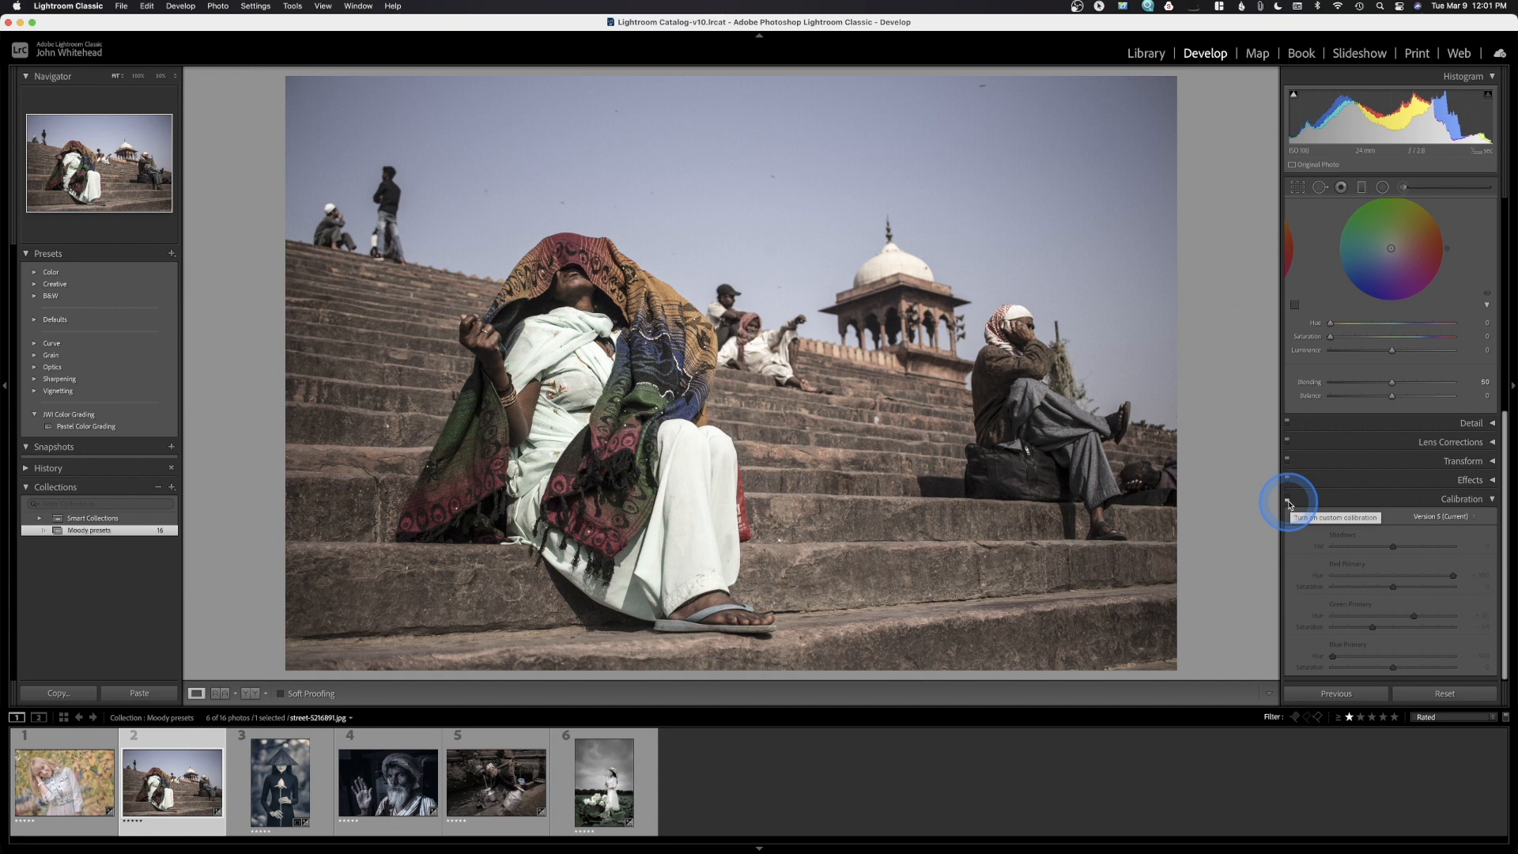
click(1288, 500)
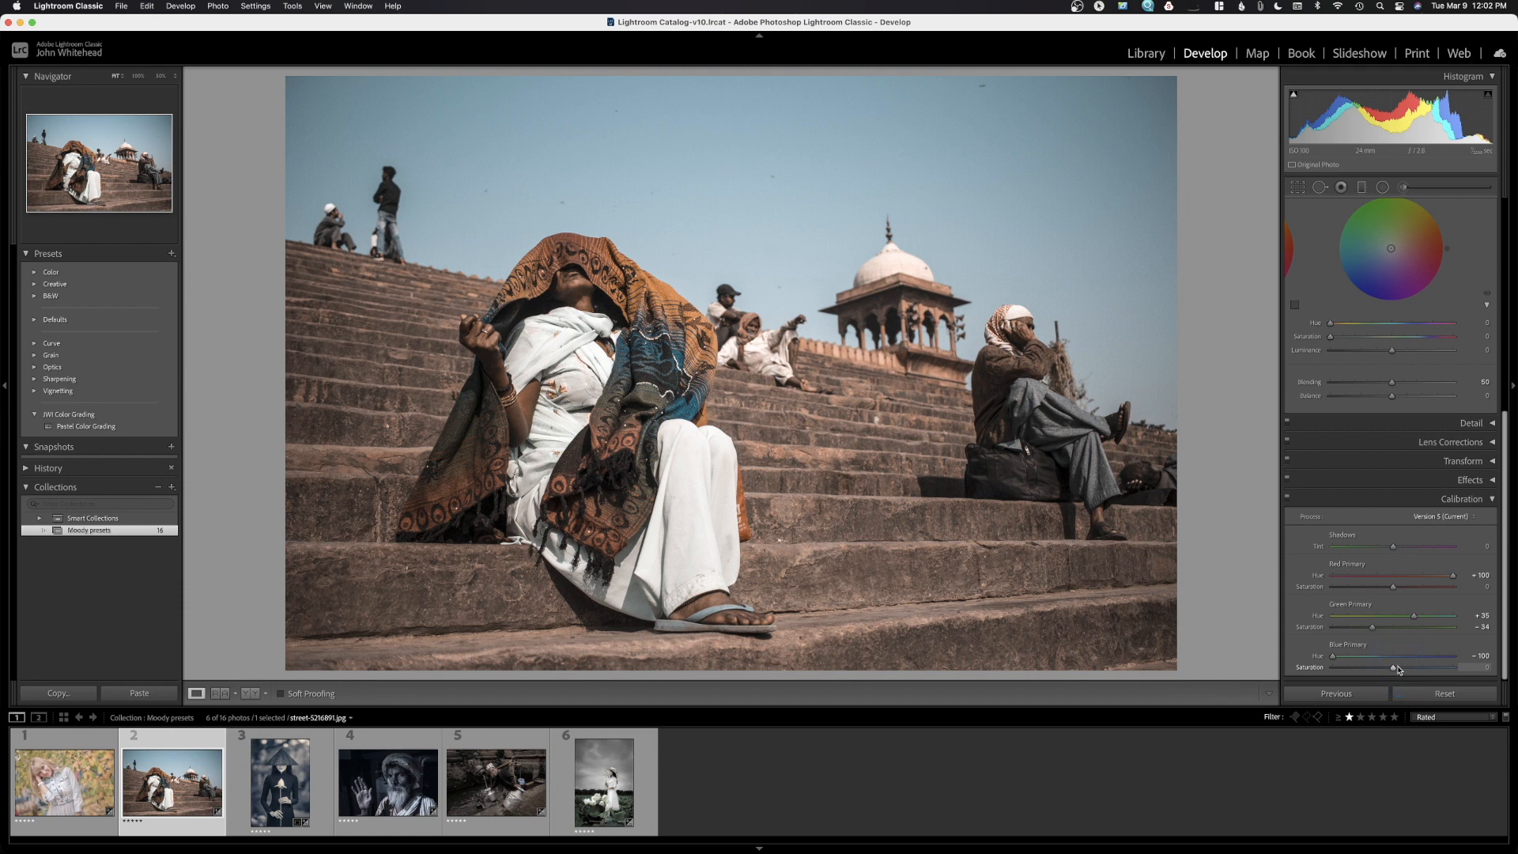
click(1288, 498)
click(1288, 498)
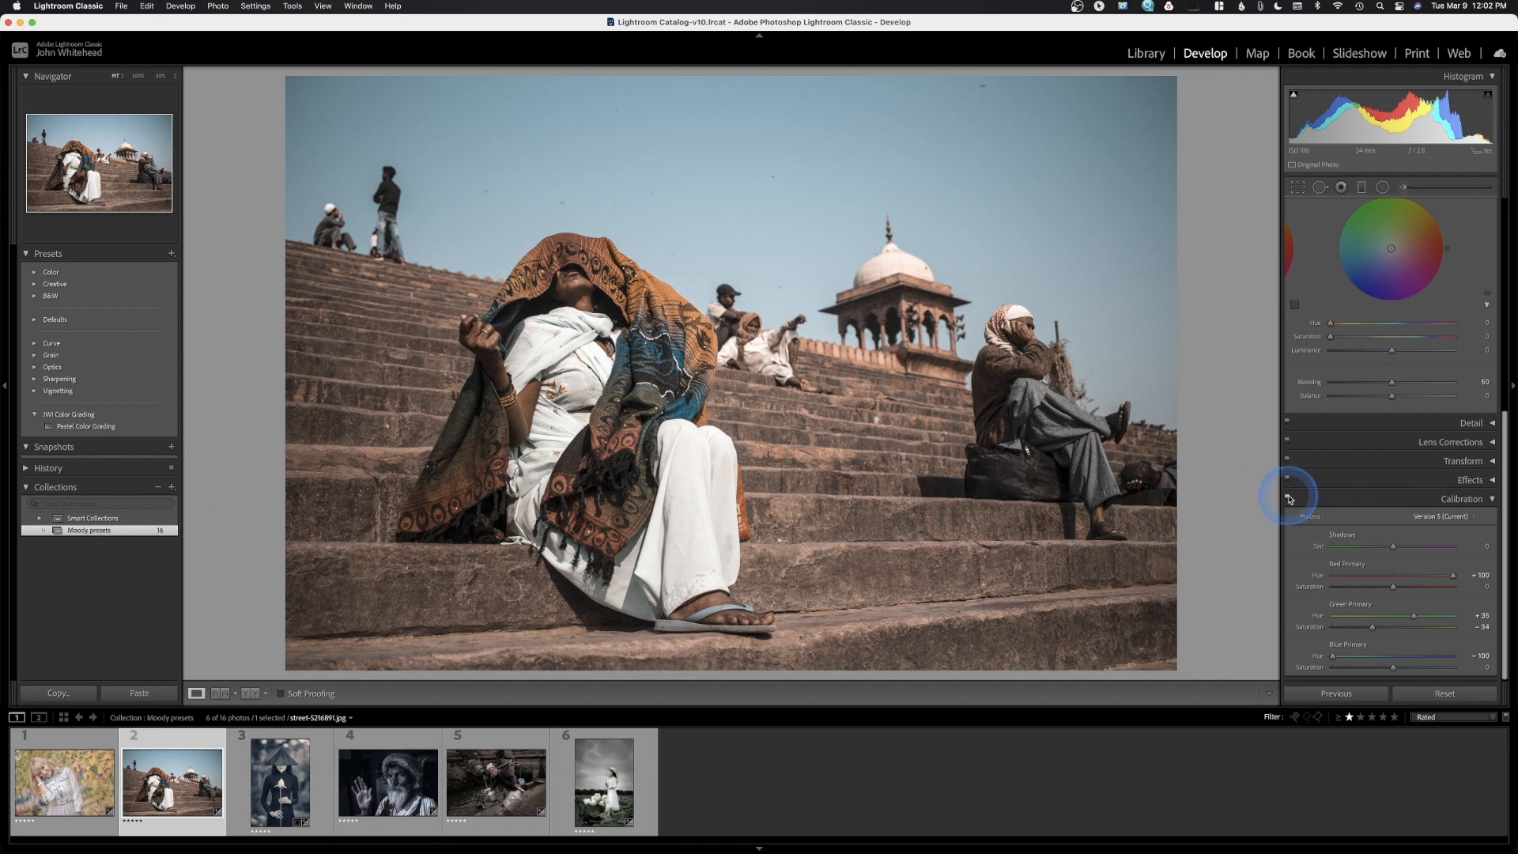
scroll(1290, 498, up, 5)
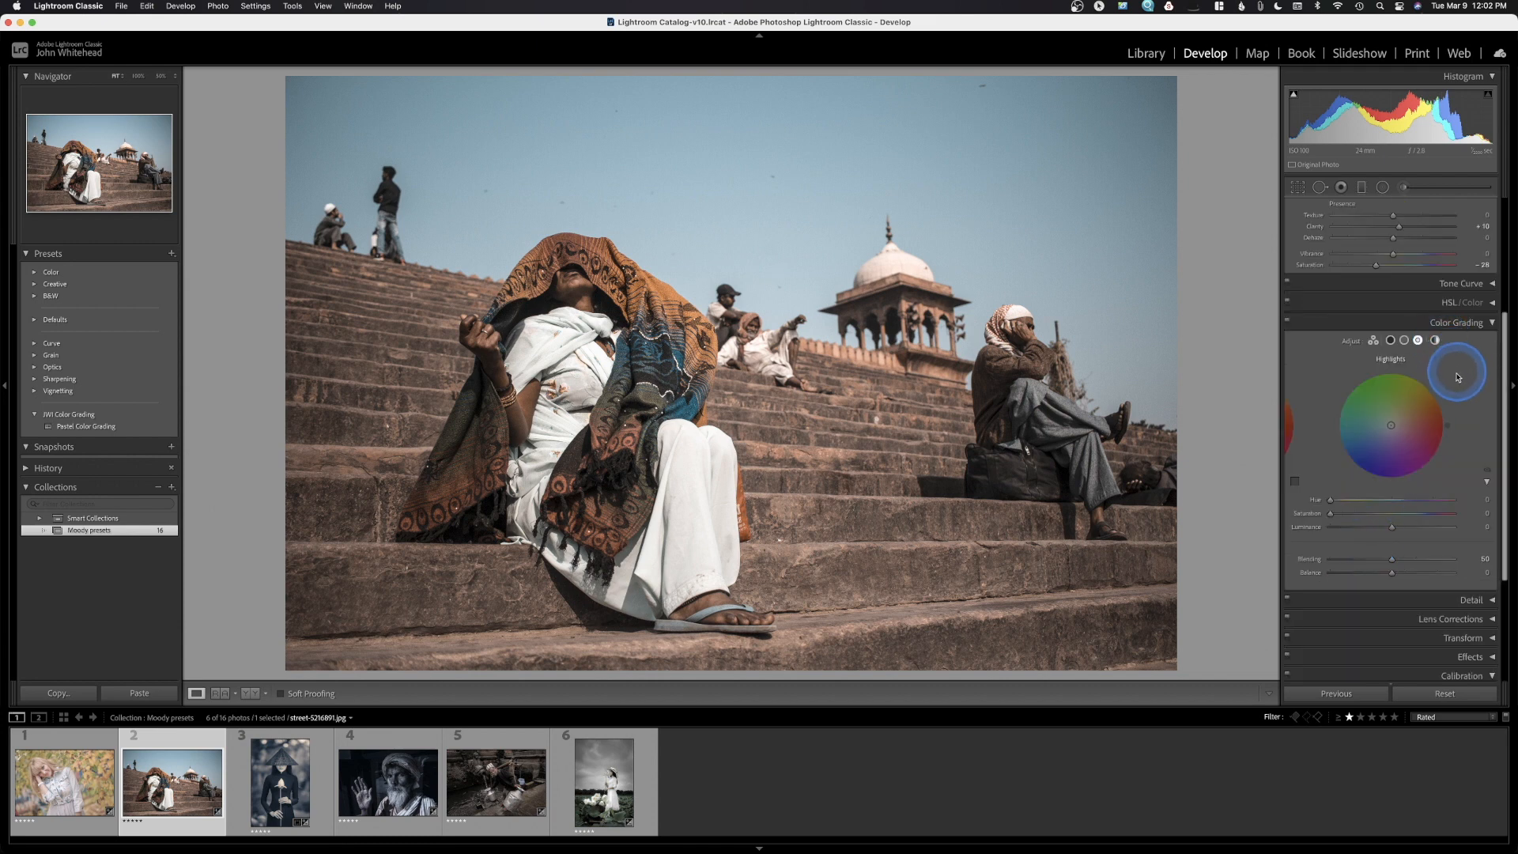
Give the street photo's shadows a faint blue Color Grading tint of Hue 210, Saturation 11
click(1434, 341)
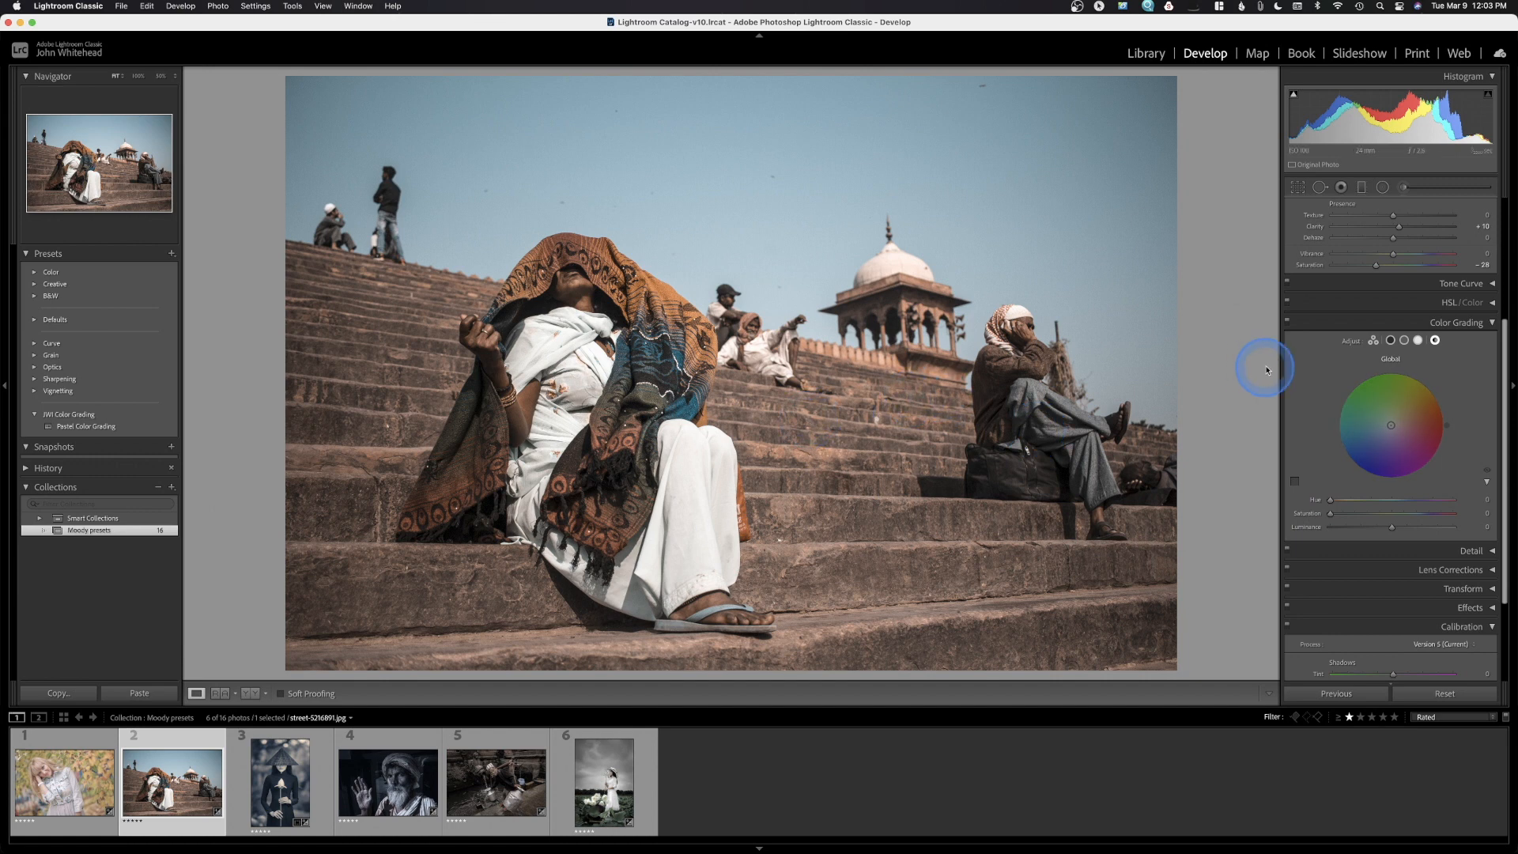
click(1392, 342)
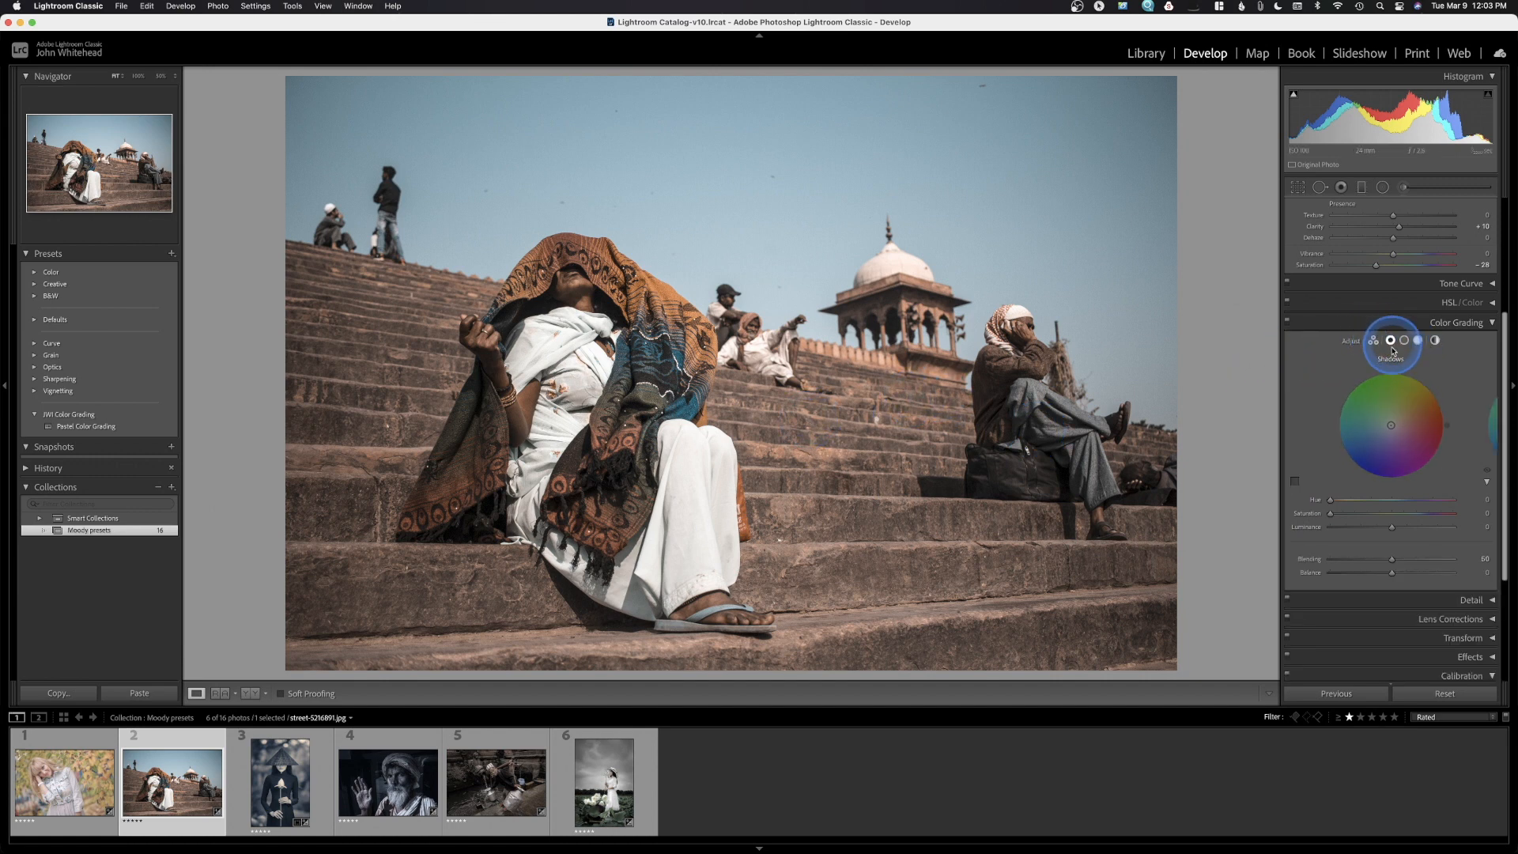
click(1378, 439)
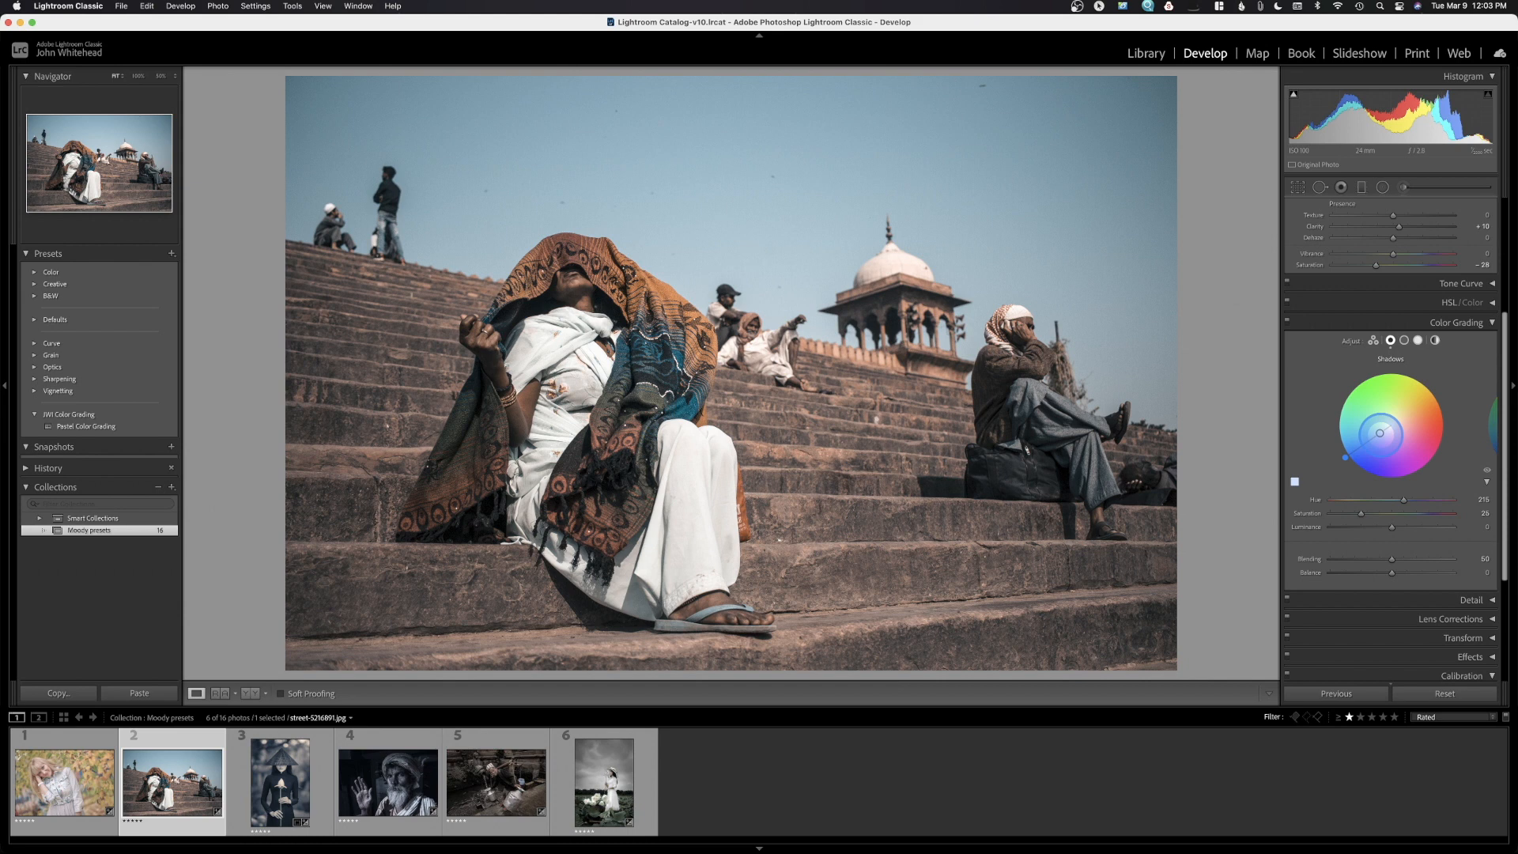
drag(1380, 433, 1386, 432)
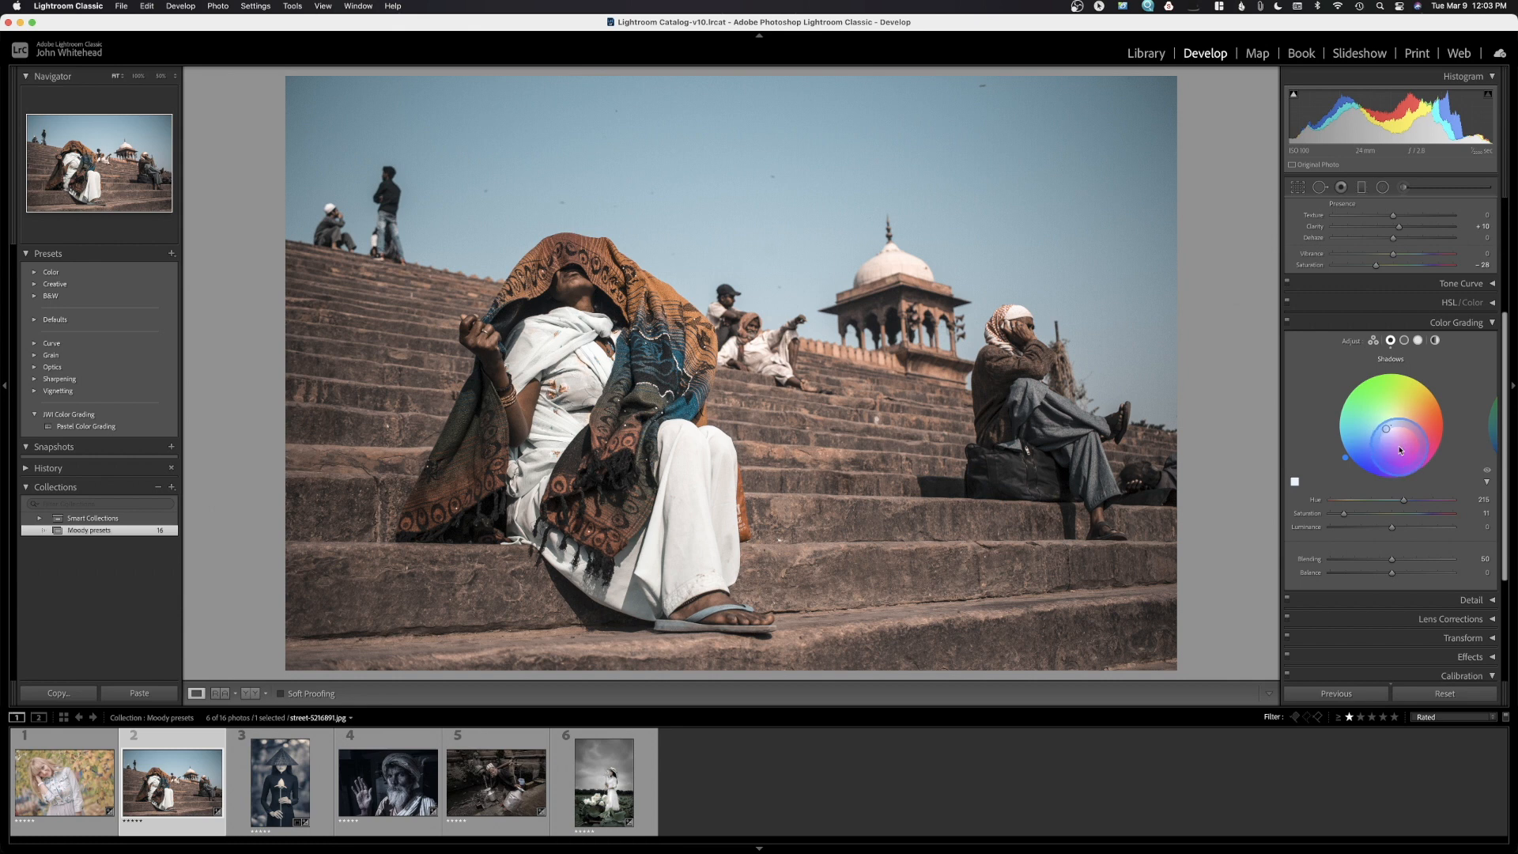
scroll(1399, 445, down, 2)
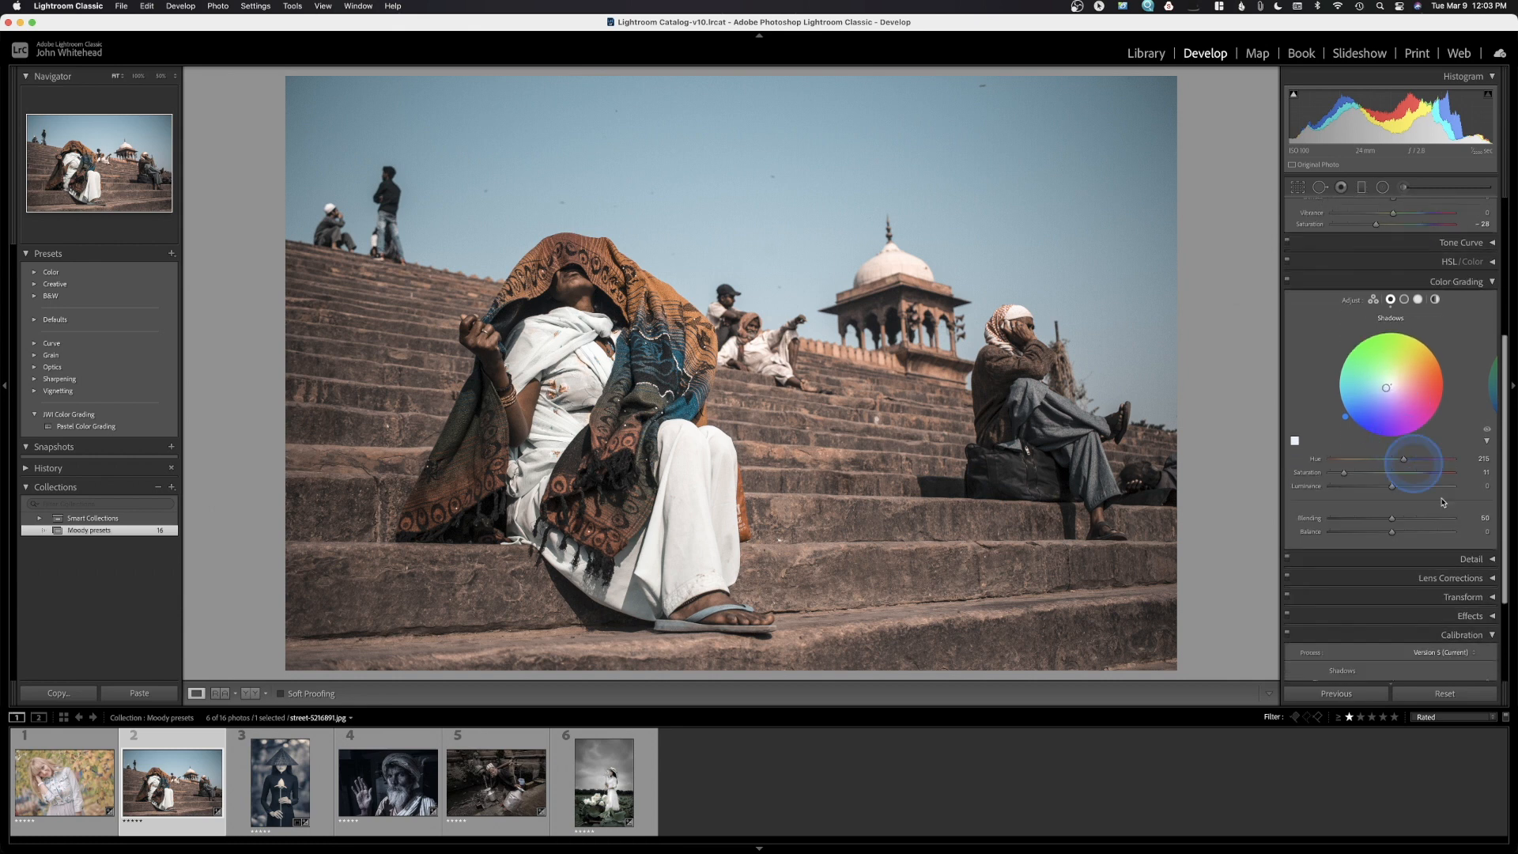
Set a slight negative Post-Crop Vignetting Amount in Effects to darken the street photo's edges
click(1491, 617)
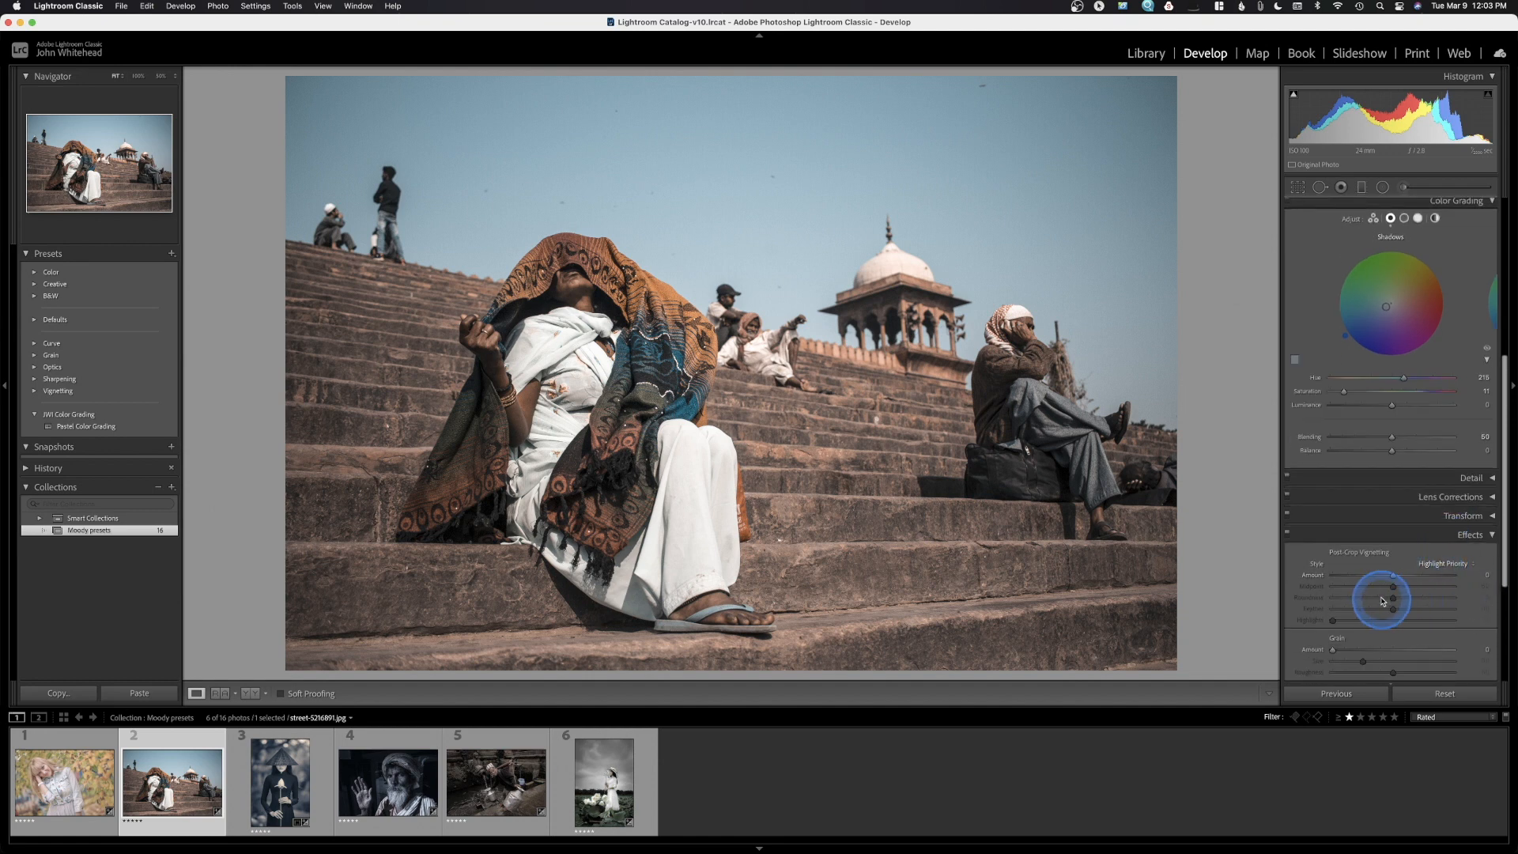
drag(1383, 577, 1392, 578)
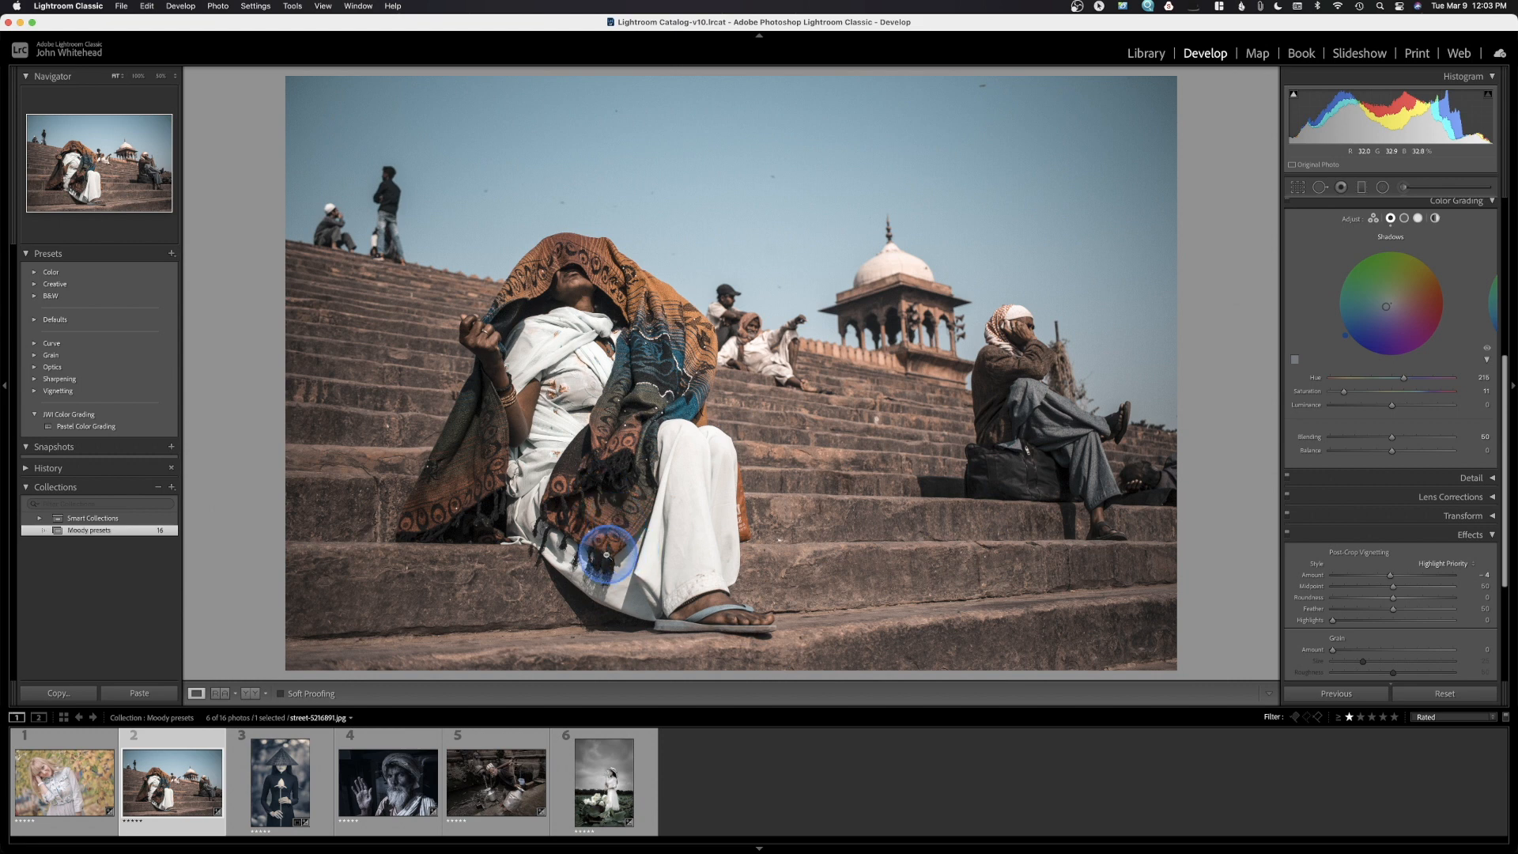
click(537, 579)
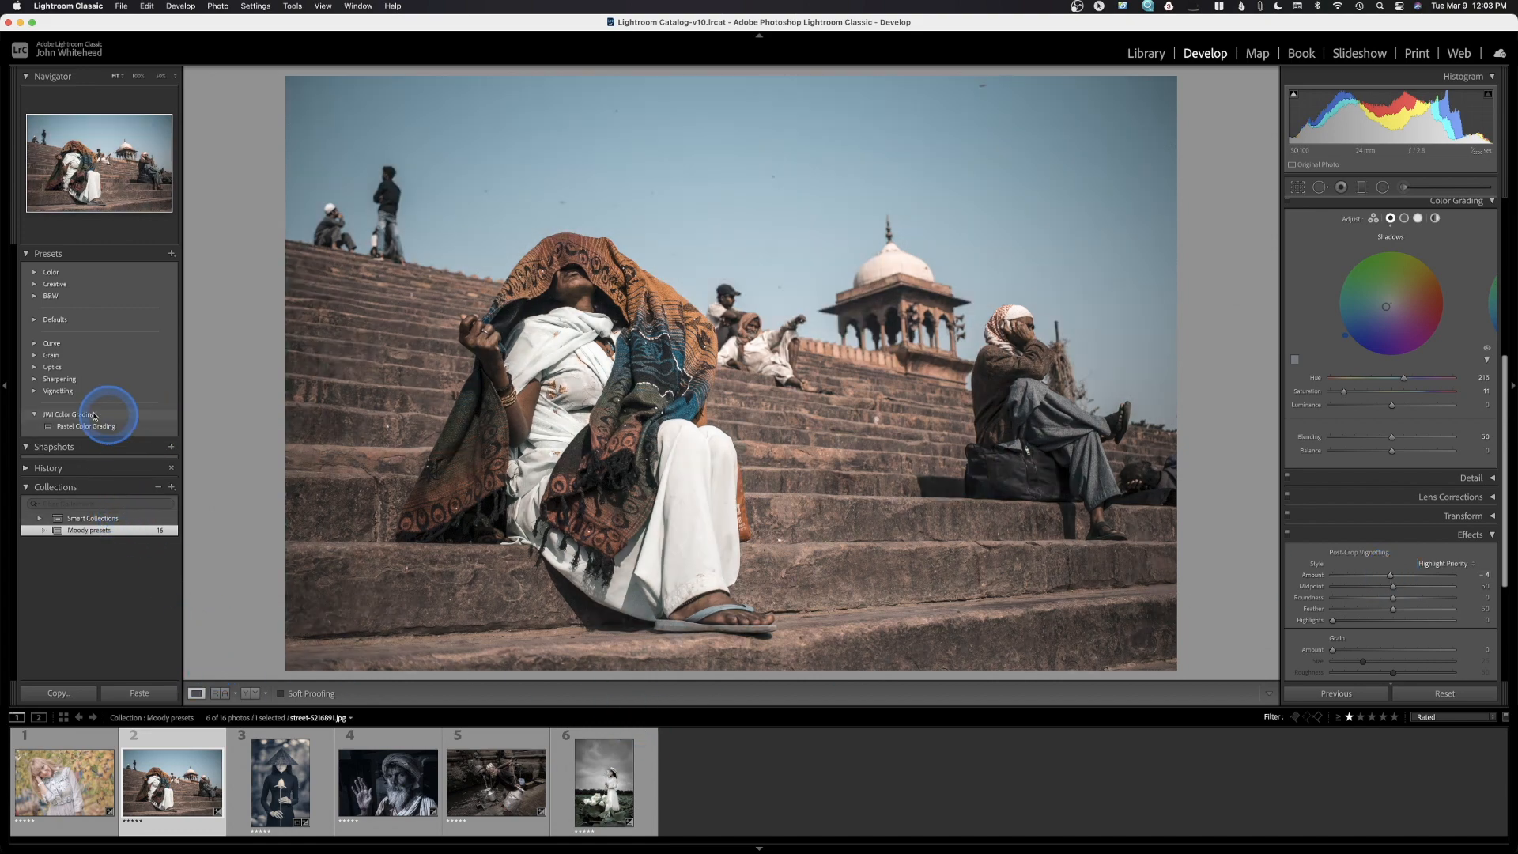
Save a new develop preset named 'Urban Color Grading' in the JWI Color Grading group
click(171, 253)
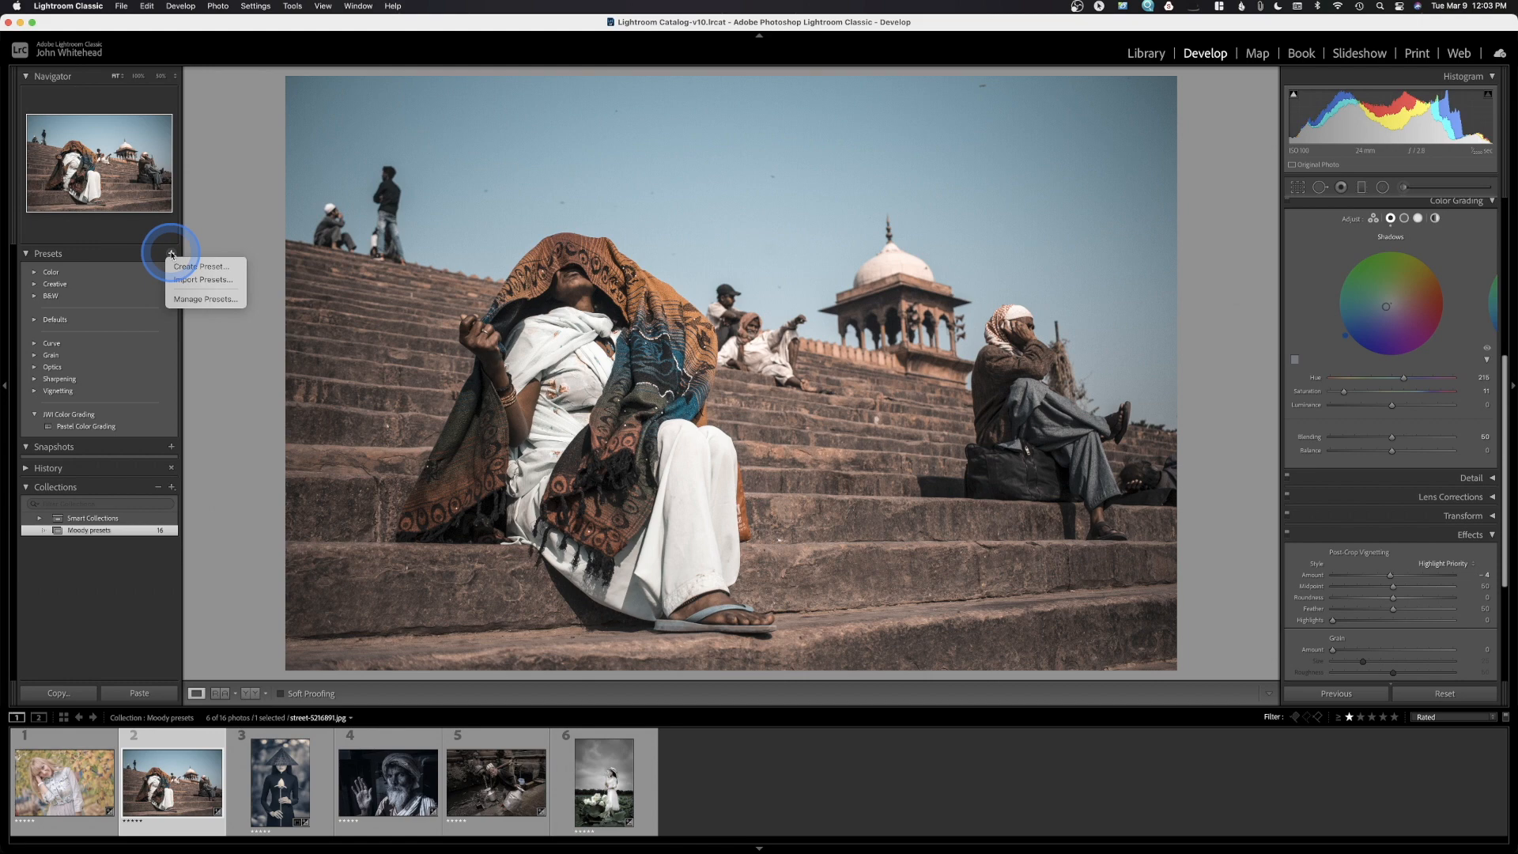
click(195, 267)
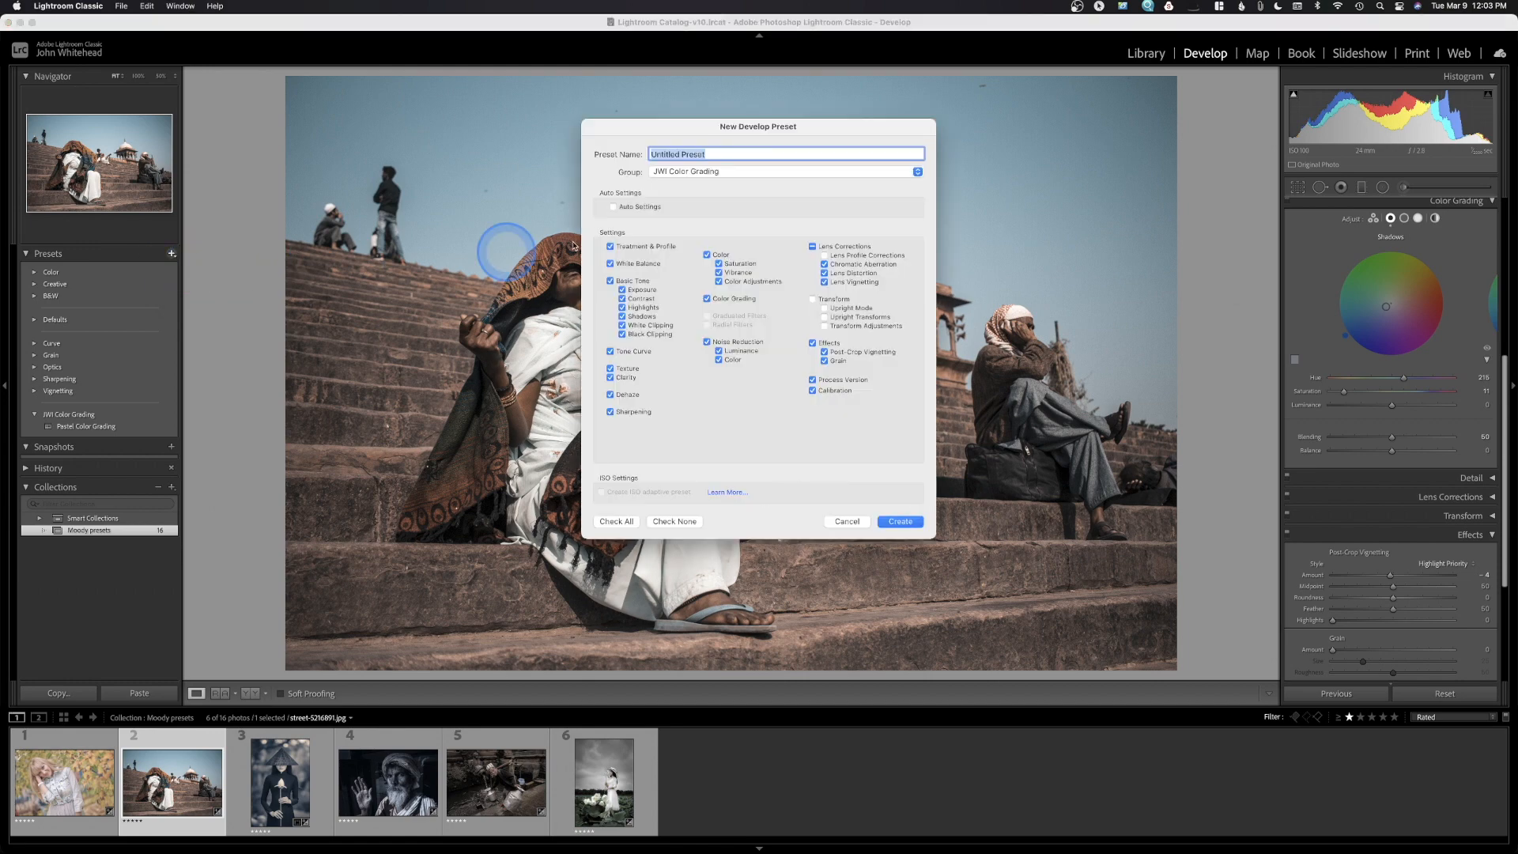
text(U)
click(692, 150)
text(rban)
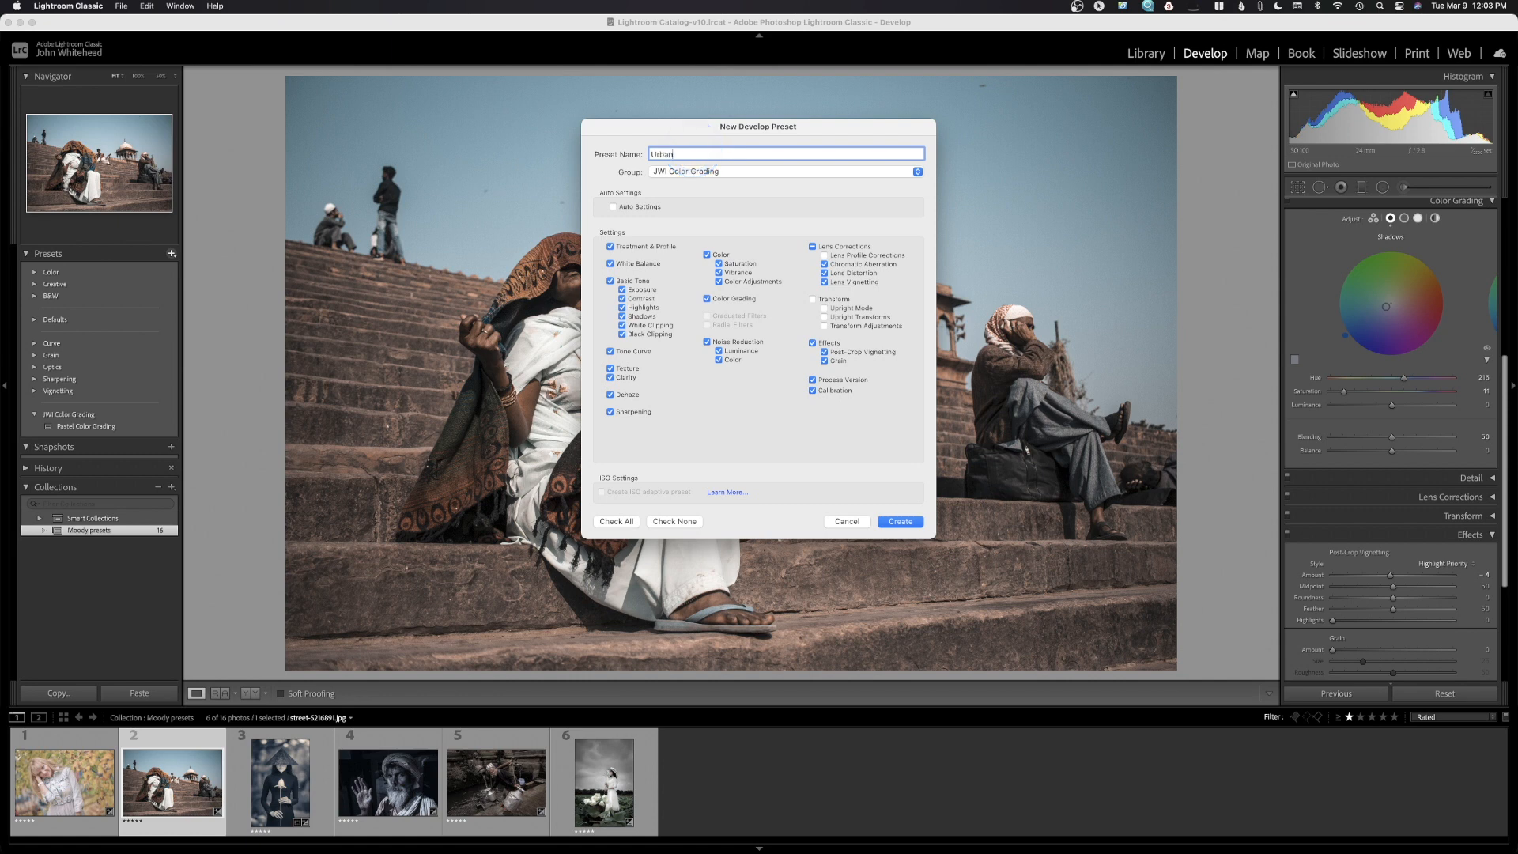
text( Color Grading)
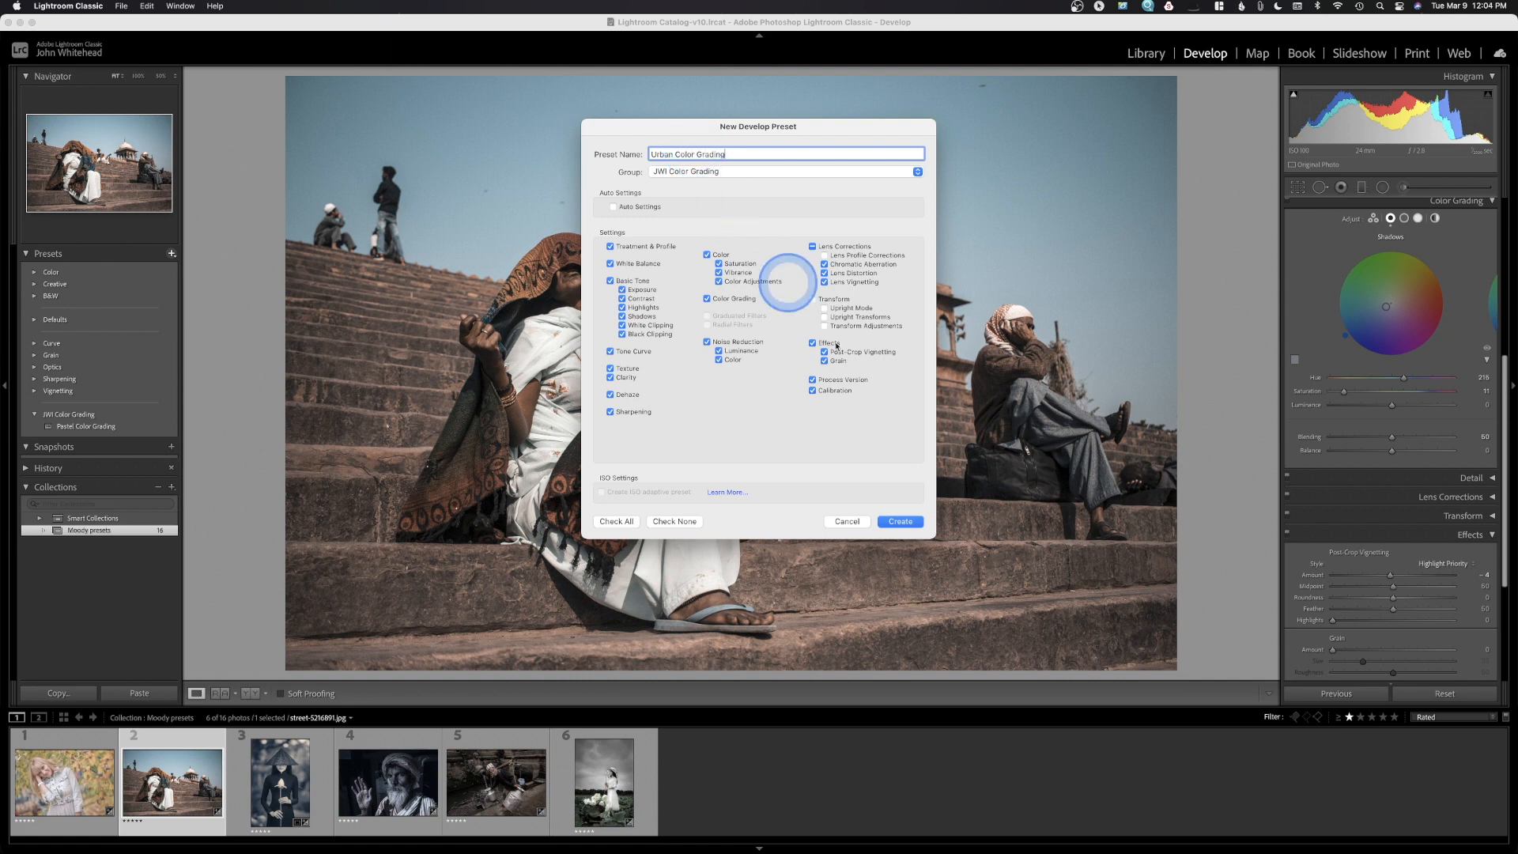
click(900, 521)
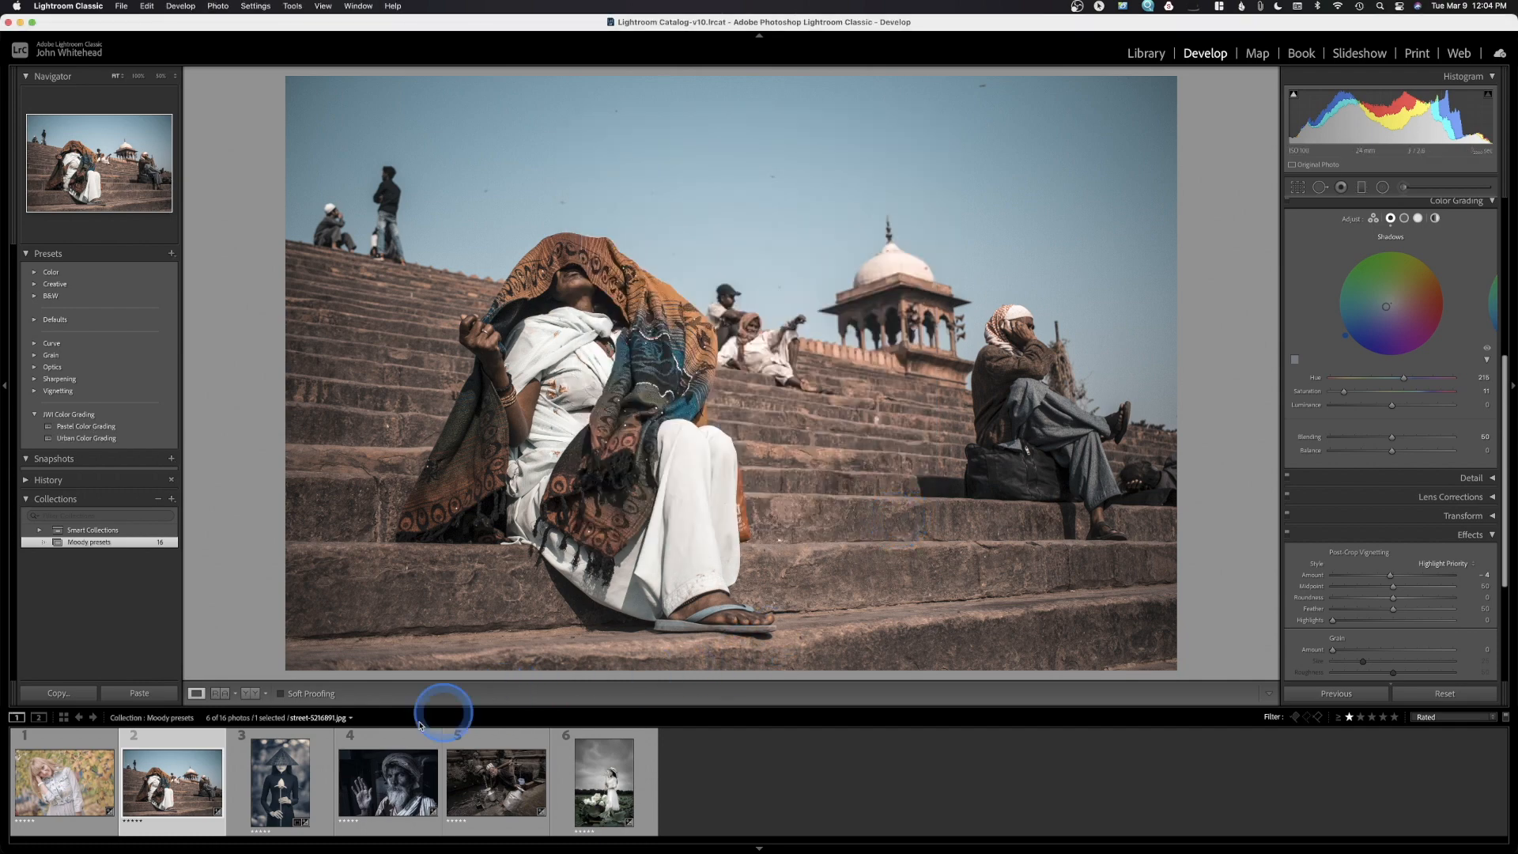
Open the conical-hat portrait and drag Basic Saturation down to -100
click(267, 772)
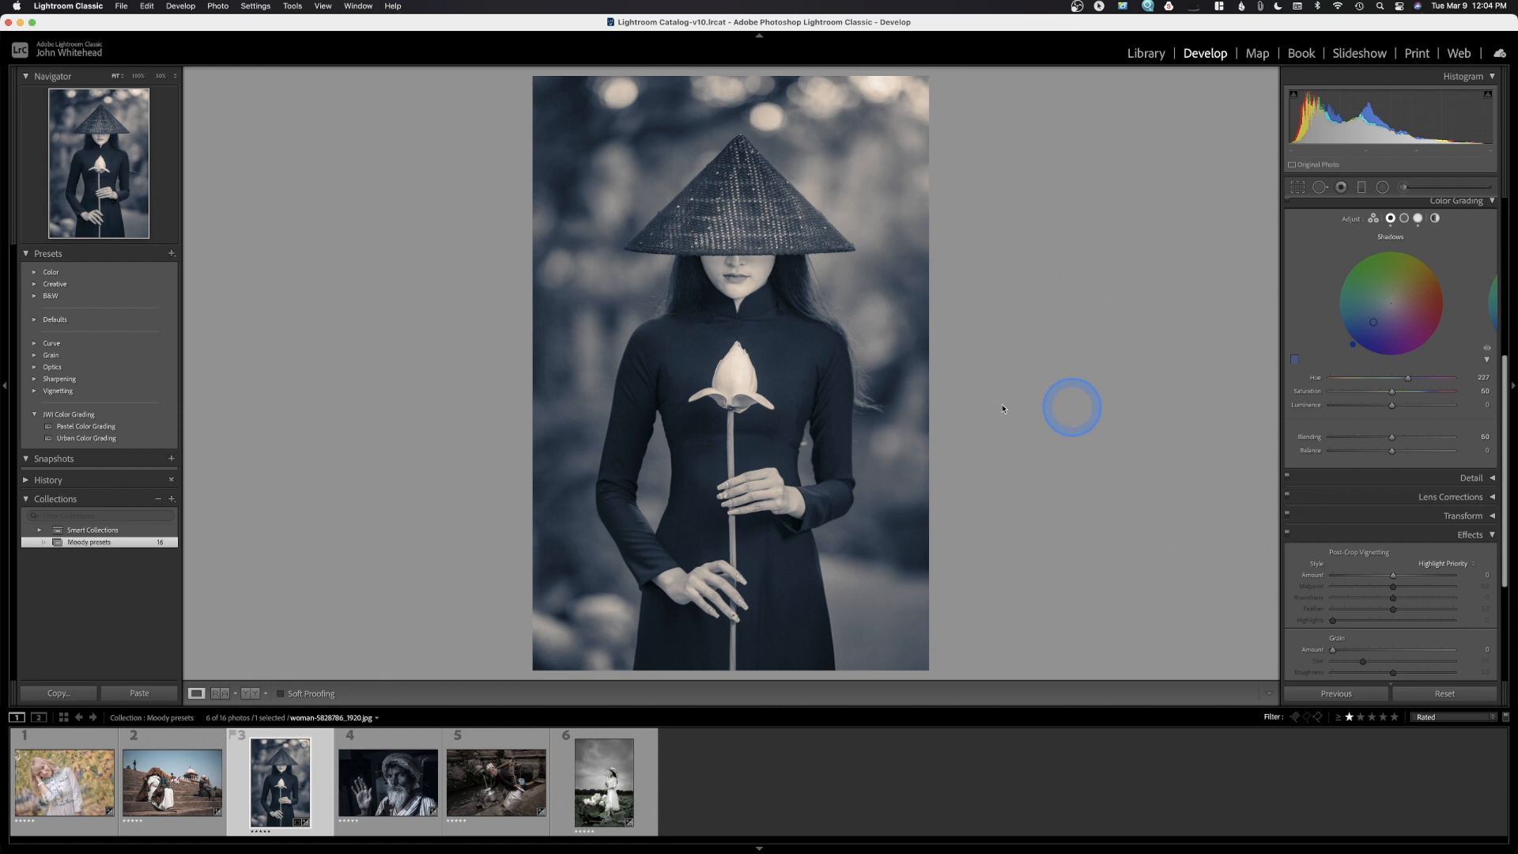
scroll(1421, 427, up, 5)
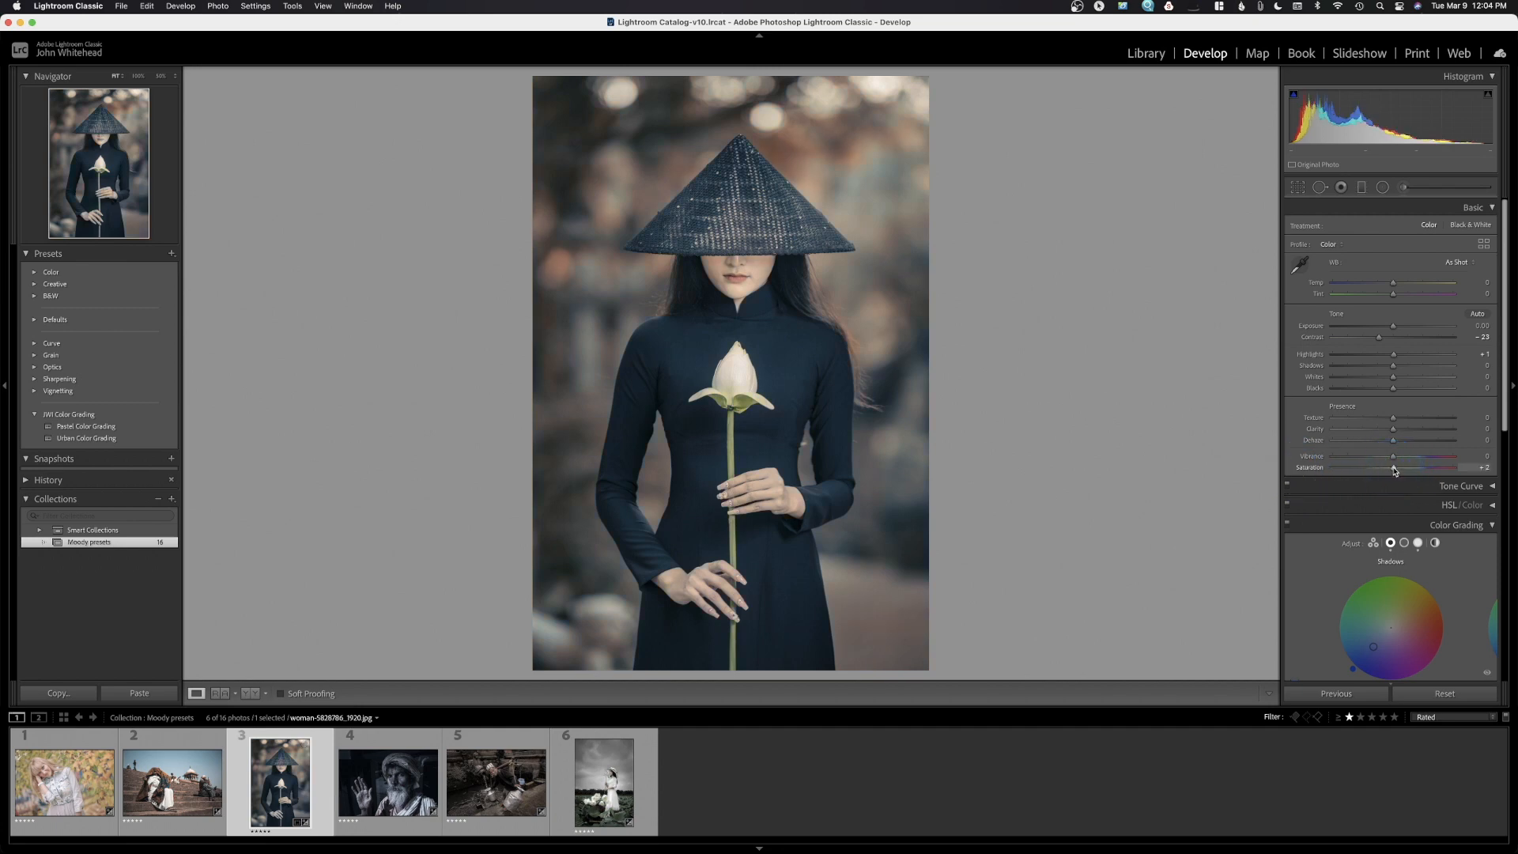
drag(1395, 471, 1352, 478)
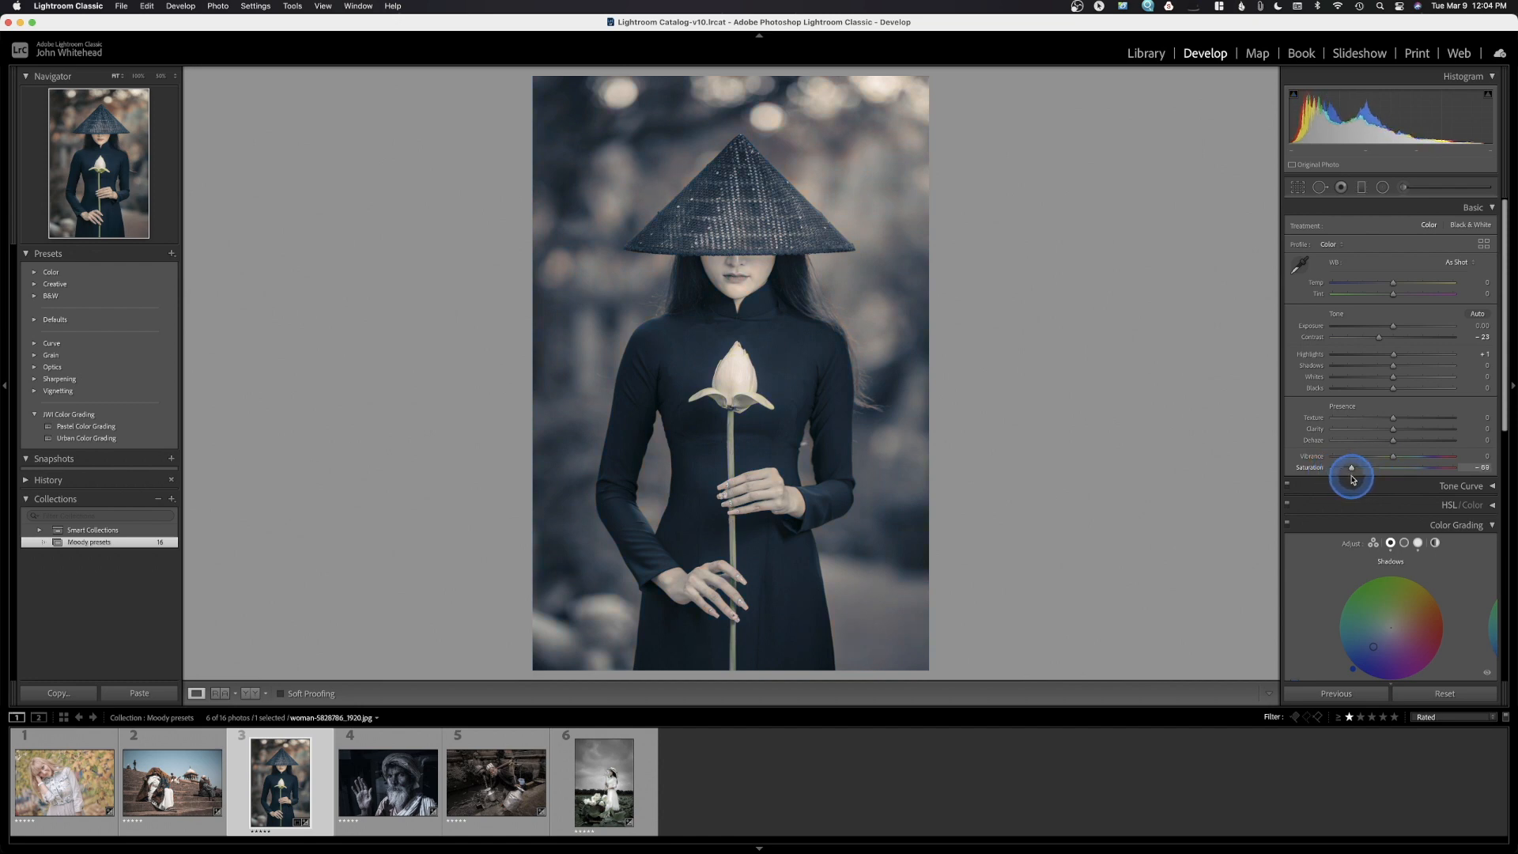
drag(1351, 480, 1254, 475)
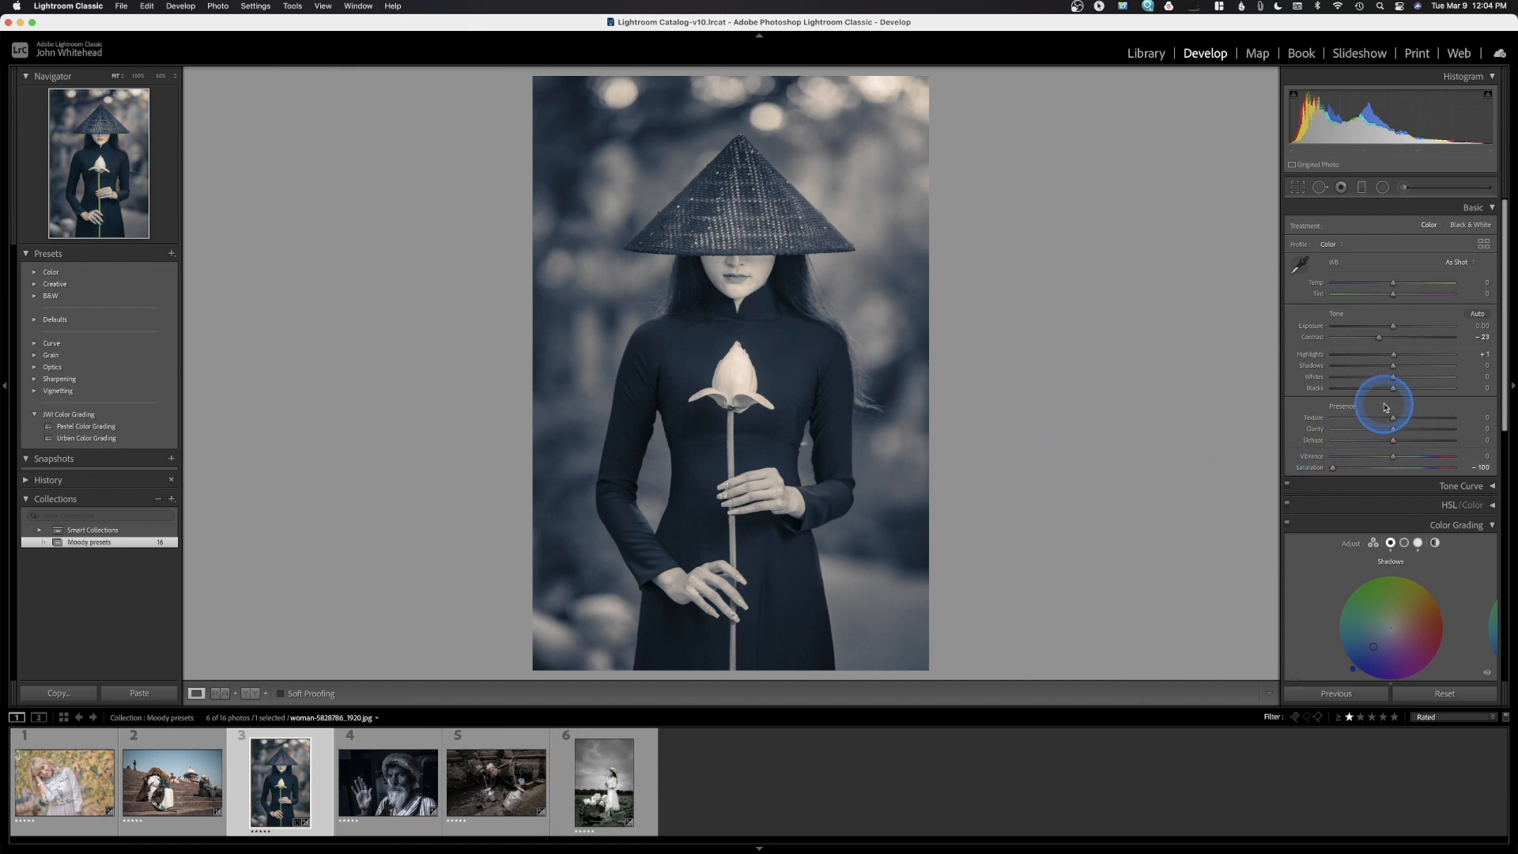
Lift the tone curve's black point slightly, then collapse the Tone Curve panel
scroll(1385, 408, down, 2)
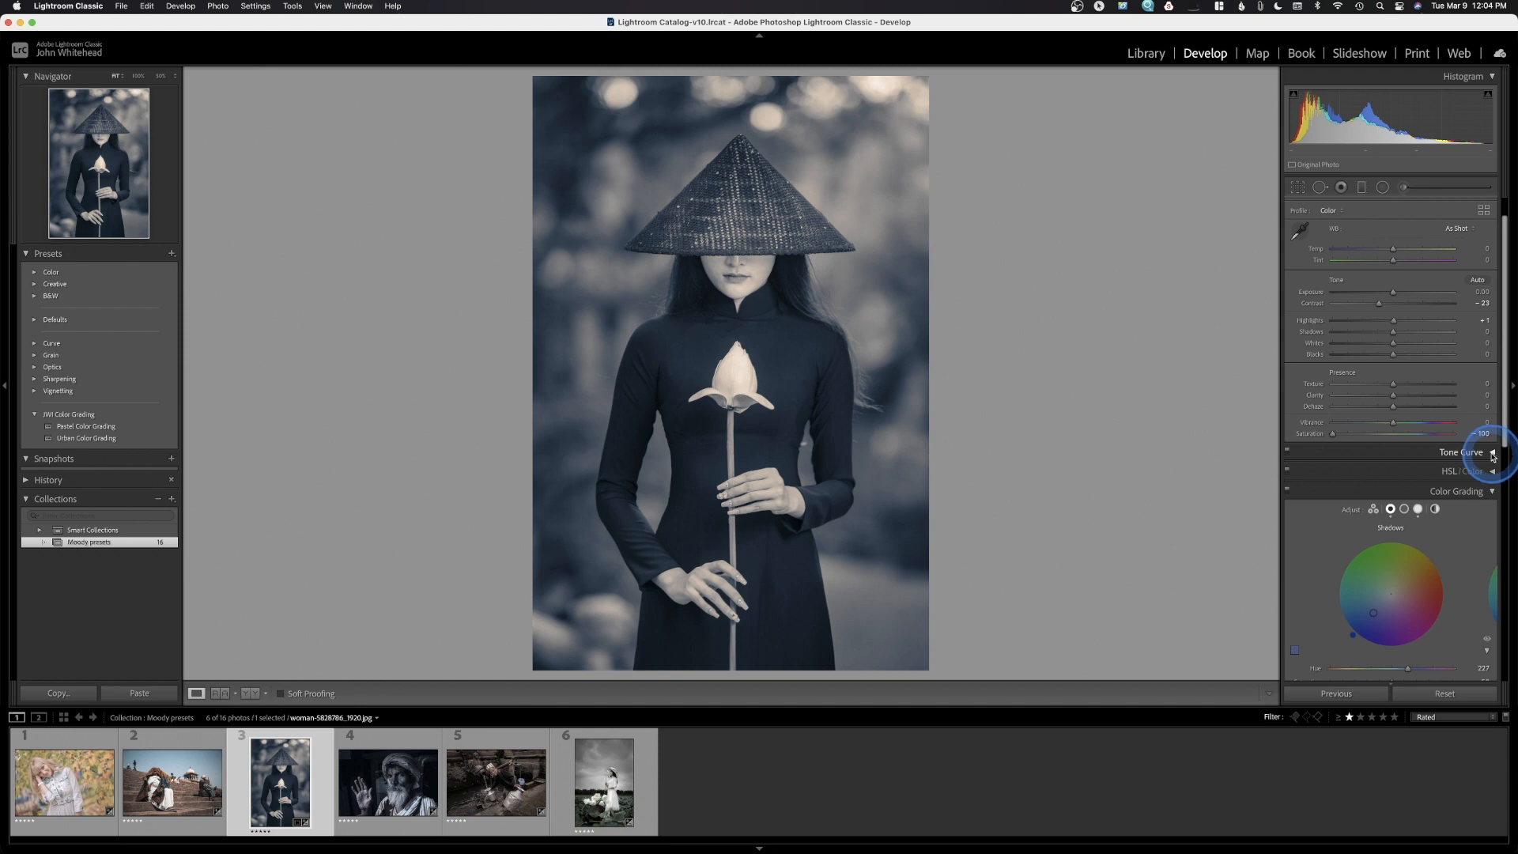
click(1492, 454)
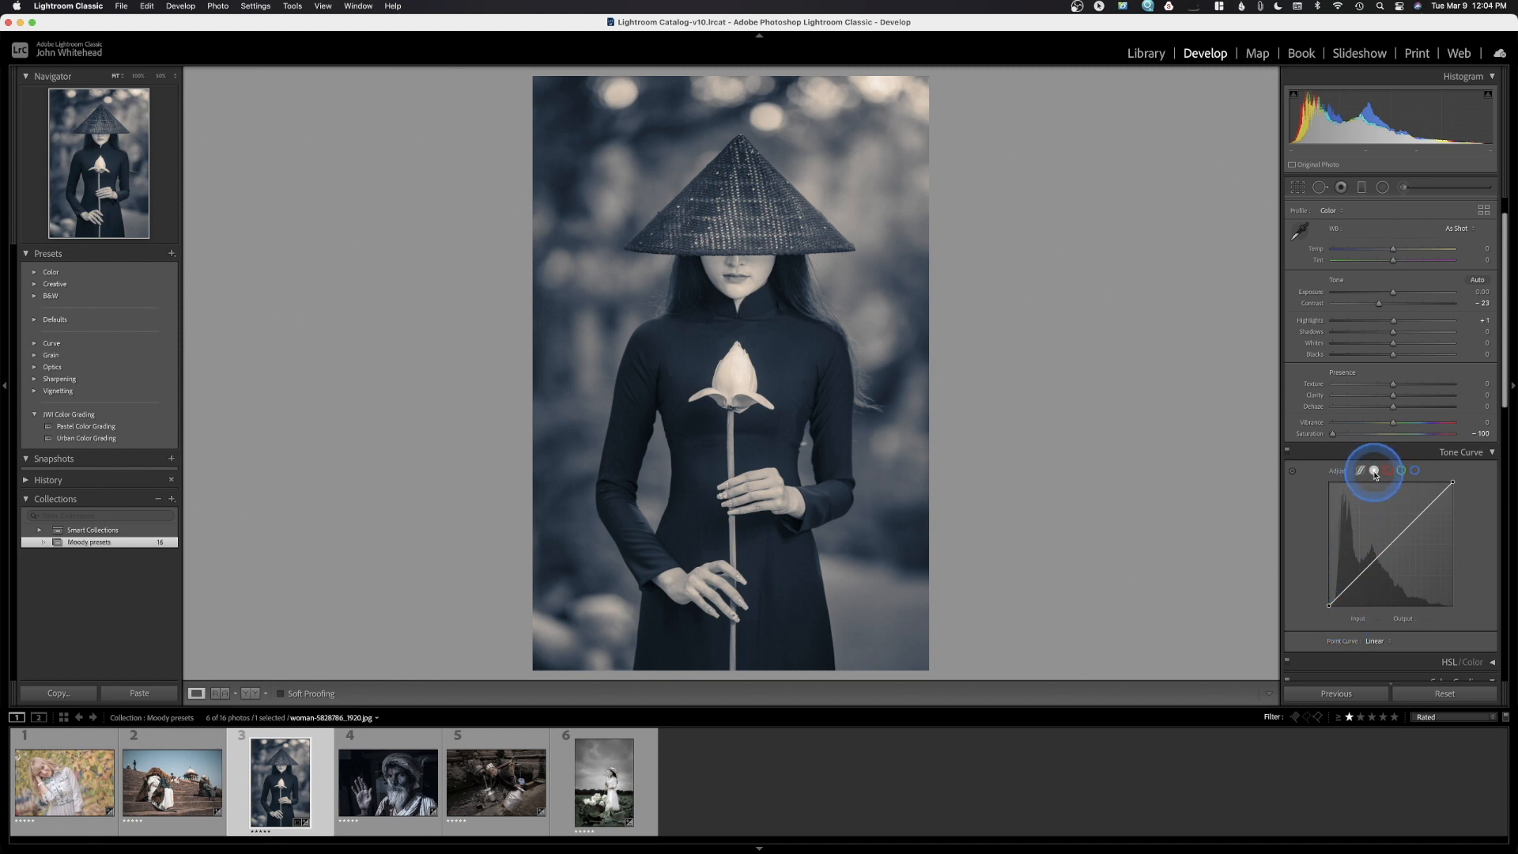
drag(1324, 611, 1314, 606)
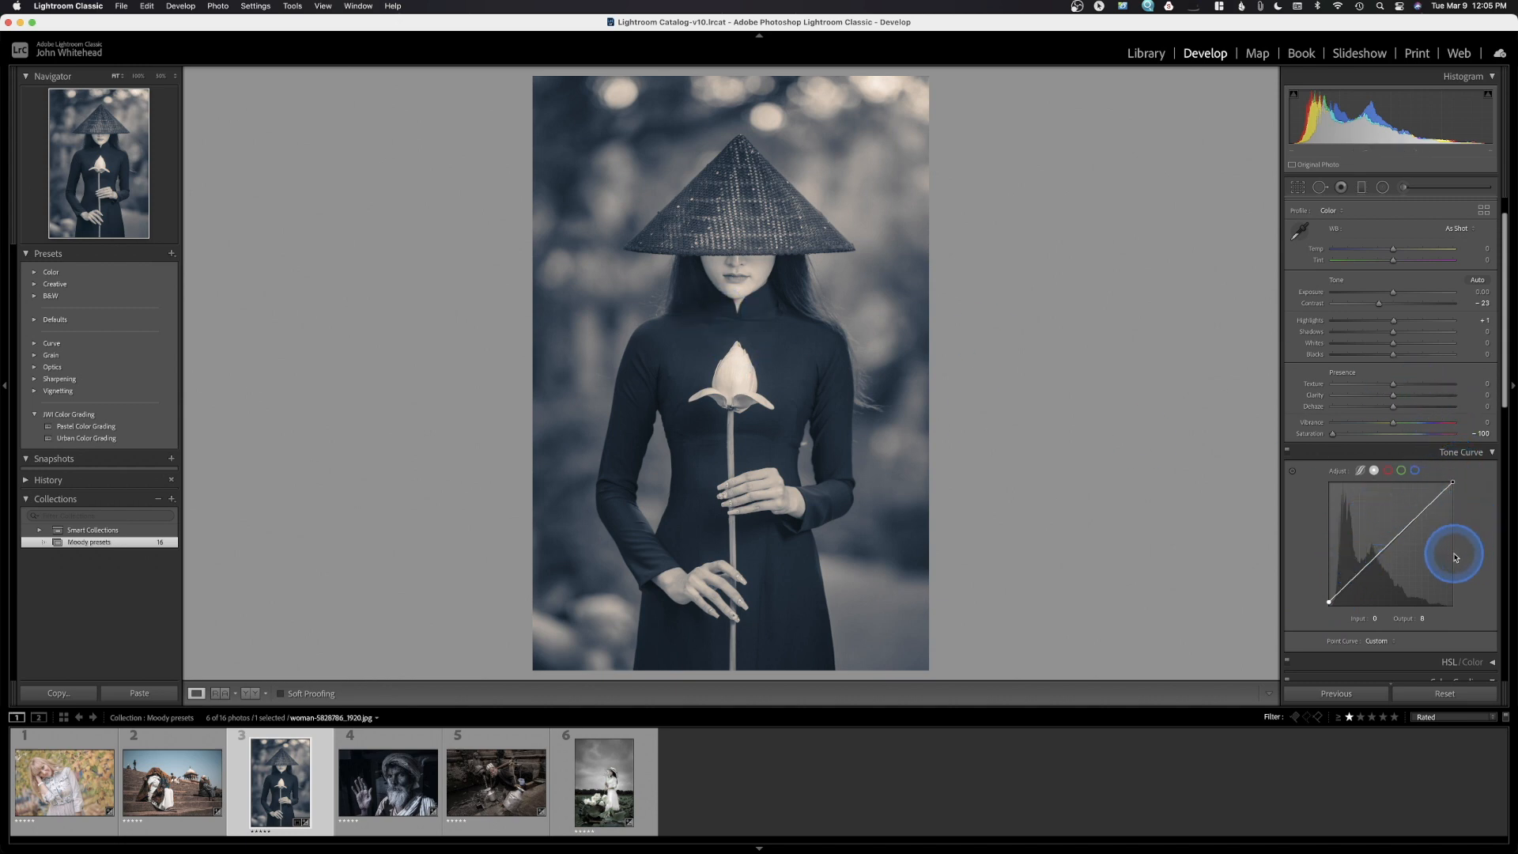
click(1490, 453)
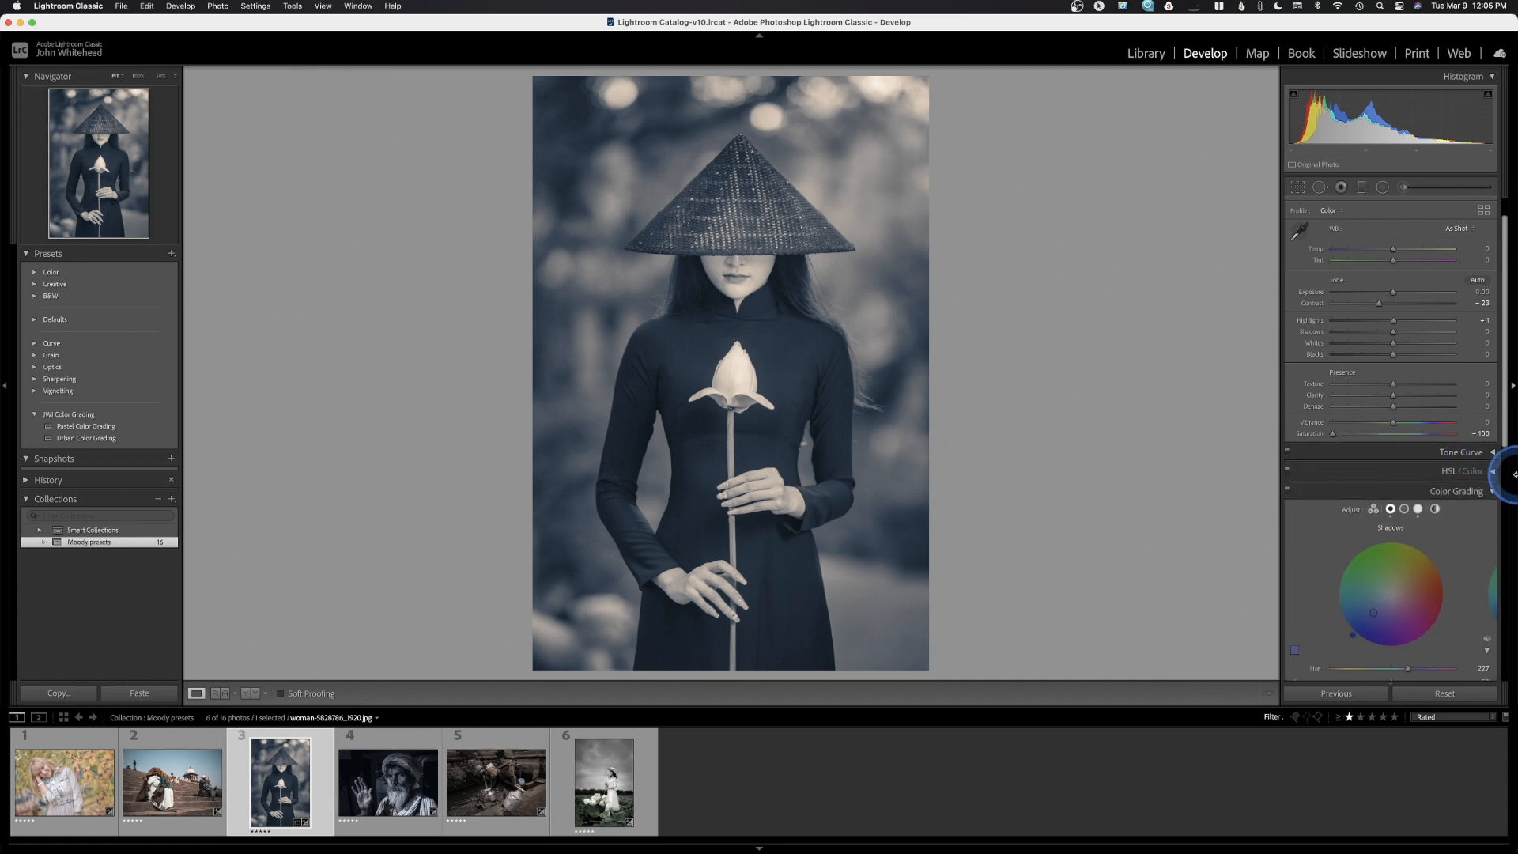
scroll(1411, 553, down, 5)
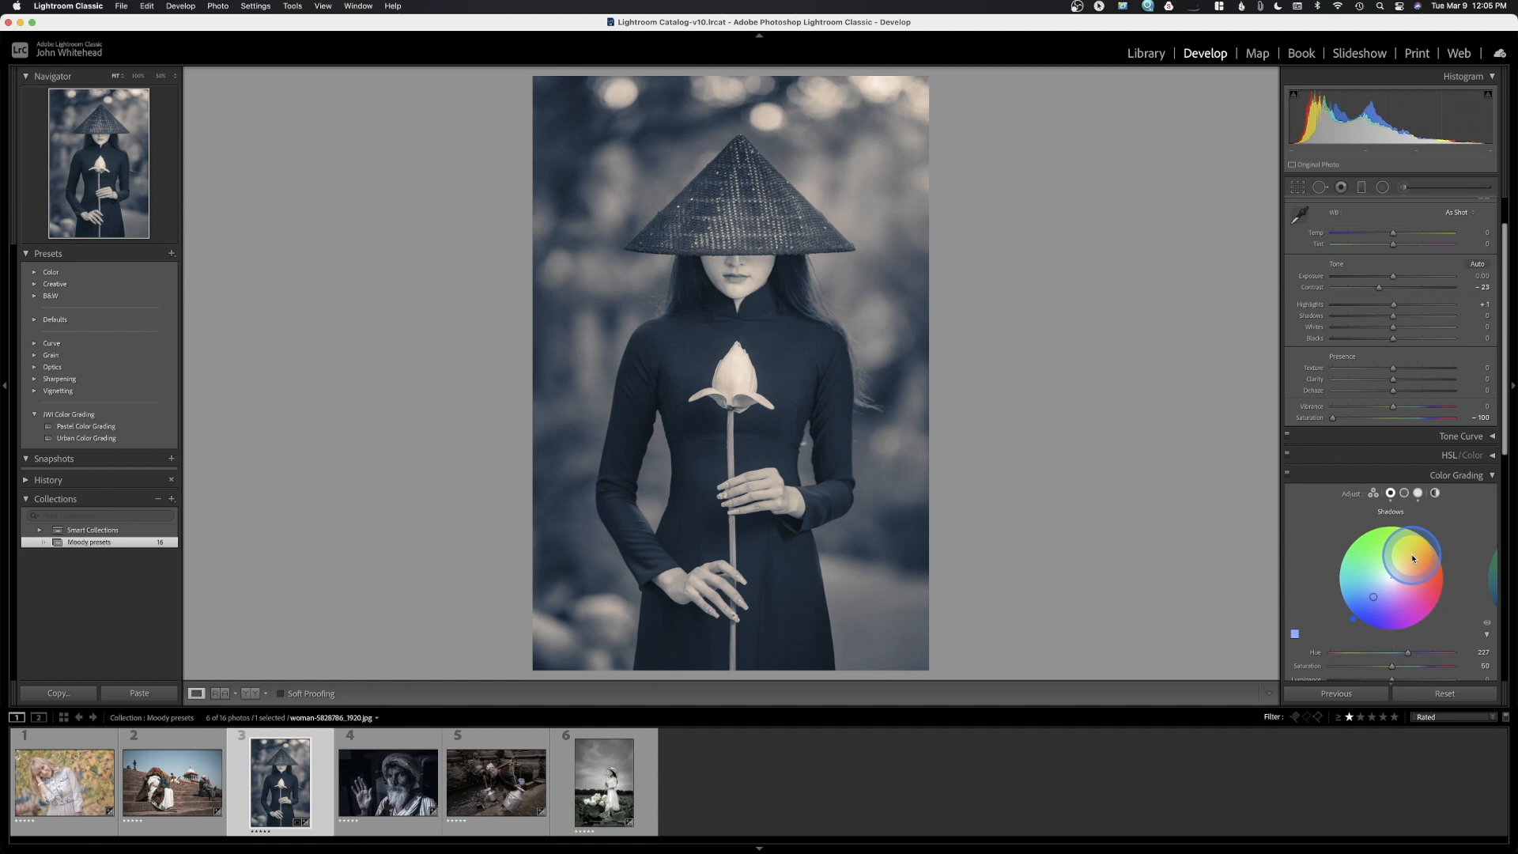
scroll(1412, 554, down, 8)
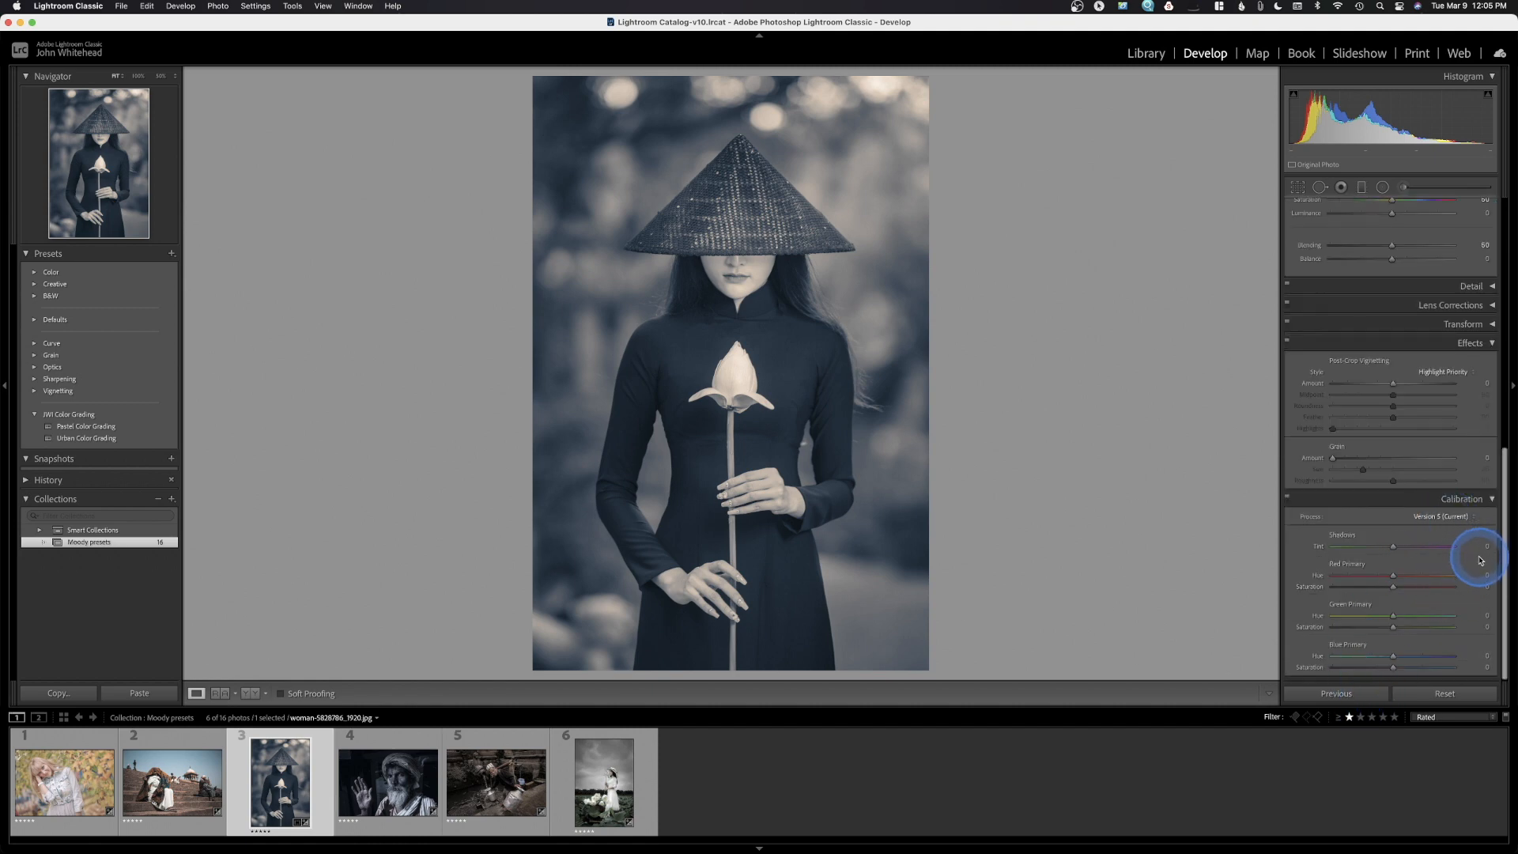
scroll(1467, 559, up, 3)
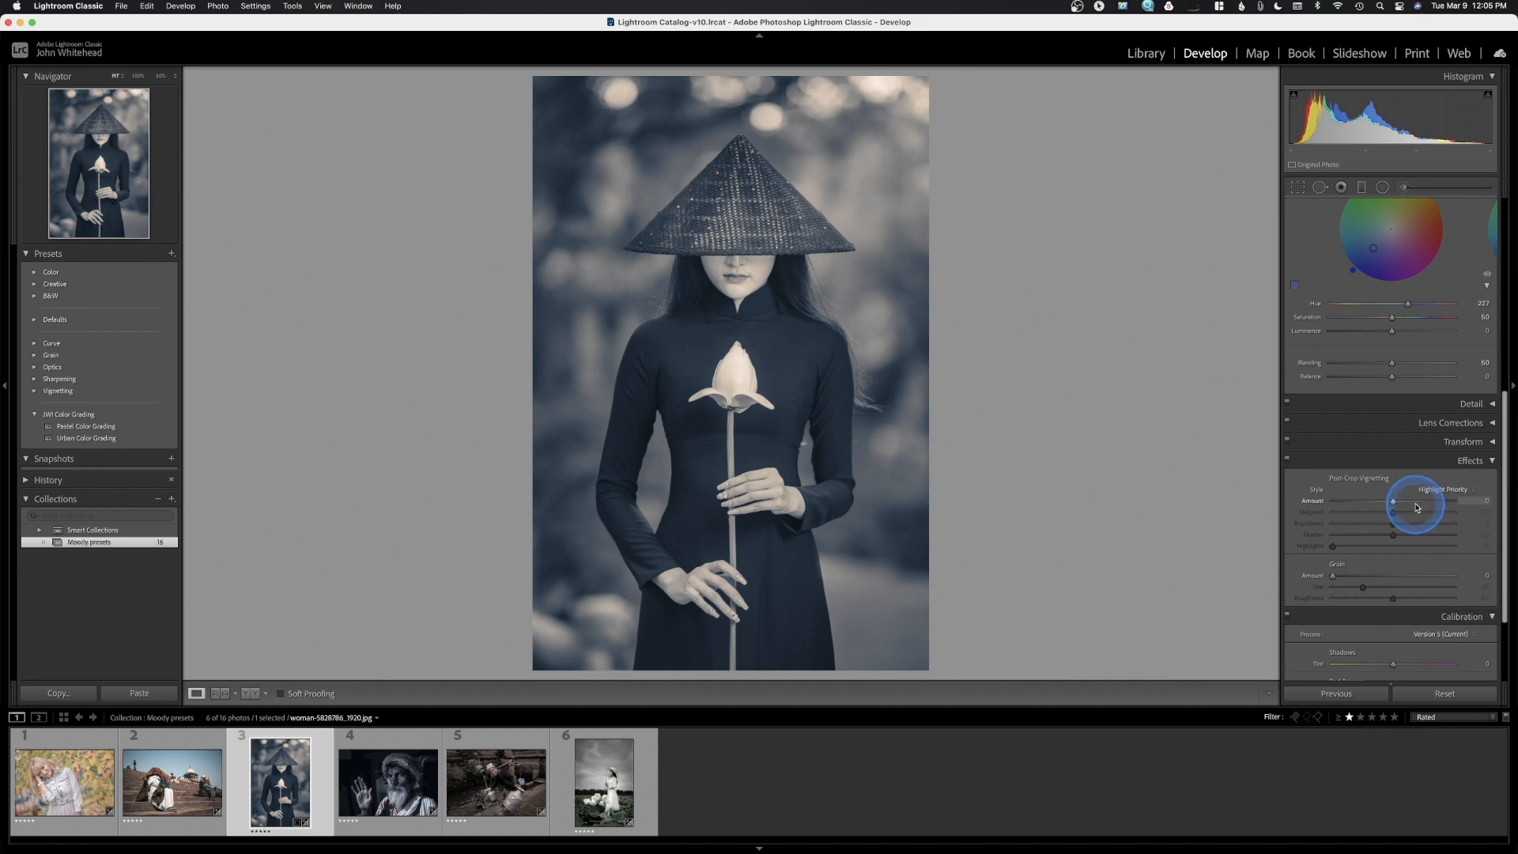
scroll(1416, 501, up, 4)
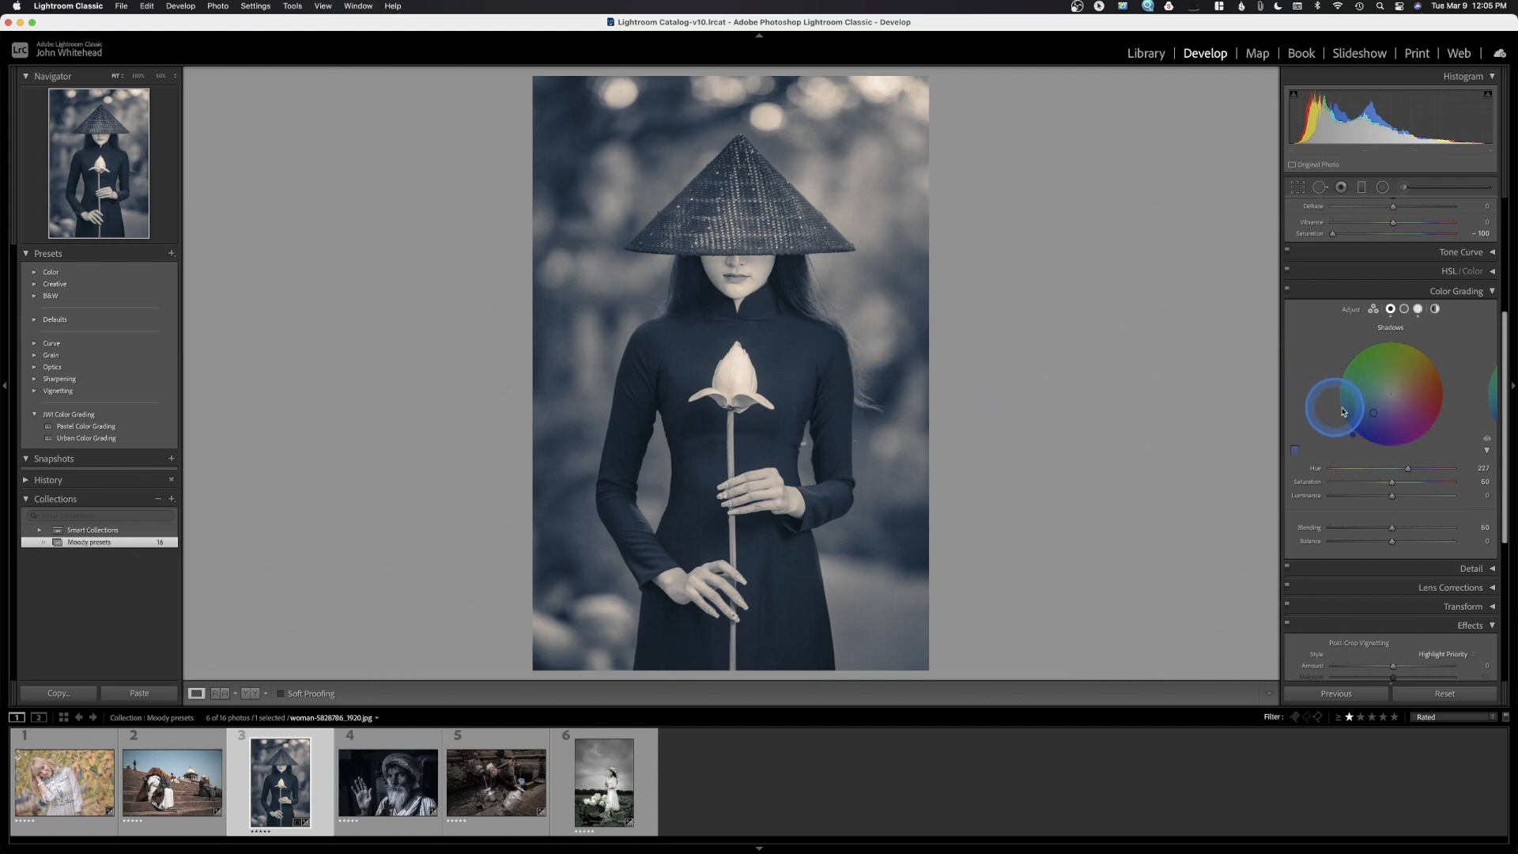
click(1391, 310)
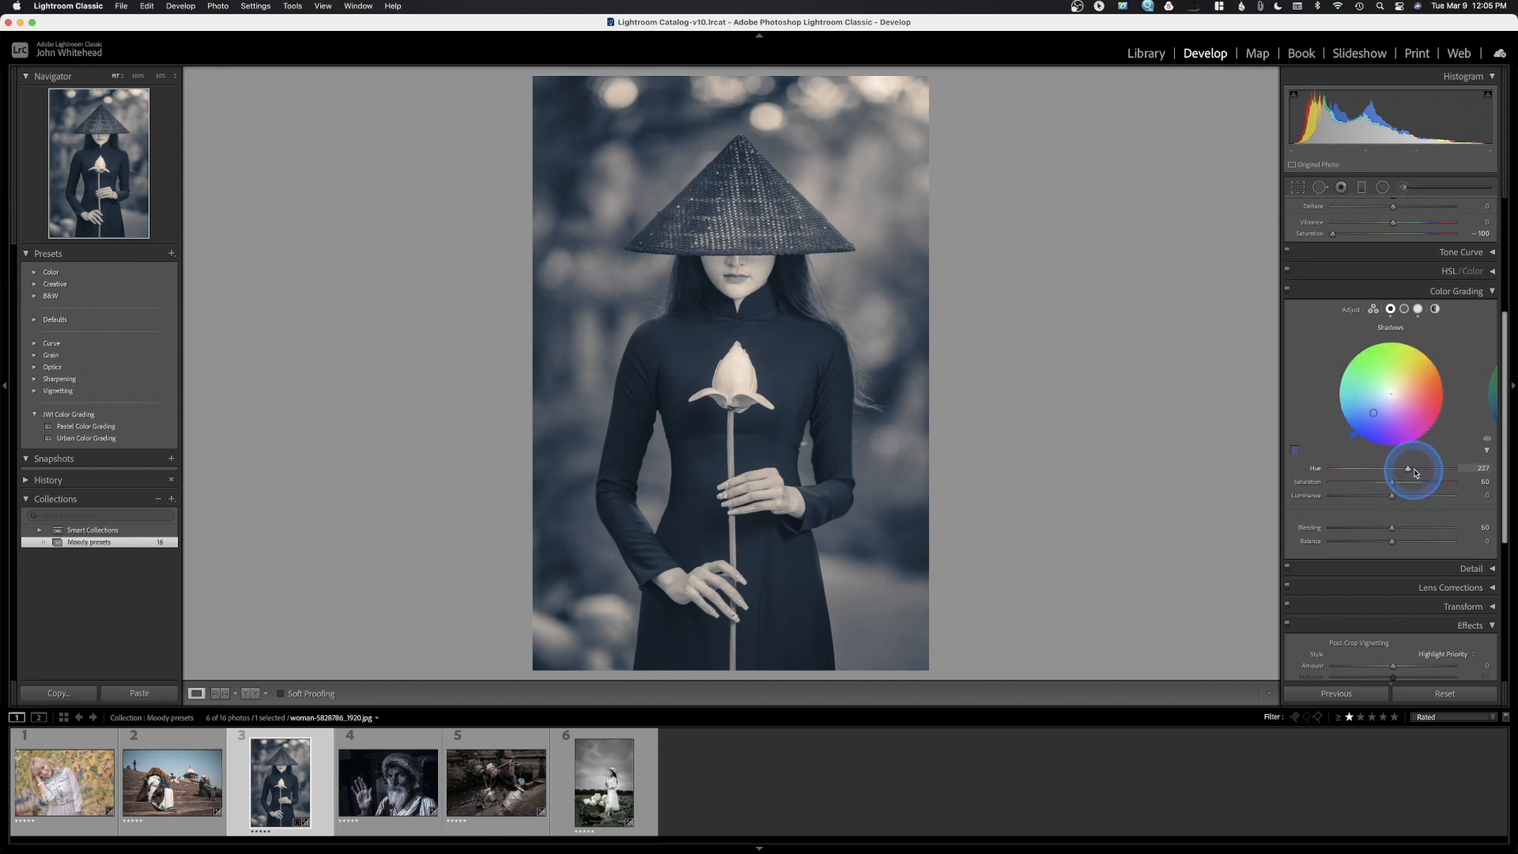
Darken the hat photo's Shadows colour grade by lowering its Luminance to about -2
click(1488, 495)
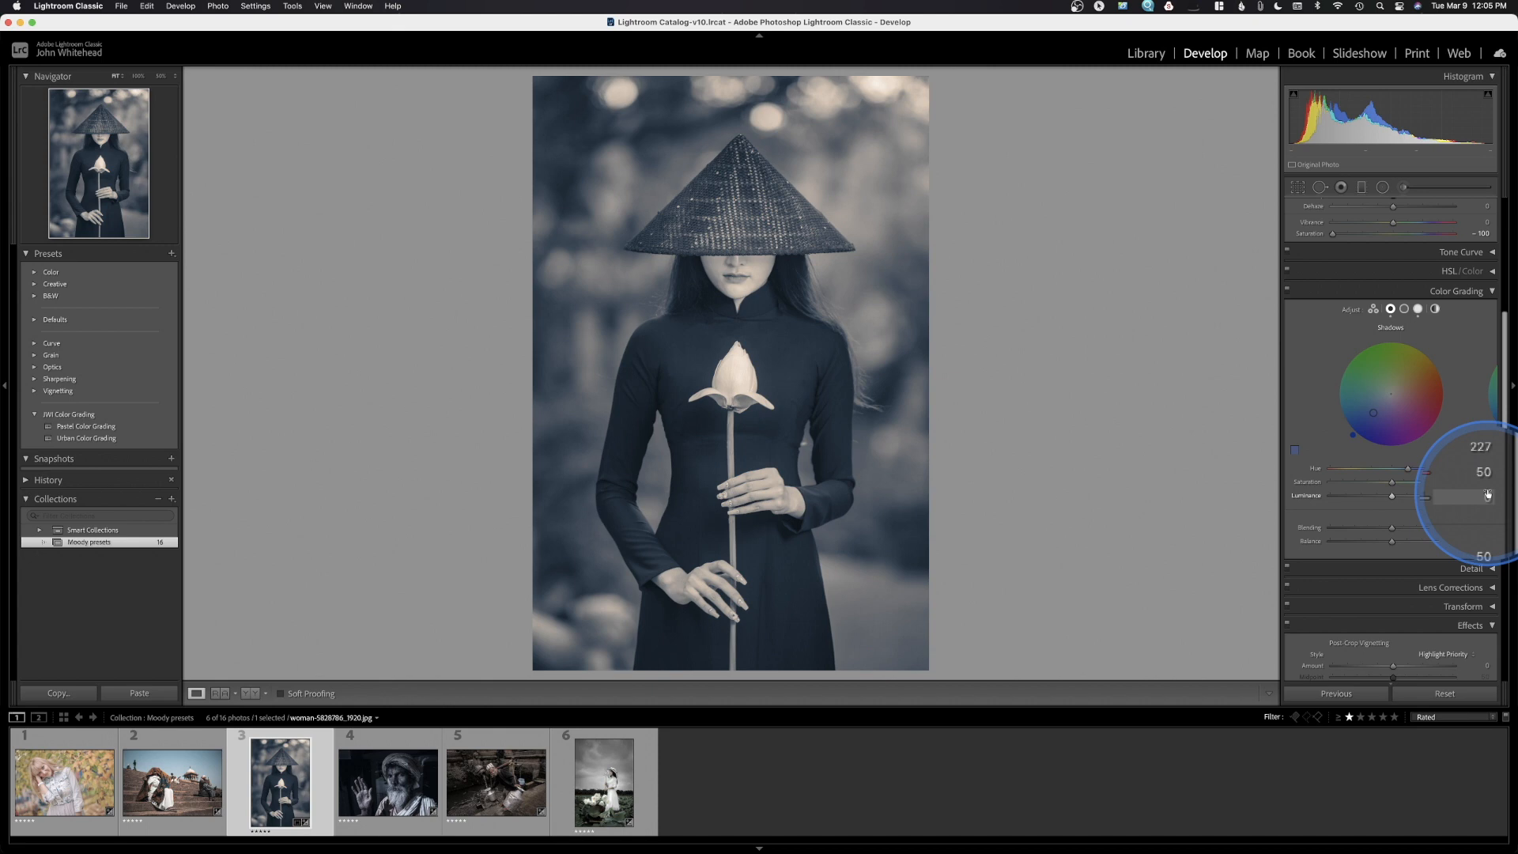
click(1344, 433)
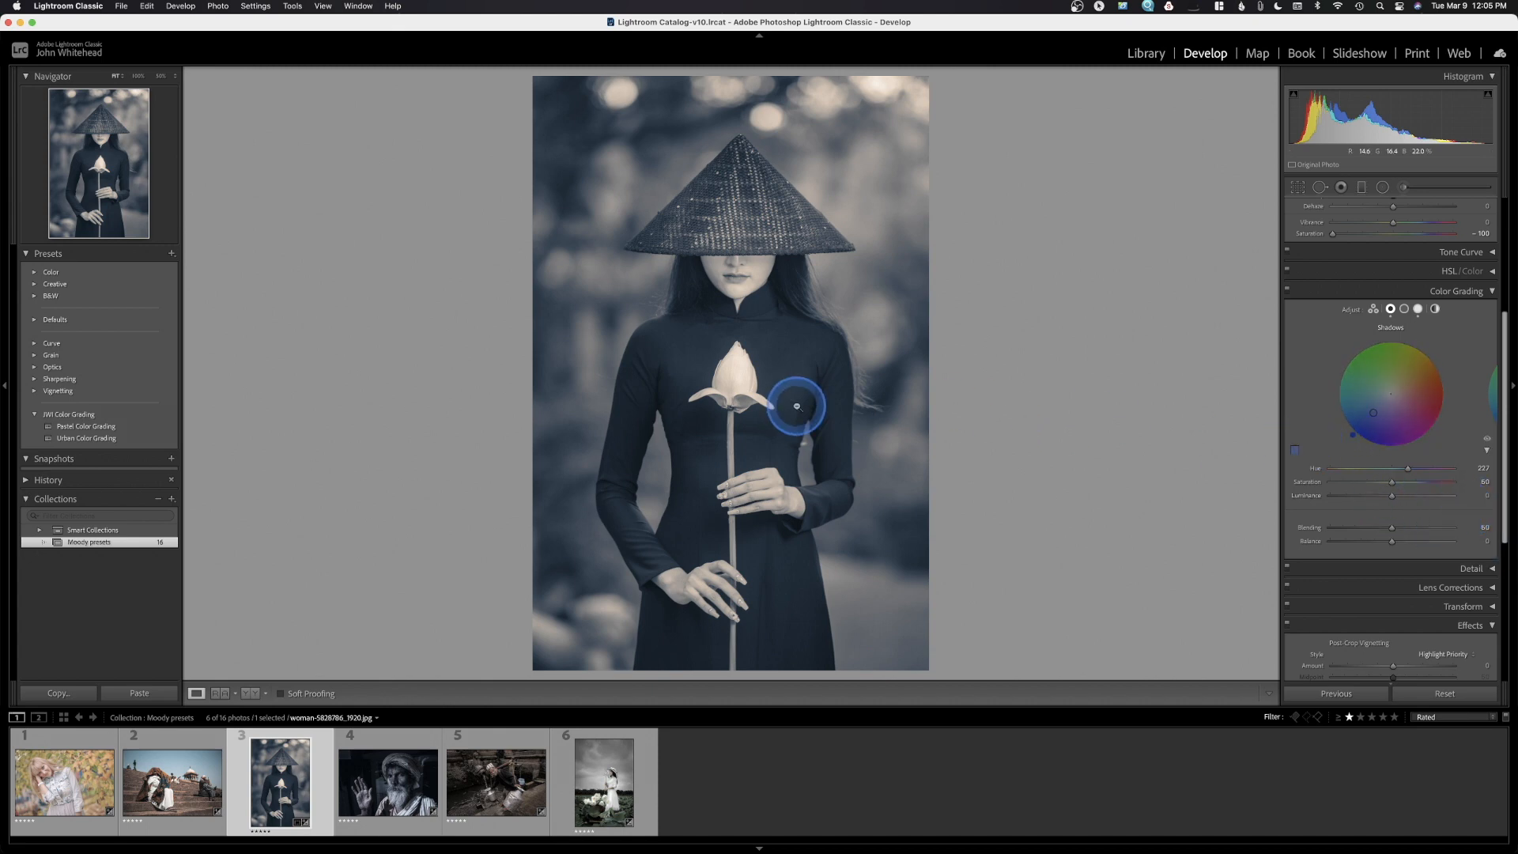
drag(1395, 501, 1407, 560)
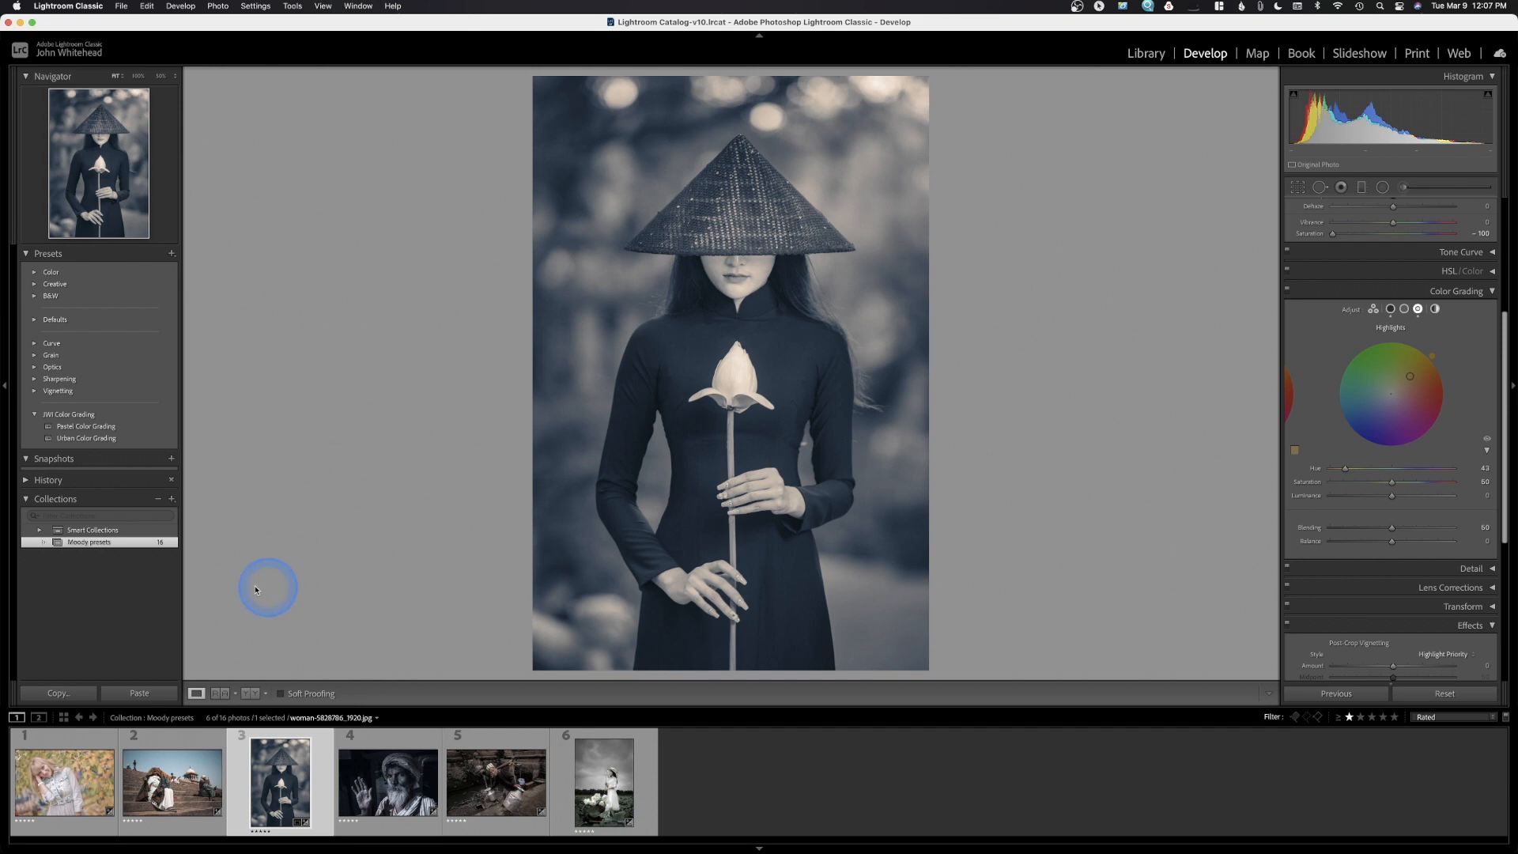
Save a new develop preset named 'Blue/Orange Split Tone' in the JWI Color Grading group
click(172, 254)
click(177, 267)
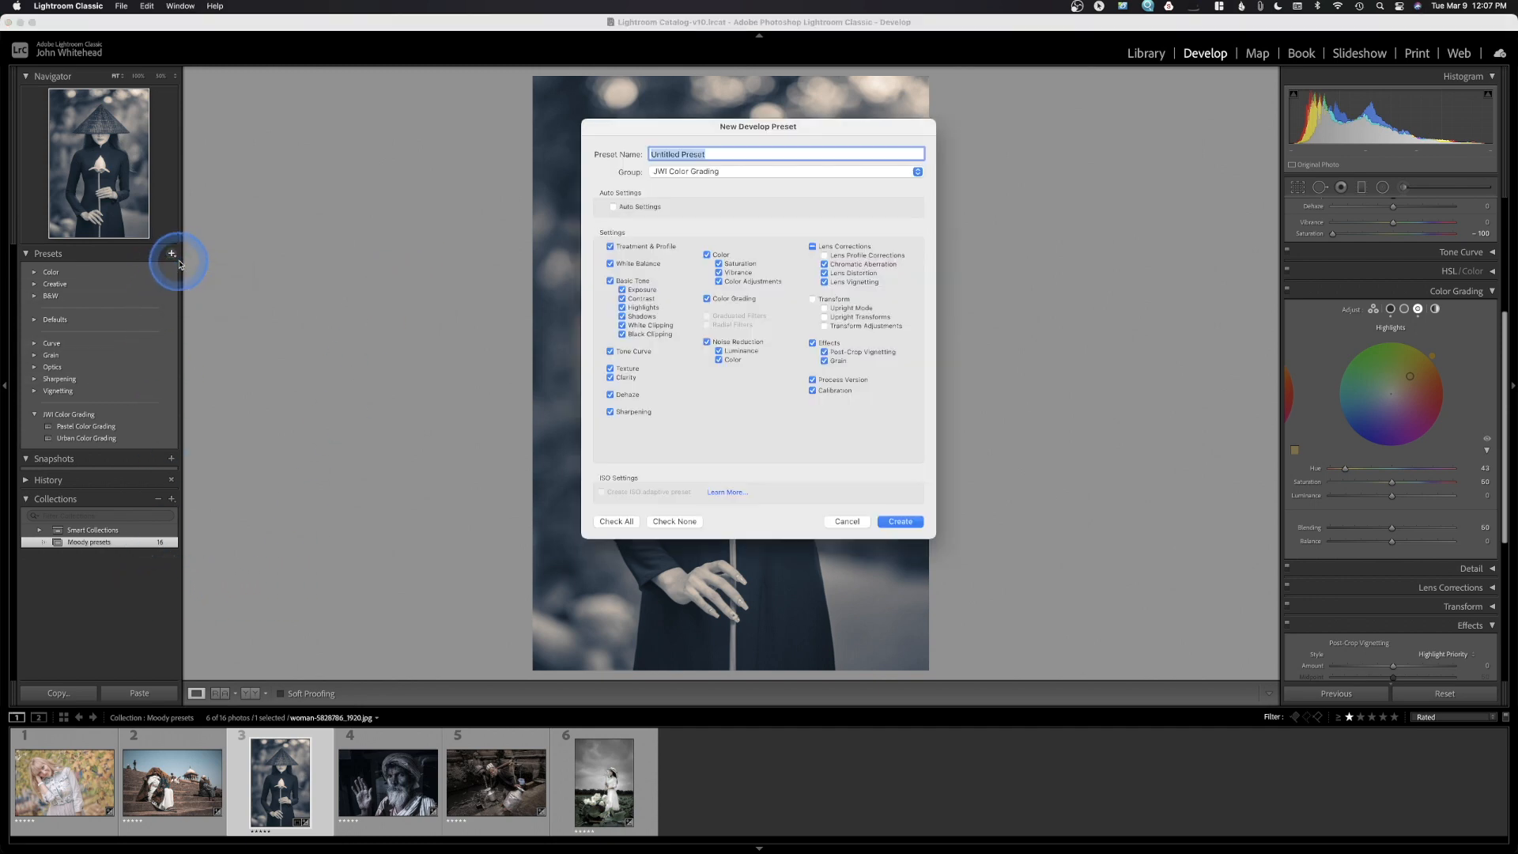
click(633, 176)
text(Blus)
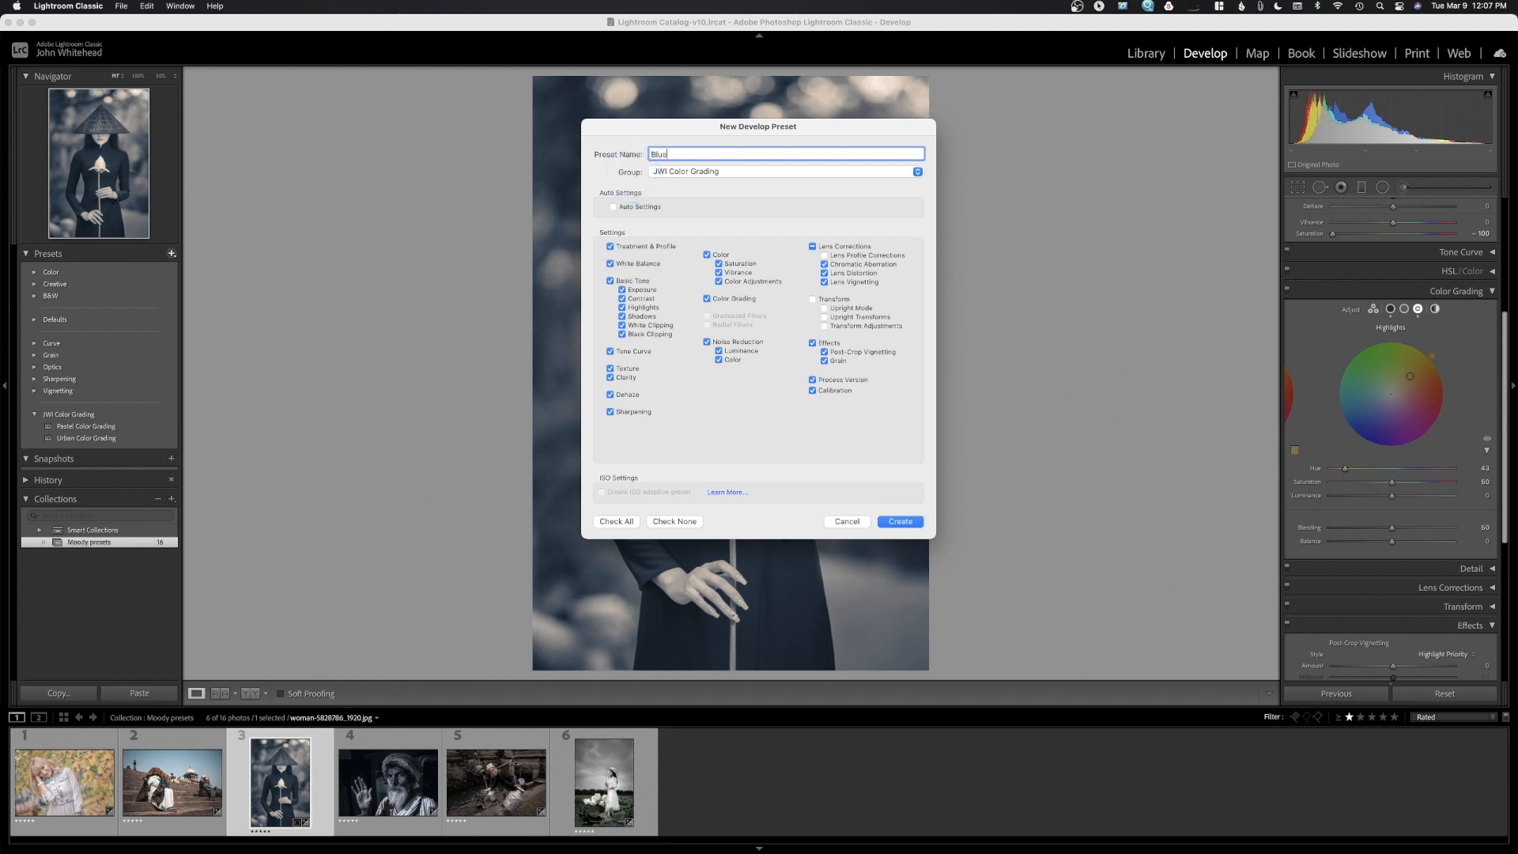
text(/Ora)
text(nge Split Tone)
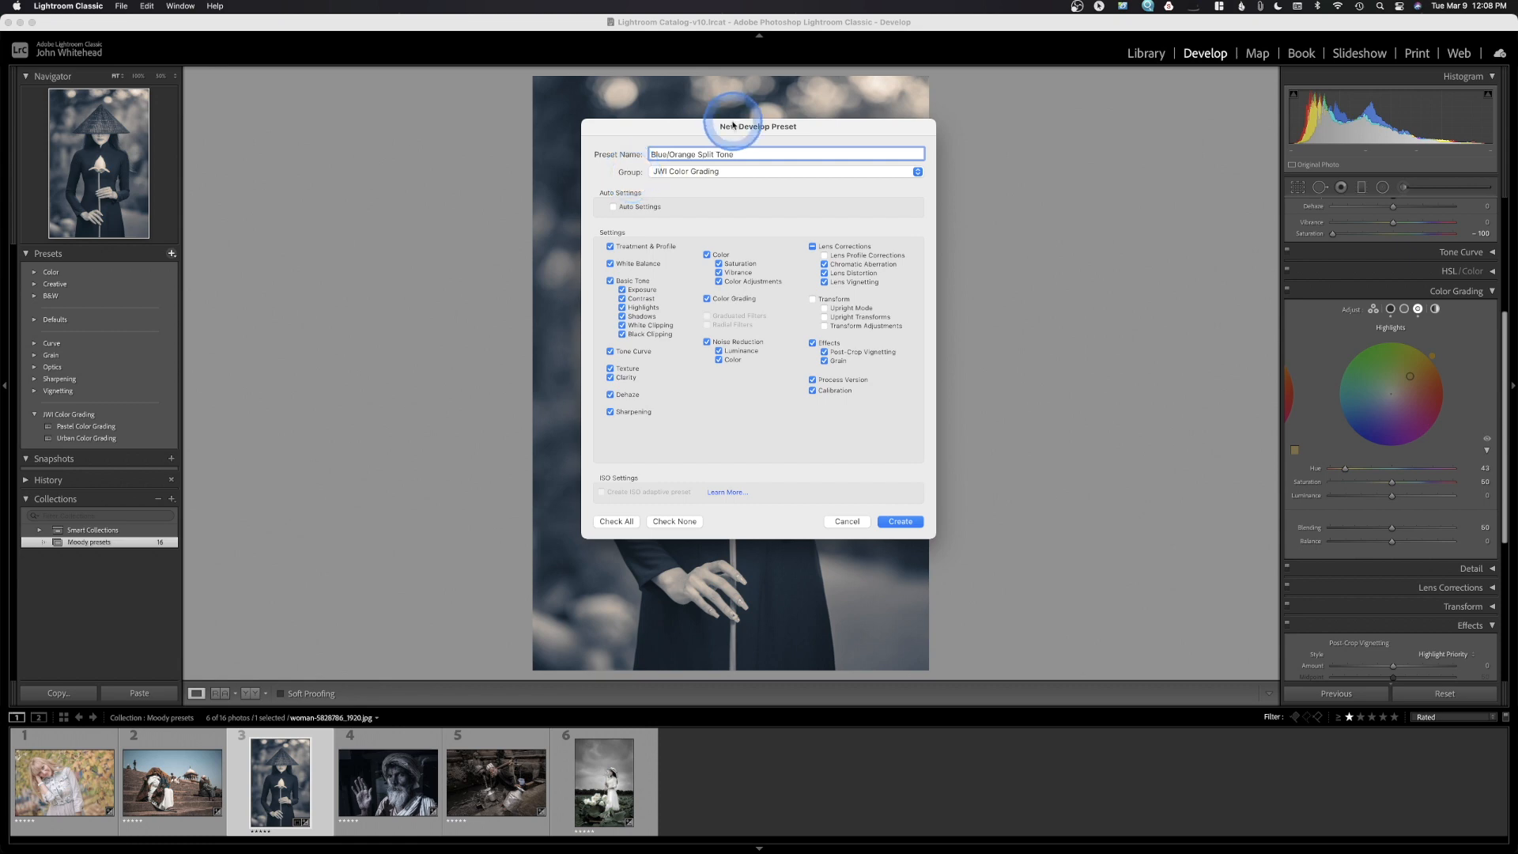
click(899, 522)
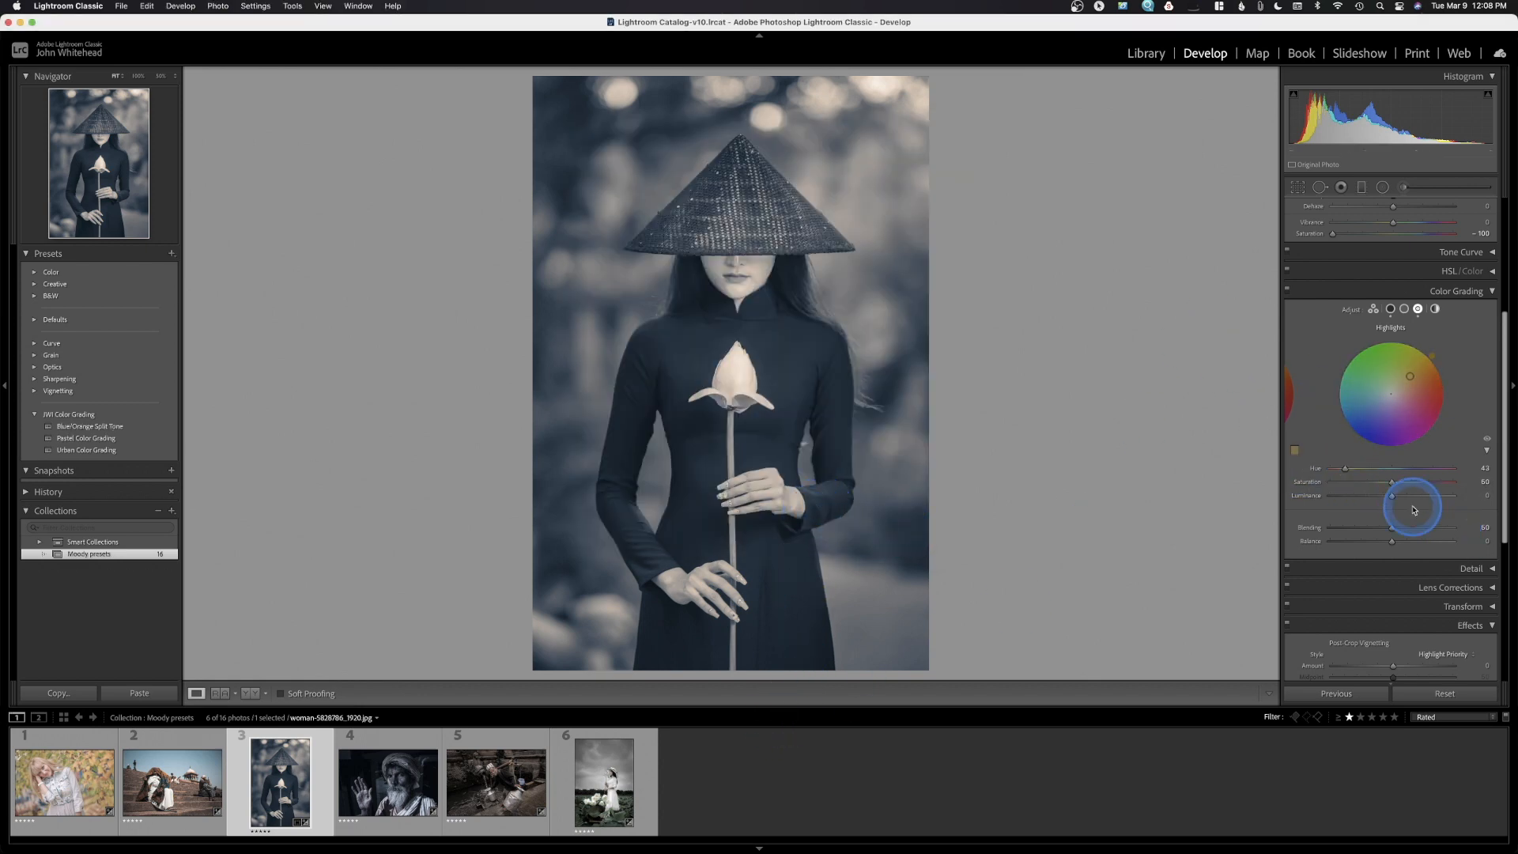
Open the old man portrait in the turban and view it Before/After side by side
click(389, 793)
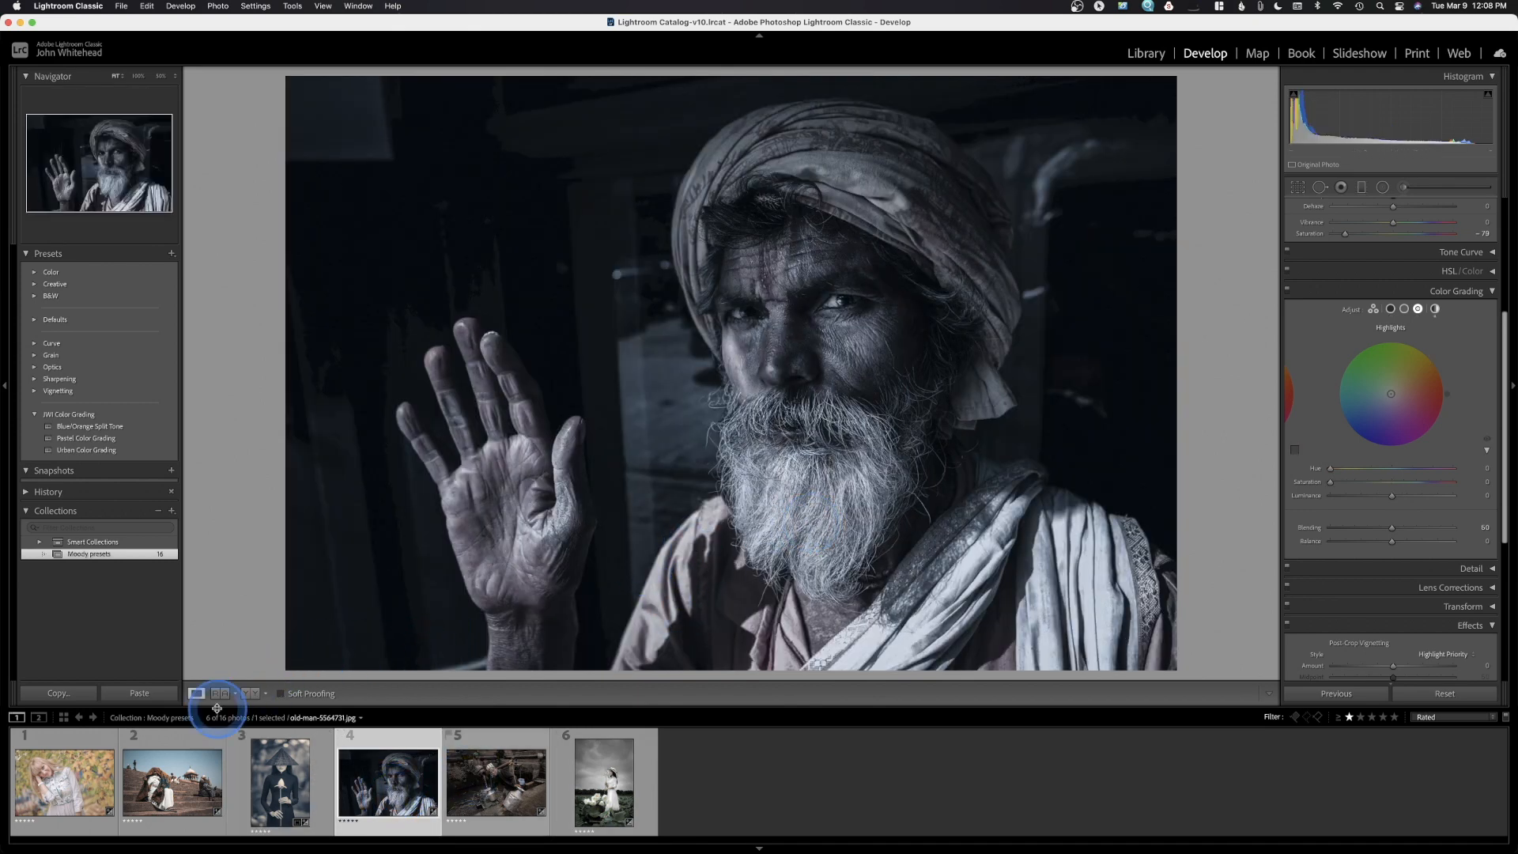
click(249, 694)
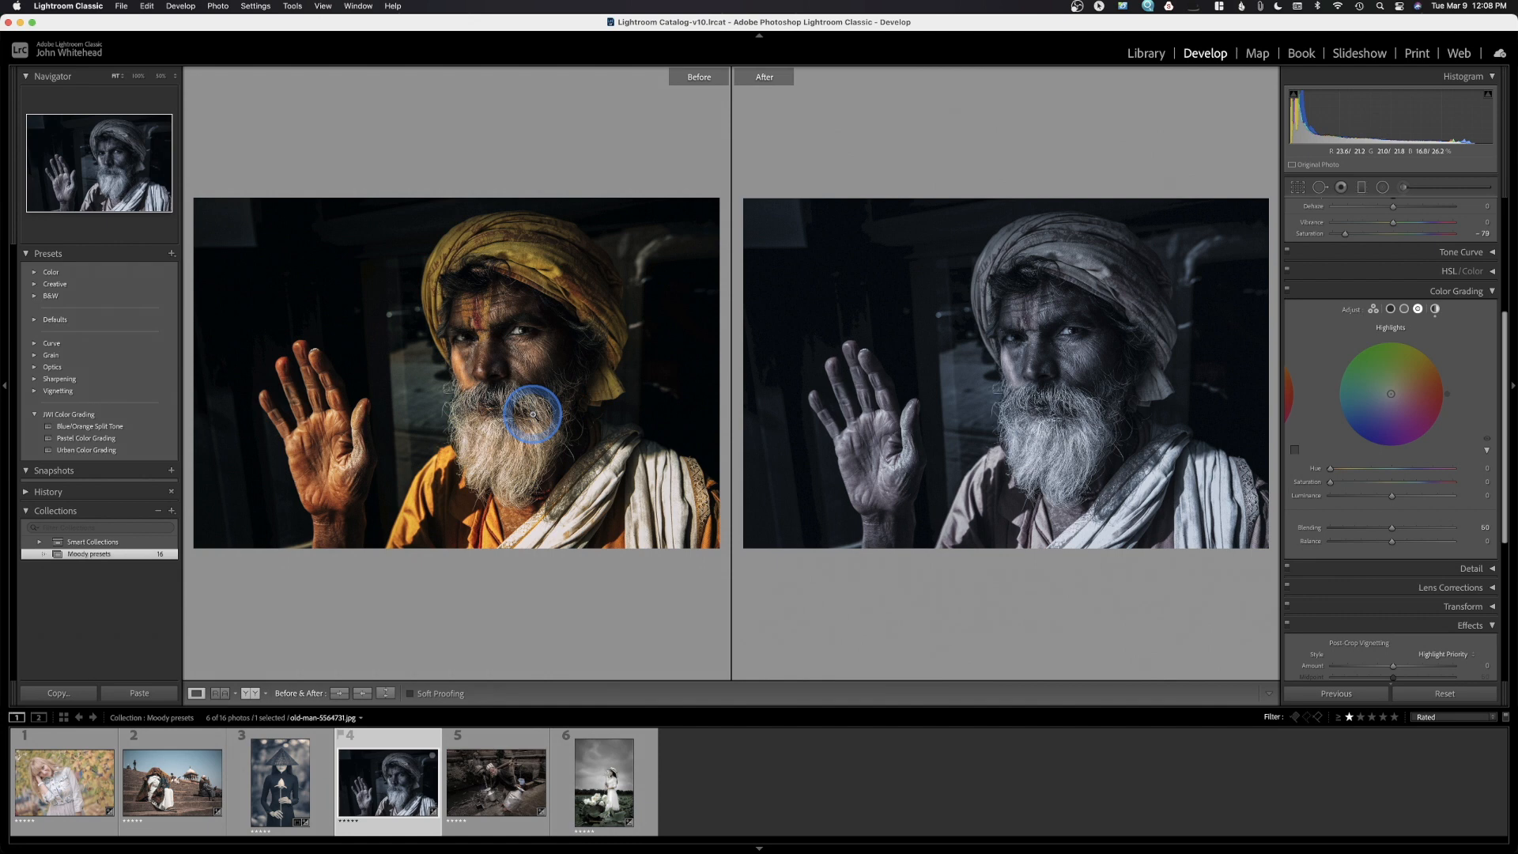
click(536, 413)
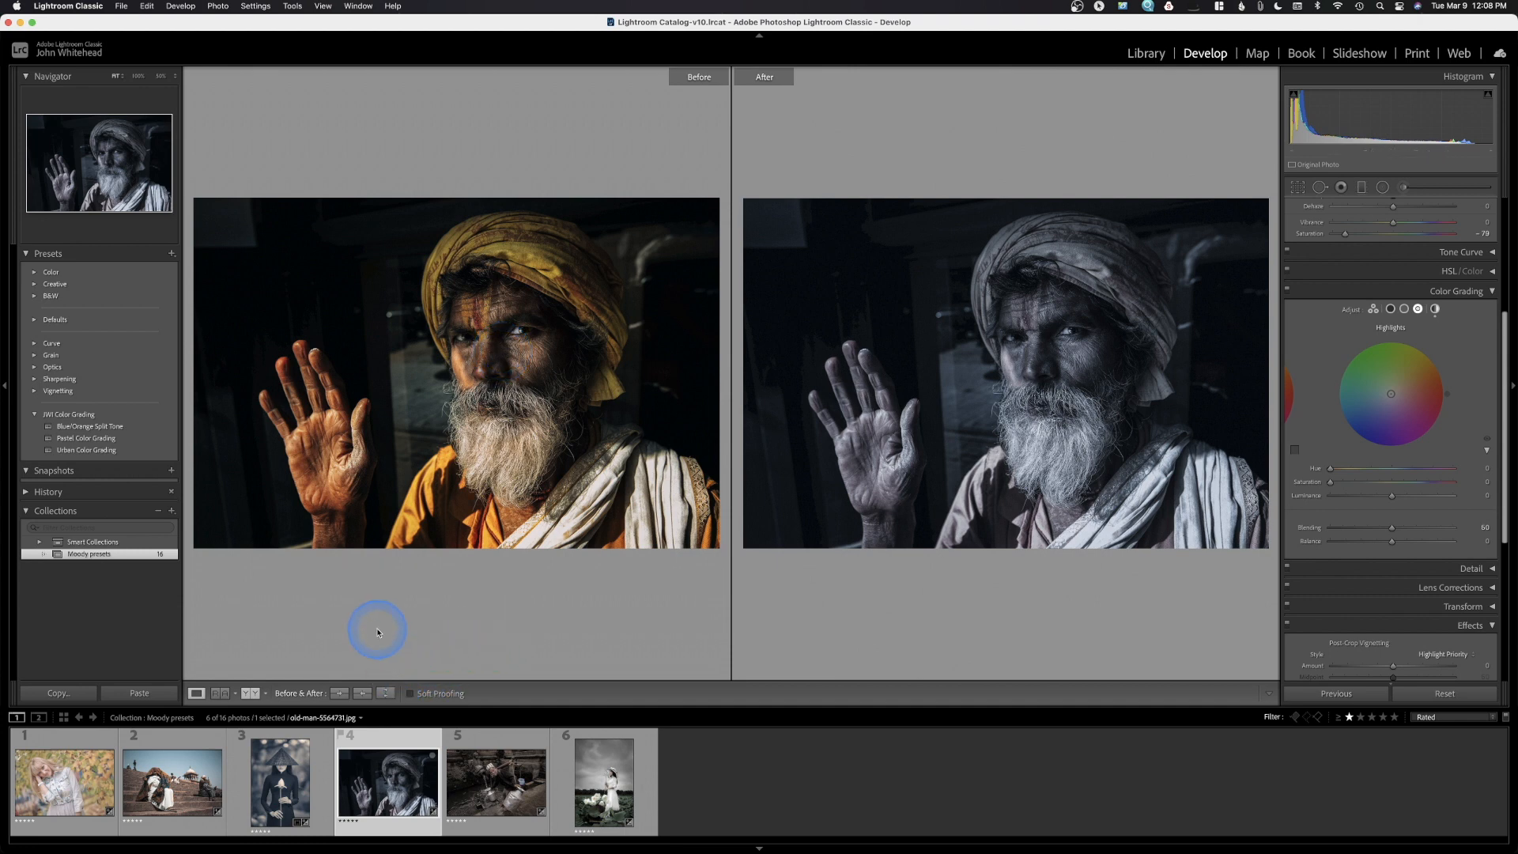
Return to Loupe view and lift the portrait's Shadows to about +75
click(197, 695)
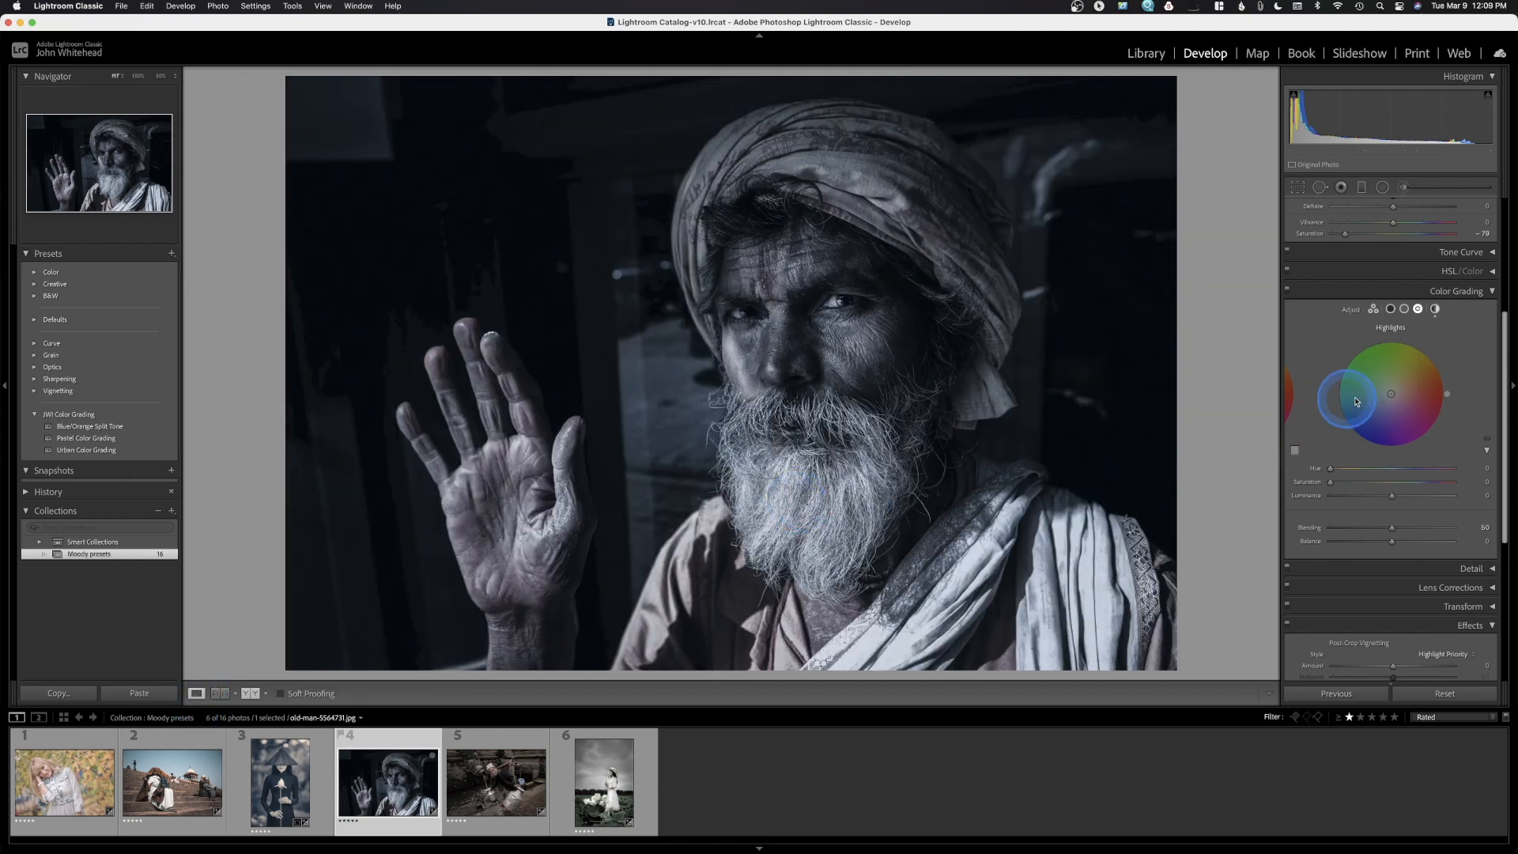
scroll(1415, 395, up, 5)
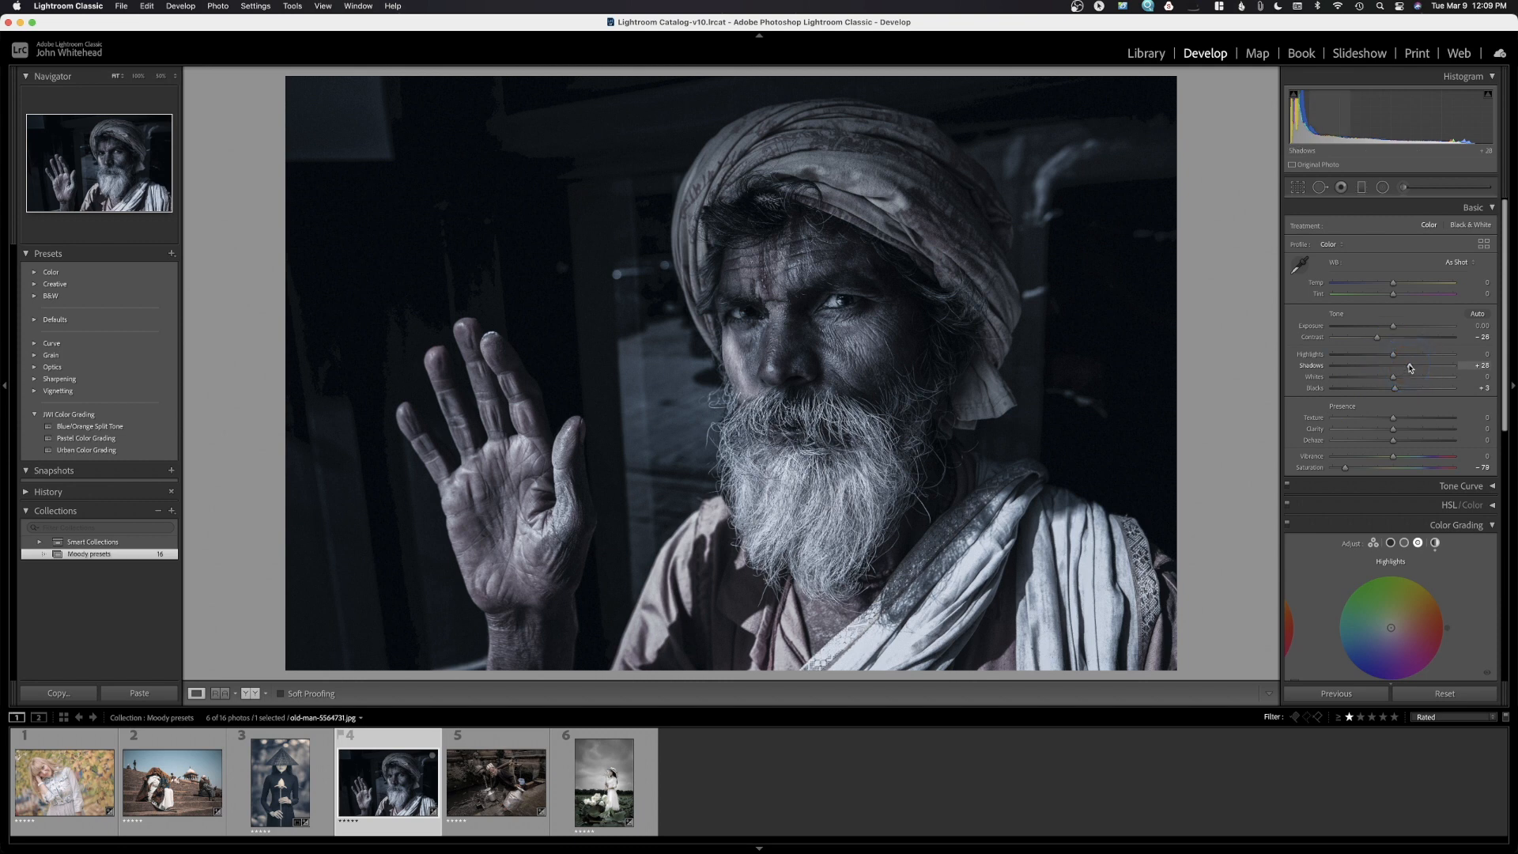
drag(1411, 368, 1507, 372)
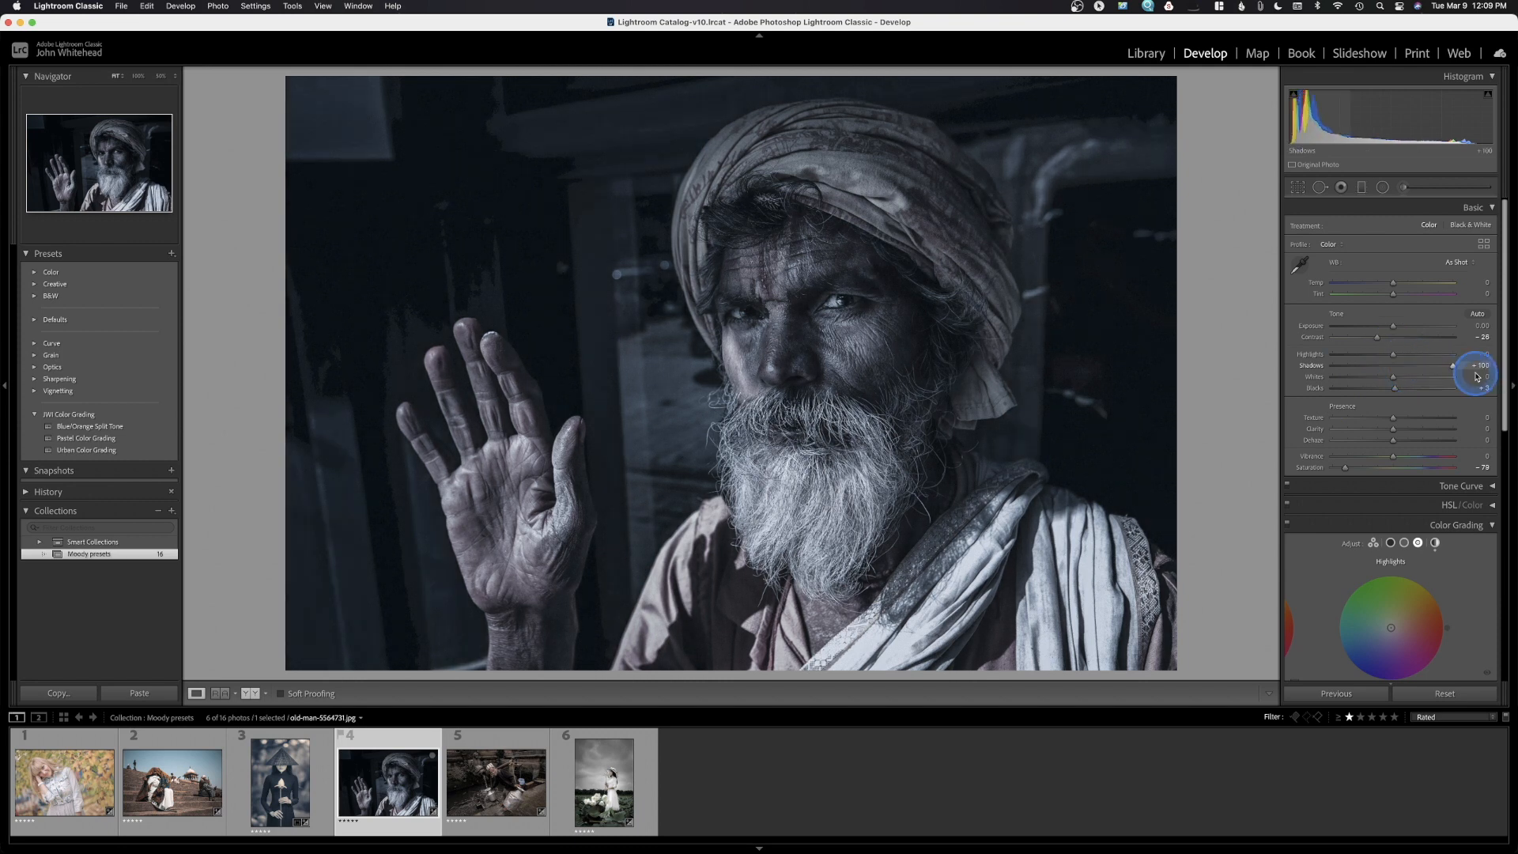
drag(1476, 377, 1439, 379)
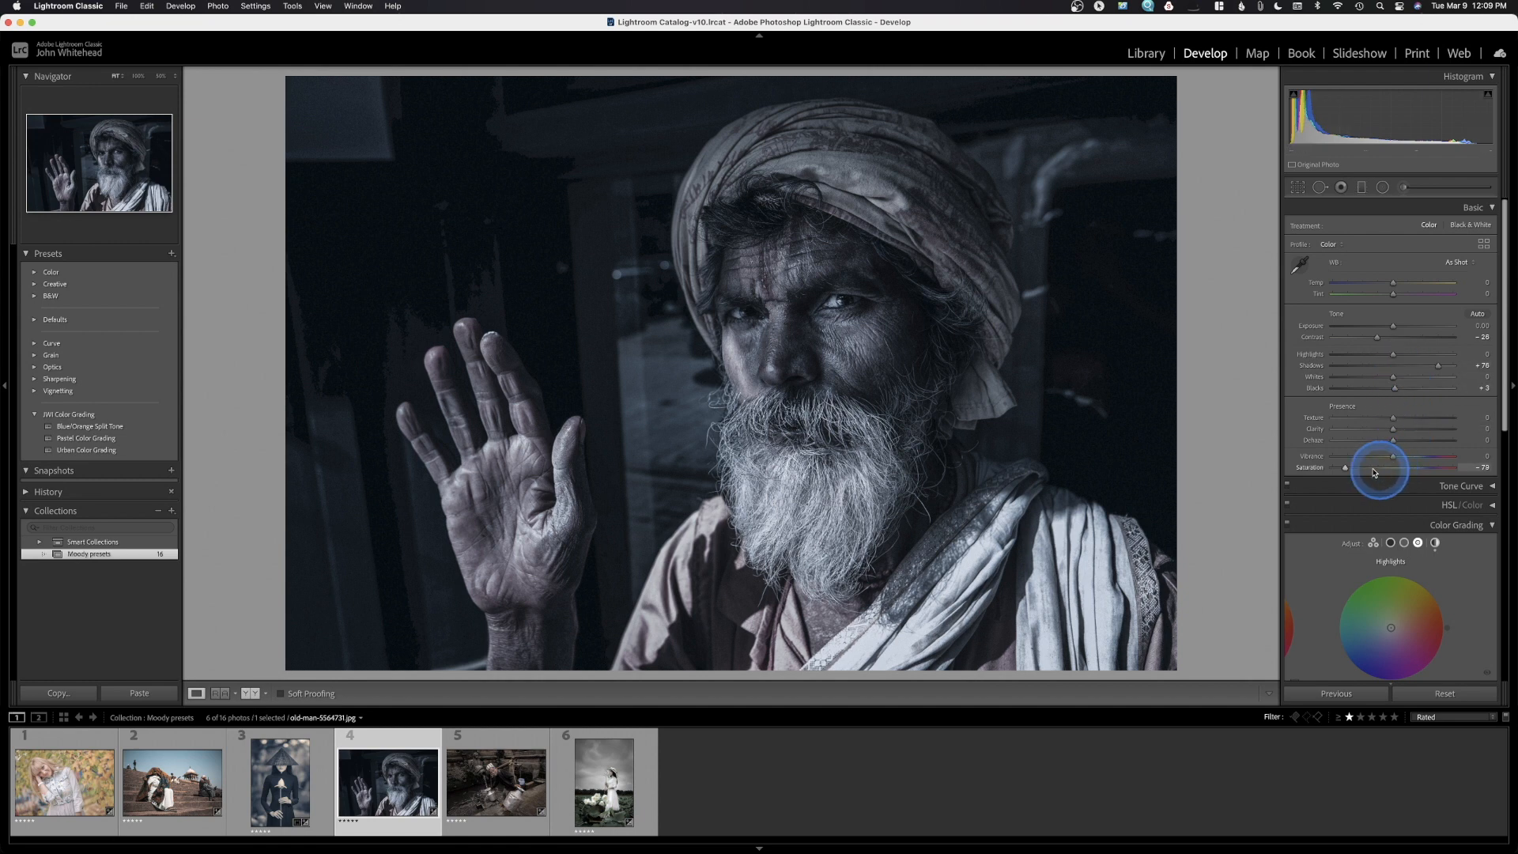
Try more Saturation, undo it, and settle Saturation near -70 to keep it desaturated
drag(1345, 467, 1391, 472)
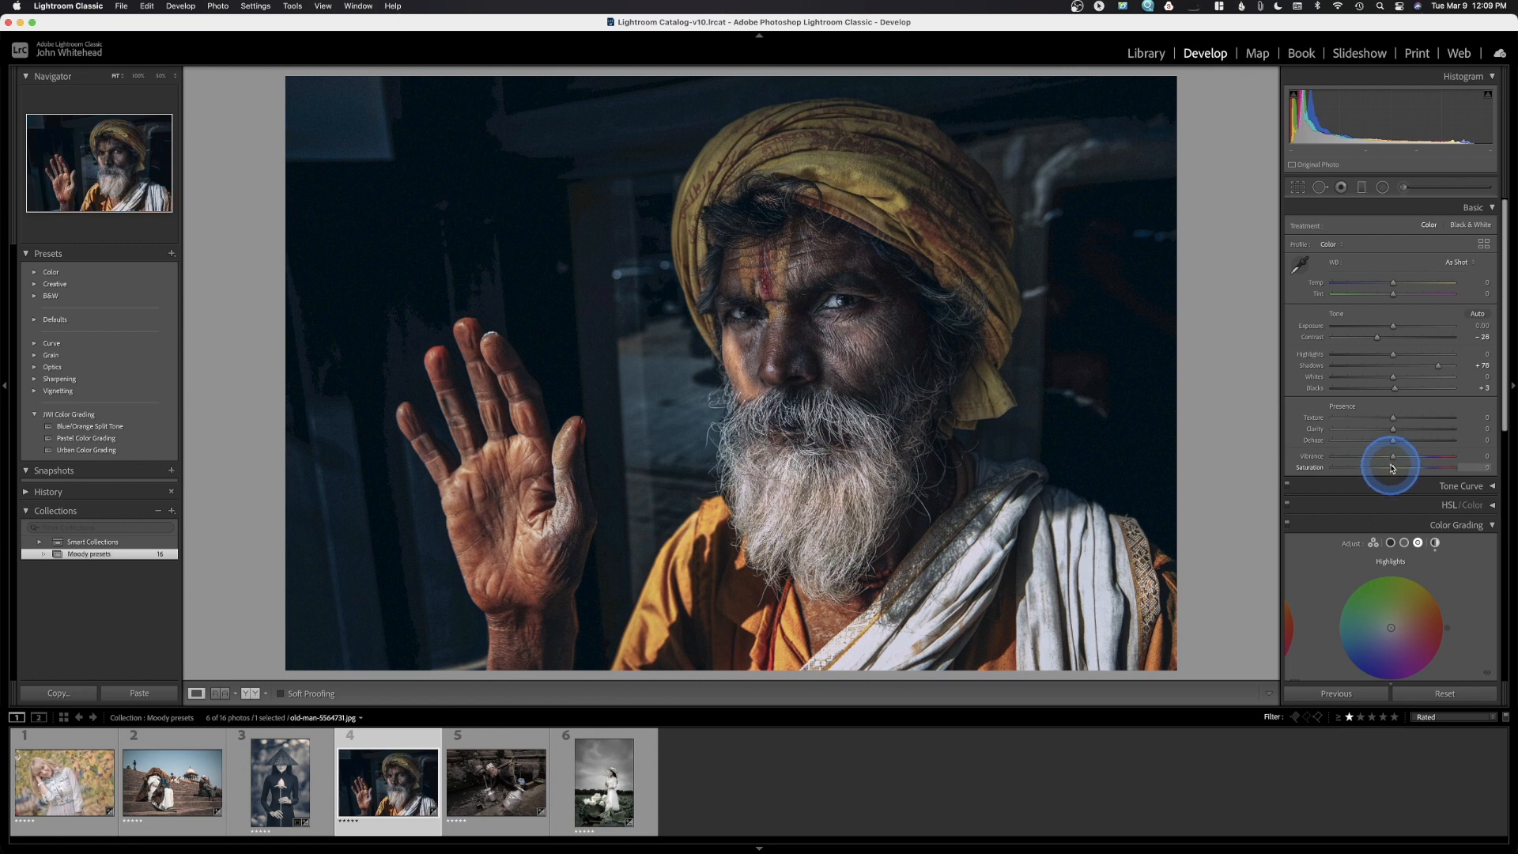
key(super+z)
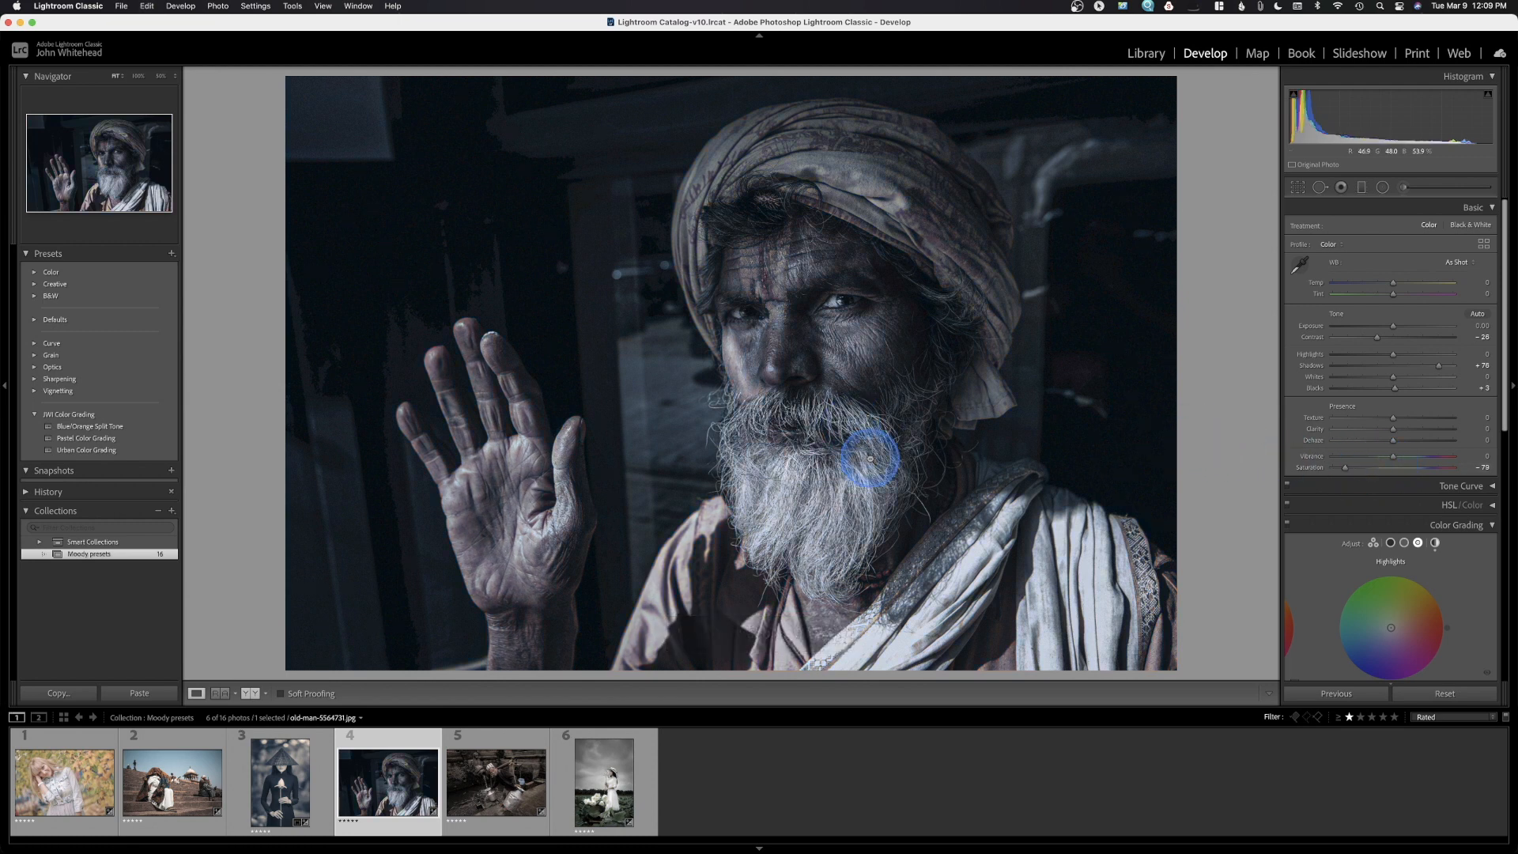
drag(1348, 473, 1363, 472)
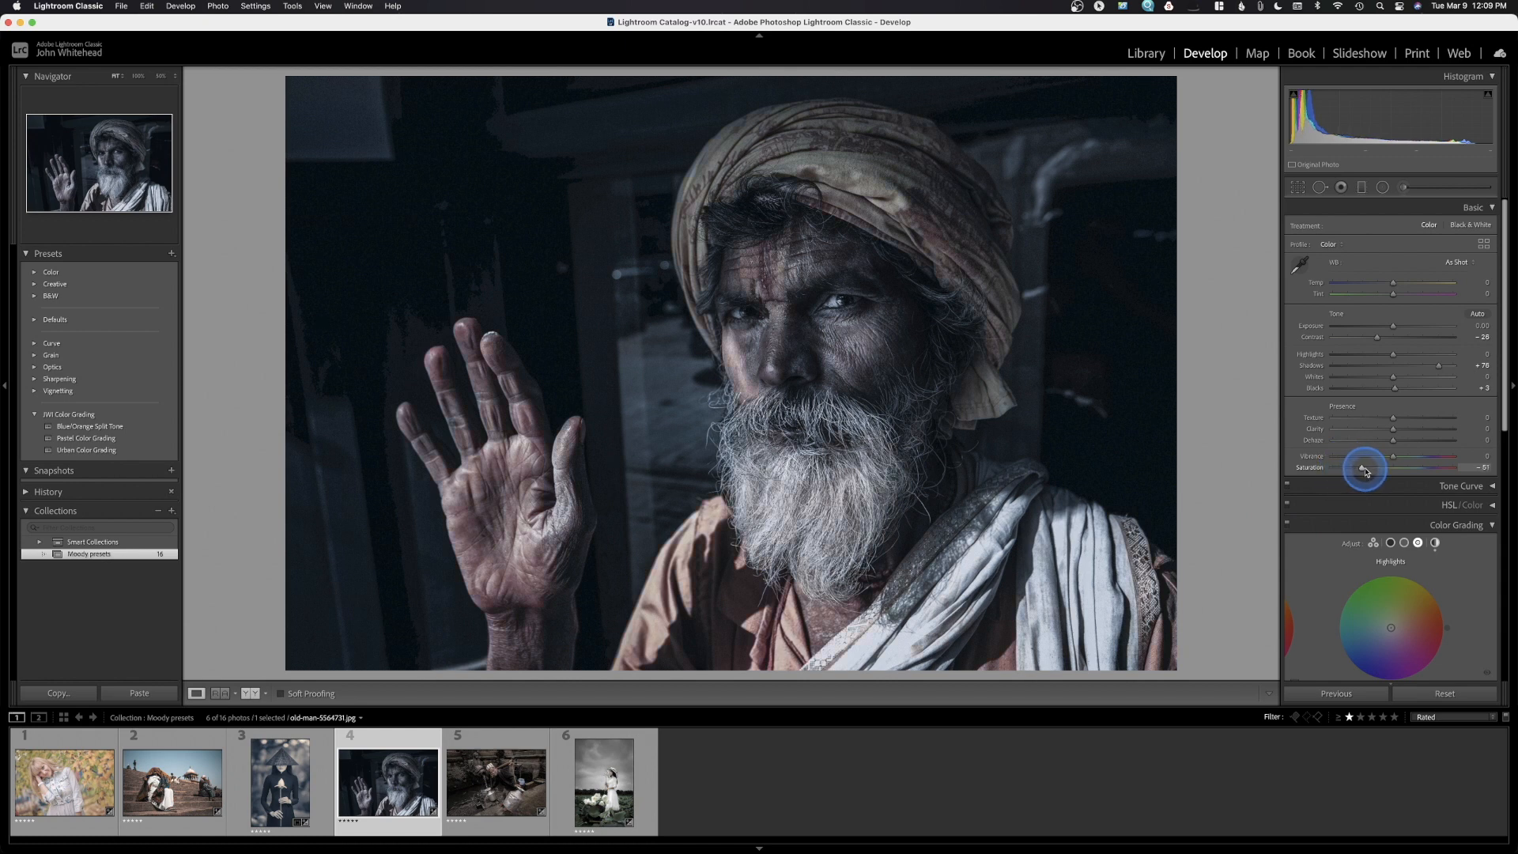
drag(1362, 473, 1357, 472)
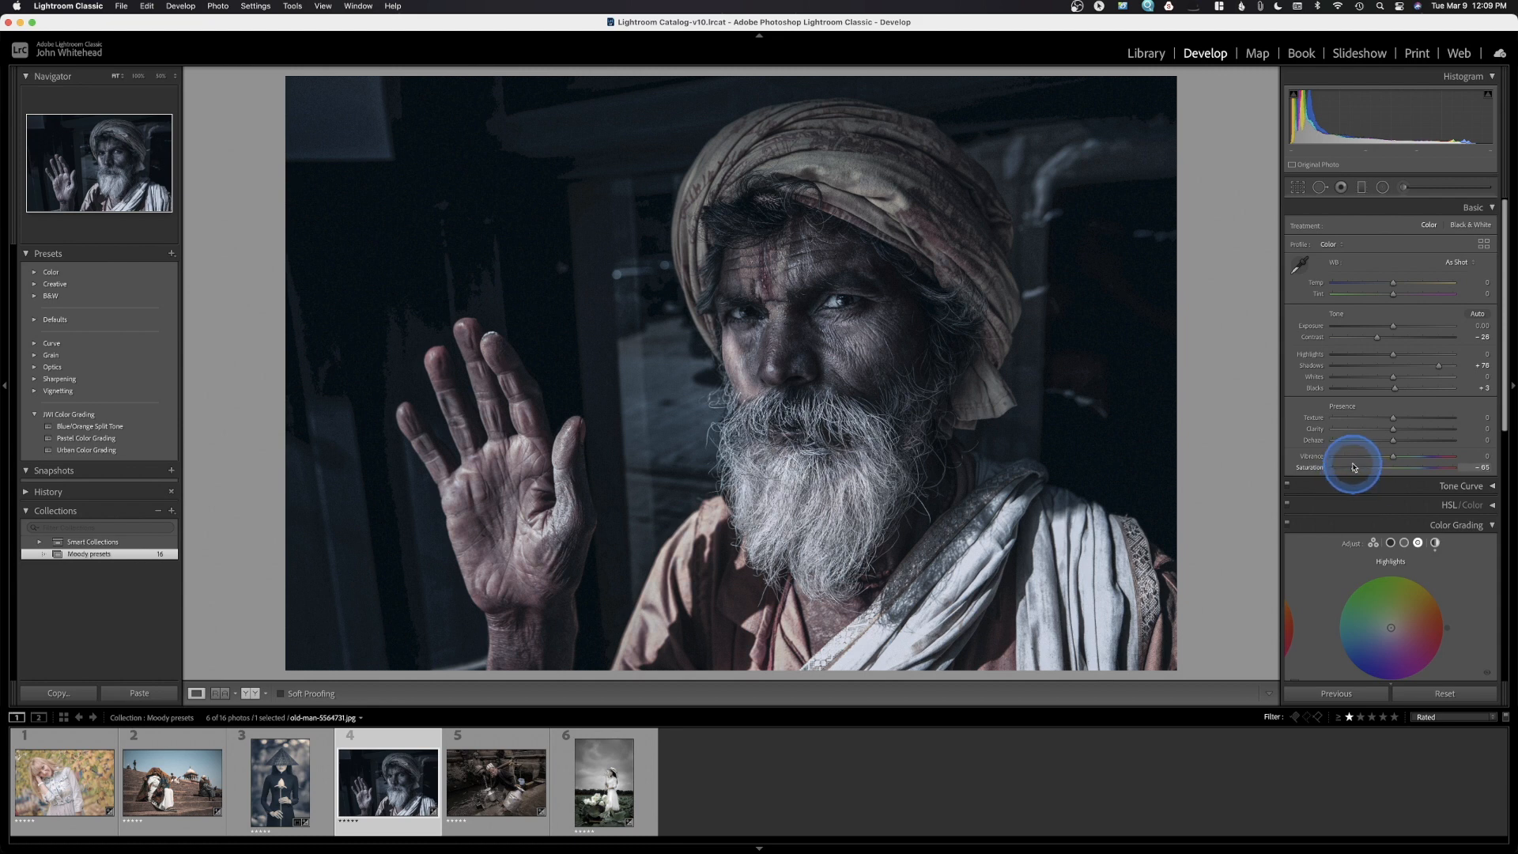
drag(1352, 467, 1352, 472)
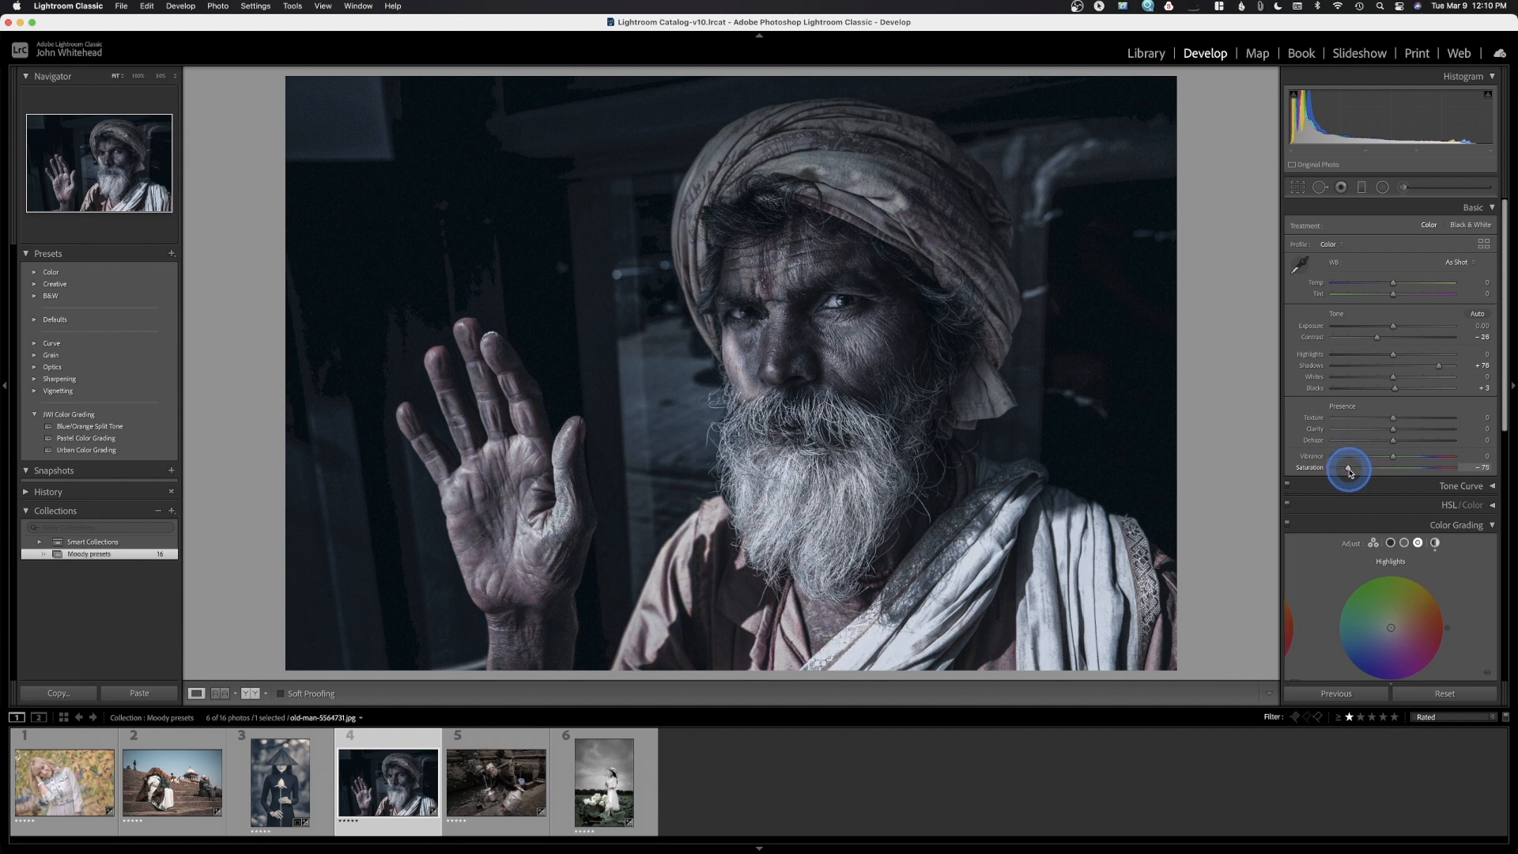
Set the Global color grade to Hue 228, Saturation 40 and Luminance -14
scroll(1353, 470, down, 5)
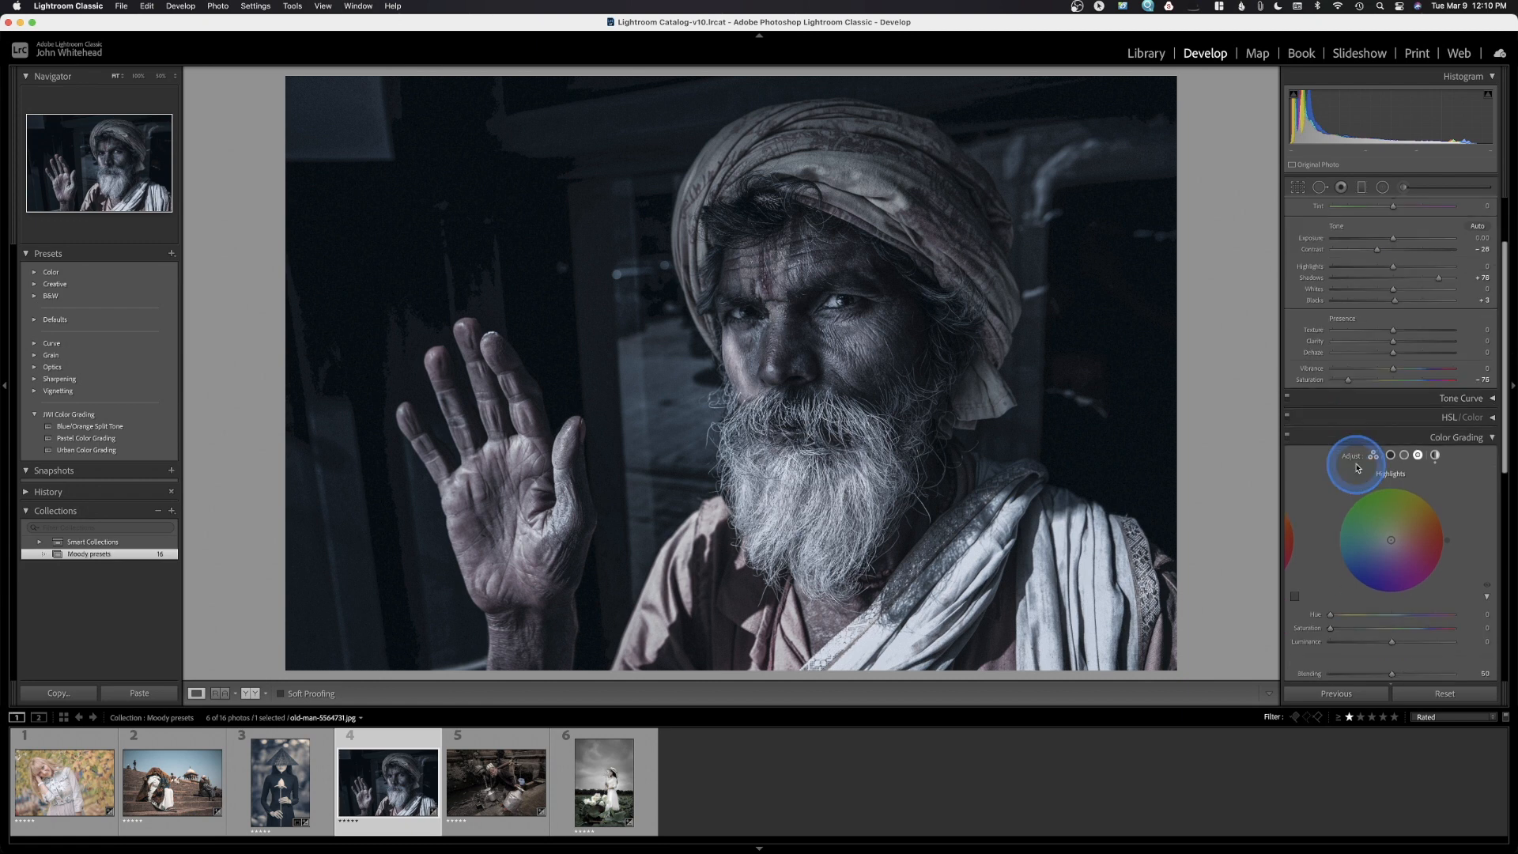
scroll(1357, 468, down, 4)
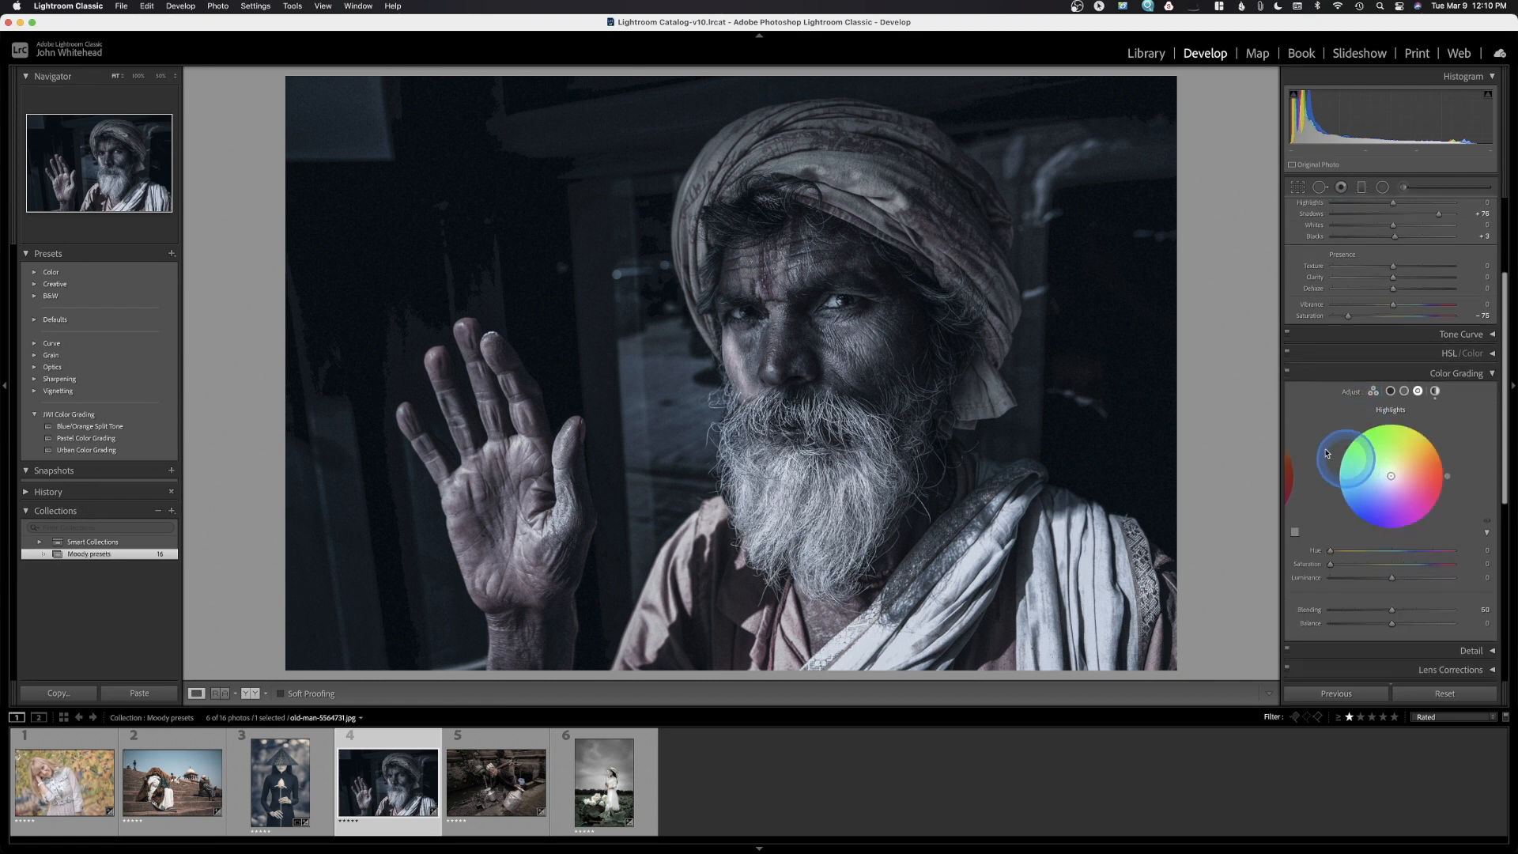
click(1436, 393)
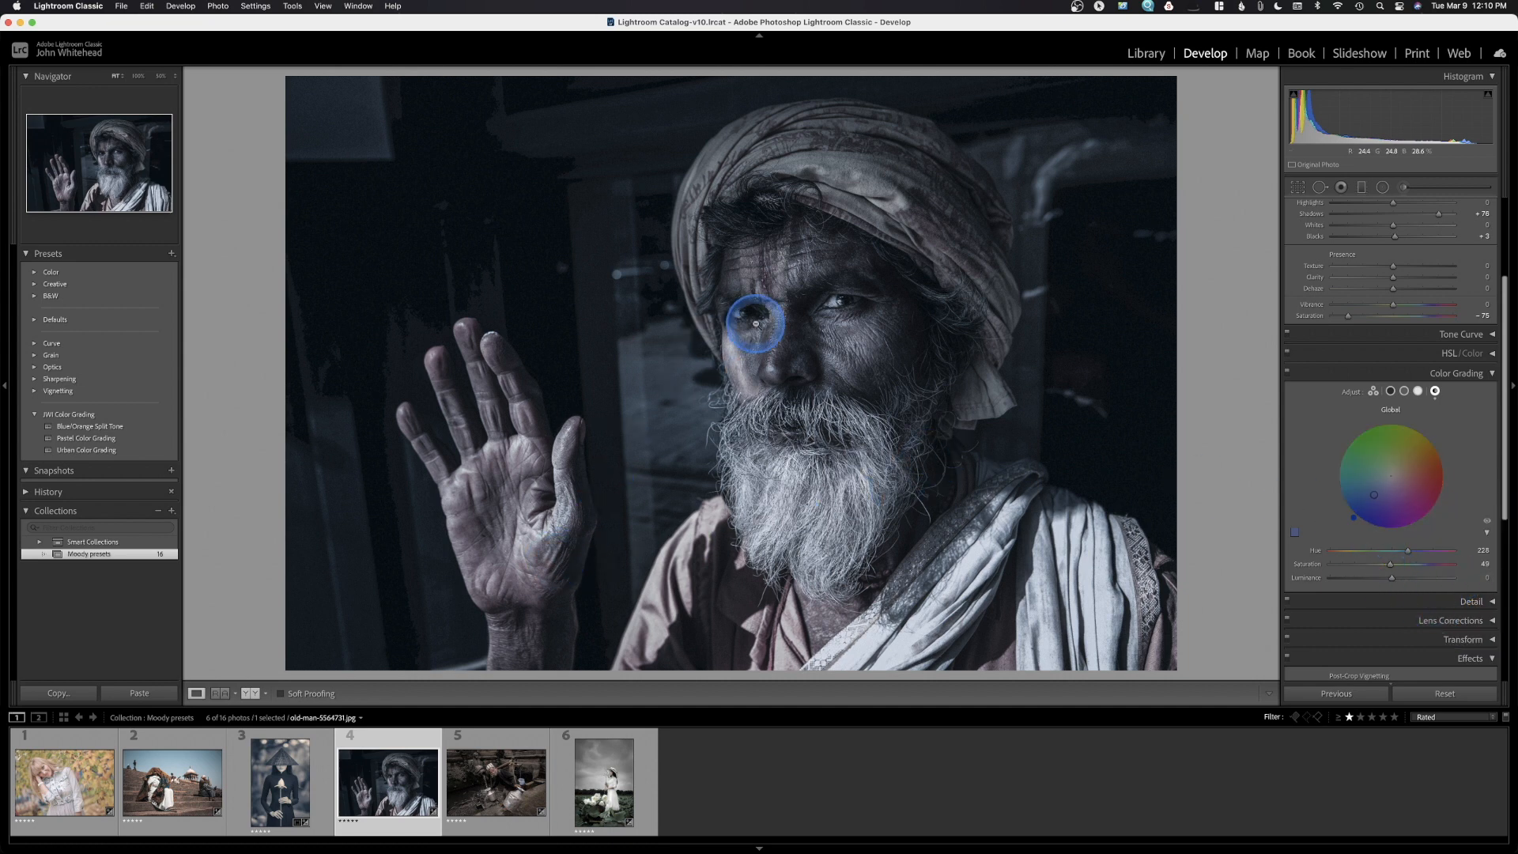
drag(1392, 564, 1443, 565)
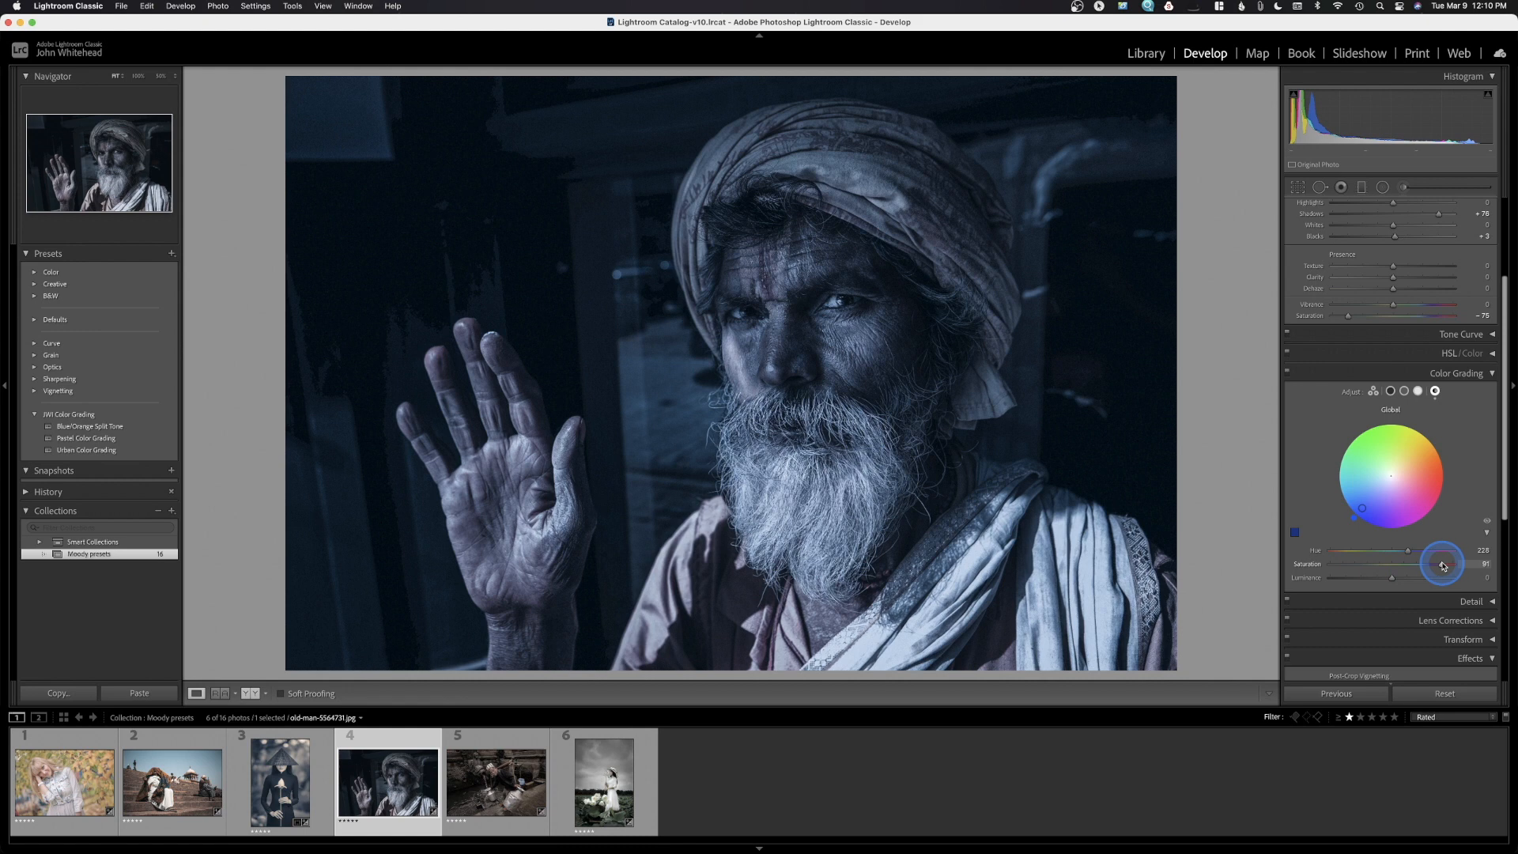
drag(1443, 565, 1390, 578)
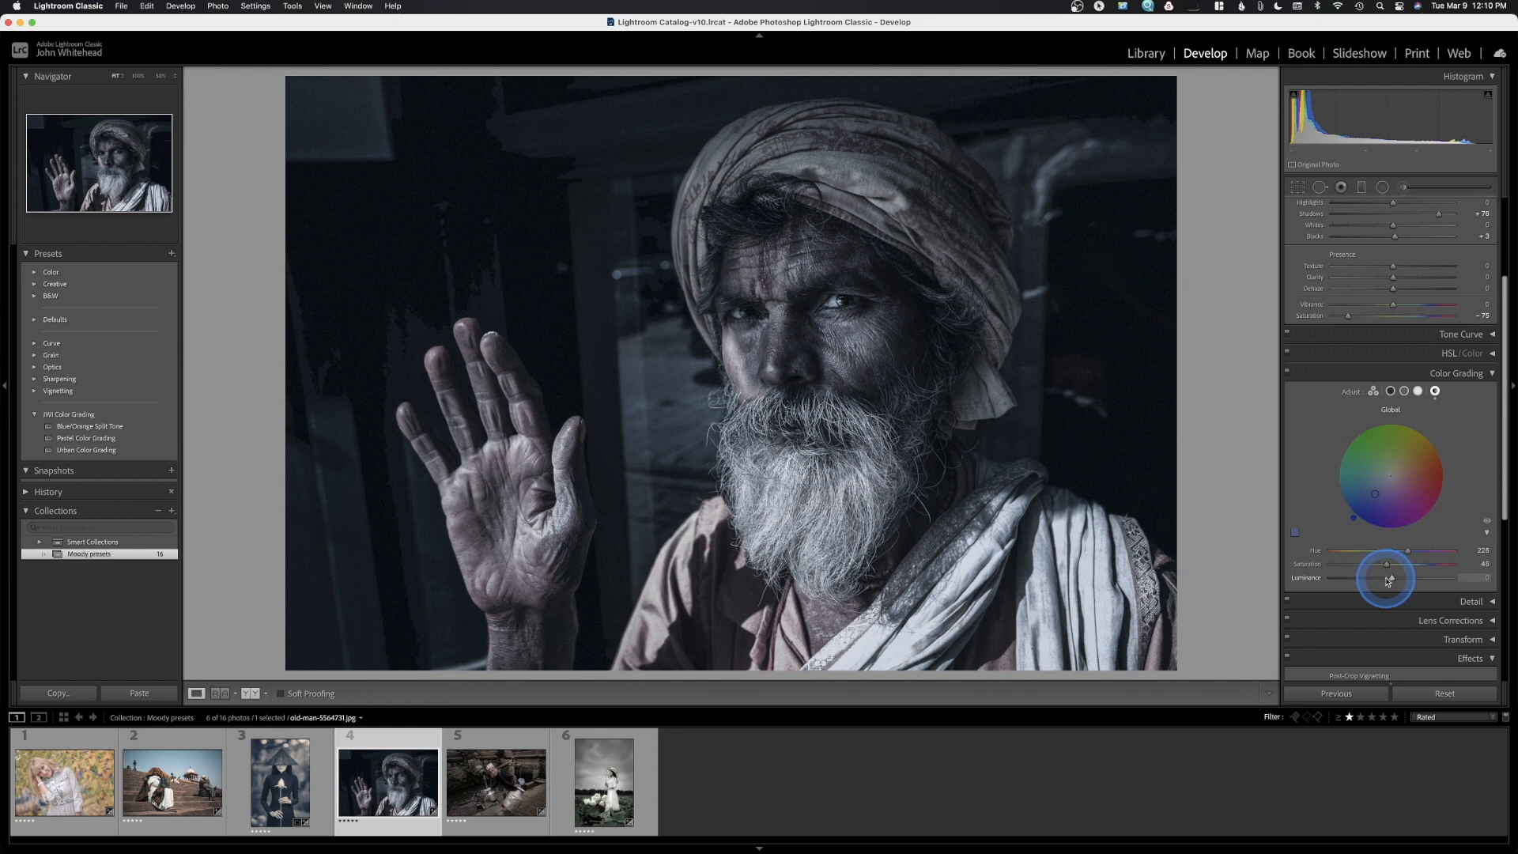
drag(1390, 582, 1127, 592)
drag(1268, 606, 1381, 607)
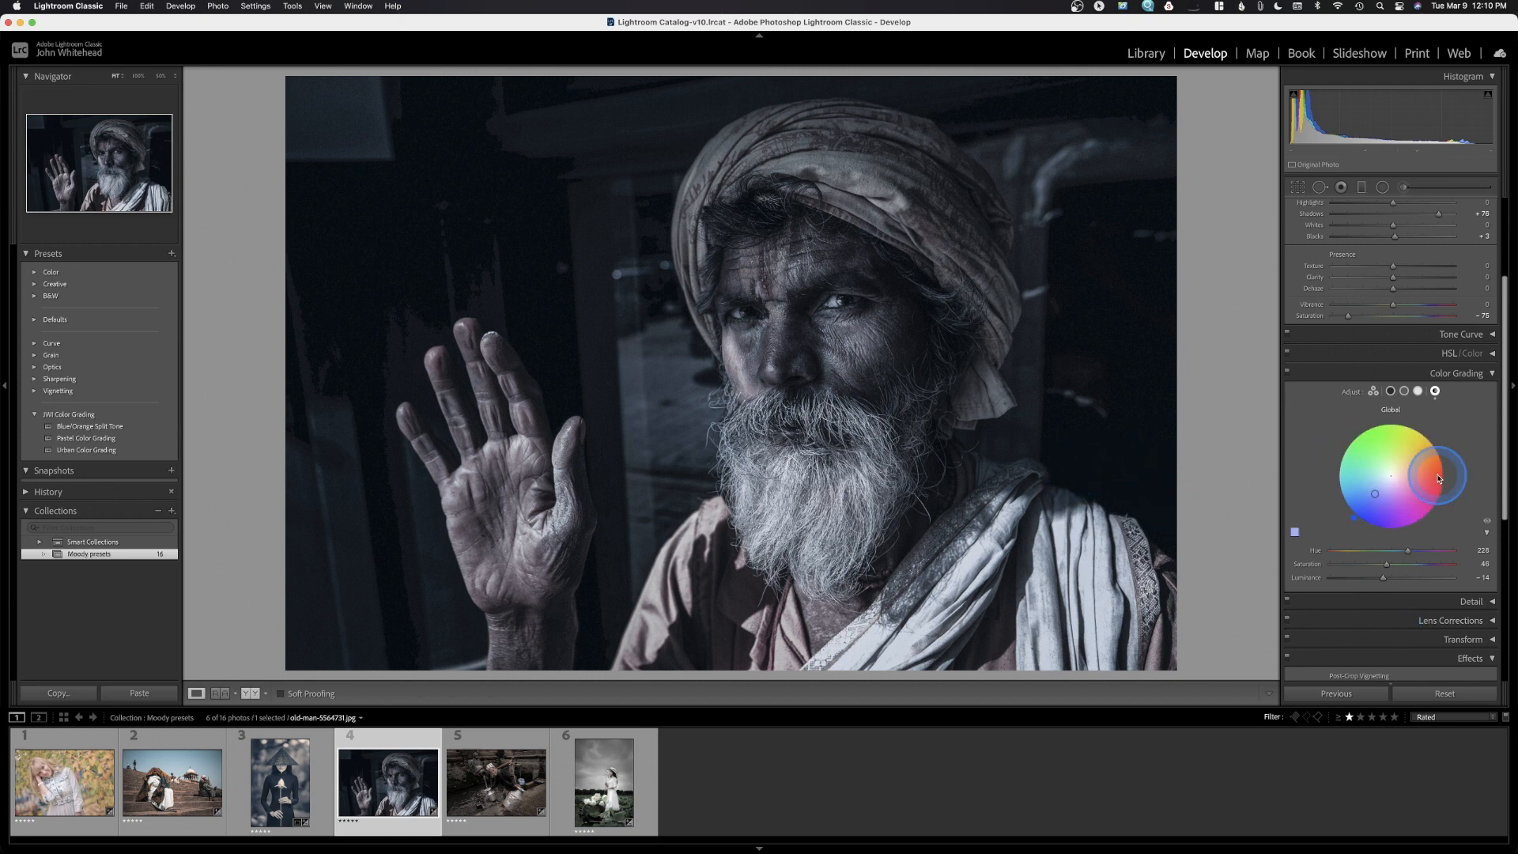
Add a slight Post-Crop Vignette, Amount about -14, to darken the portrait's edges
click(1493, 602)
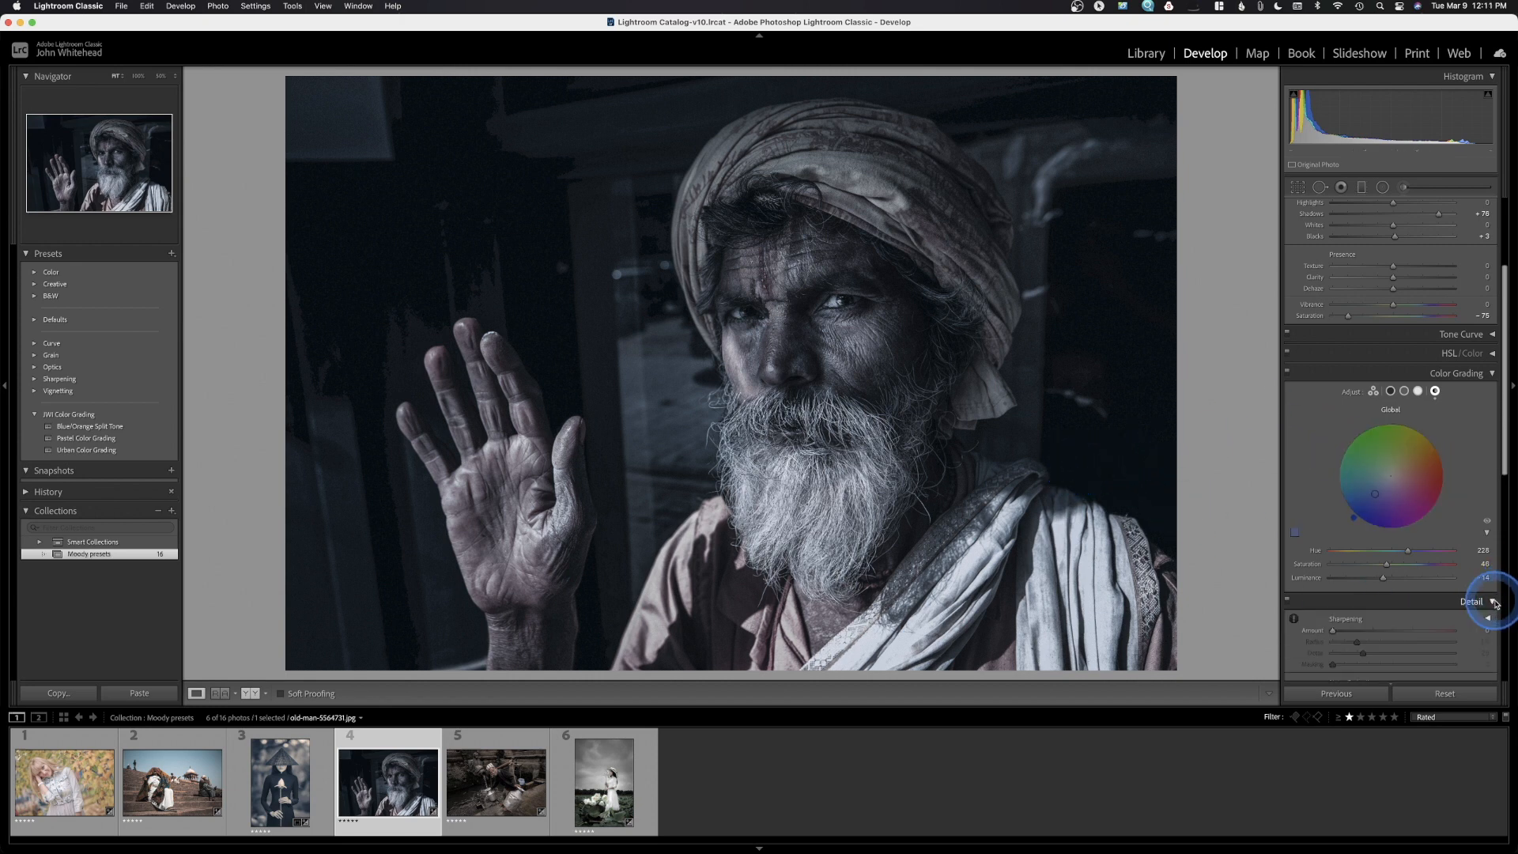
click(1494, 603)
click(1494, 602)
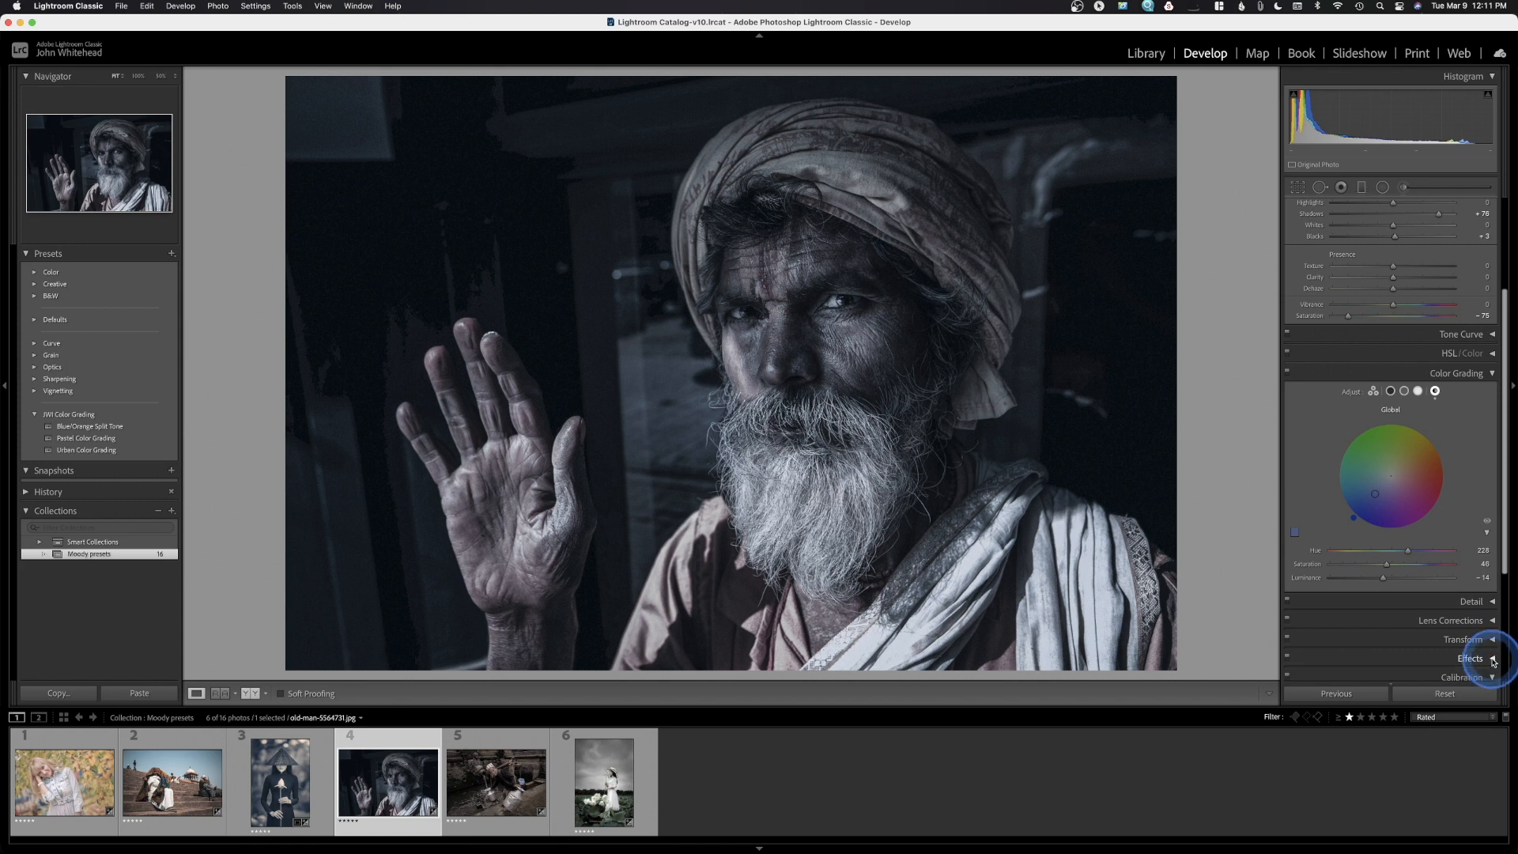
scroll(1492, 660, down, 4)
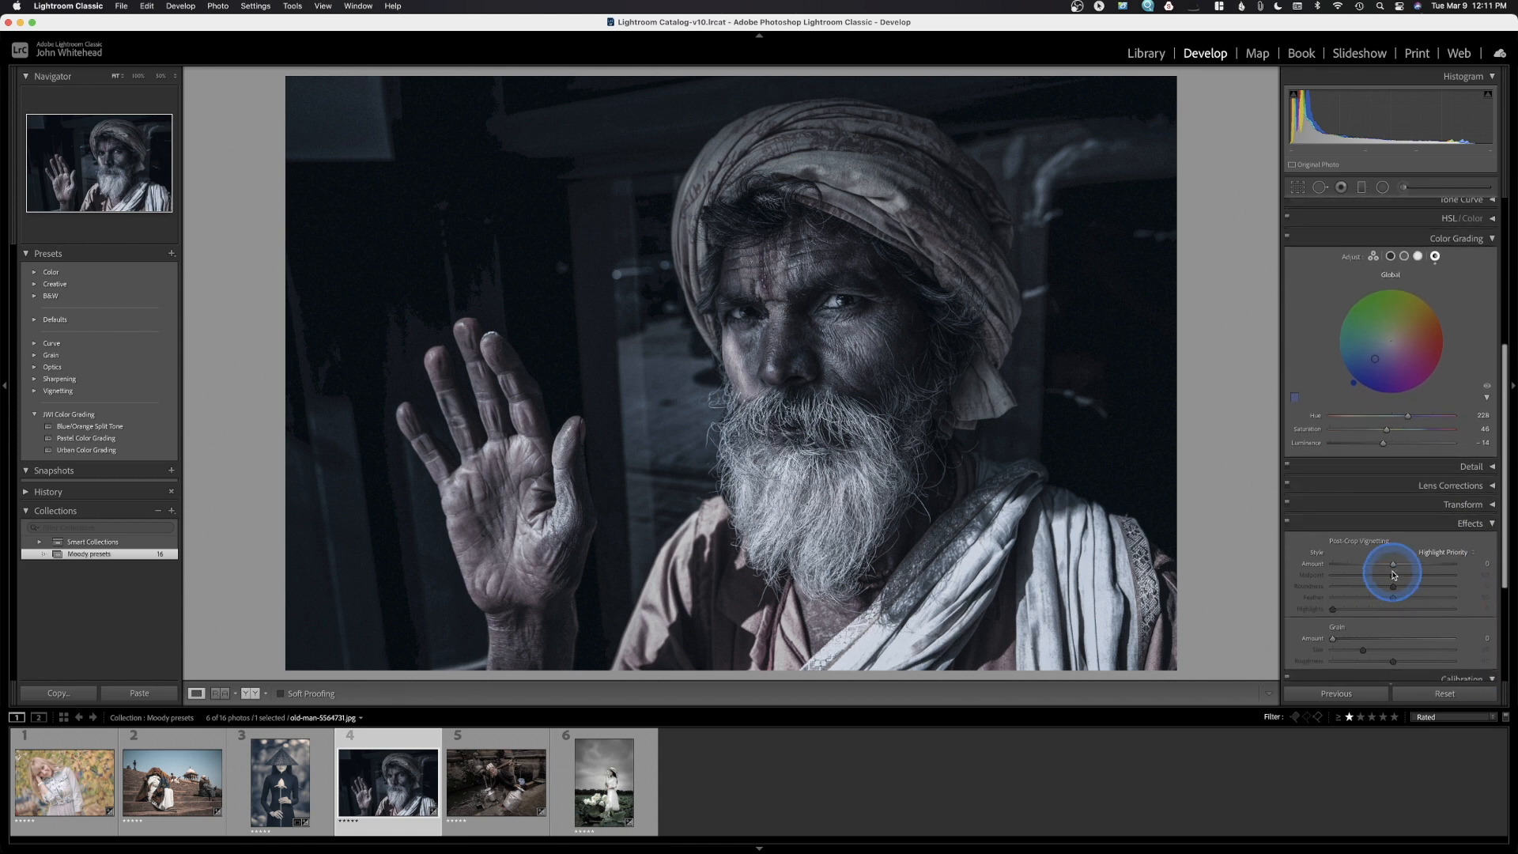
drag(1393, 564, 1384, 566)
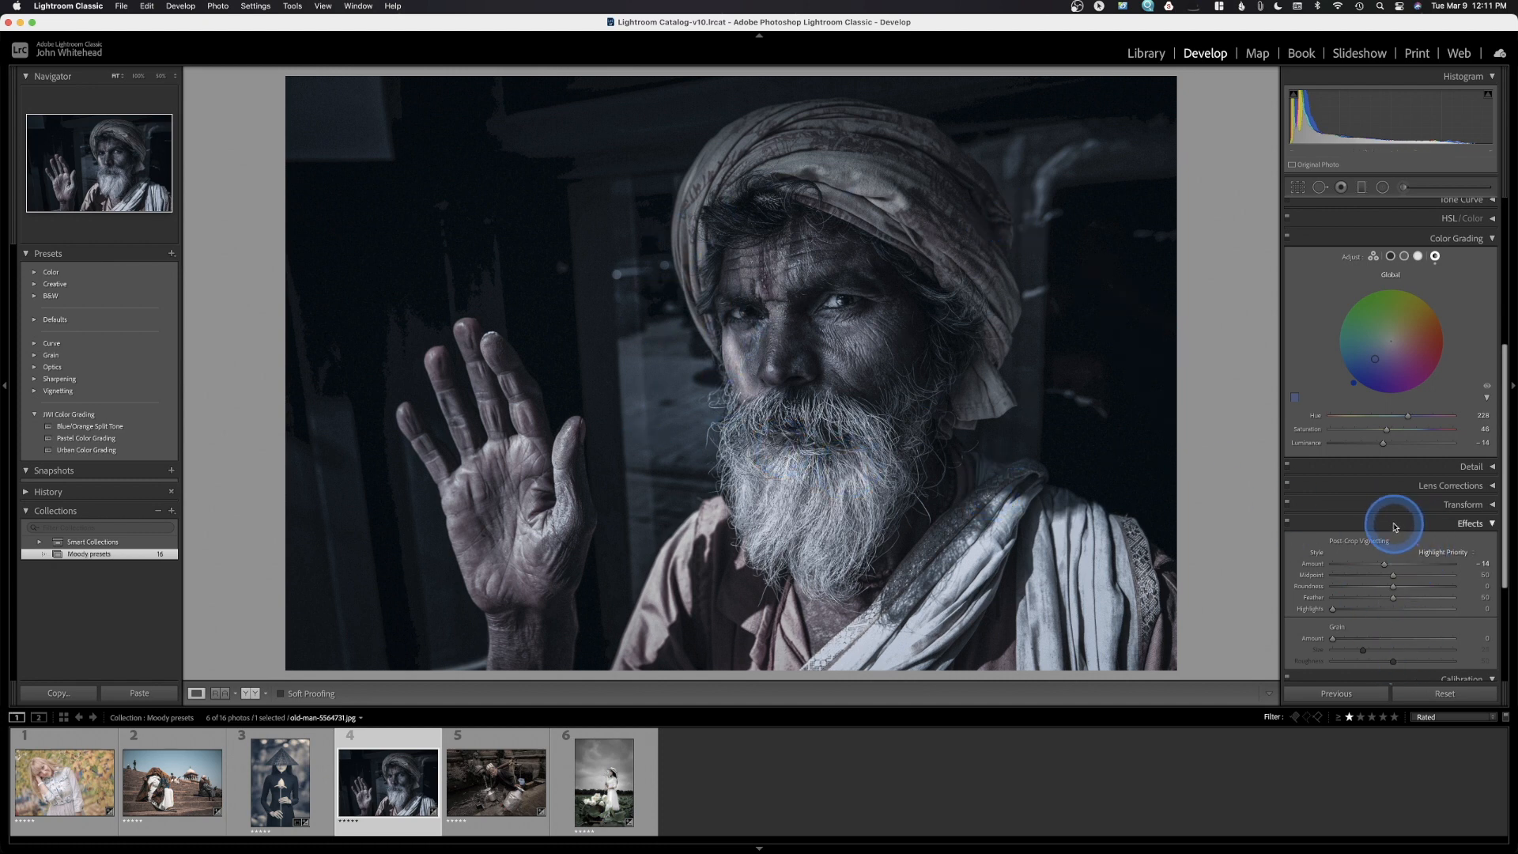
scroll(1396, 528, down, 5)
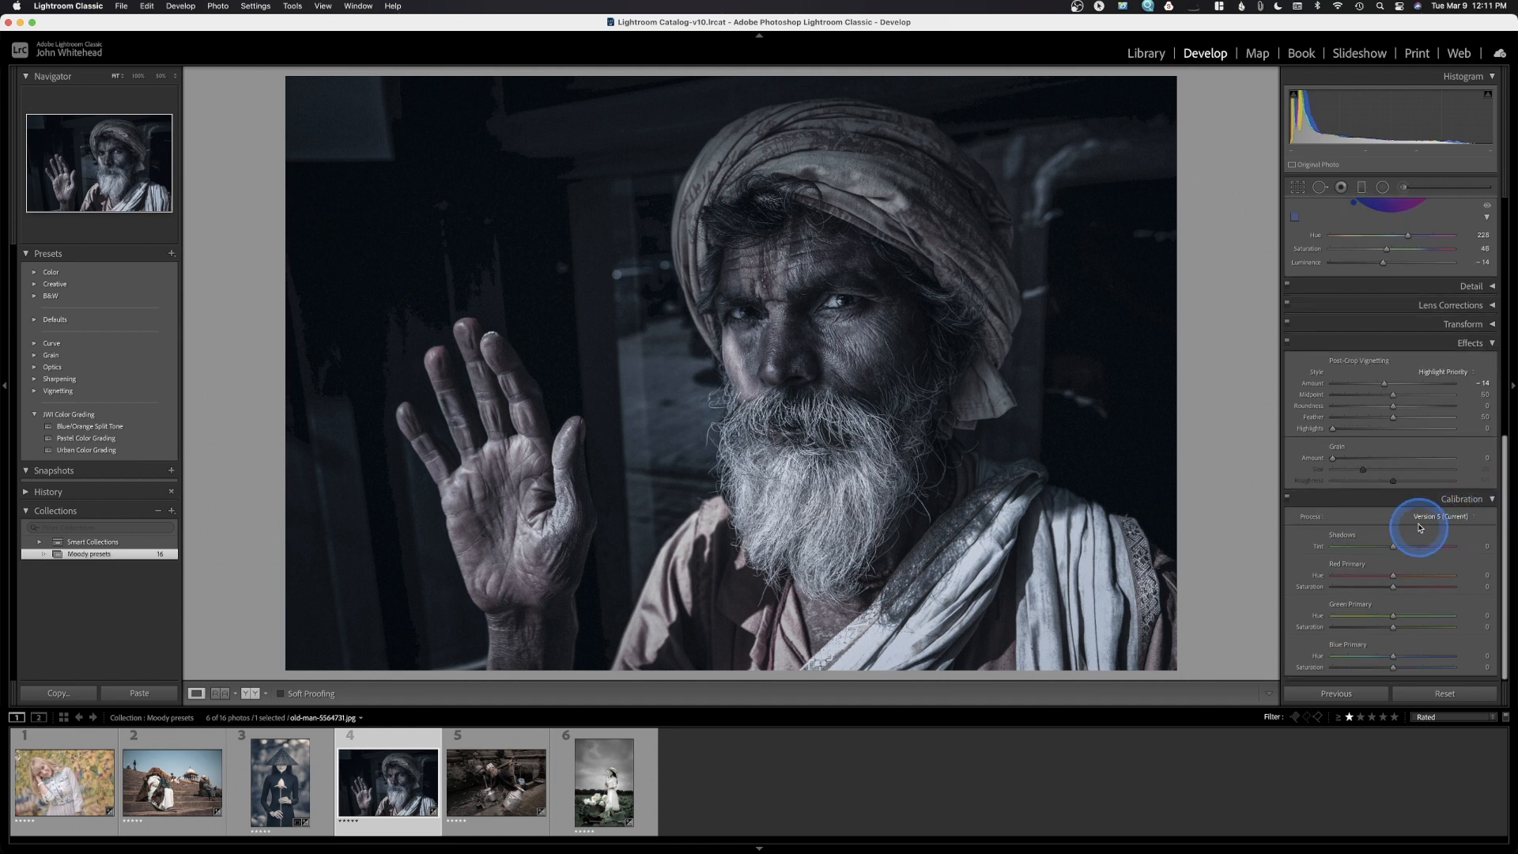
Set the portrait's Clarity to +14 in the Basic panel
scroll(1469, 530, up, 11)
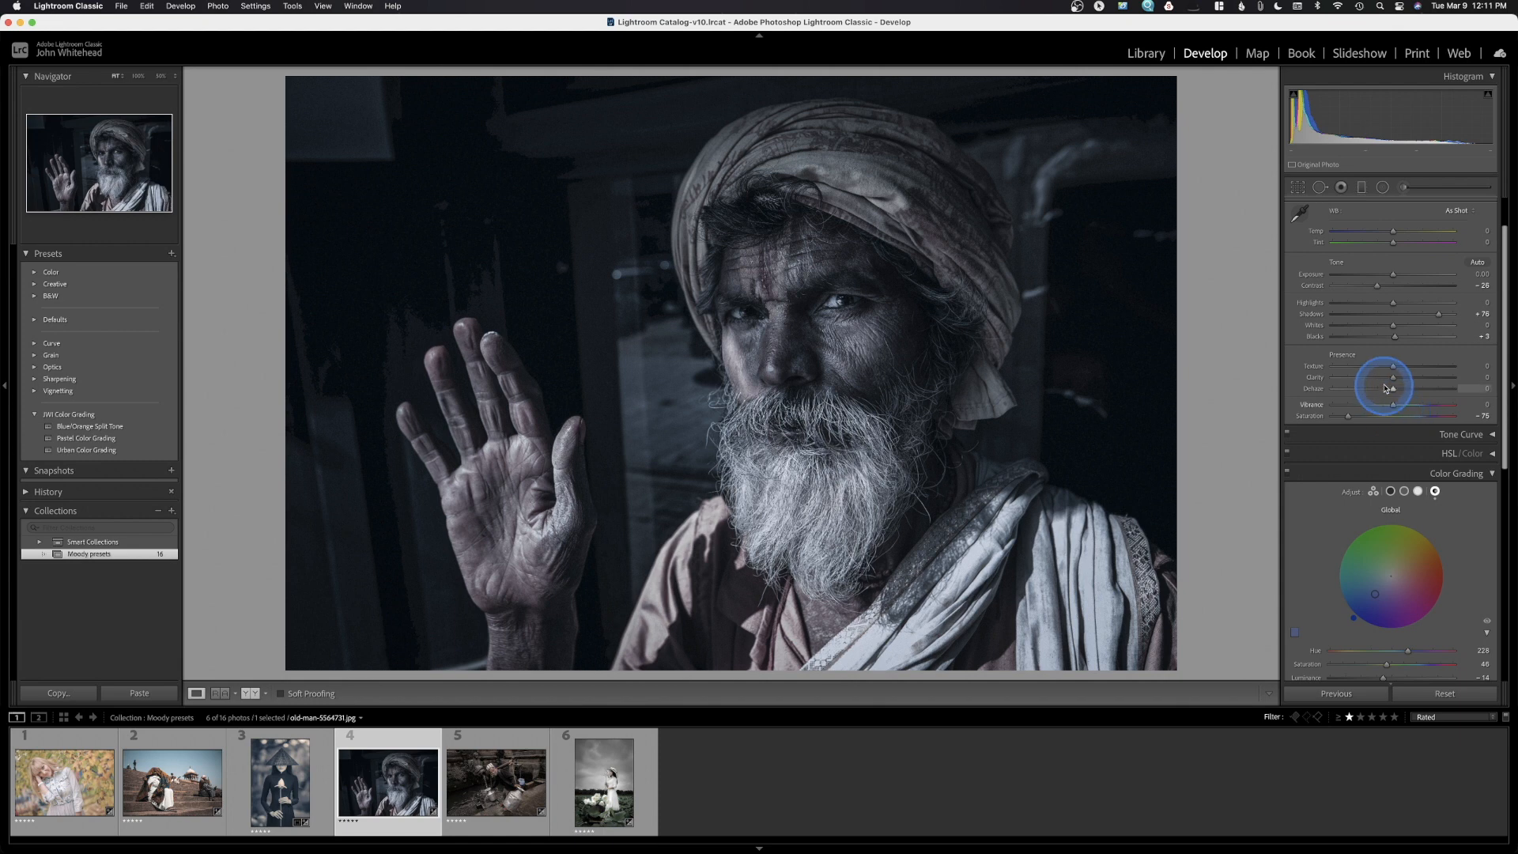
drag(1392, 377, 1414, 380)
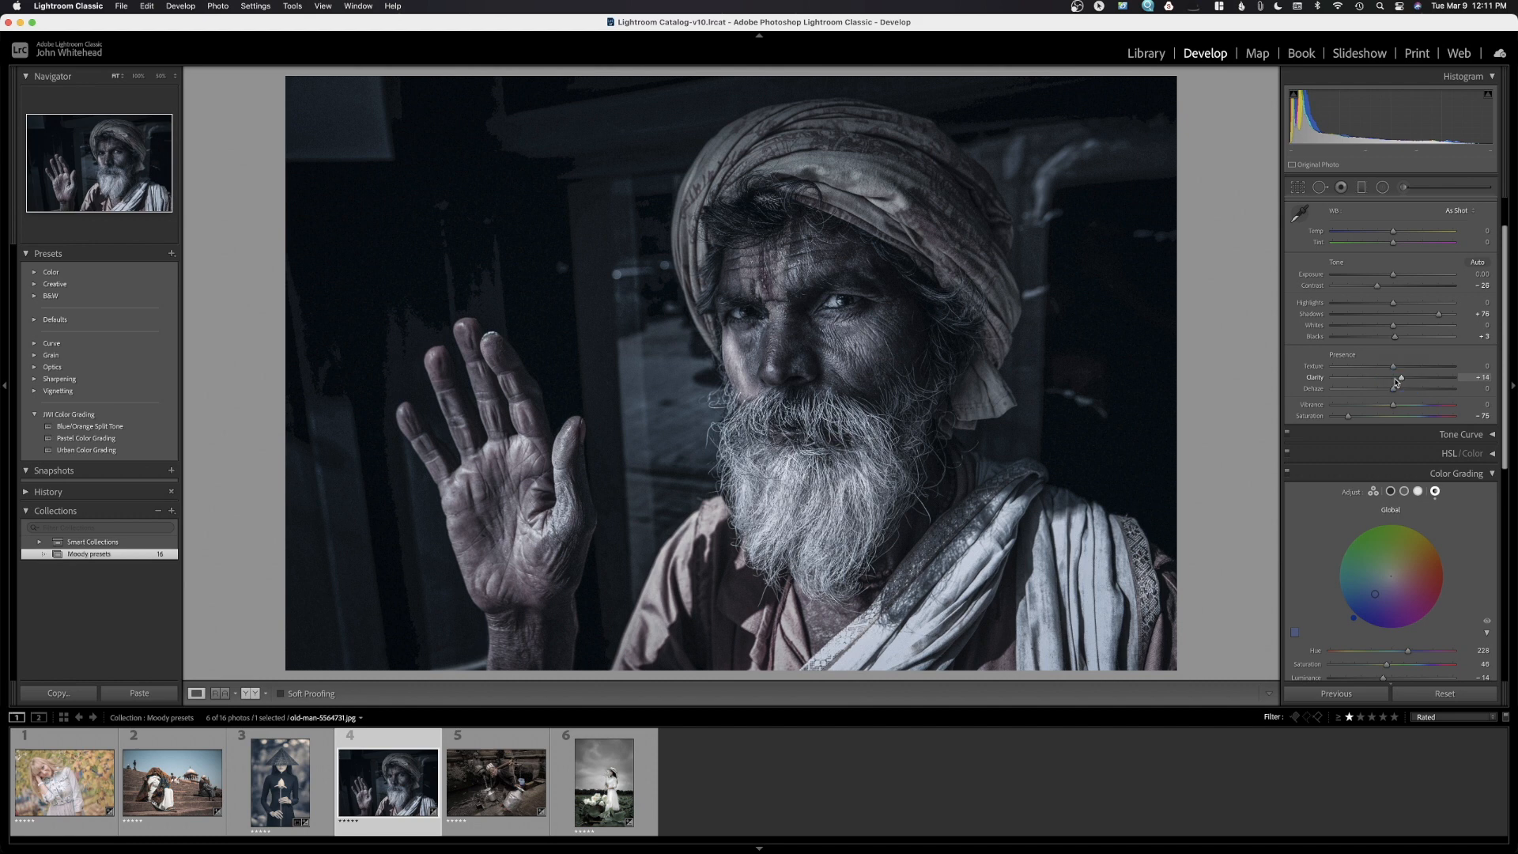
click(1396, 383)
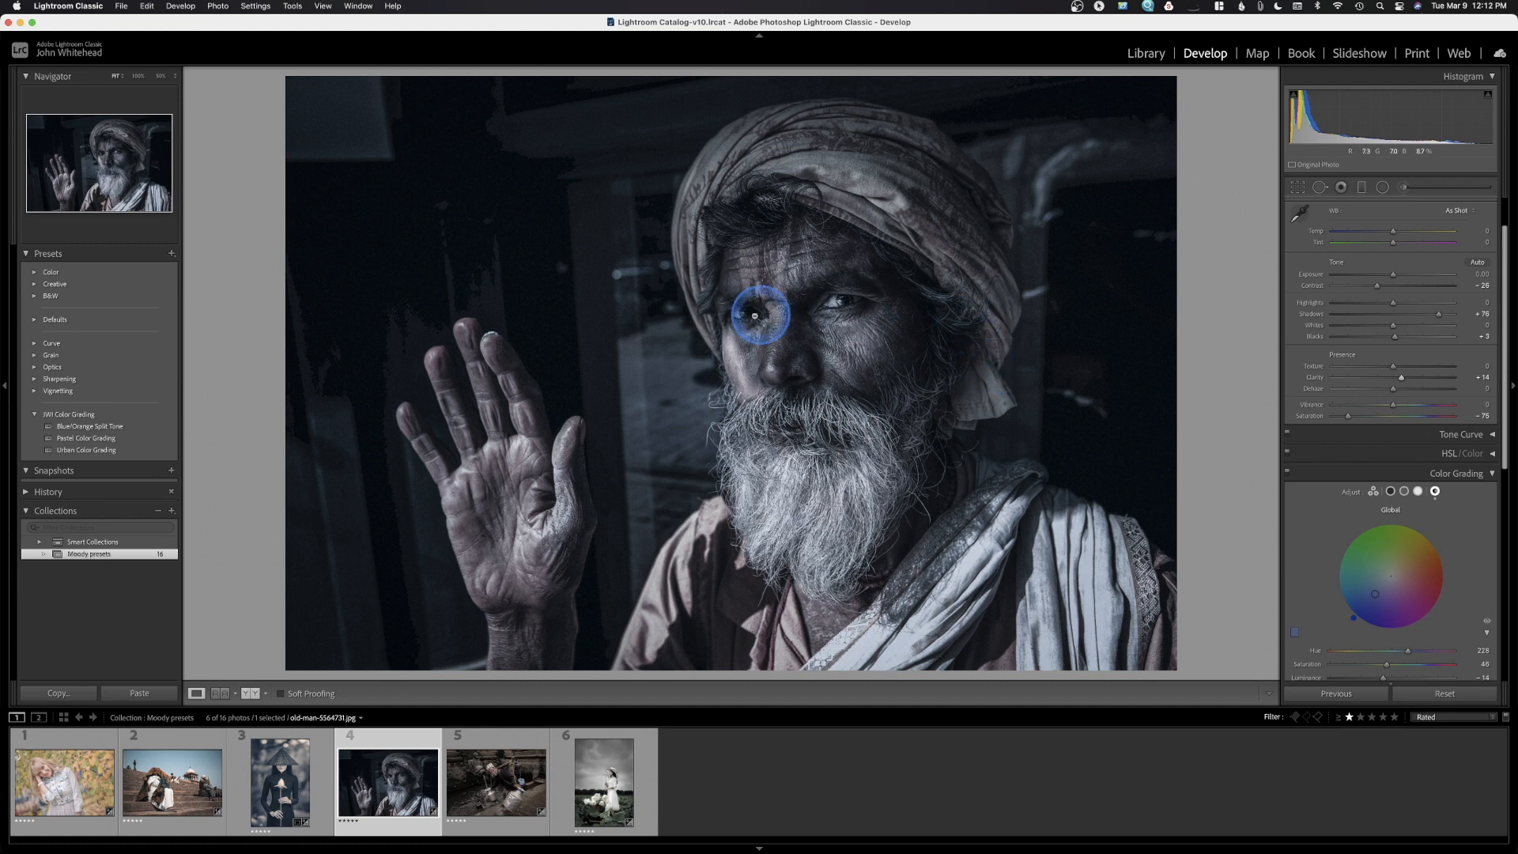
Save the current look as develop preset 'Dragan Effect' in the JWI Color Grading group
click(172, 254)
click(212, 261)
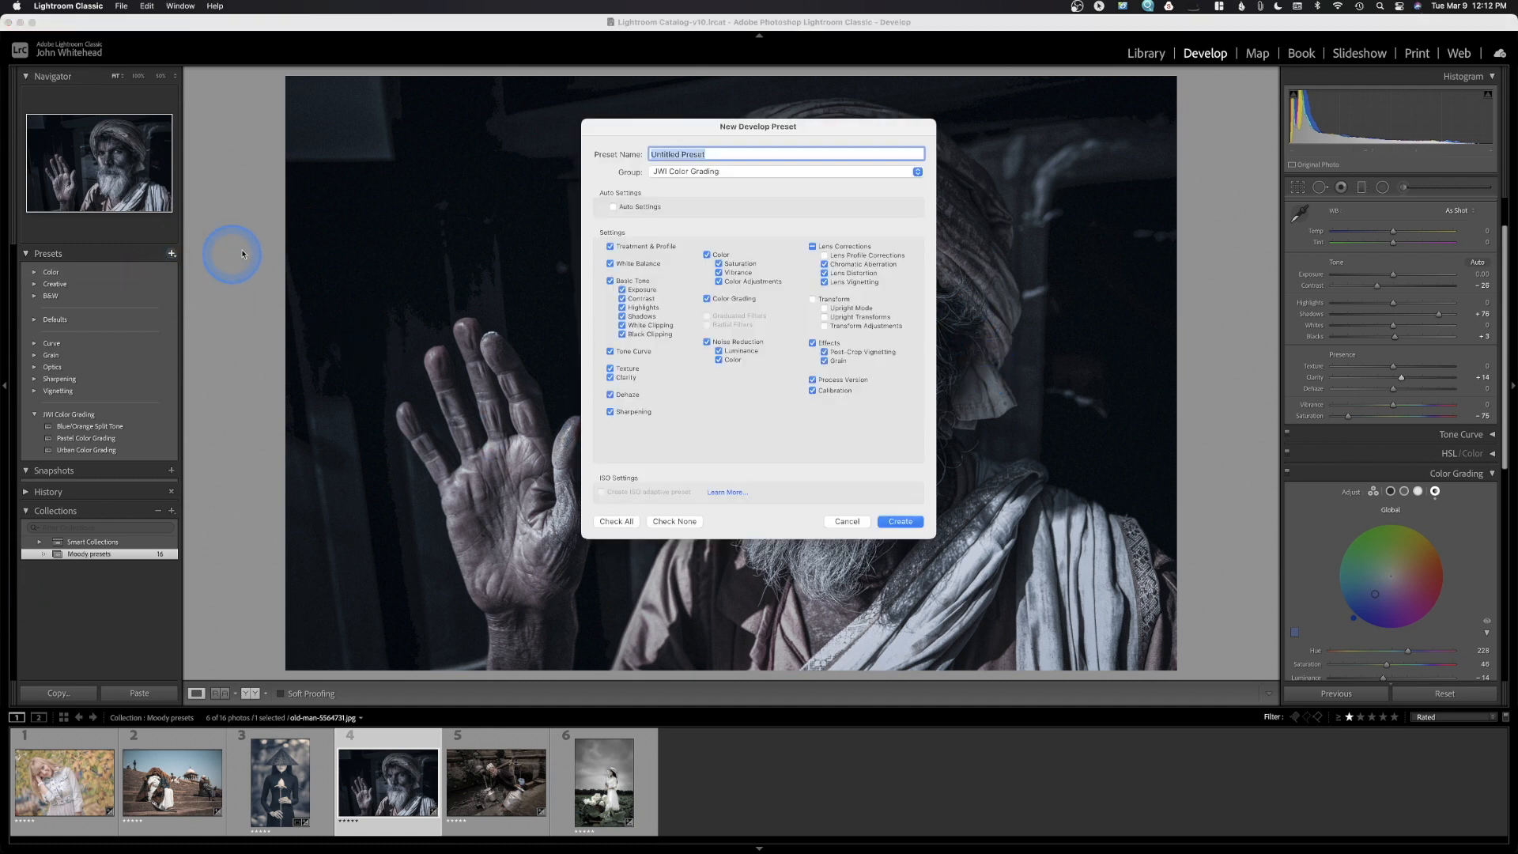
key(BackSpace)
text(Dragan Effect)
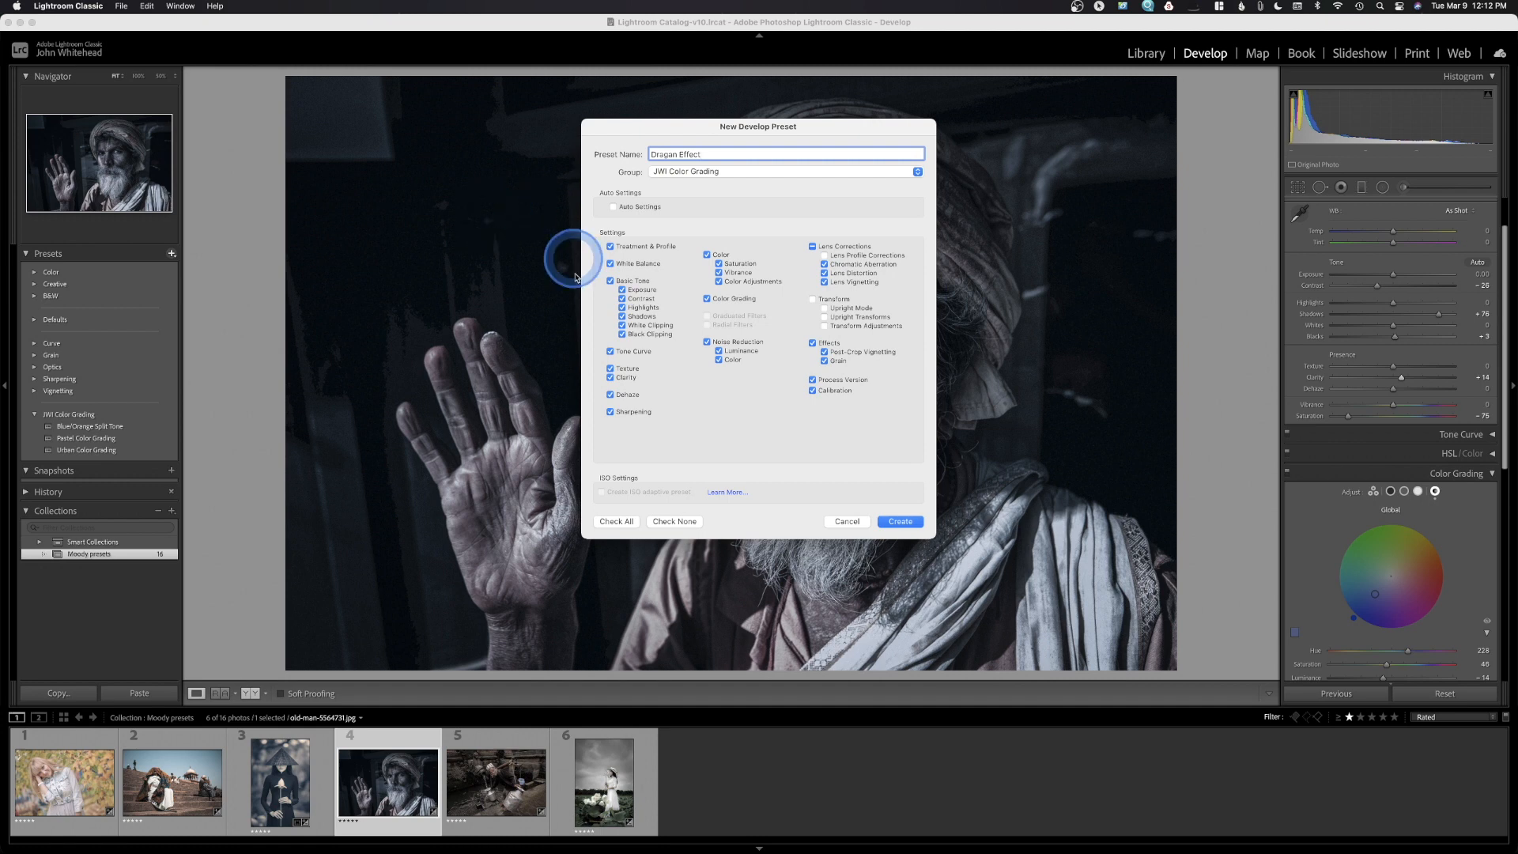
click(898, 521)
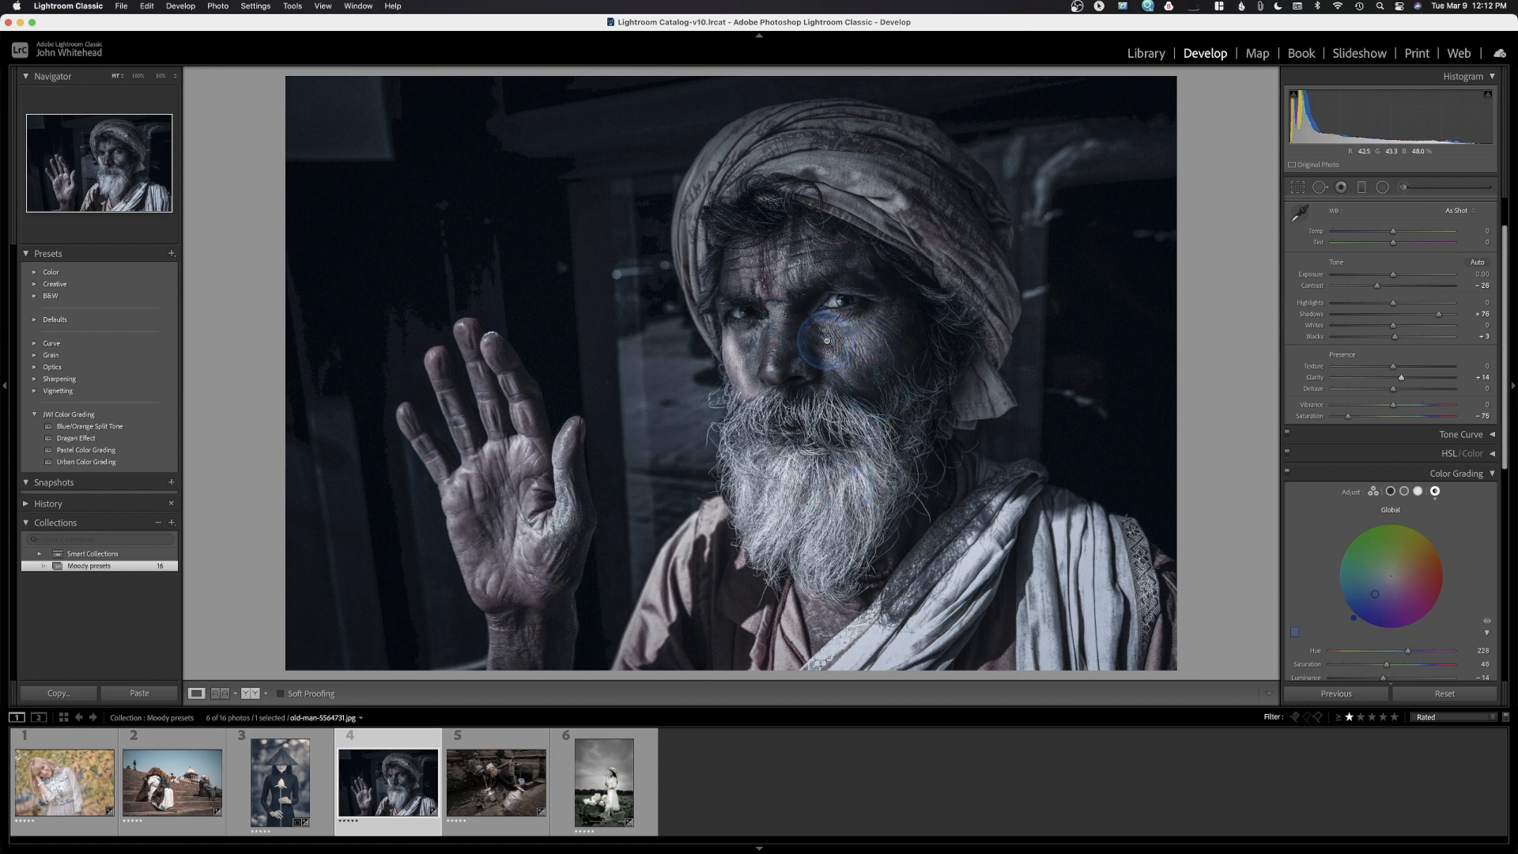
Open the water-carrier photo, compare it Before/After side by side, then return to single view
click(488, 785)
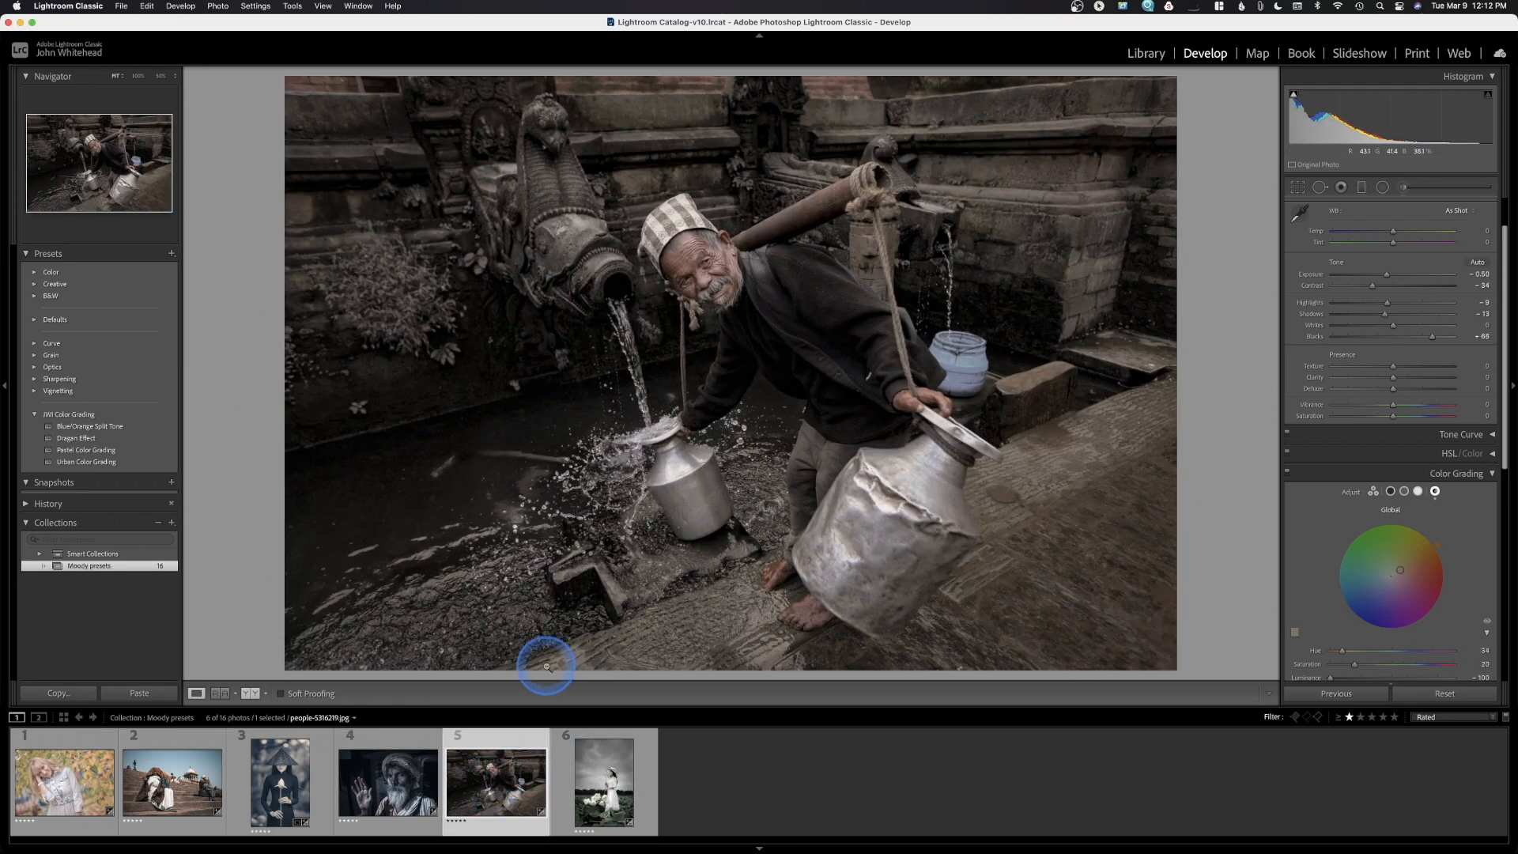
click(251, 695)
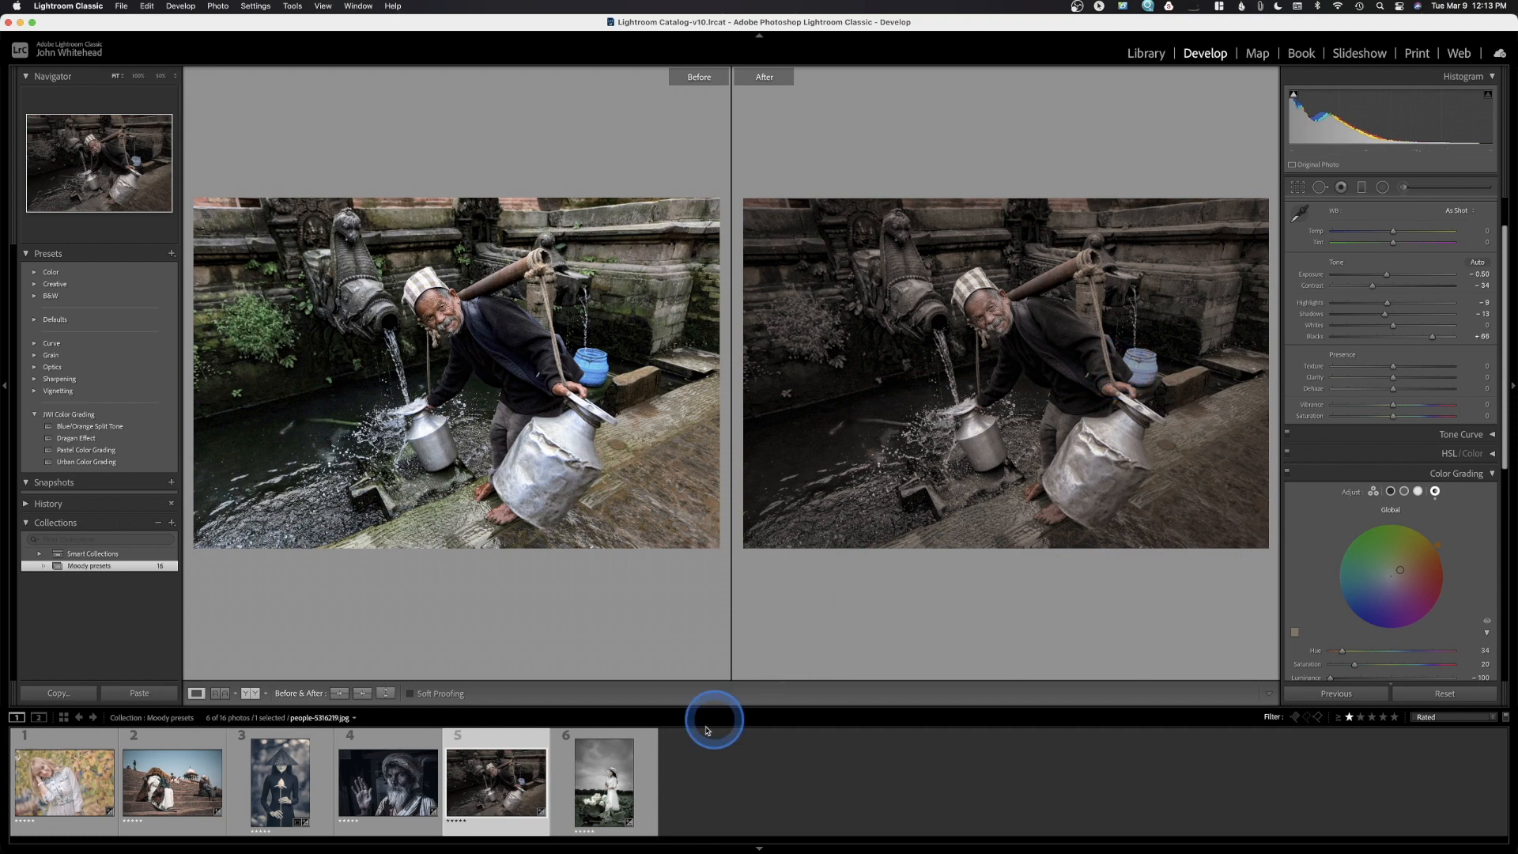
key(y)
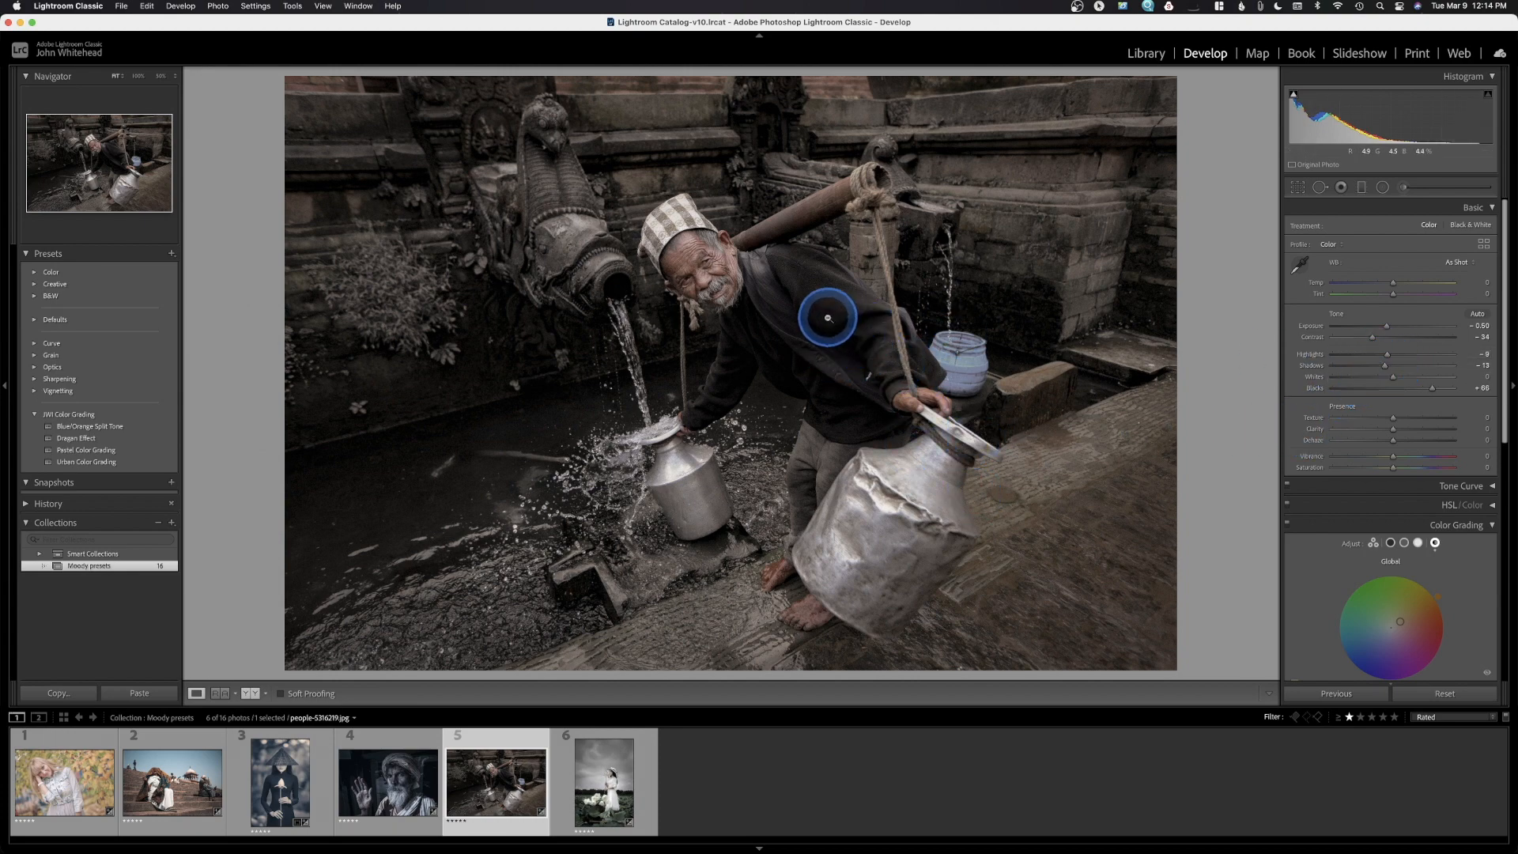
drag(1384, 366, 1435, 368)
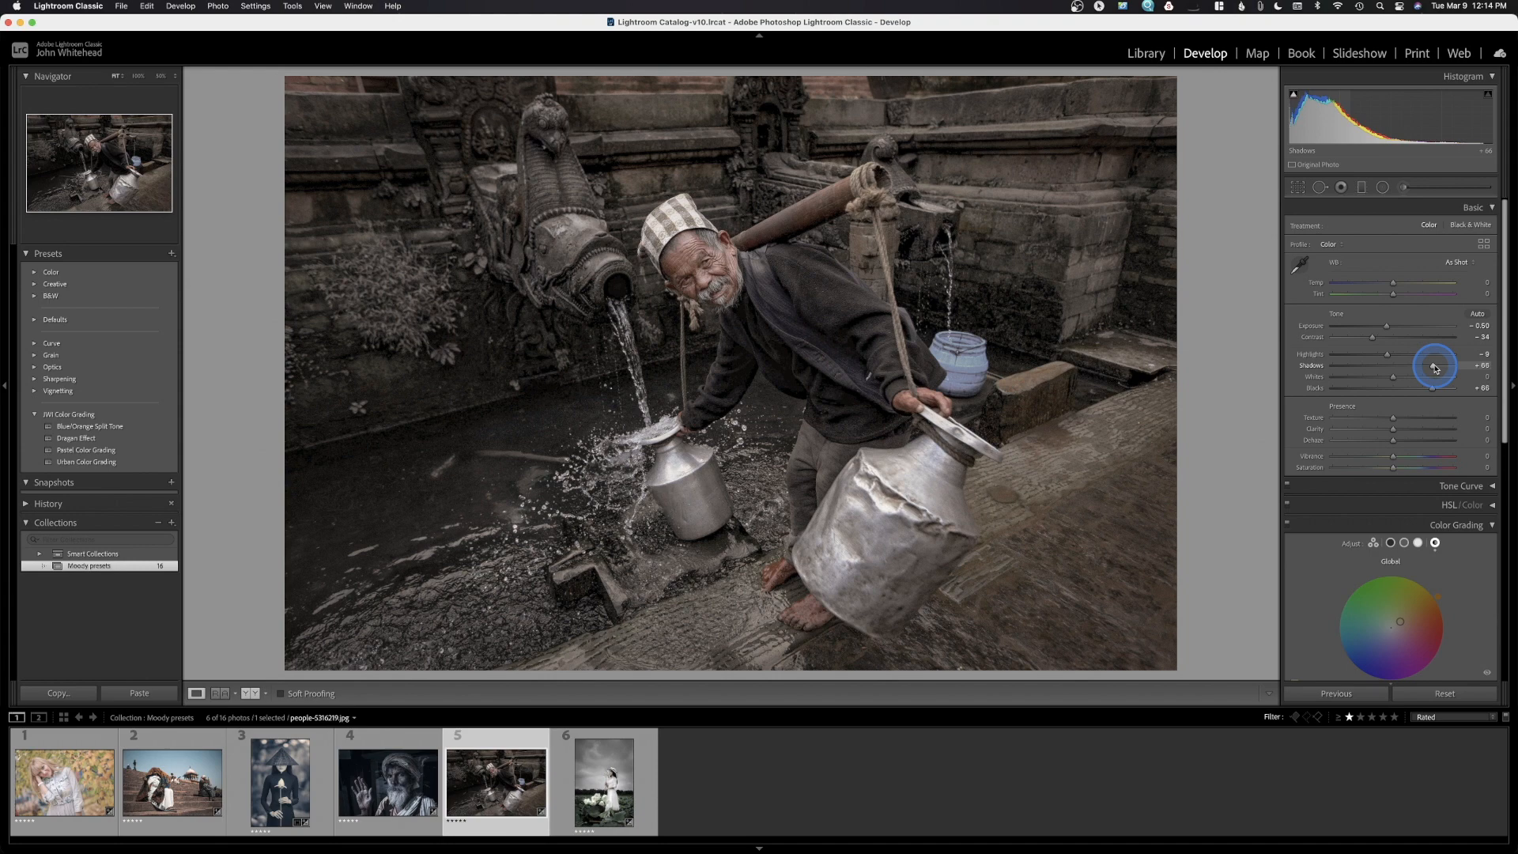
key(super+z)
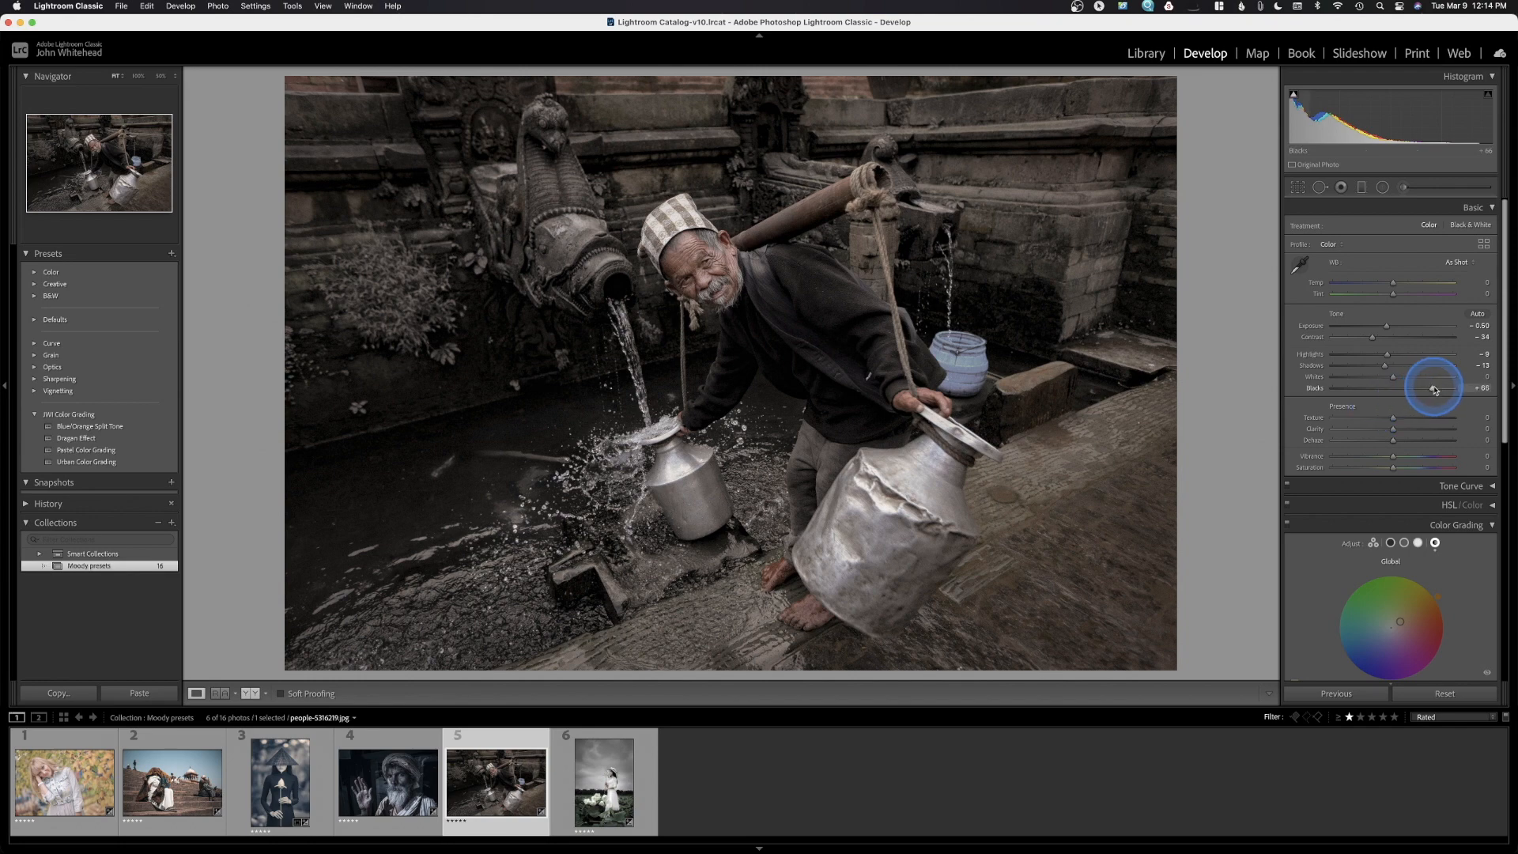
drag(1434, 391, 1398, 396)
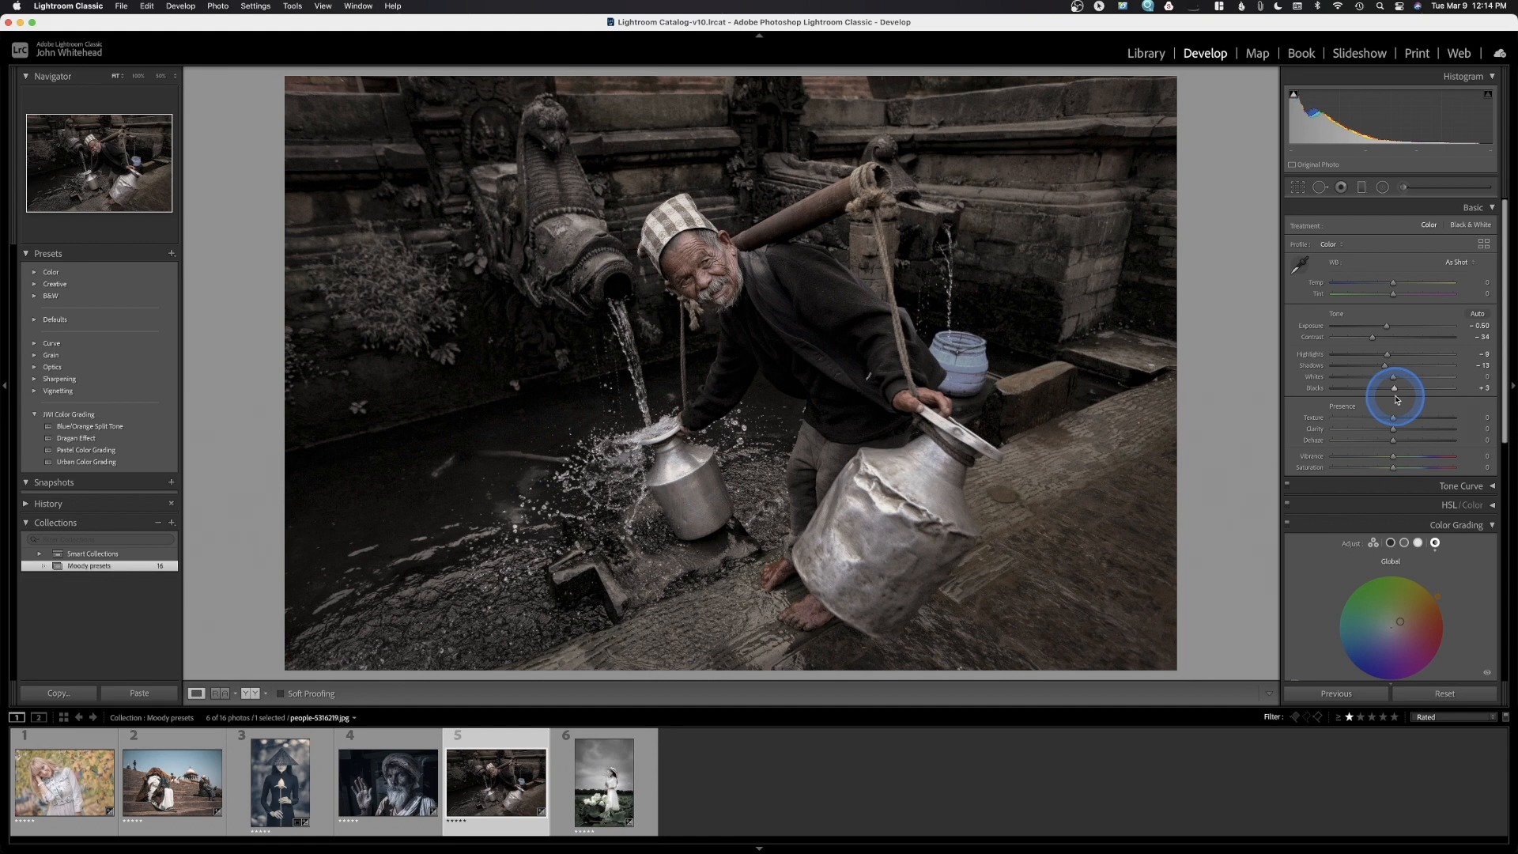
key(super+z)
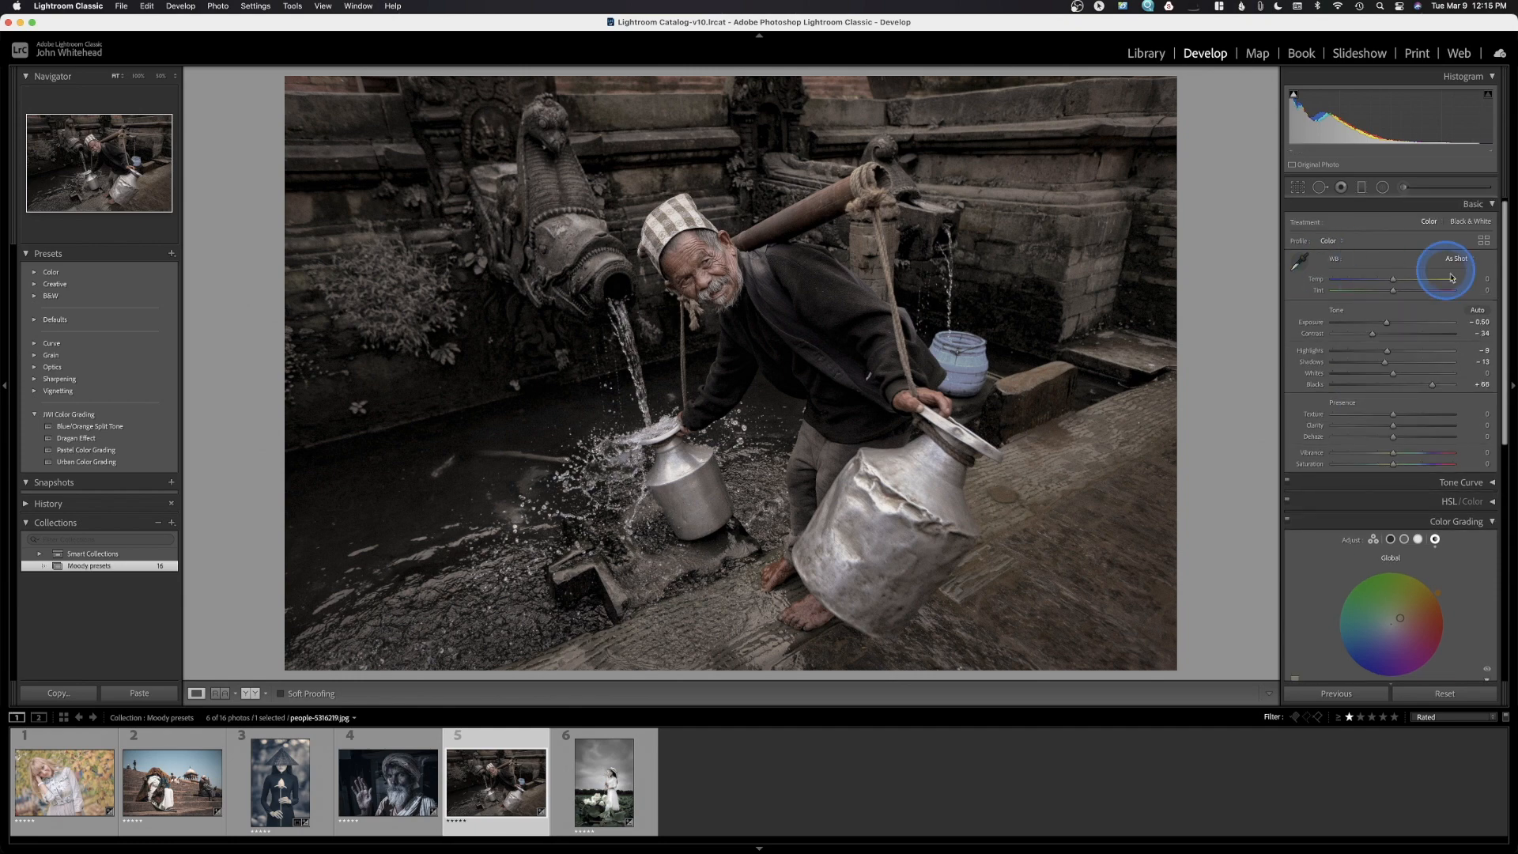
Show the HSL Saturation values and toggle the HSL panel off and back on to compare
scroll(1463, 427, down, 3)
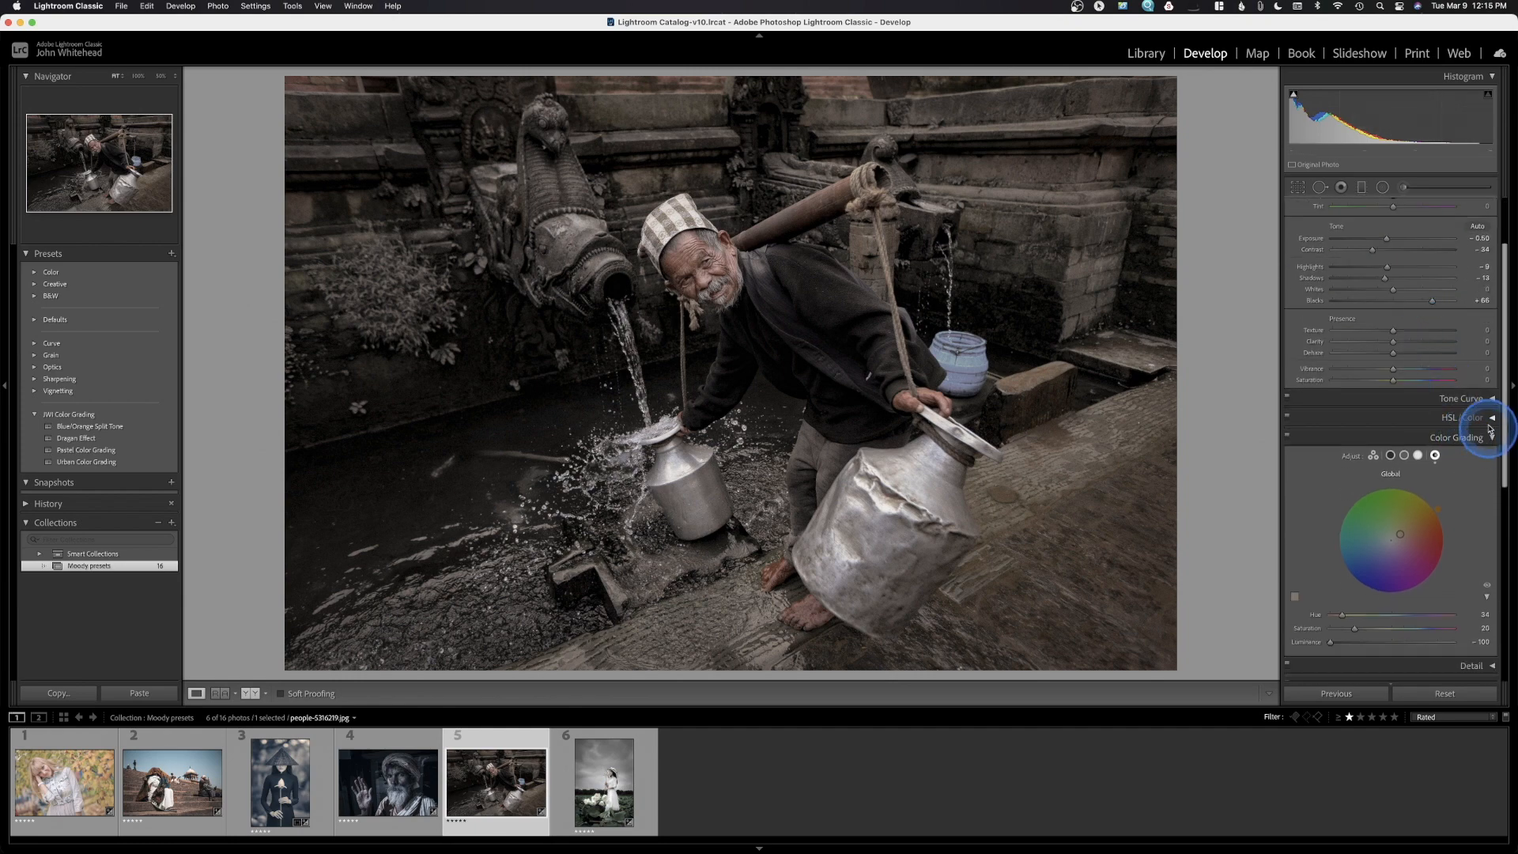
click(1494, 420)
scroll(1404, 355, down, 3)
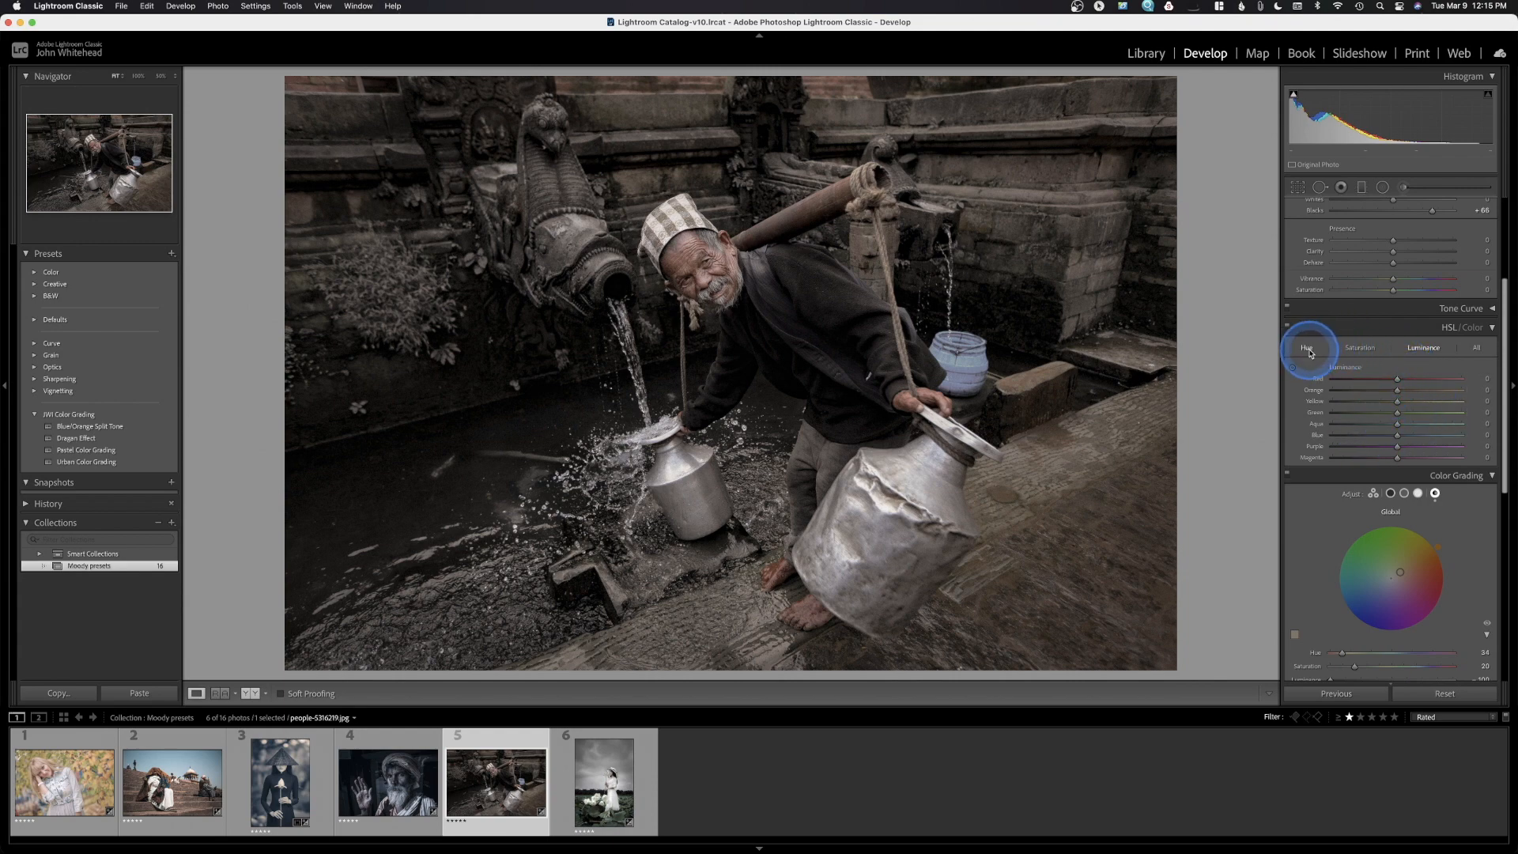
click(1360, 348)
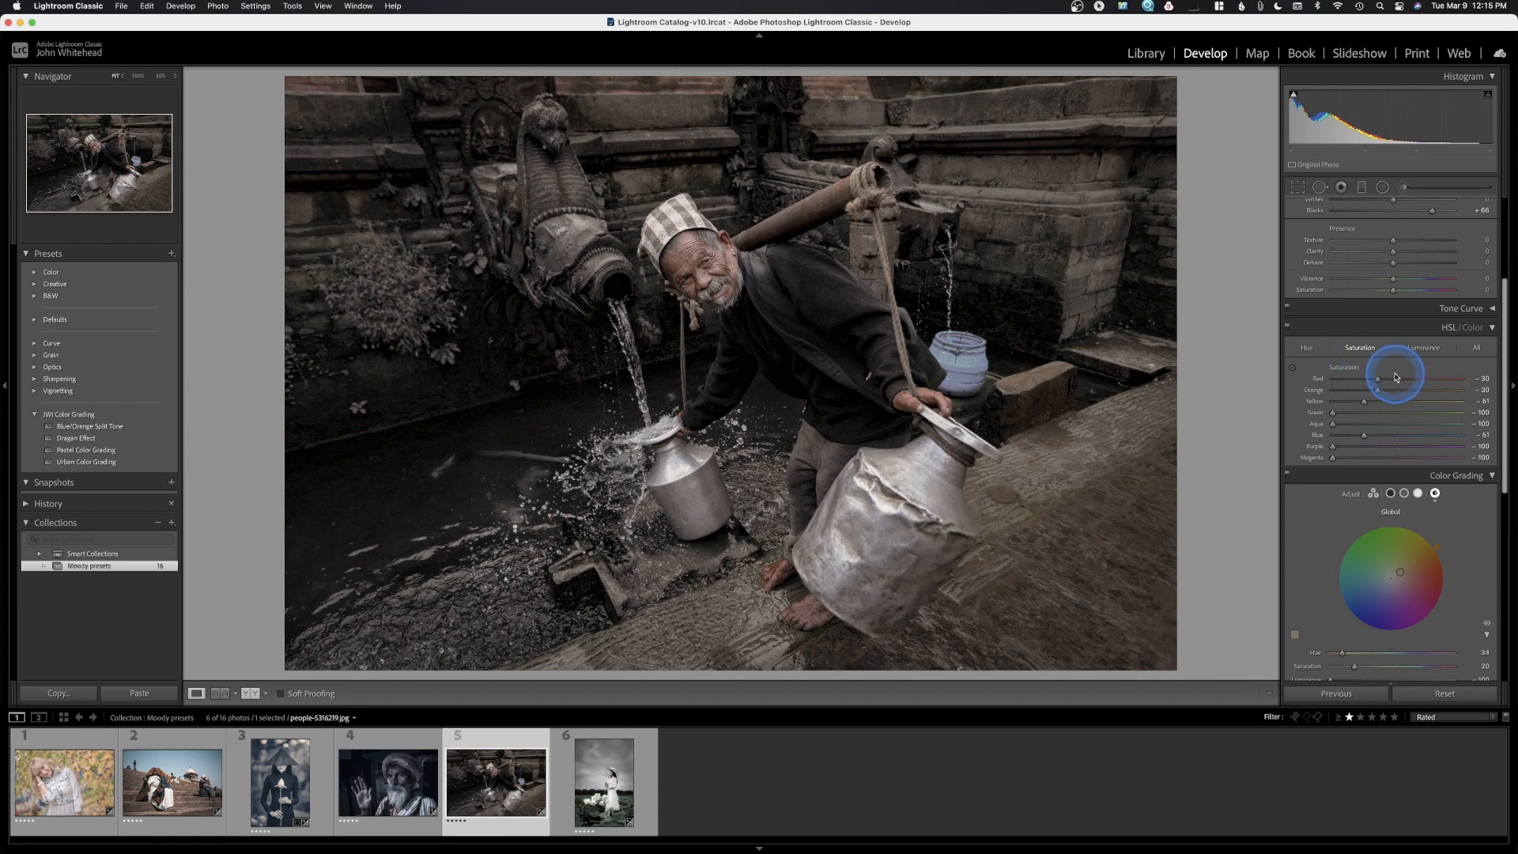
click(1289, 327)
click(1290, 326)
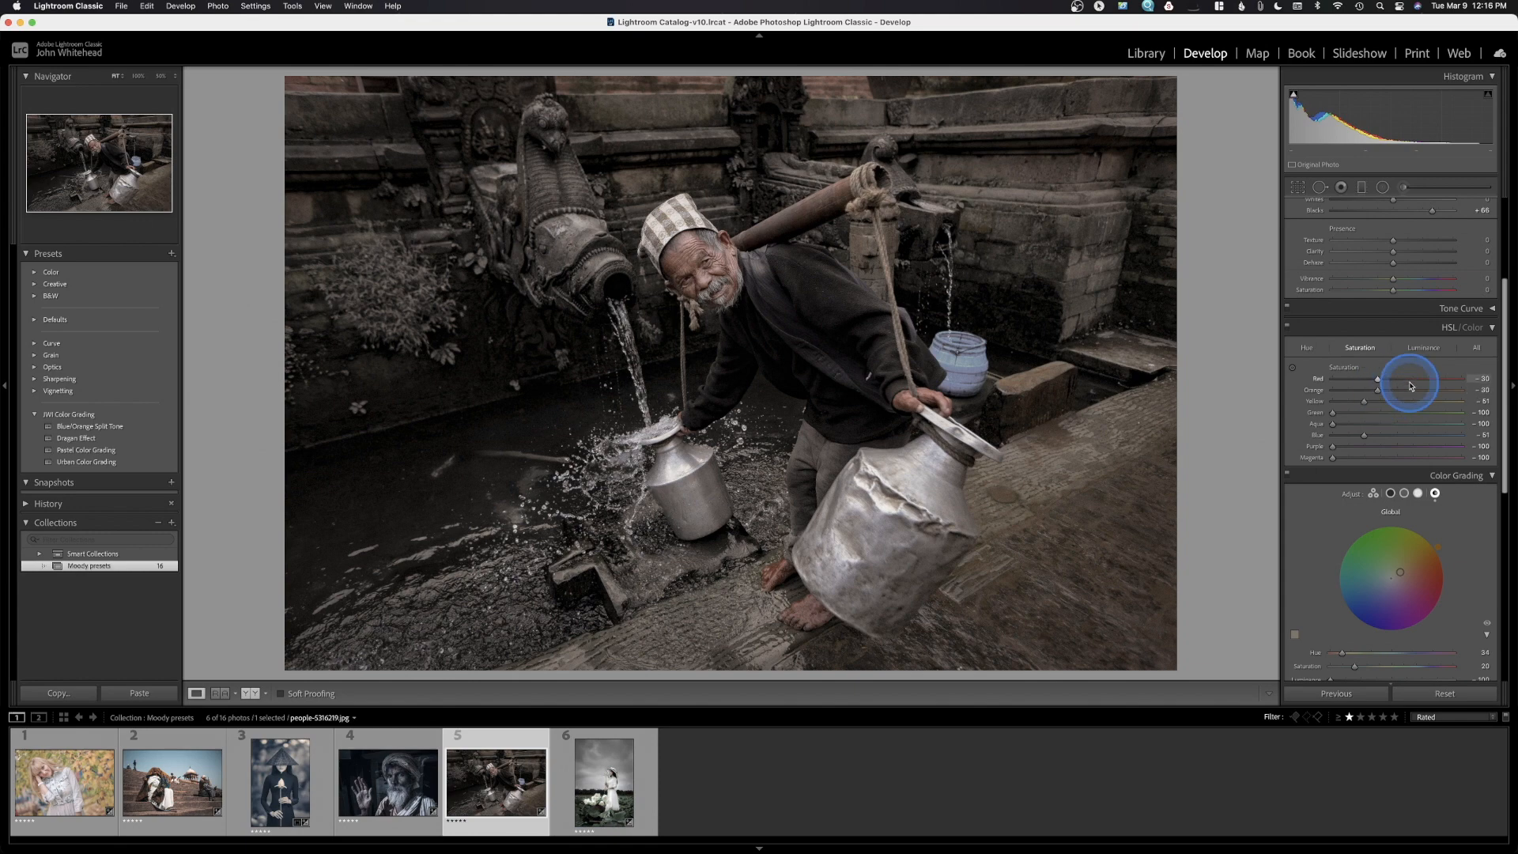
scroll(1389, 390, down, 15)
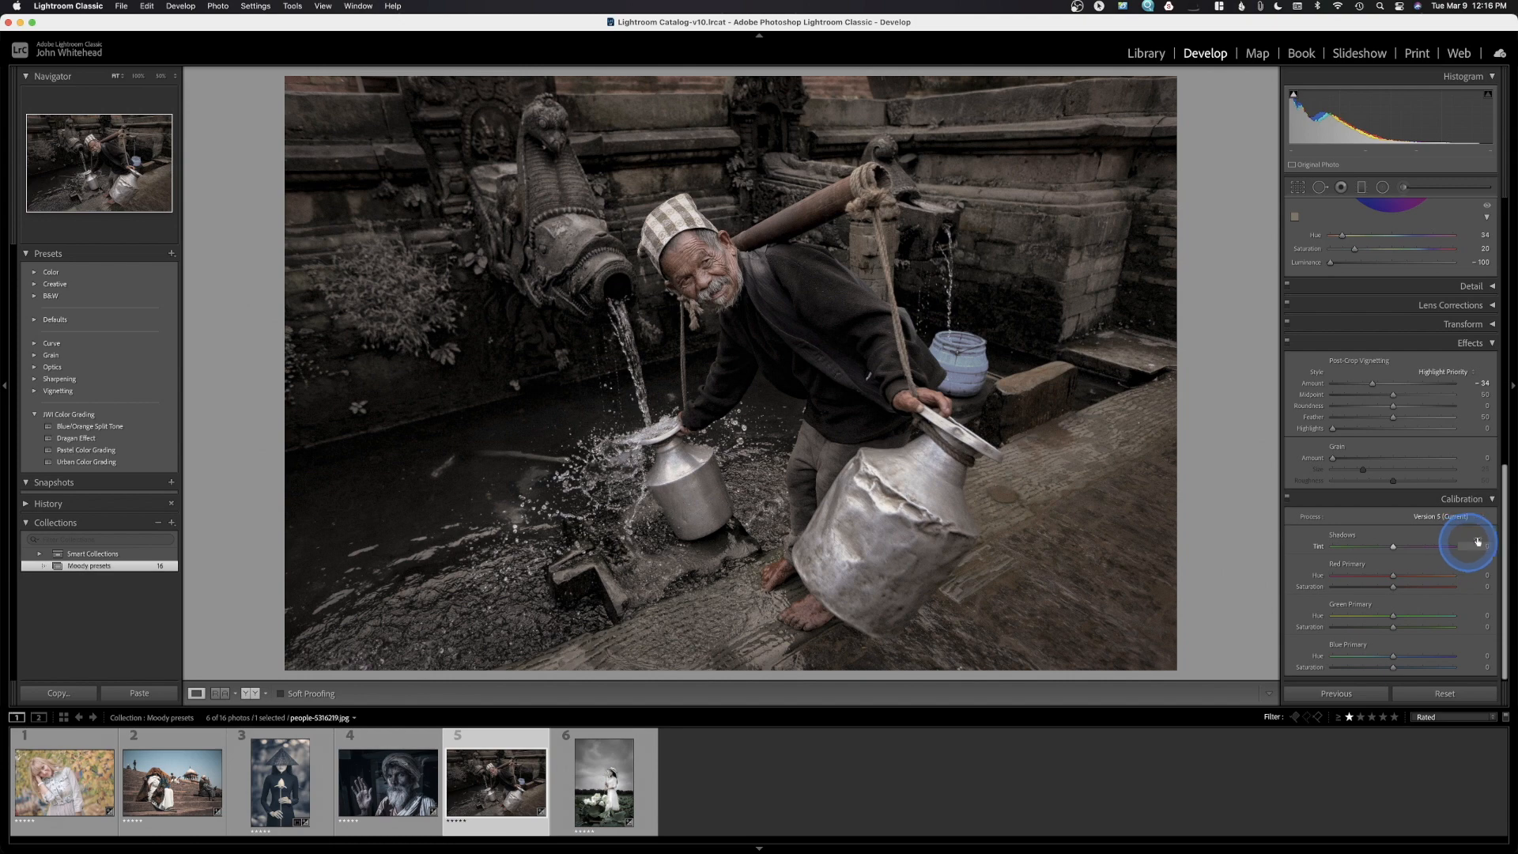
scroll(1433, 652, up, 2)
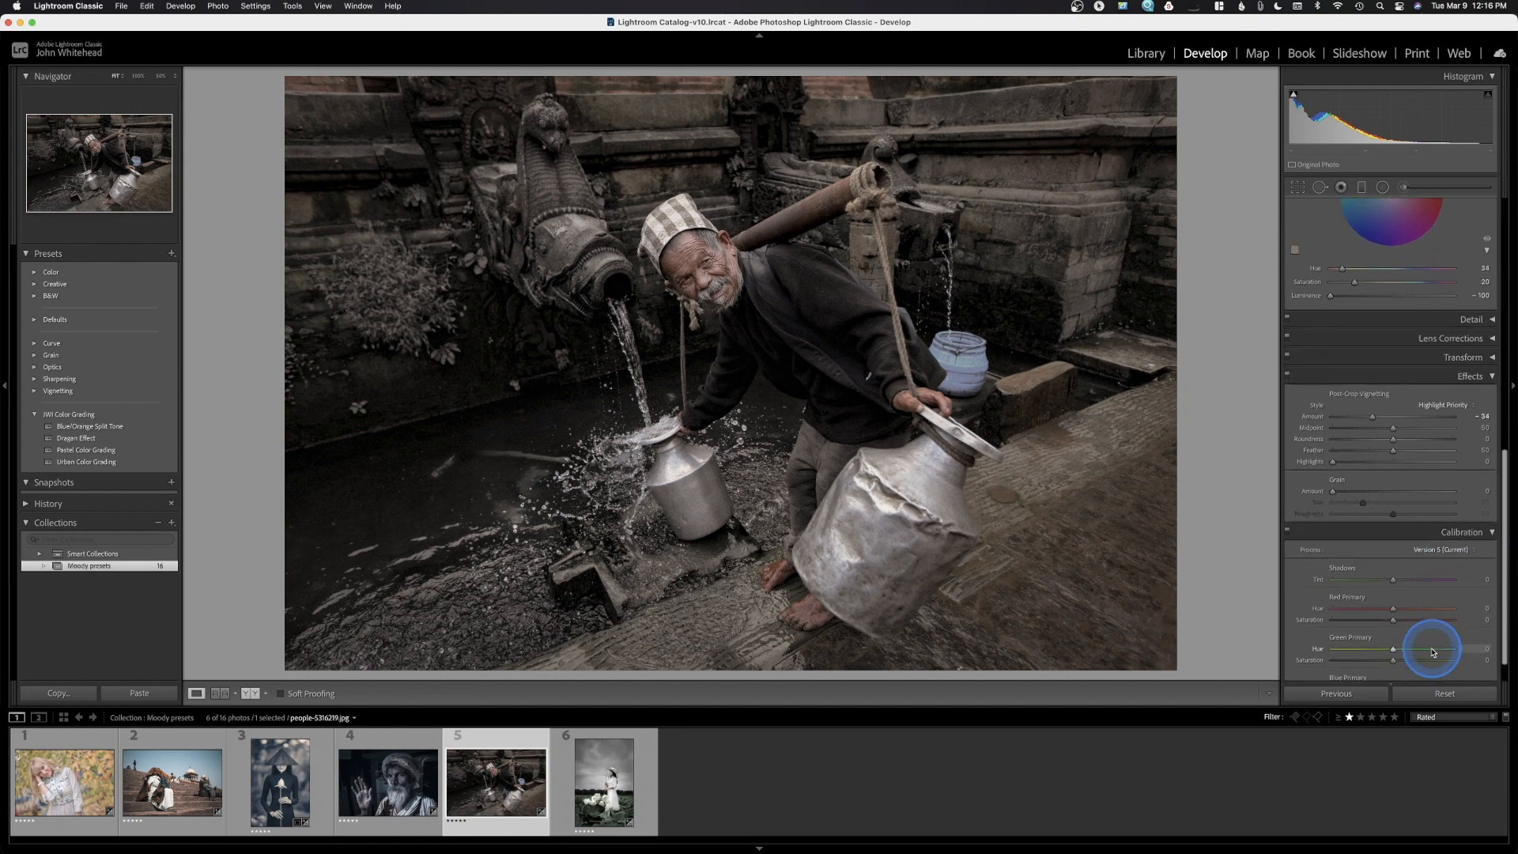
scroll(1433, 651, up, 4)
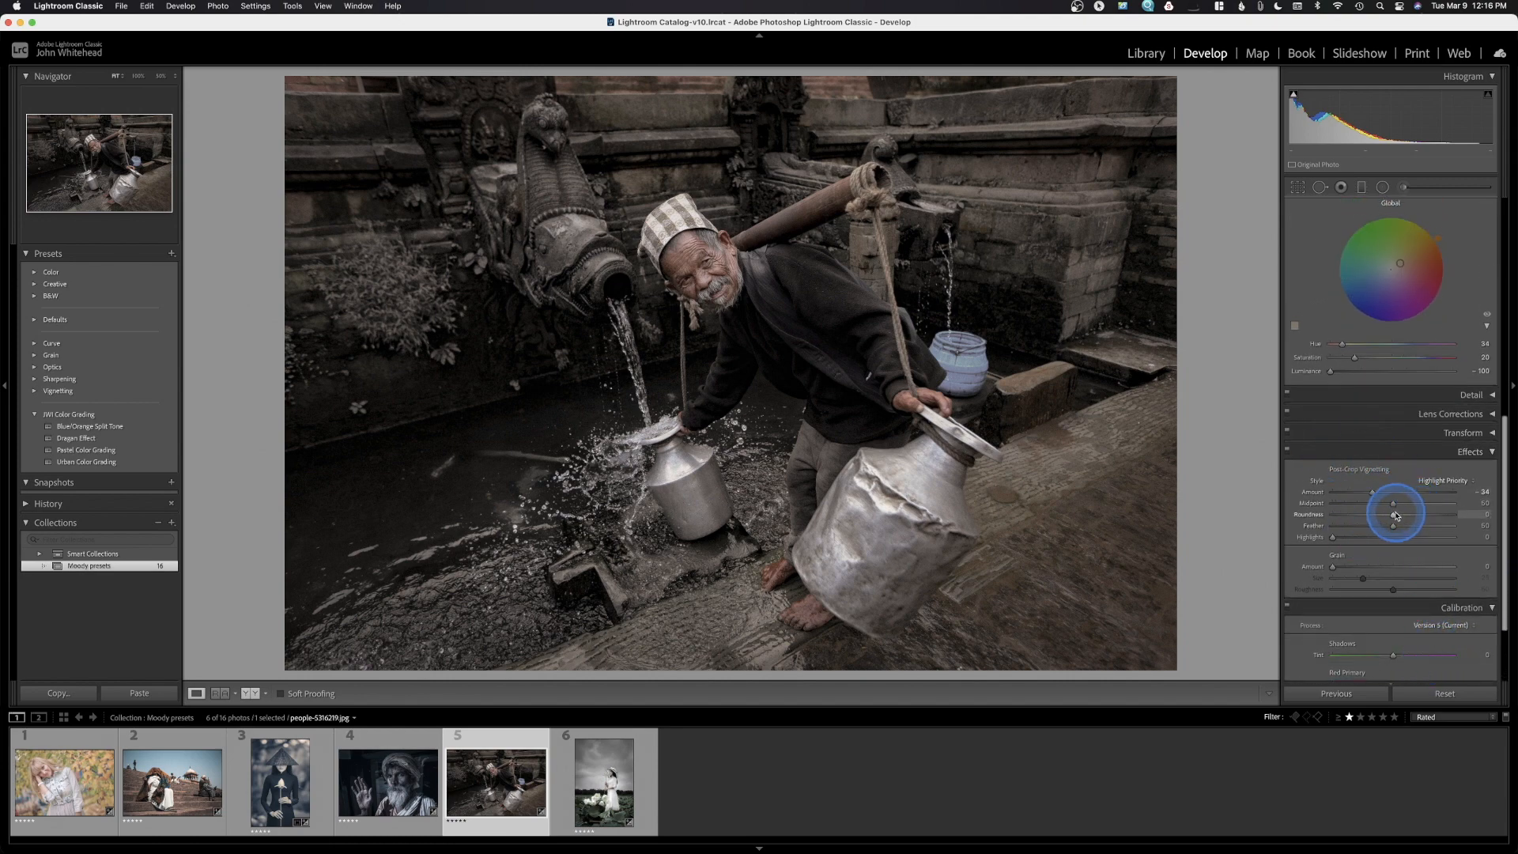
click(1288, 450)
click(1288, 452)
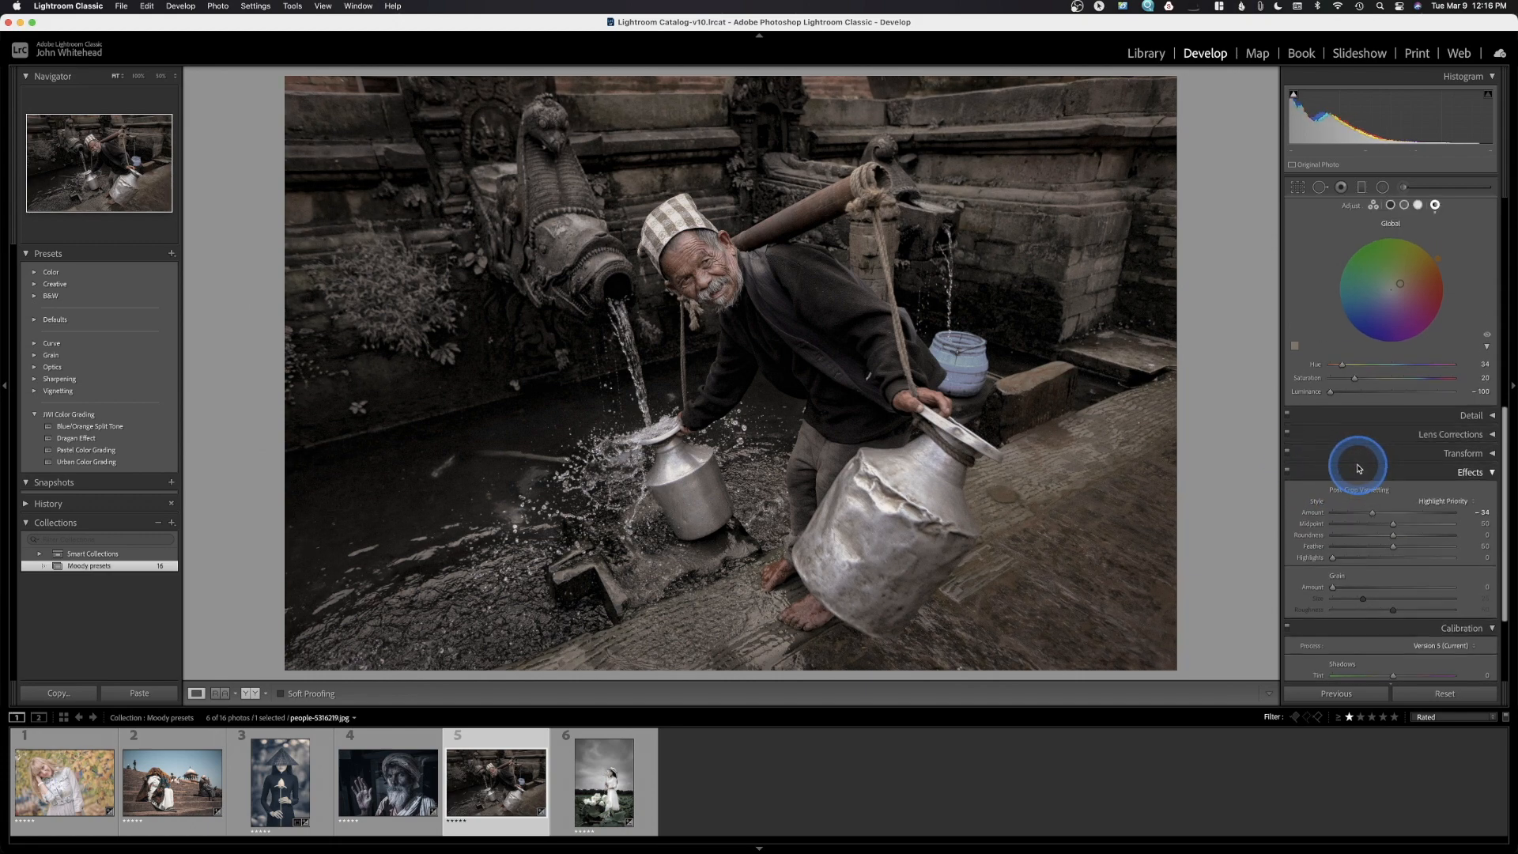
scroll(1356, 463, up, 3)
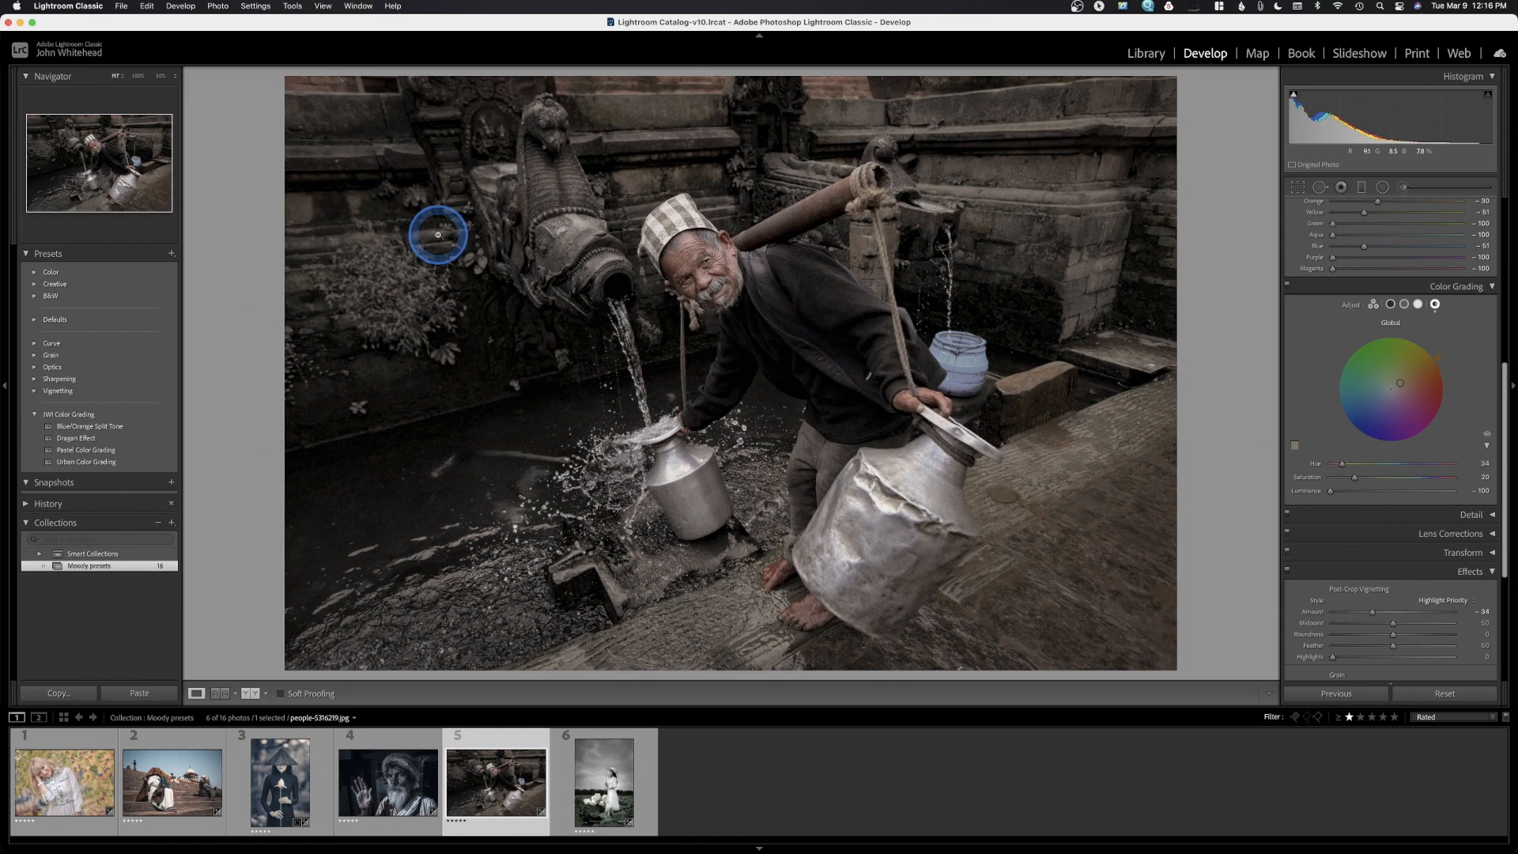
click(1287, 284)
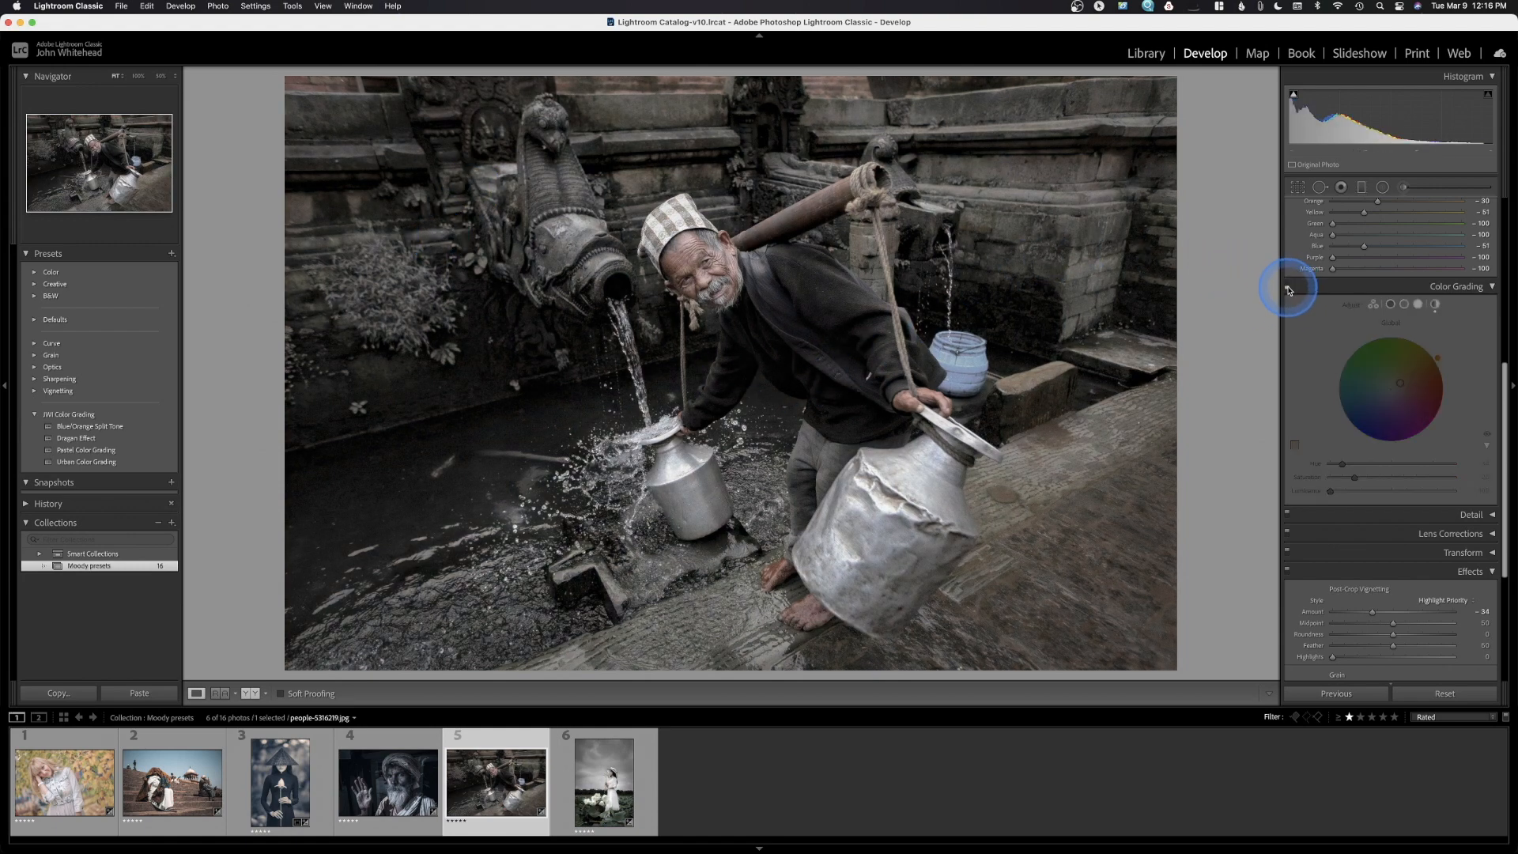
click(1287, 286)
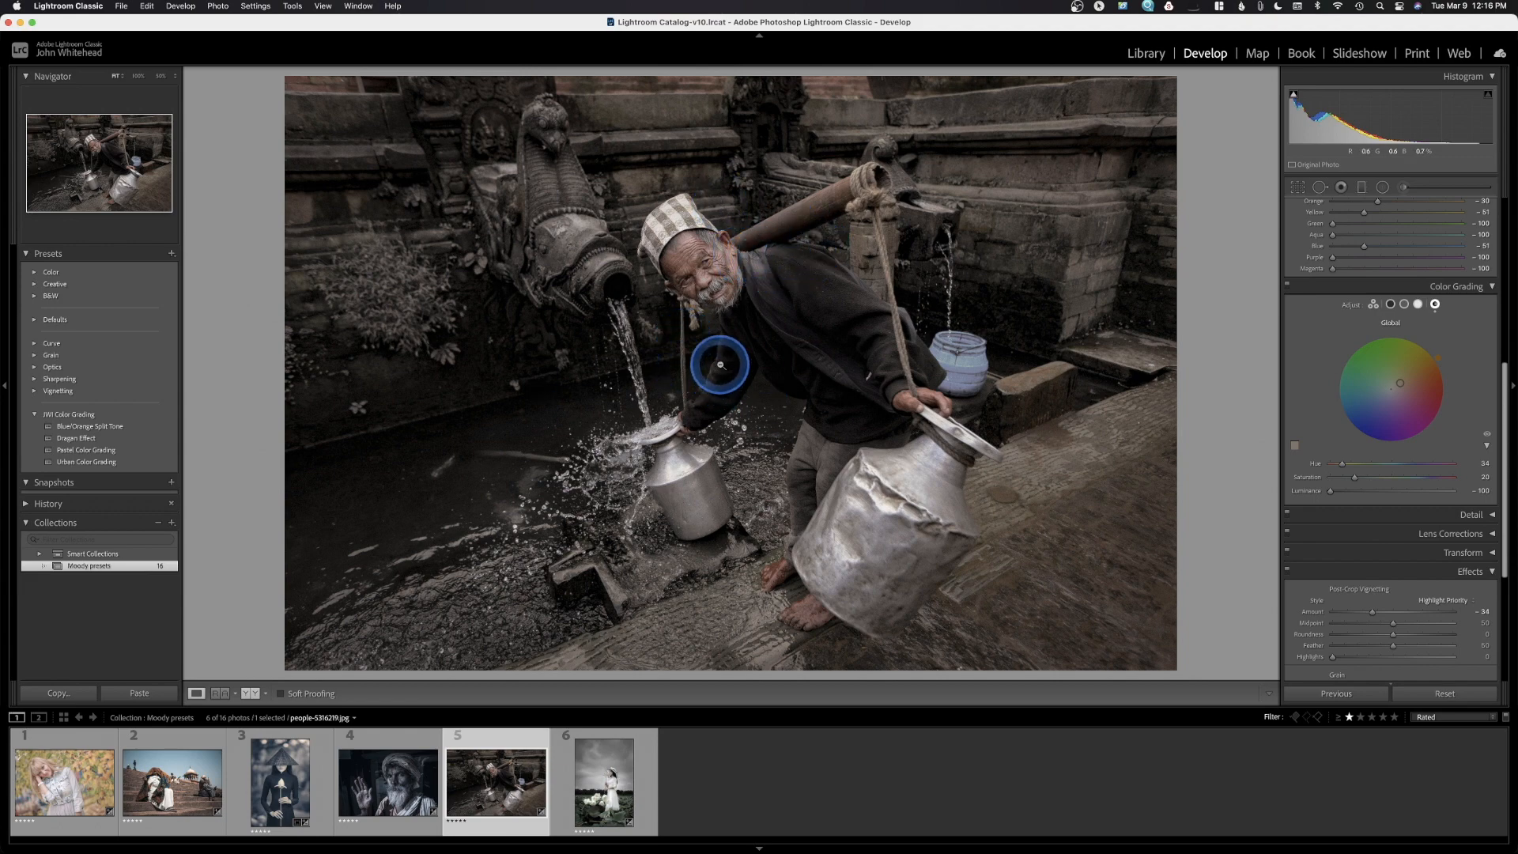
Save the grade as preset 'Moody Brown' in JWI Color Grading, then open the lotus-field photo
click(171, 254)
click(190, 266)
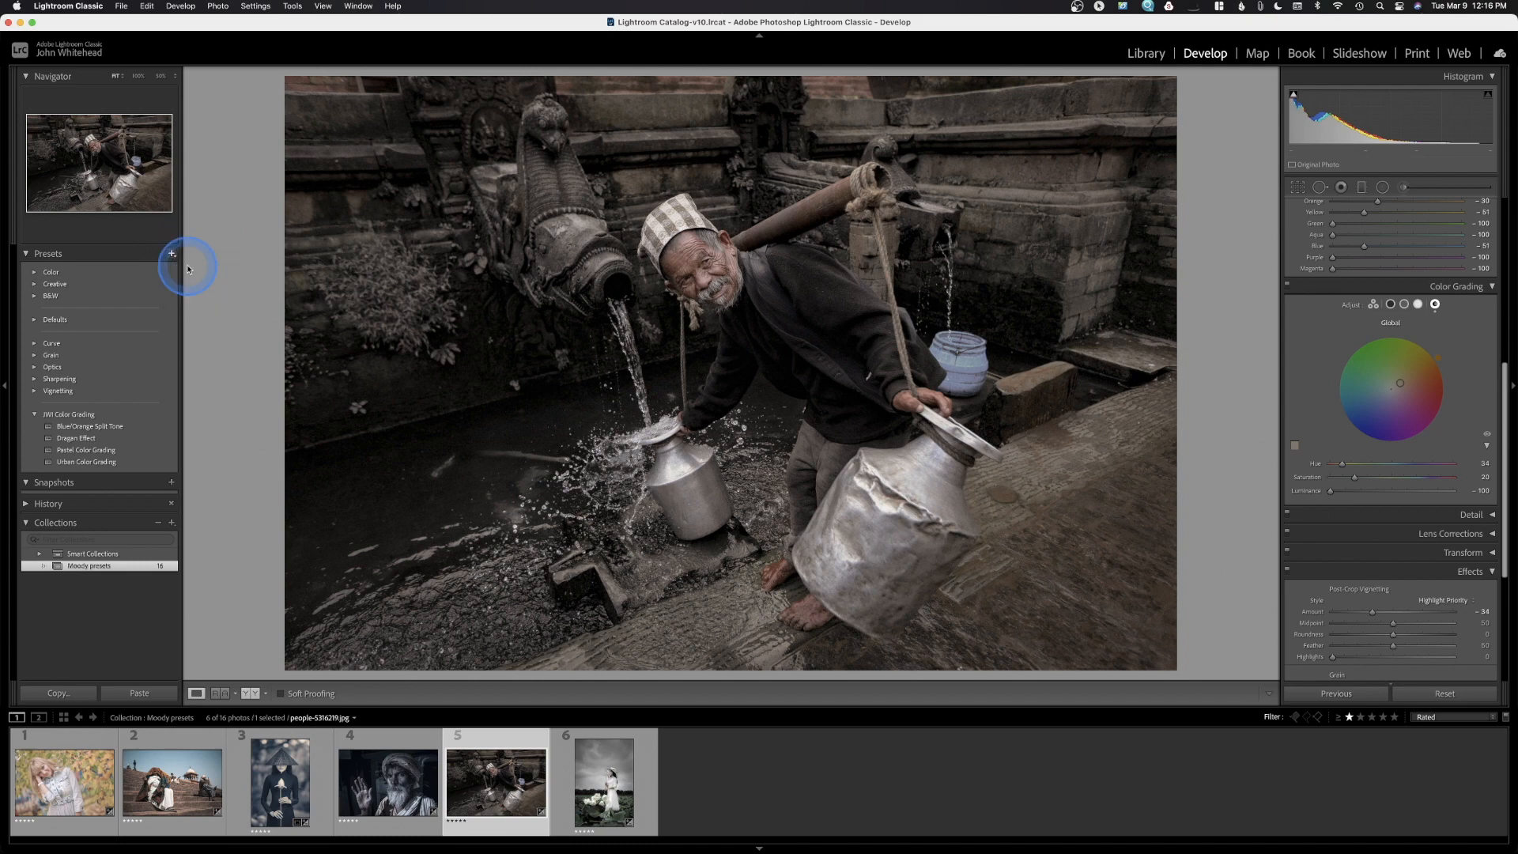
text(M)
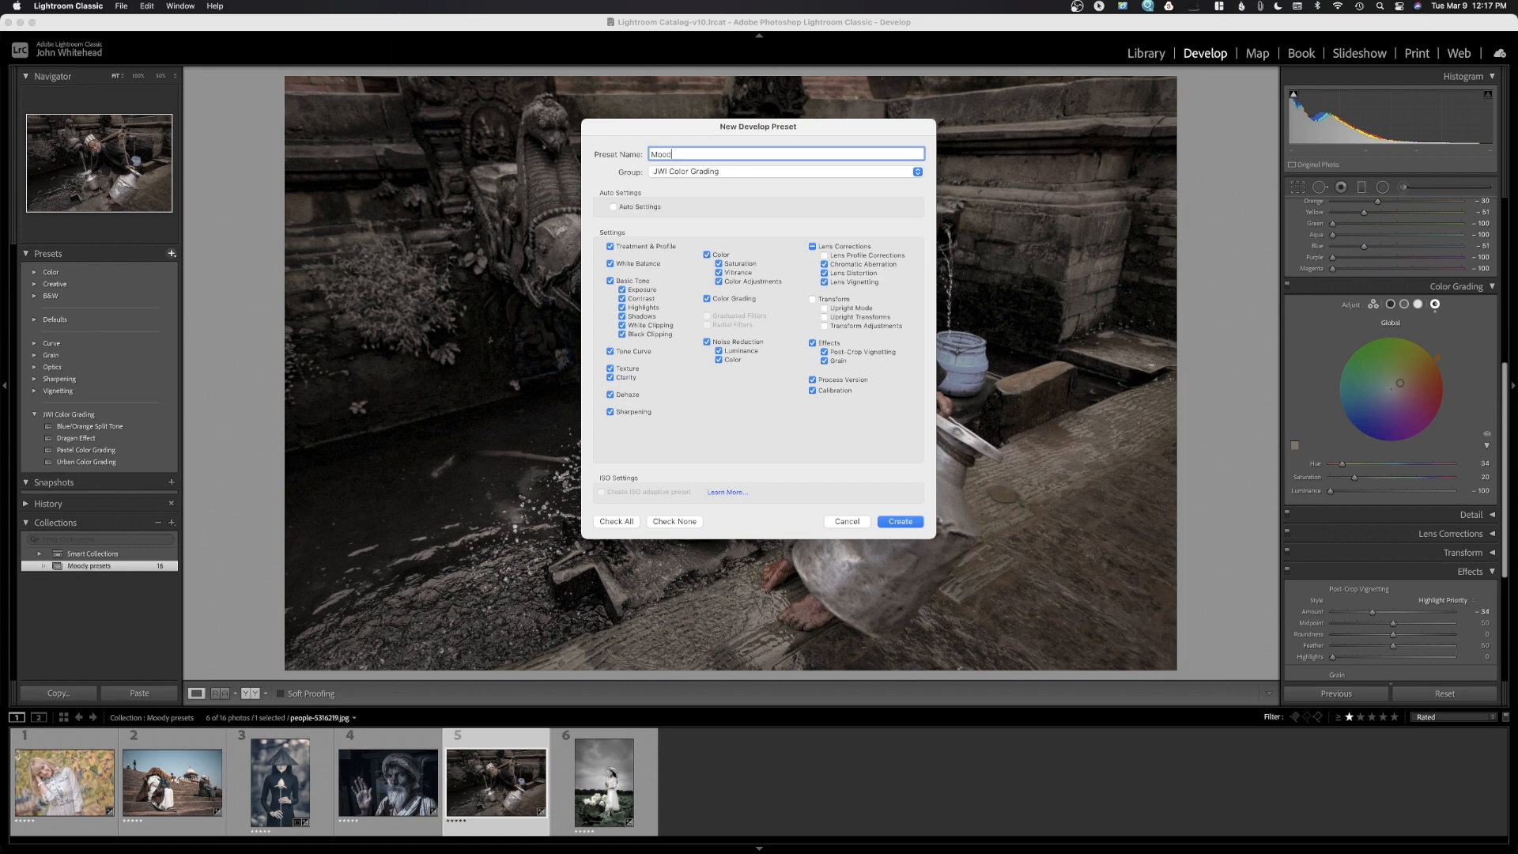
text(oody B)
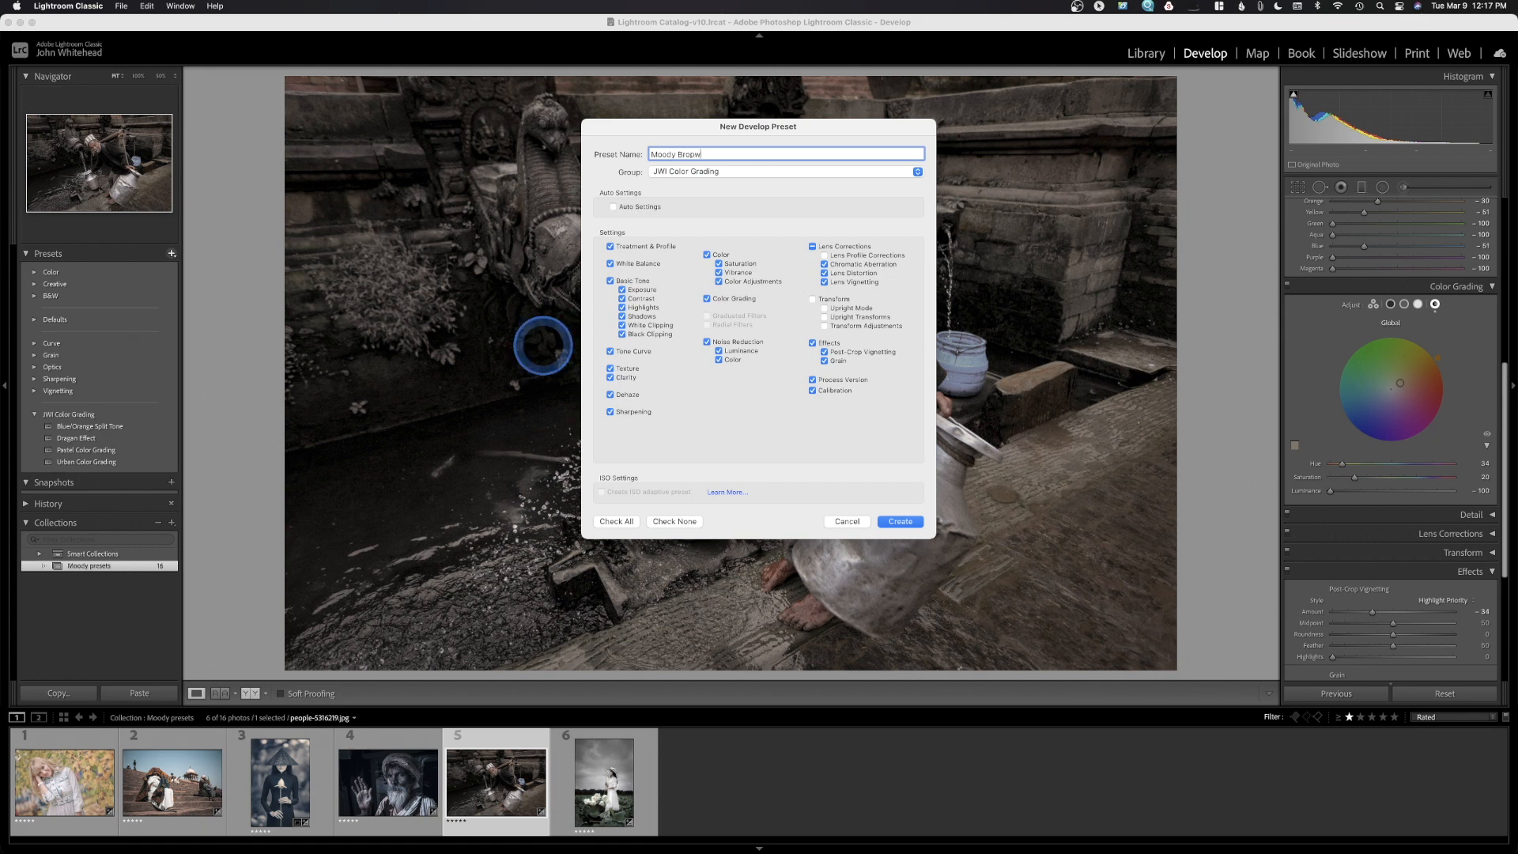
text(ropw)
key(BackSpace)
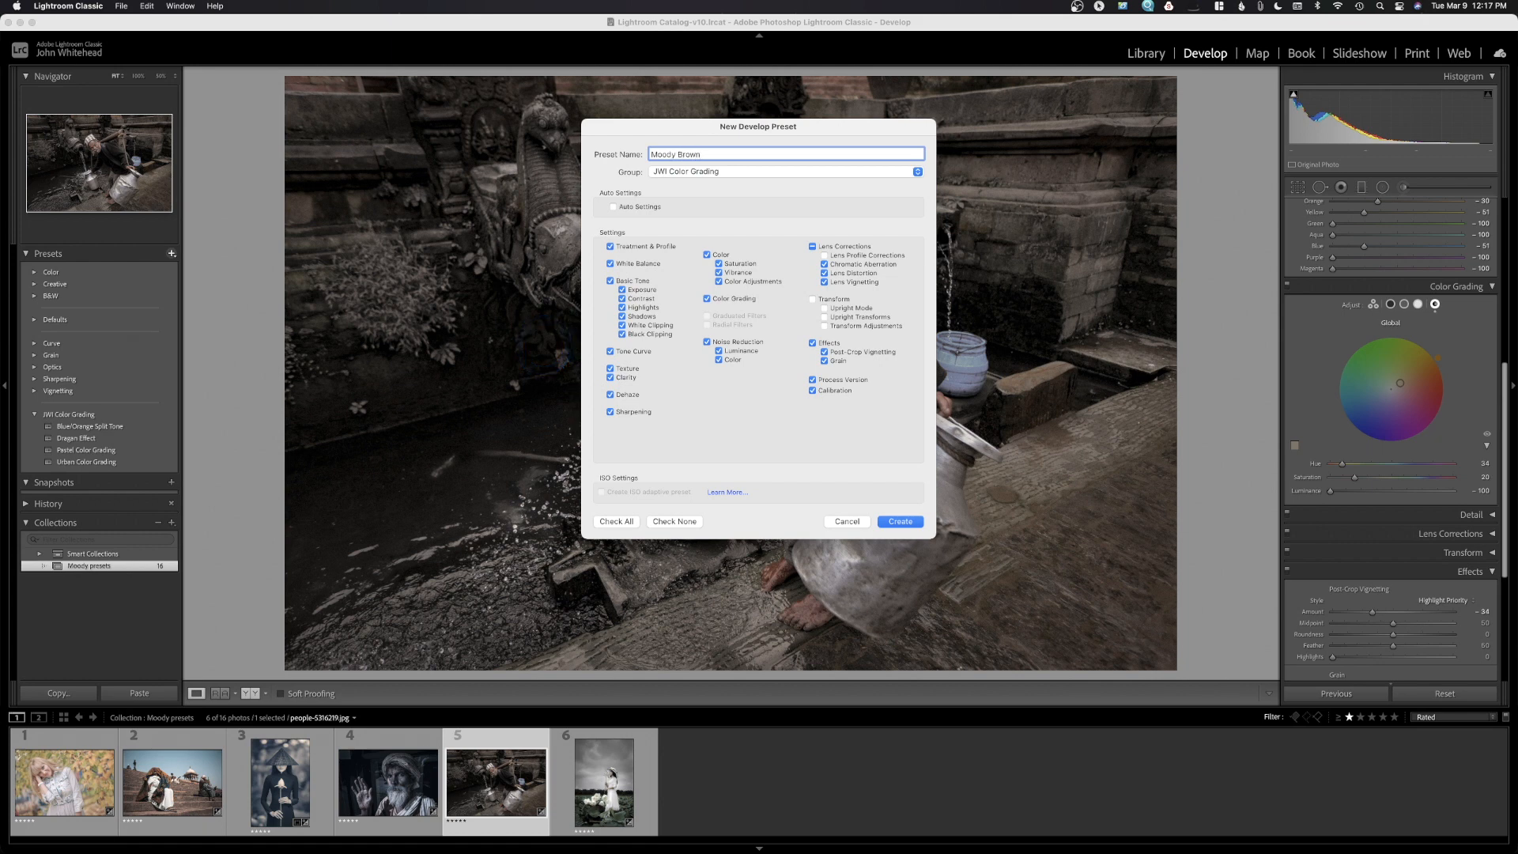
click(901, 522)
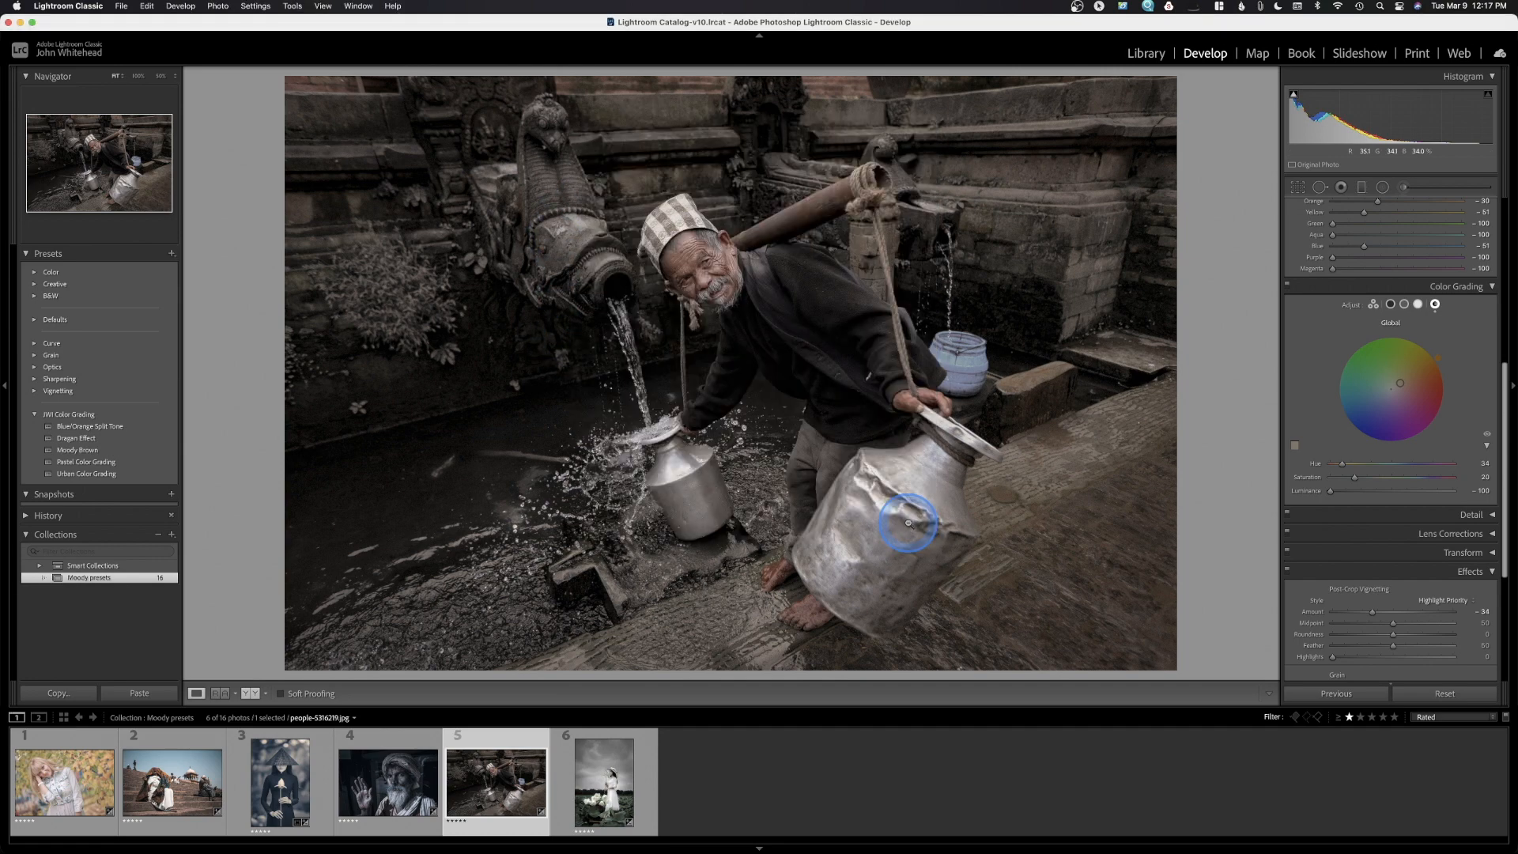
click(621, 777)
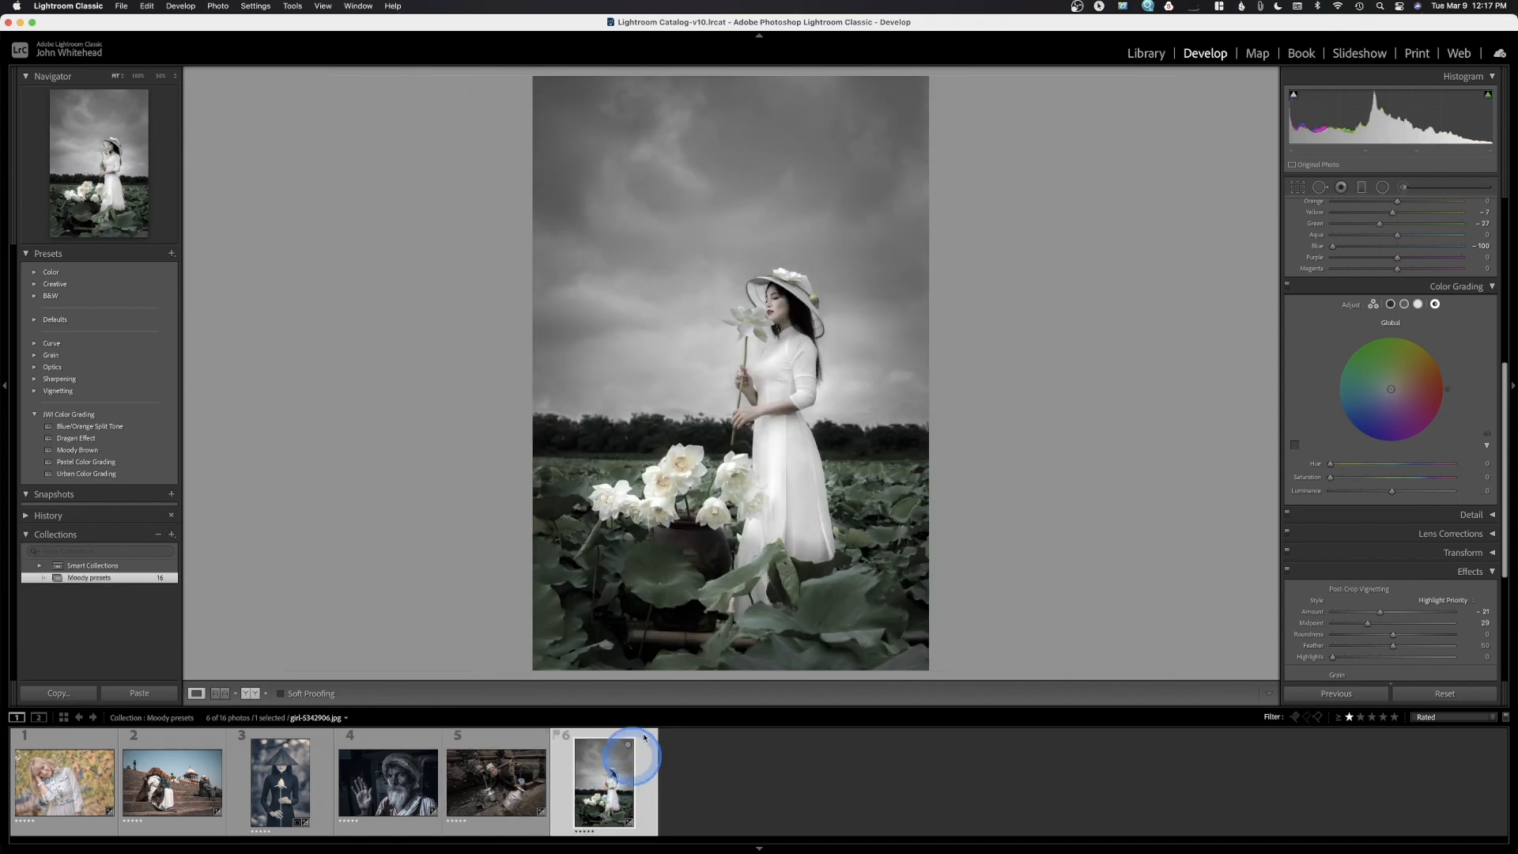
Compare the lotus-field photo Before/After side by side, then return to Loupe view
click(294, 695)
click(252, 693)
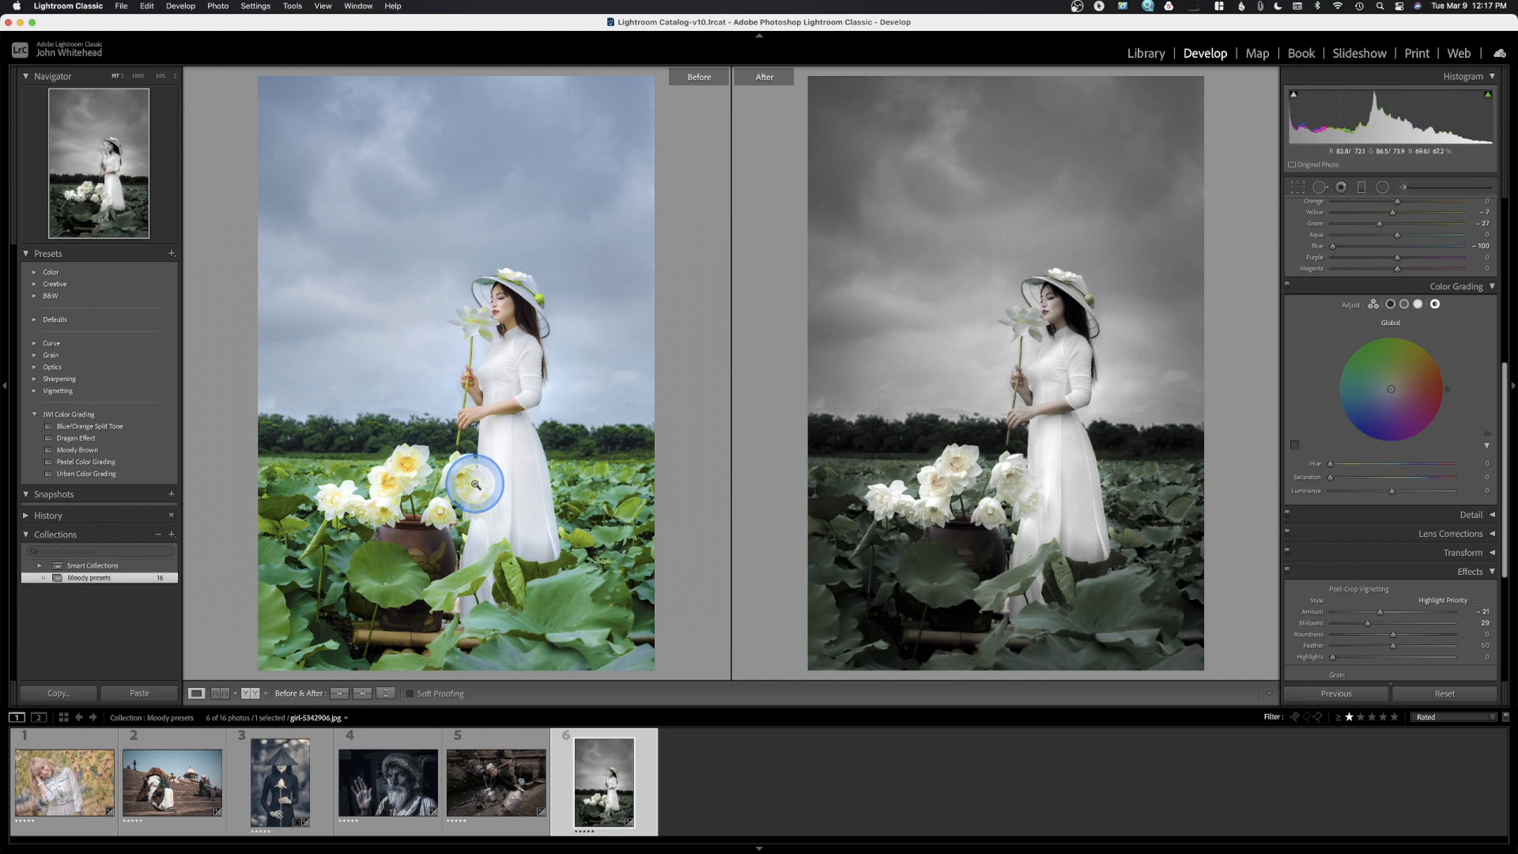
click(196, 694)
scroll(1423, 420, up, 2)
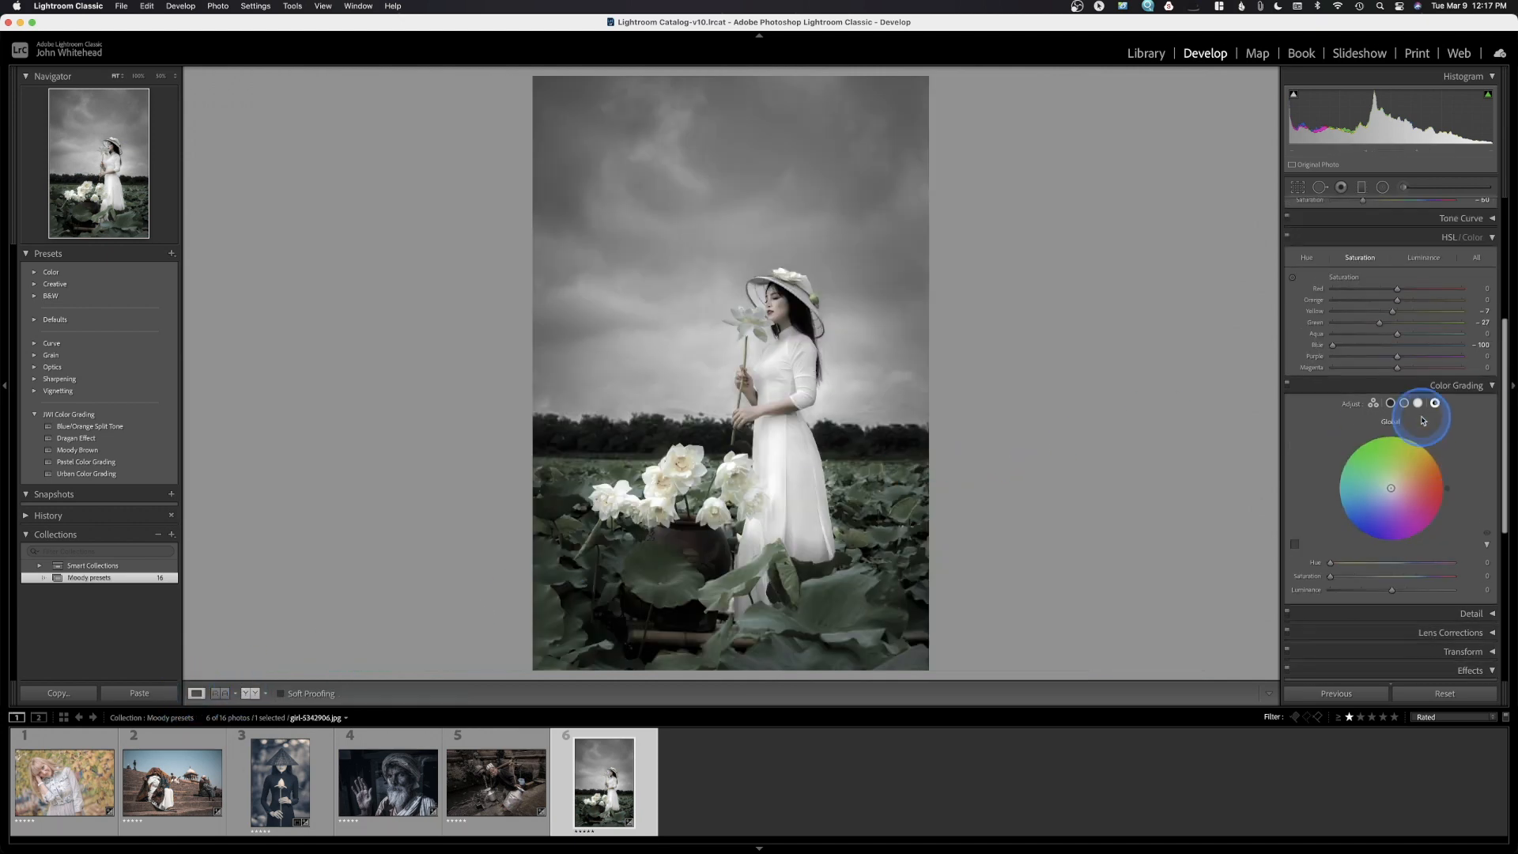
scroll(1424, 421, up, 3)
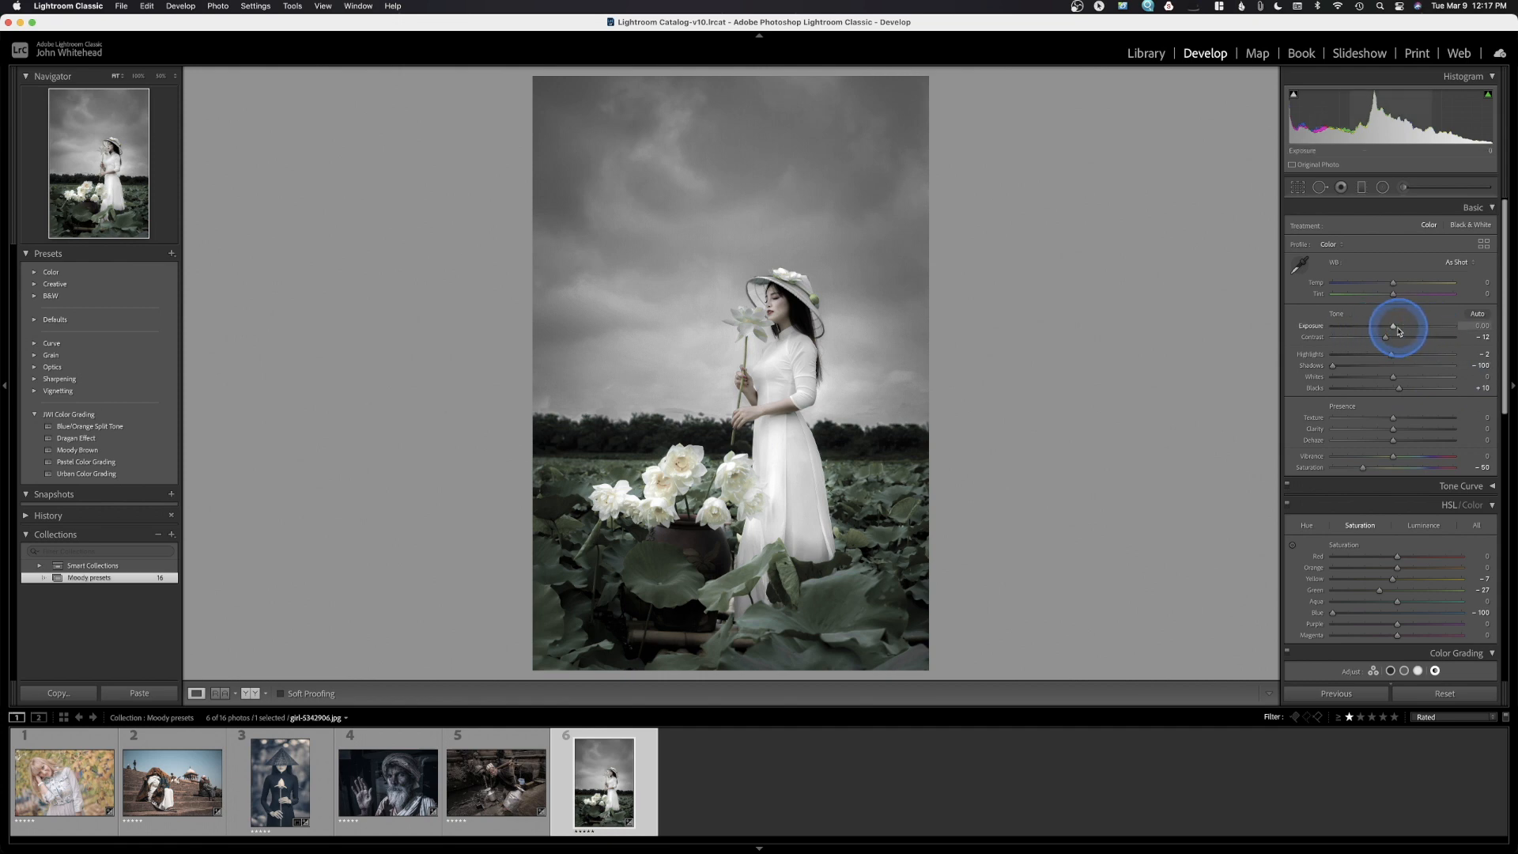
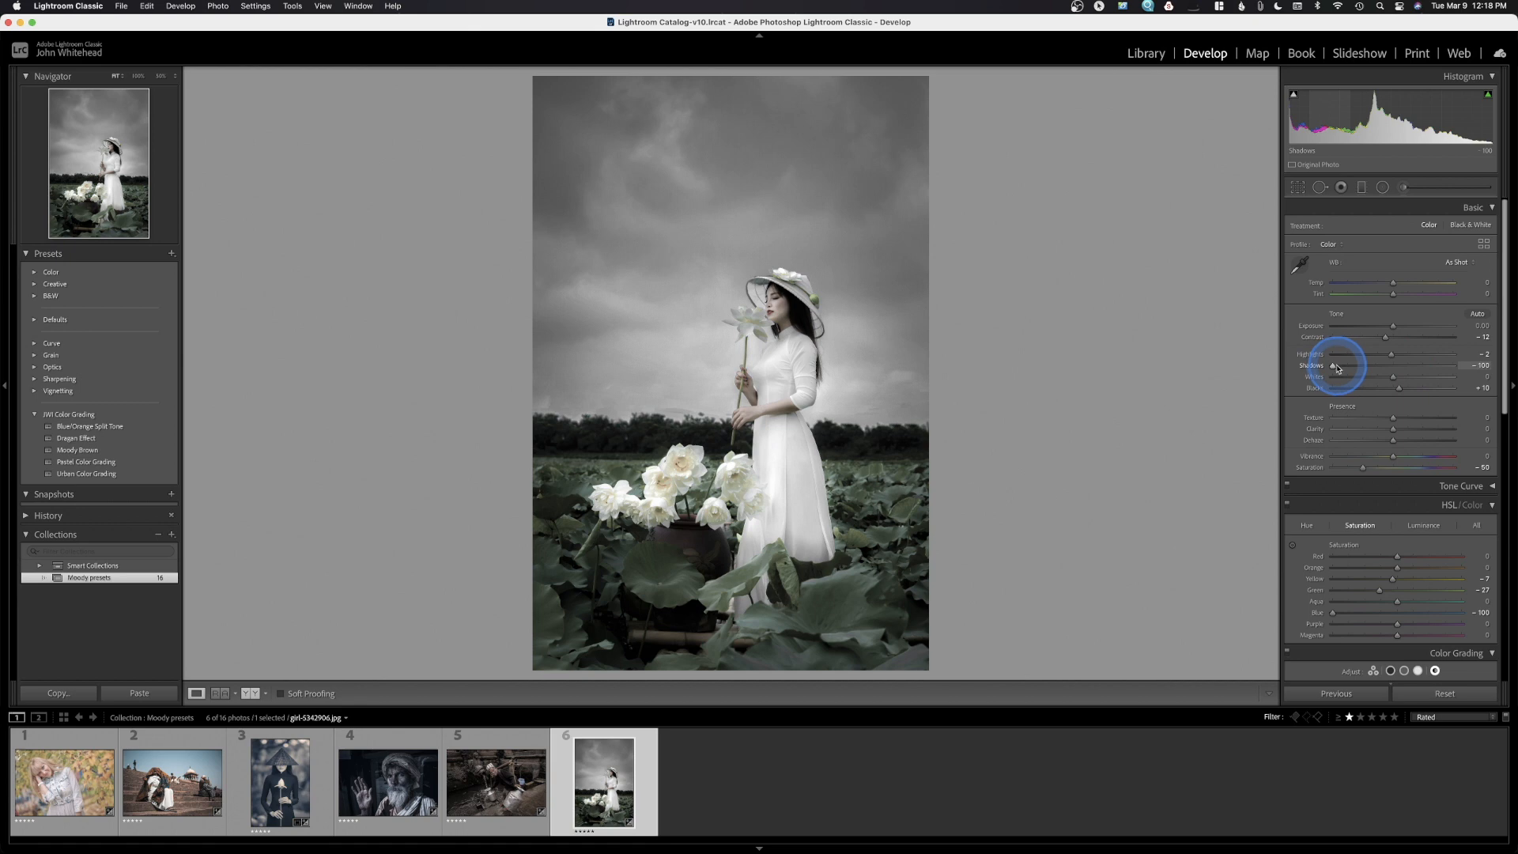
Try brightening the shadows and lifting the tone curve's black point, then reset the curve to linear
drag(1334, 369, 1183, 362)
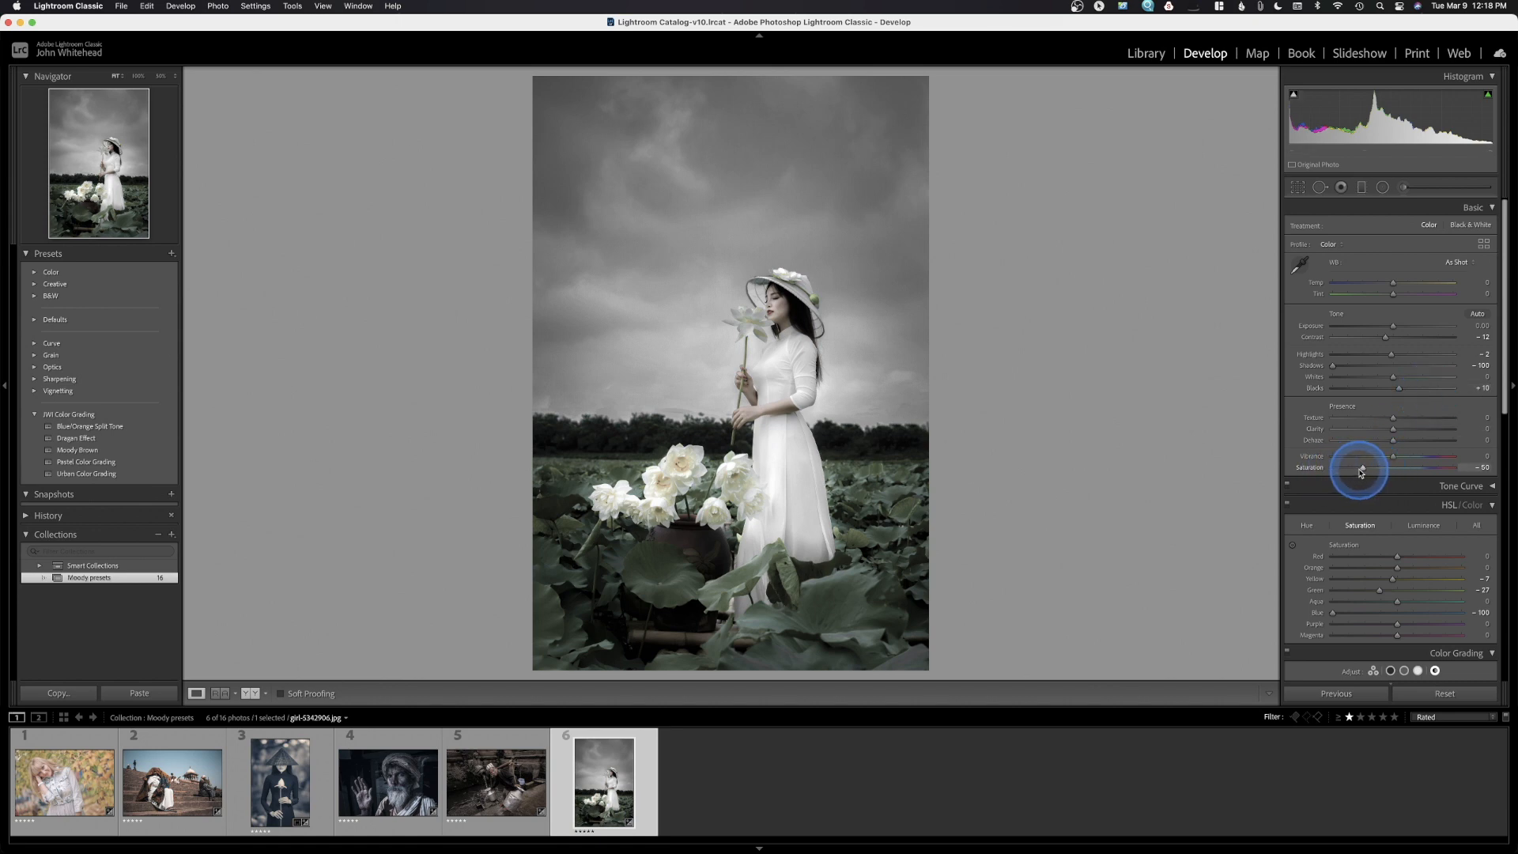
click(1494, 487)
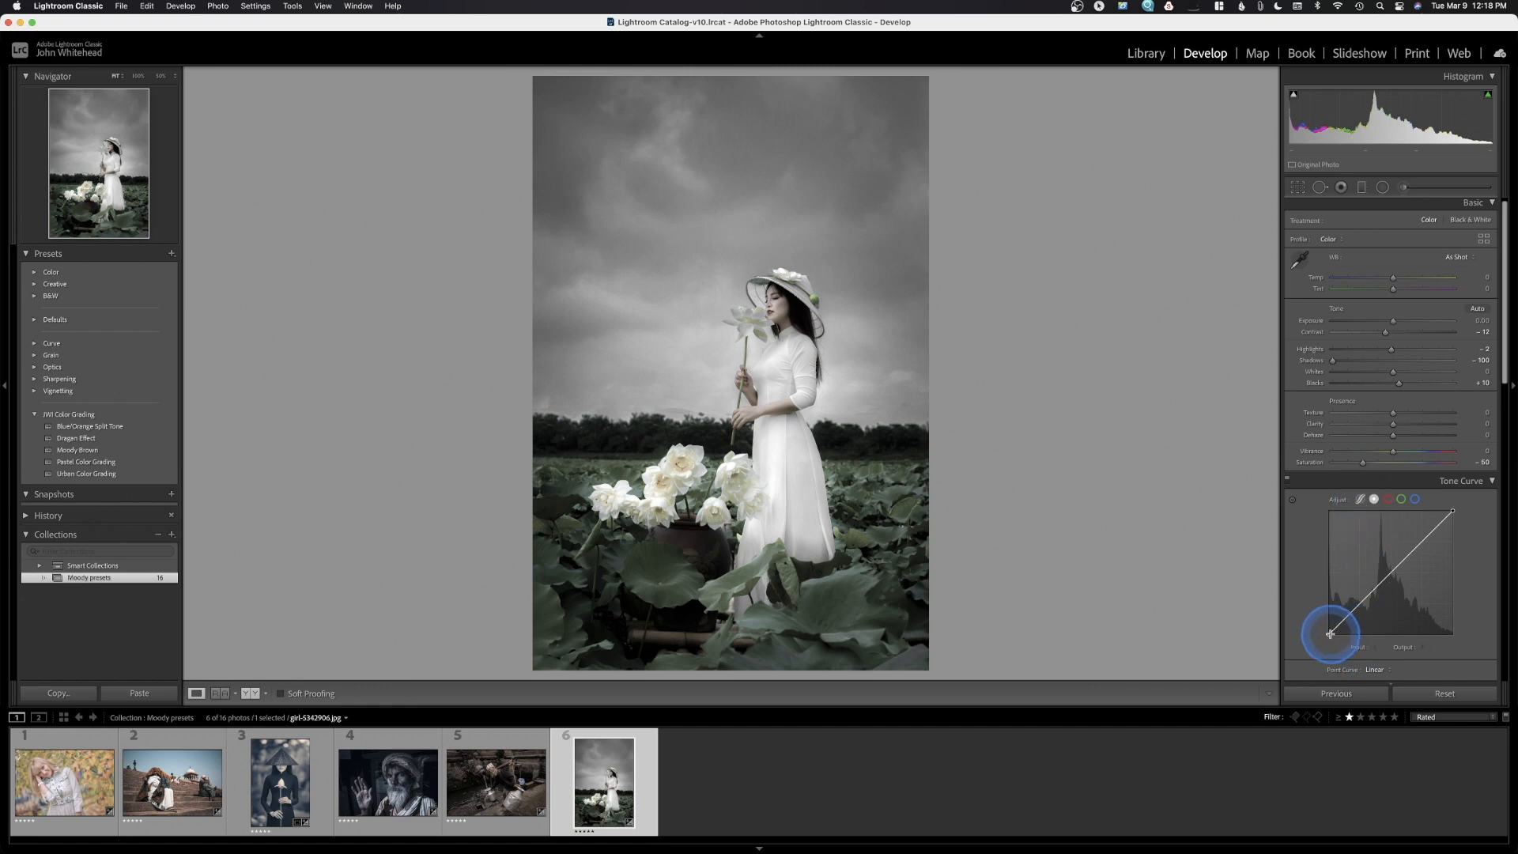
drag(1328, 634, 1326, 622)
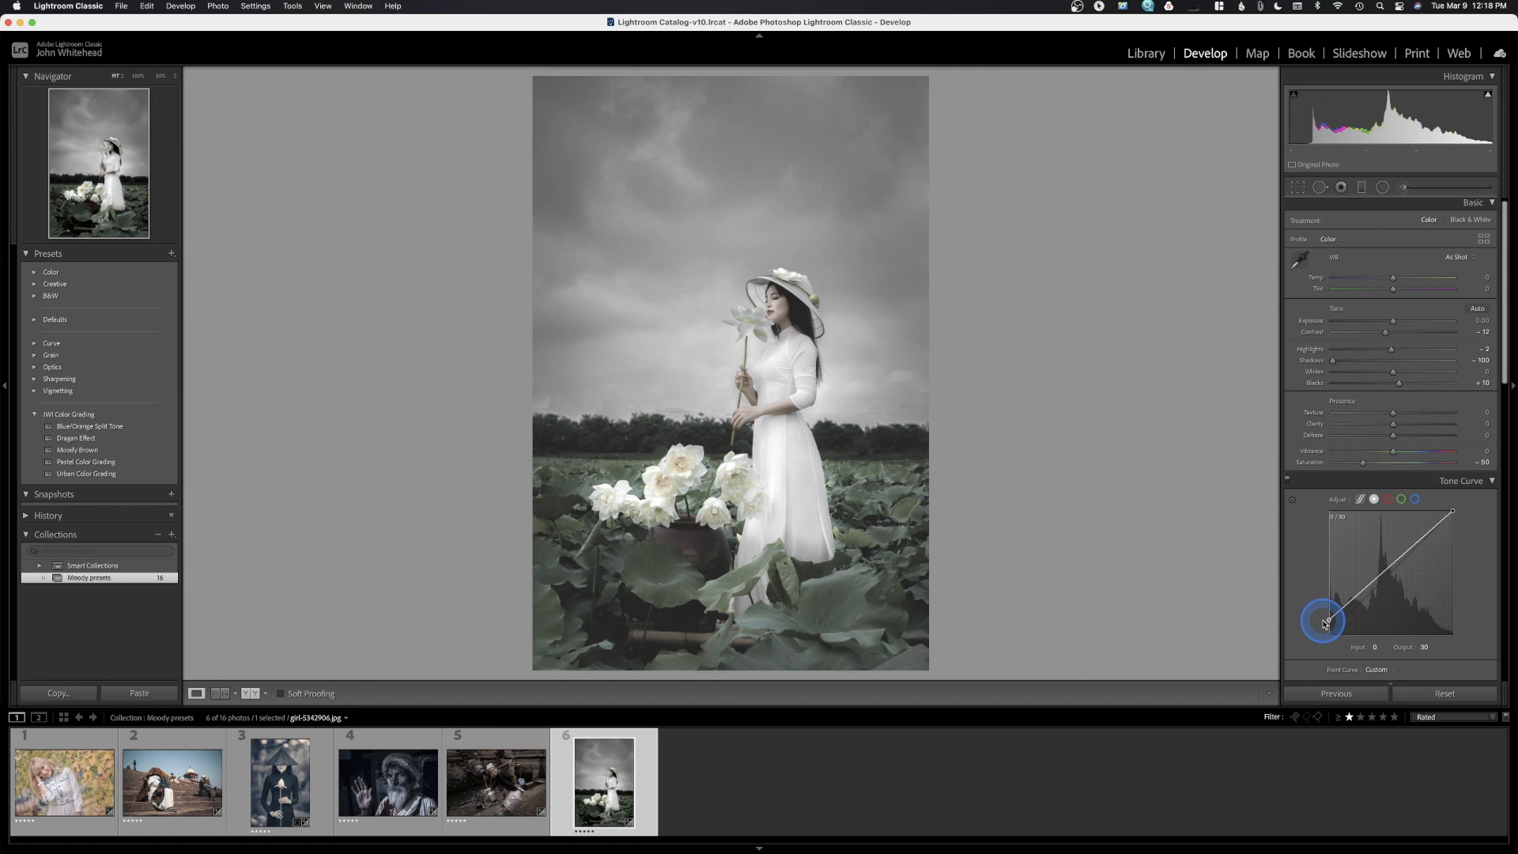
double_click(1326, 622)
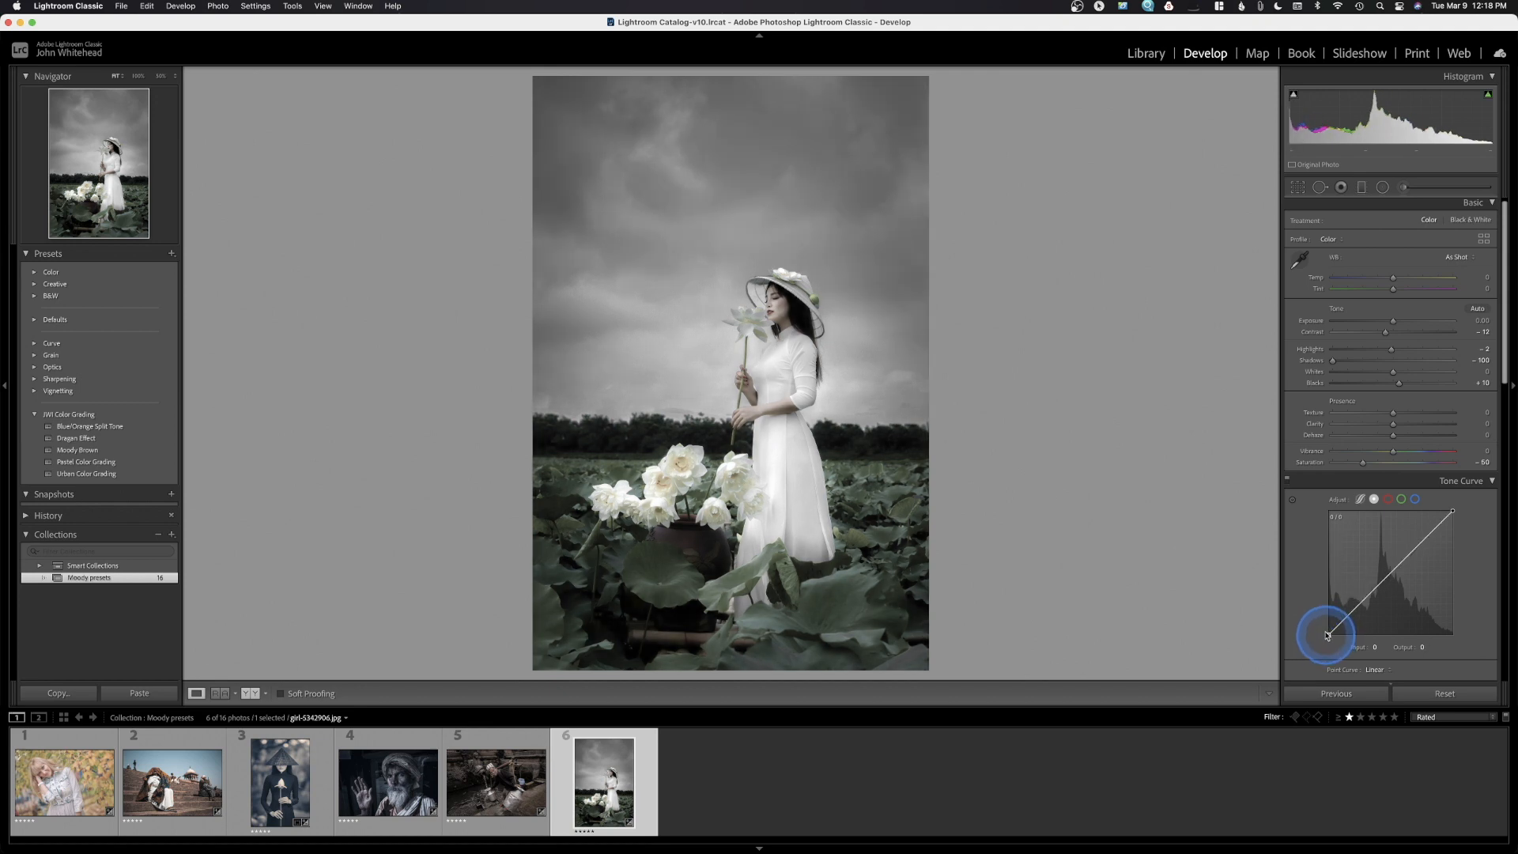
scroll(1305, 514, down, 1)
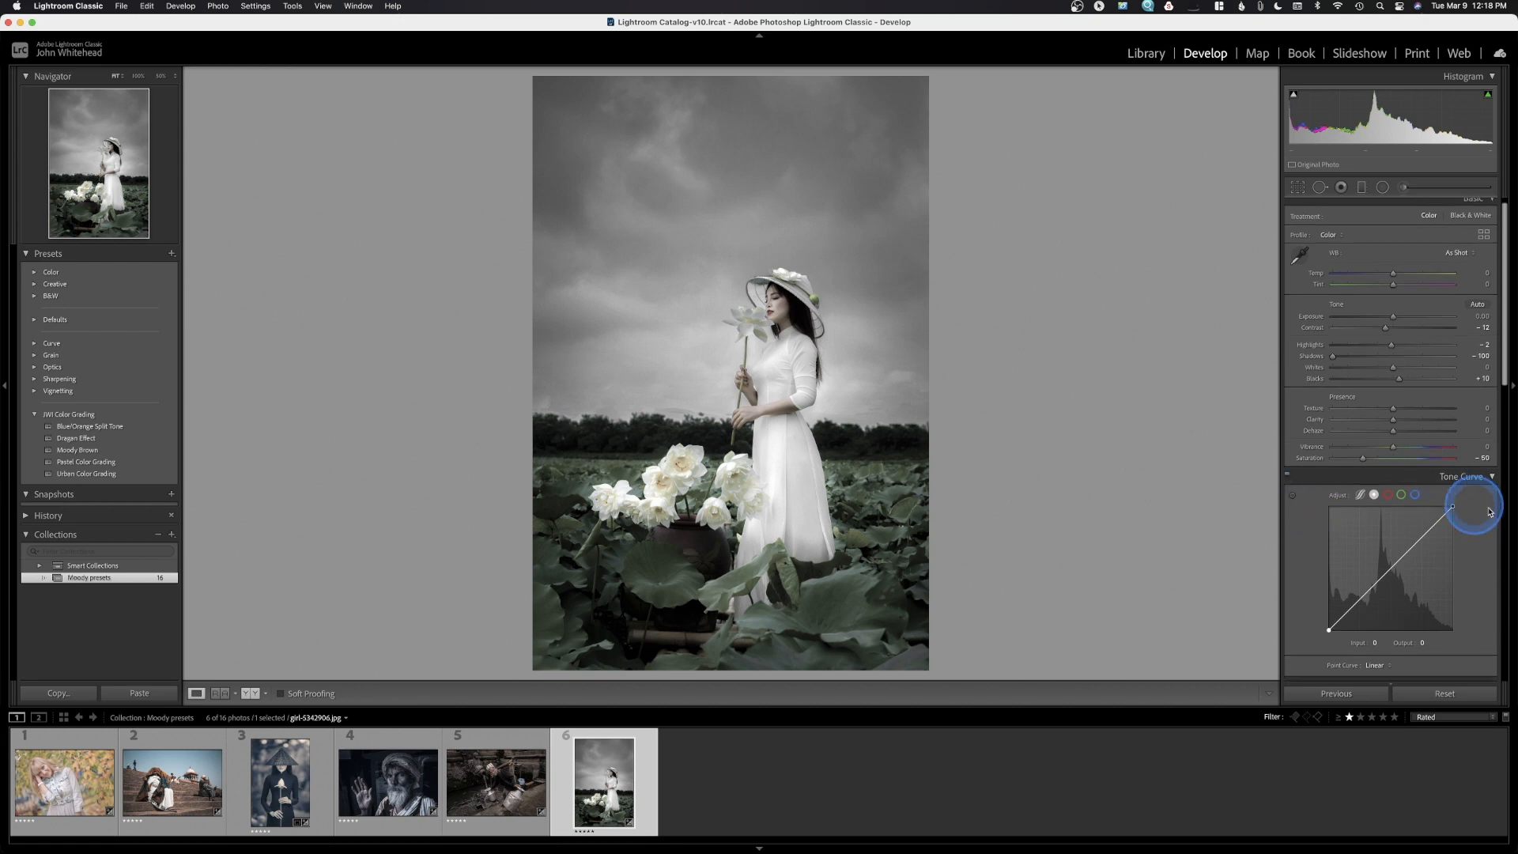
click(1492, 478)
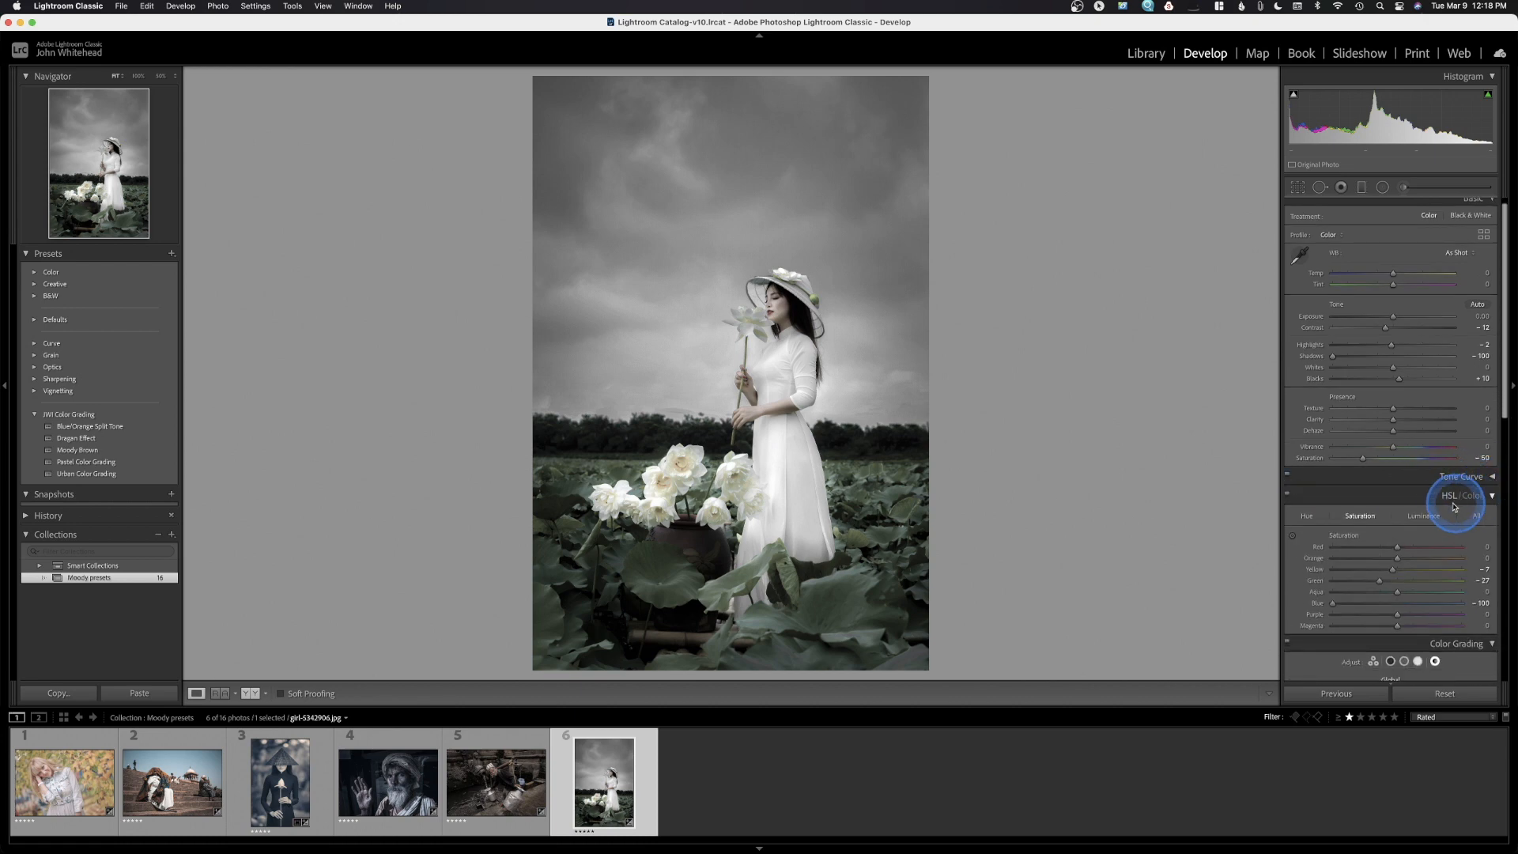
Drop Aqua, Purple and Magenta saturation to -100 in the HSL panel
scroll(1419, 498, down, 1)
click(1308, 486)
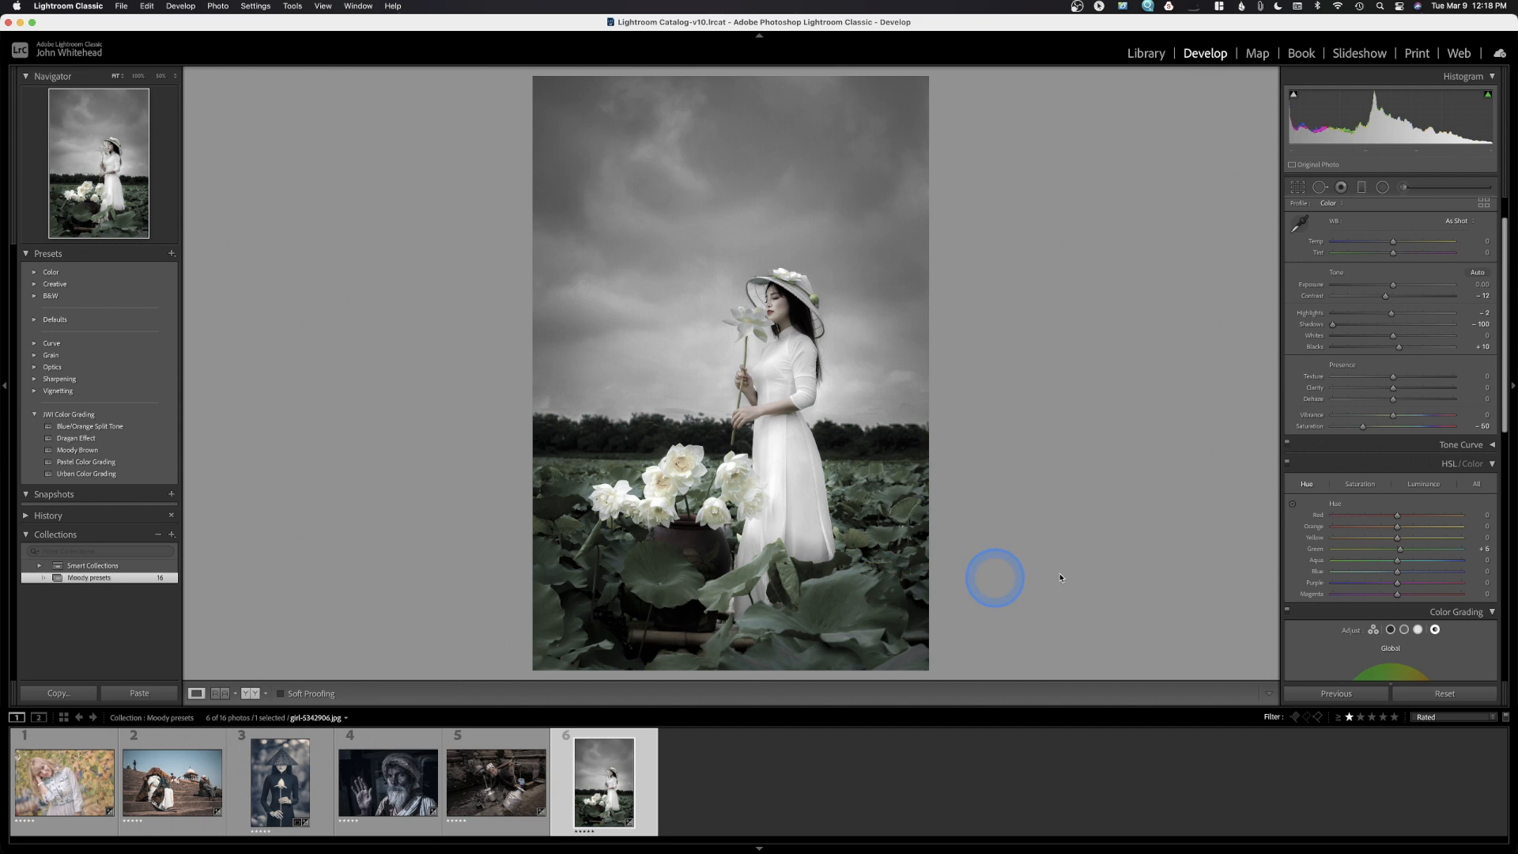
click(1370, 487)
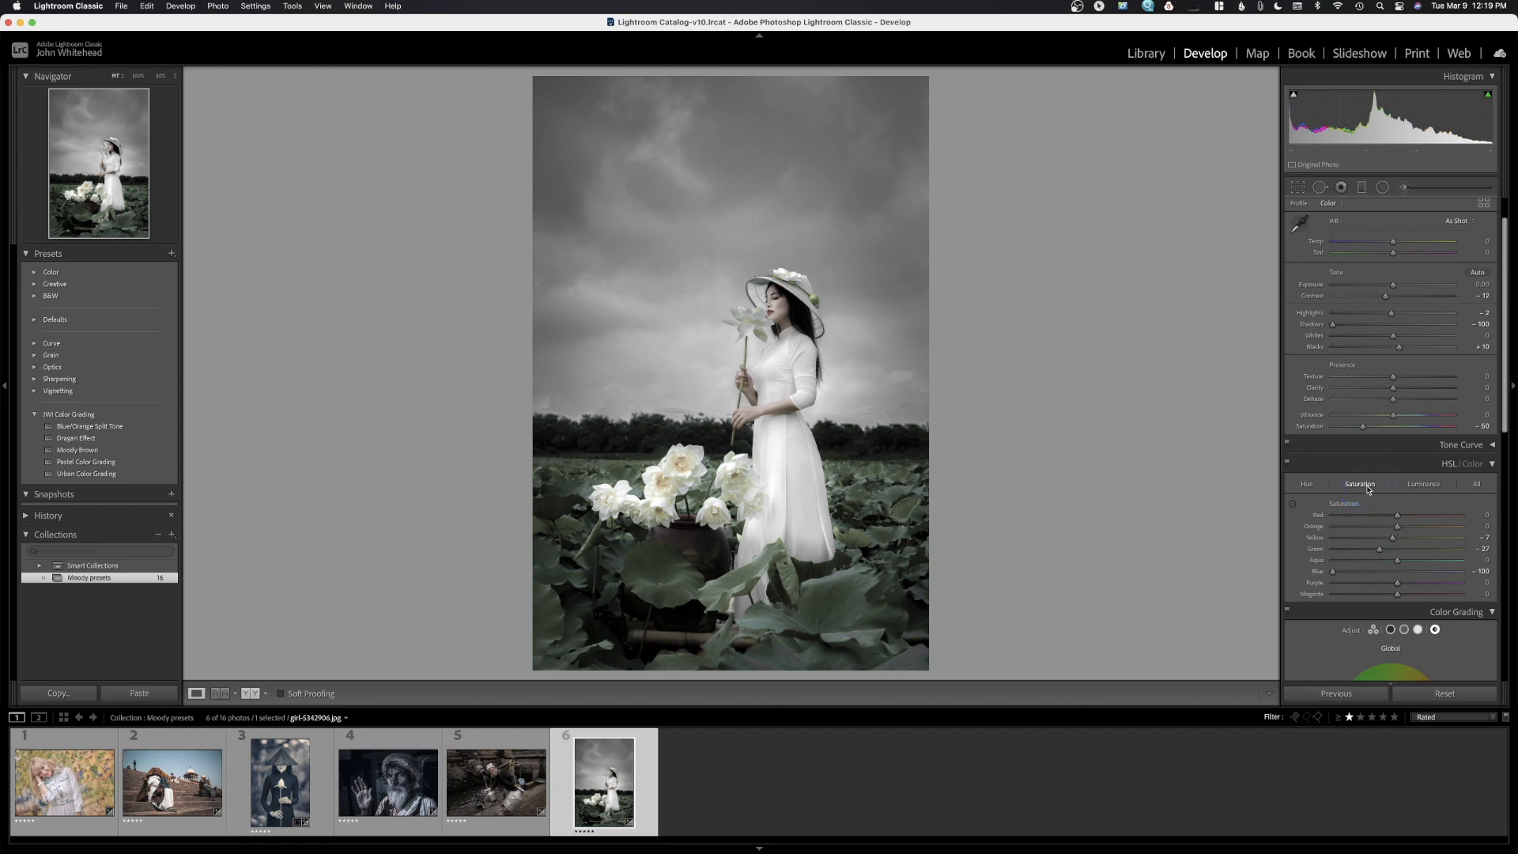
click(1379, 553)
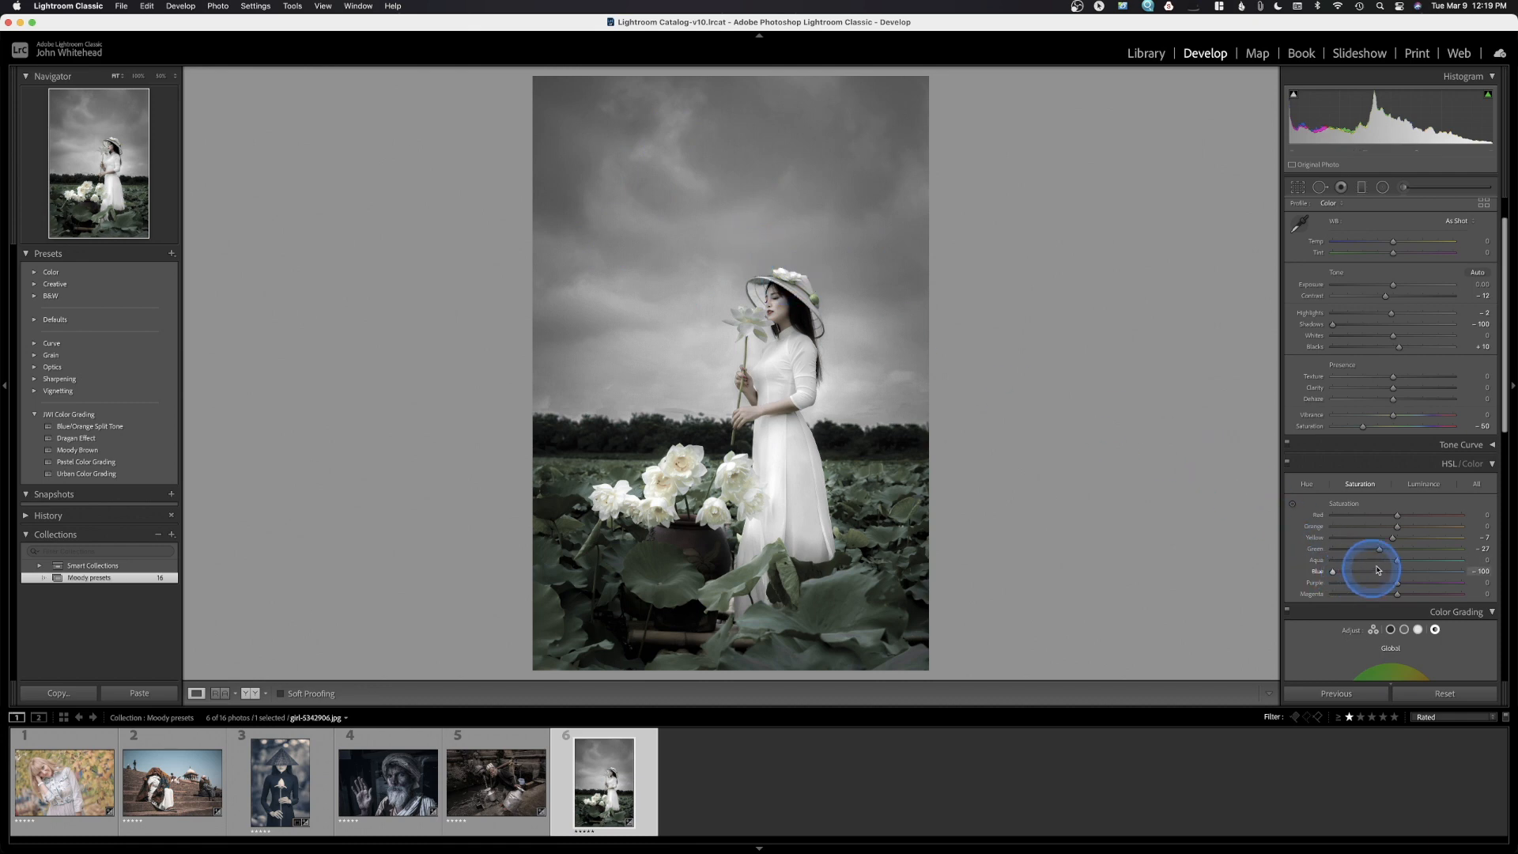
drag(1397, 561, 1251, 575)
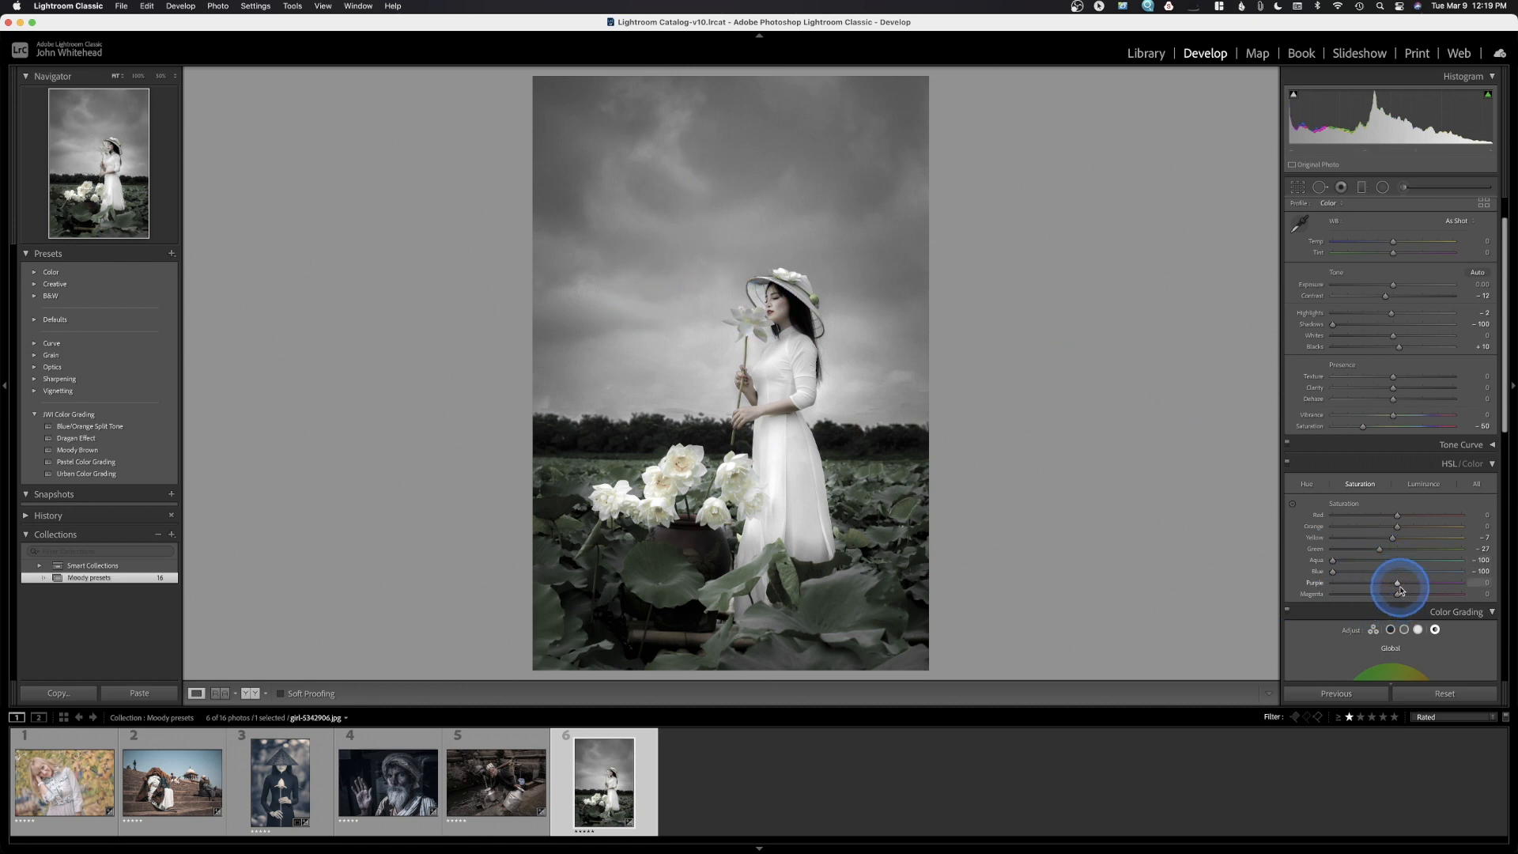
drag(1398, 586, 1288, 589)
drag(1407, 603, 1258, 603)
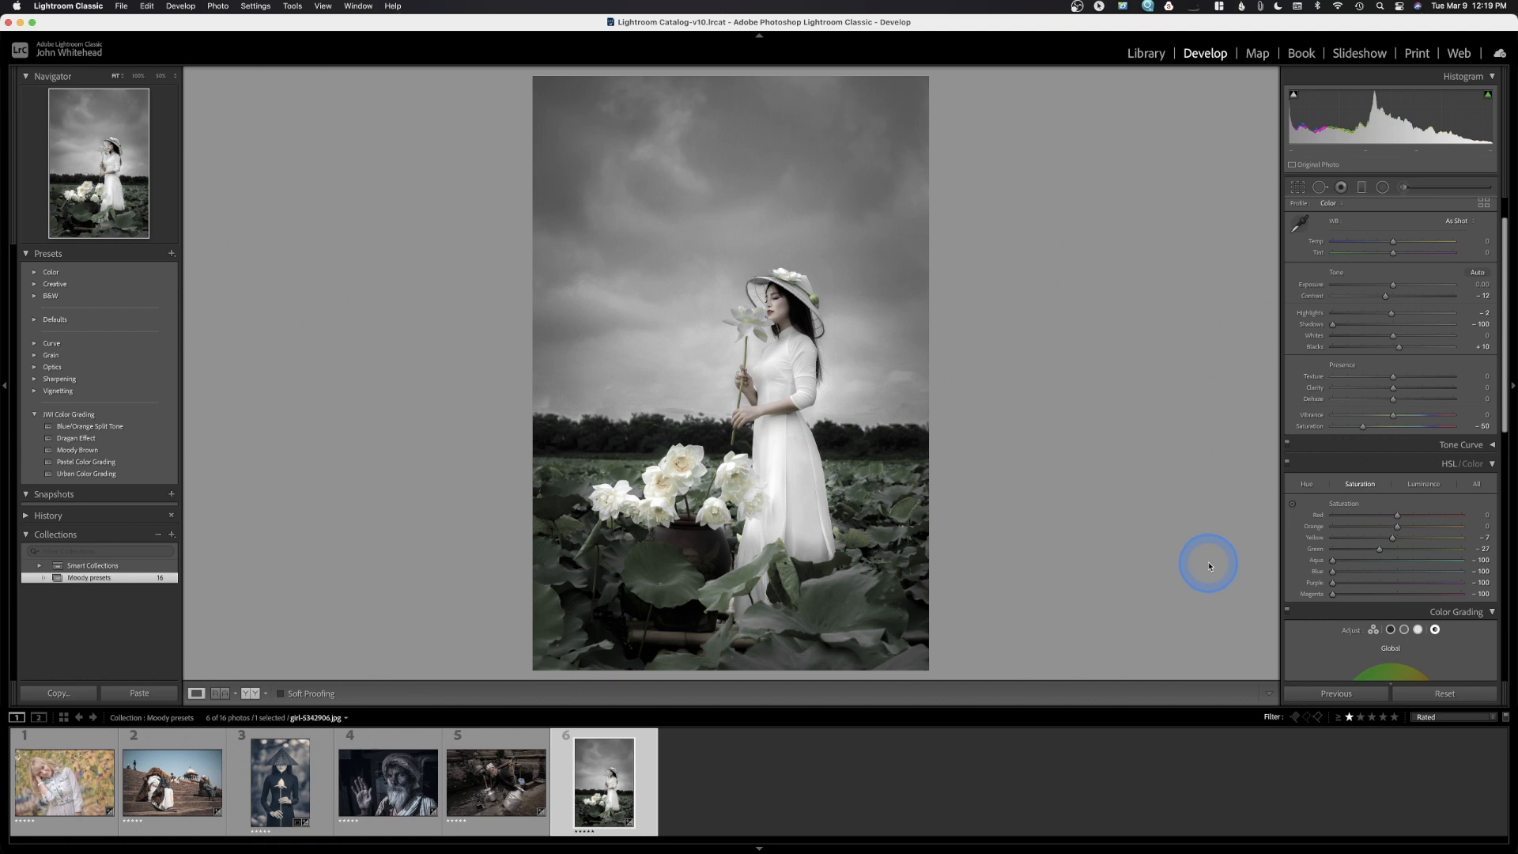
Darken Green luminance to about -55, then toggle HSL off and on to compare
click(1424, 484)
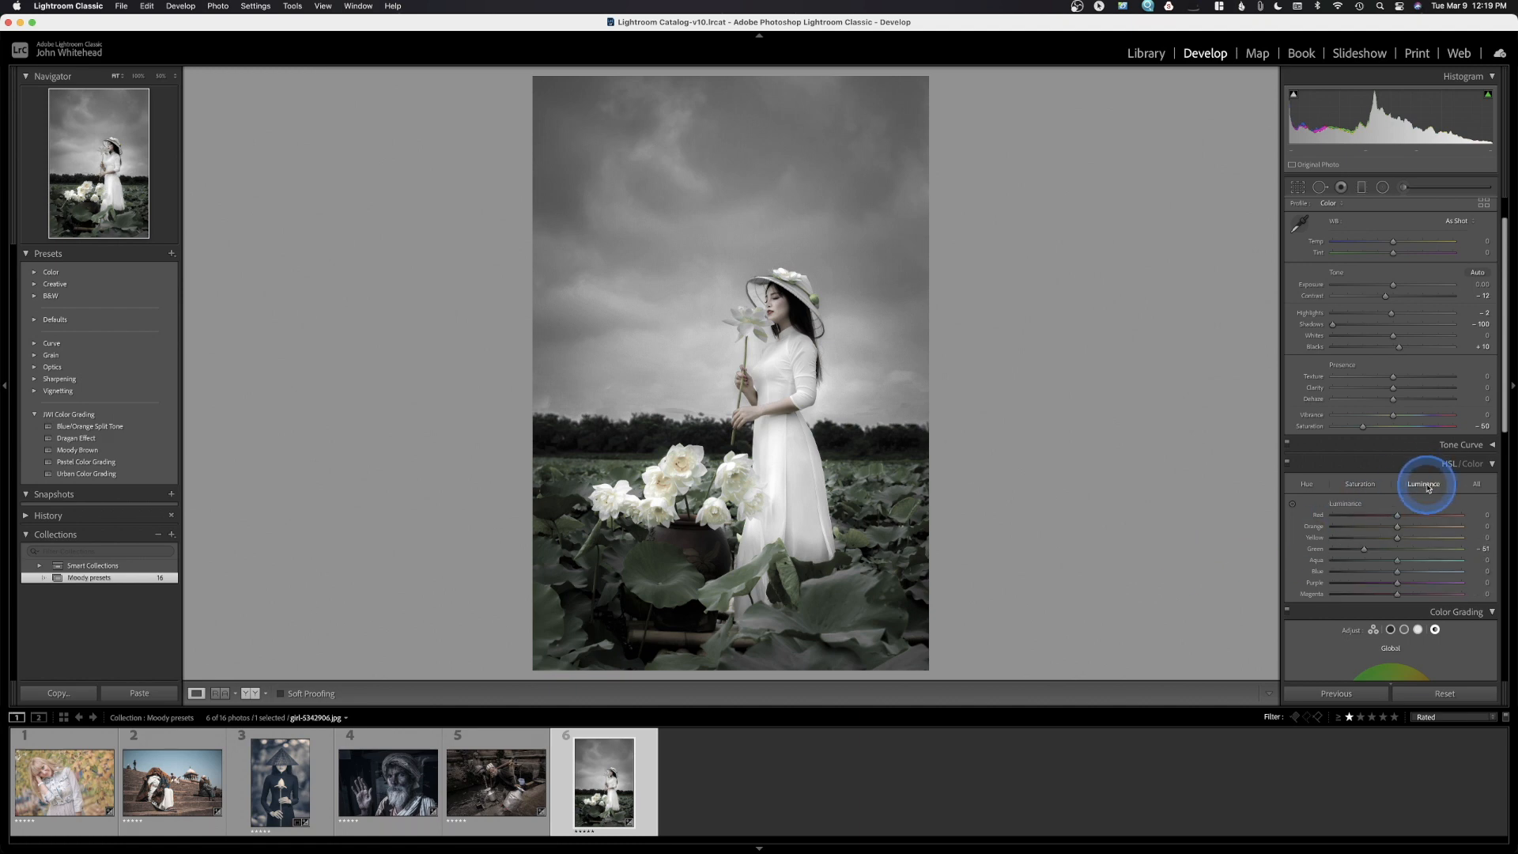
click(1398, 552)
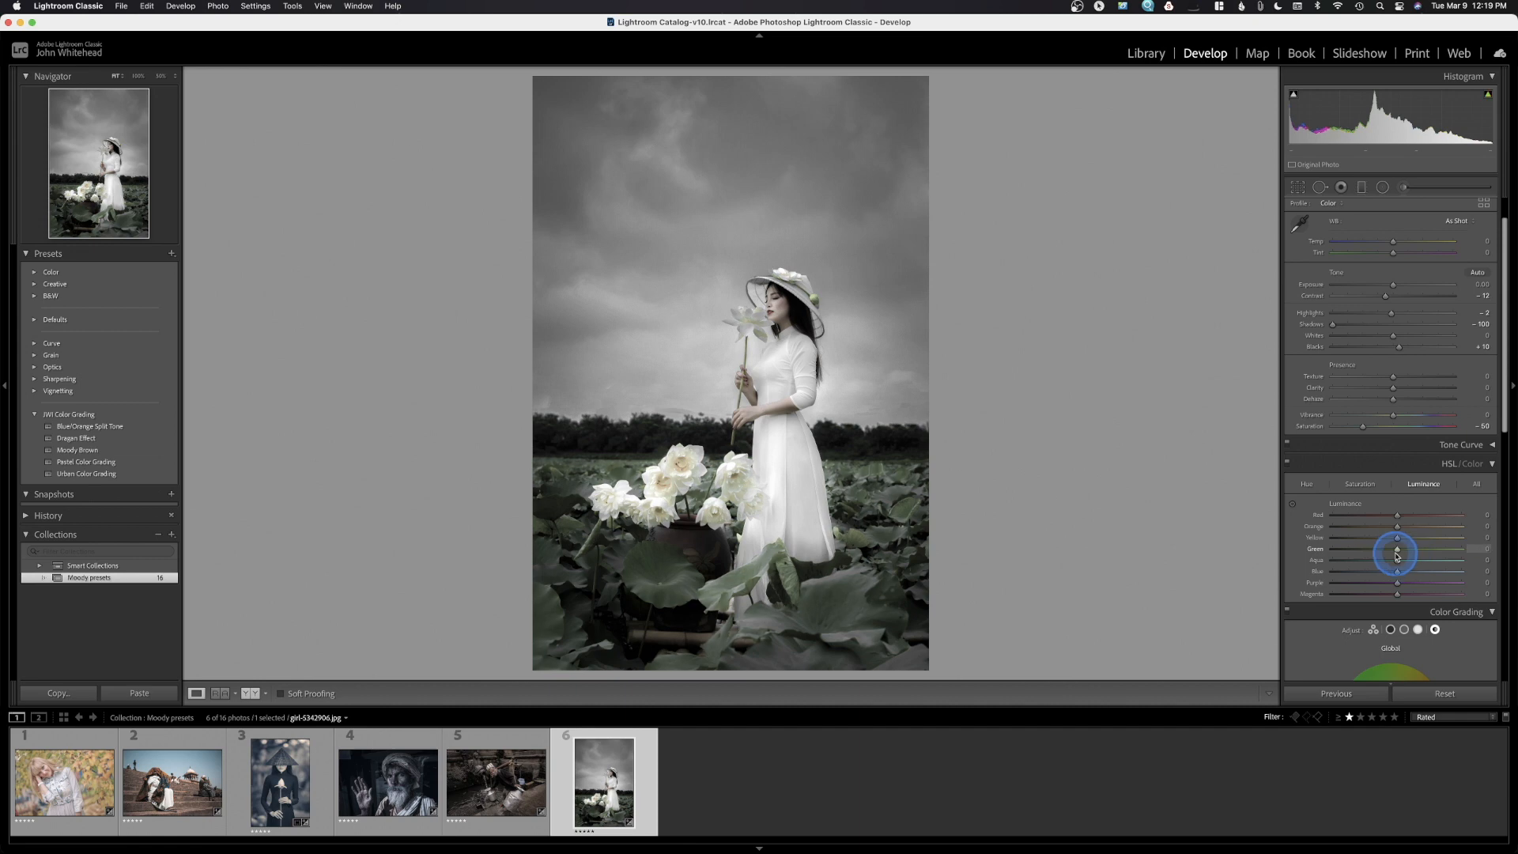
drag(1397, 556, 1357, 563)
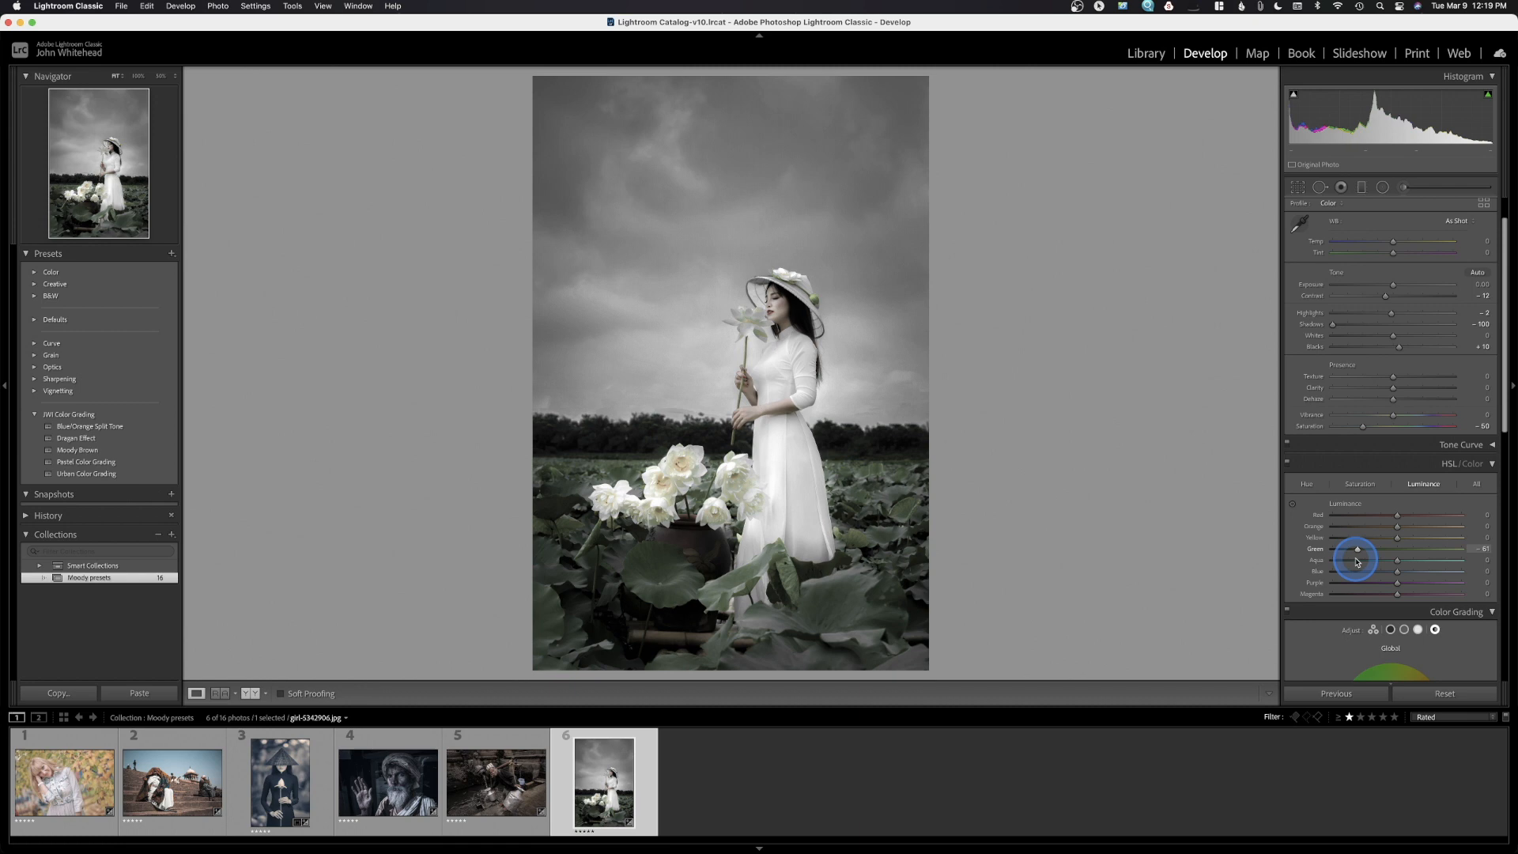
drag(1358, 563, 1361, 562)
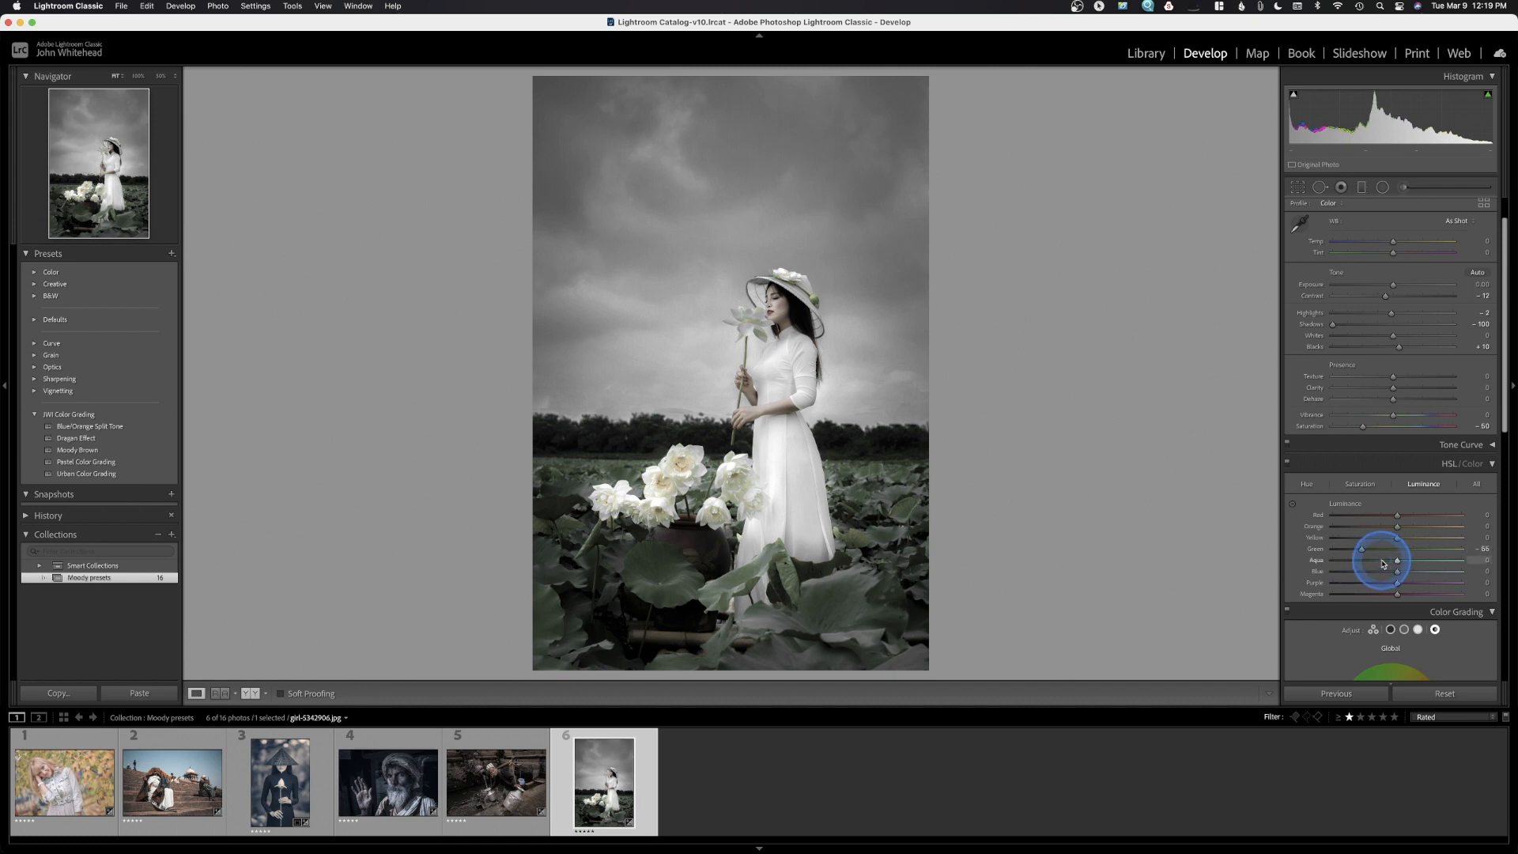
click(1287, 463)
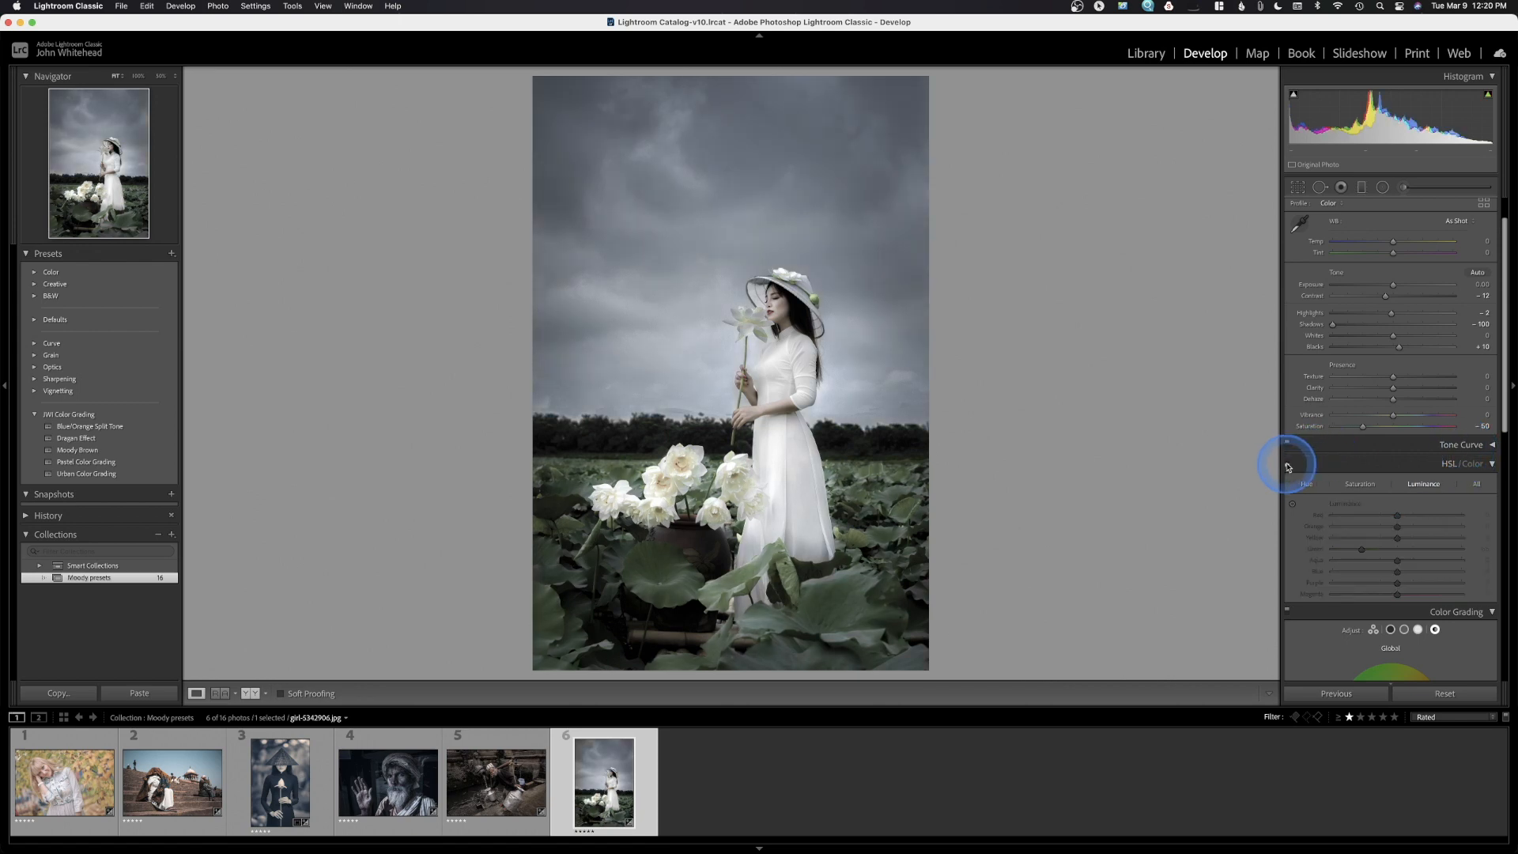
click(1287, 465)
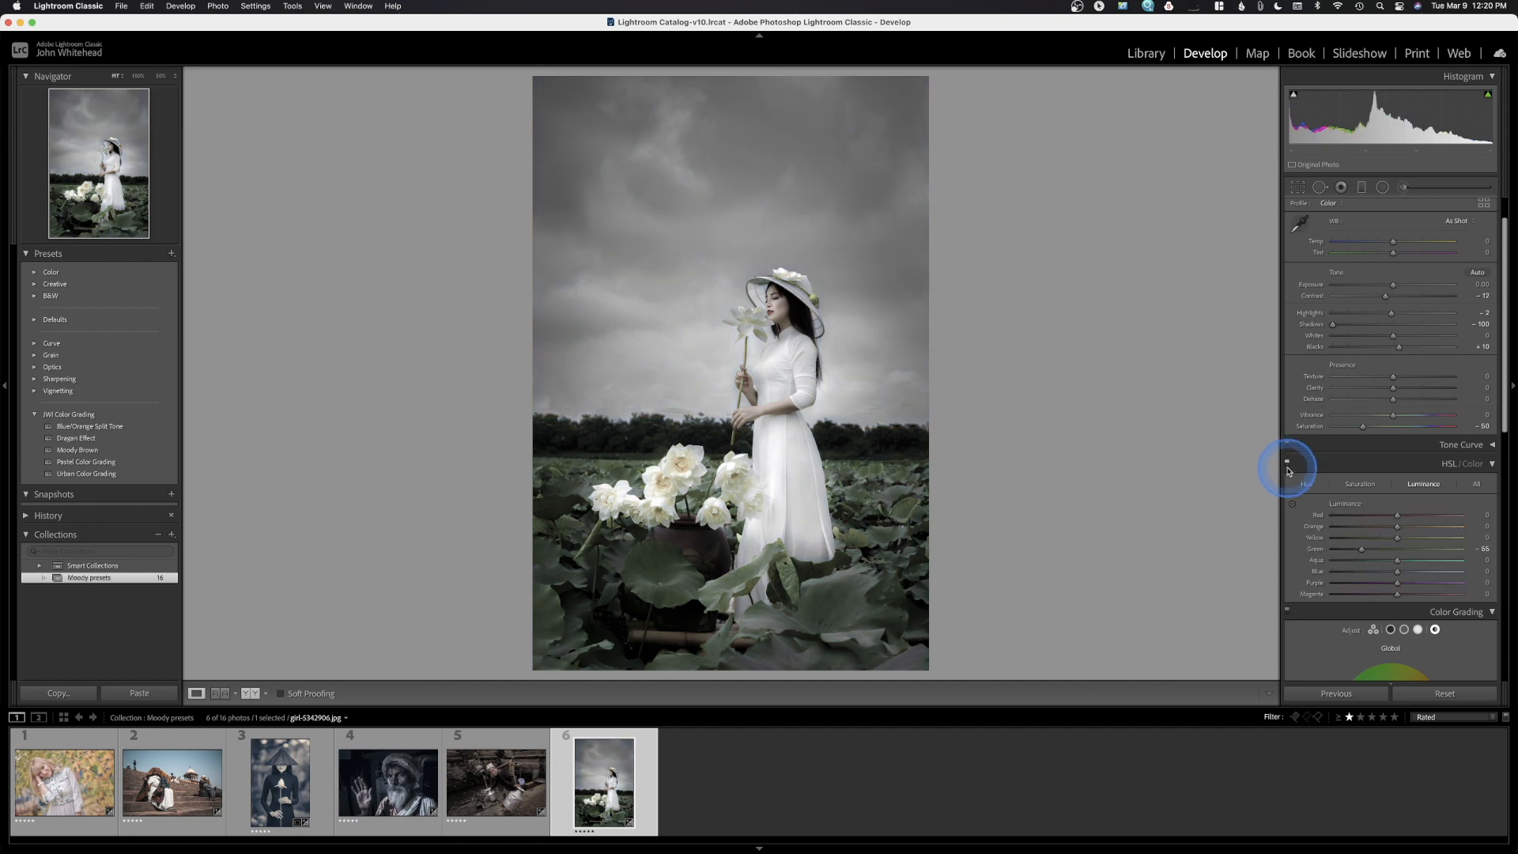
scroll(1397, 498, down, 5)
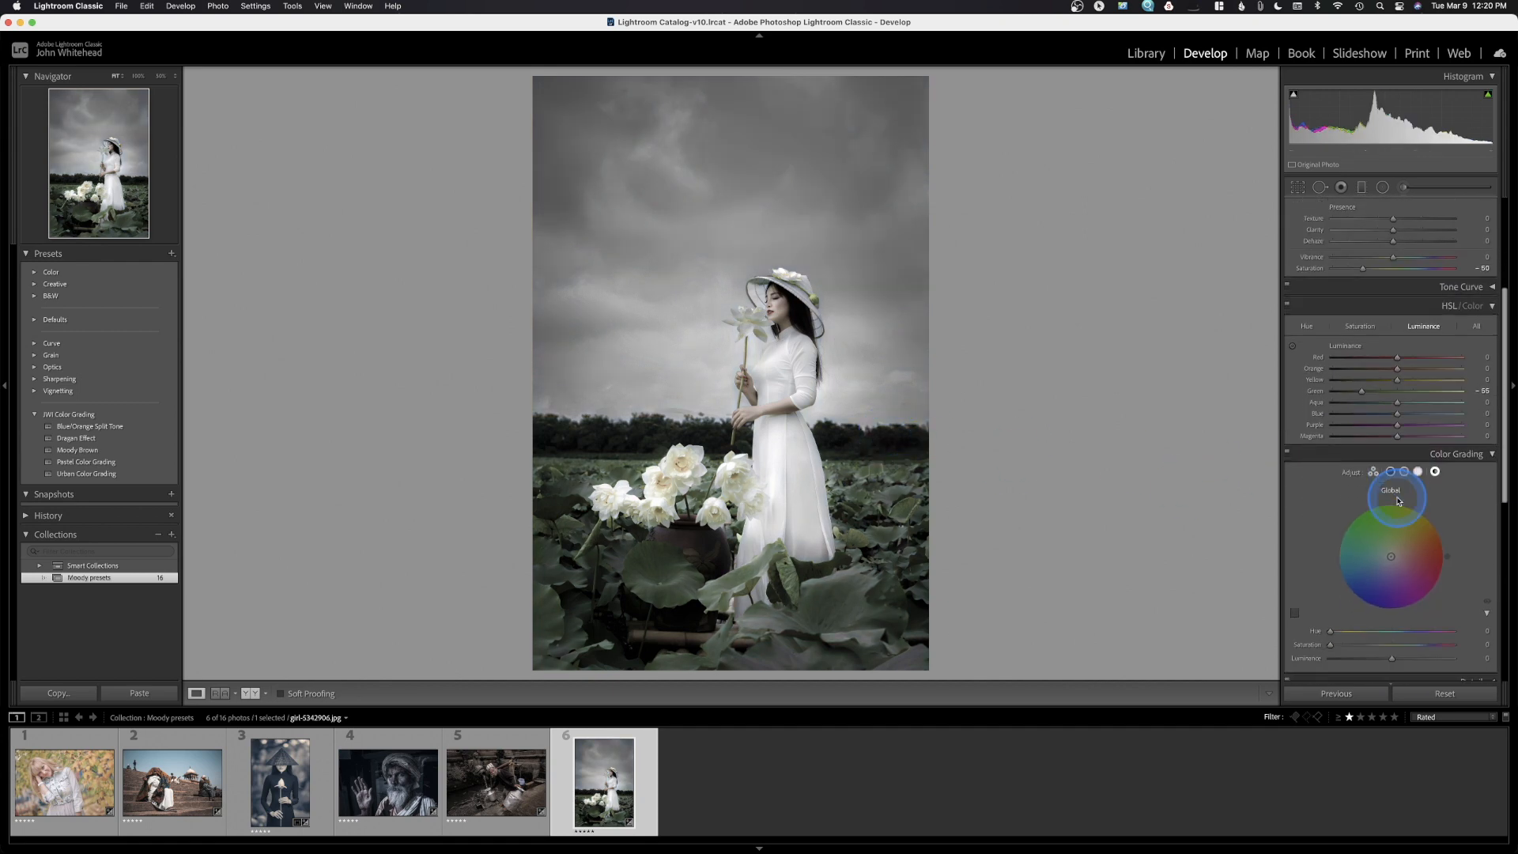
scroll(1413, 506, down, 1)
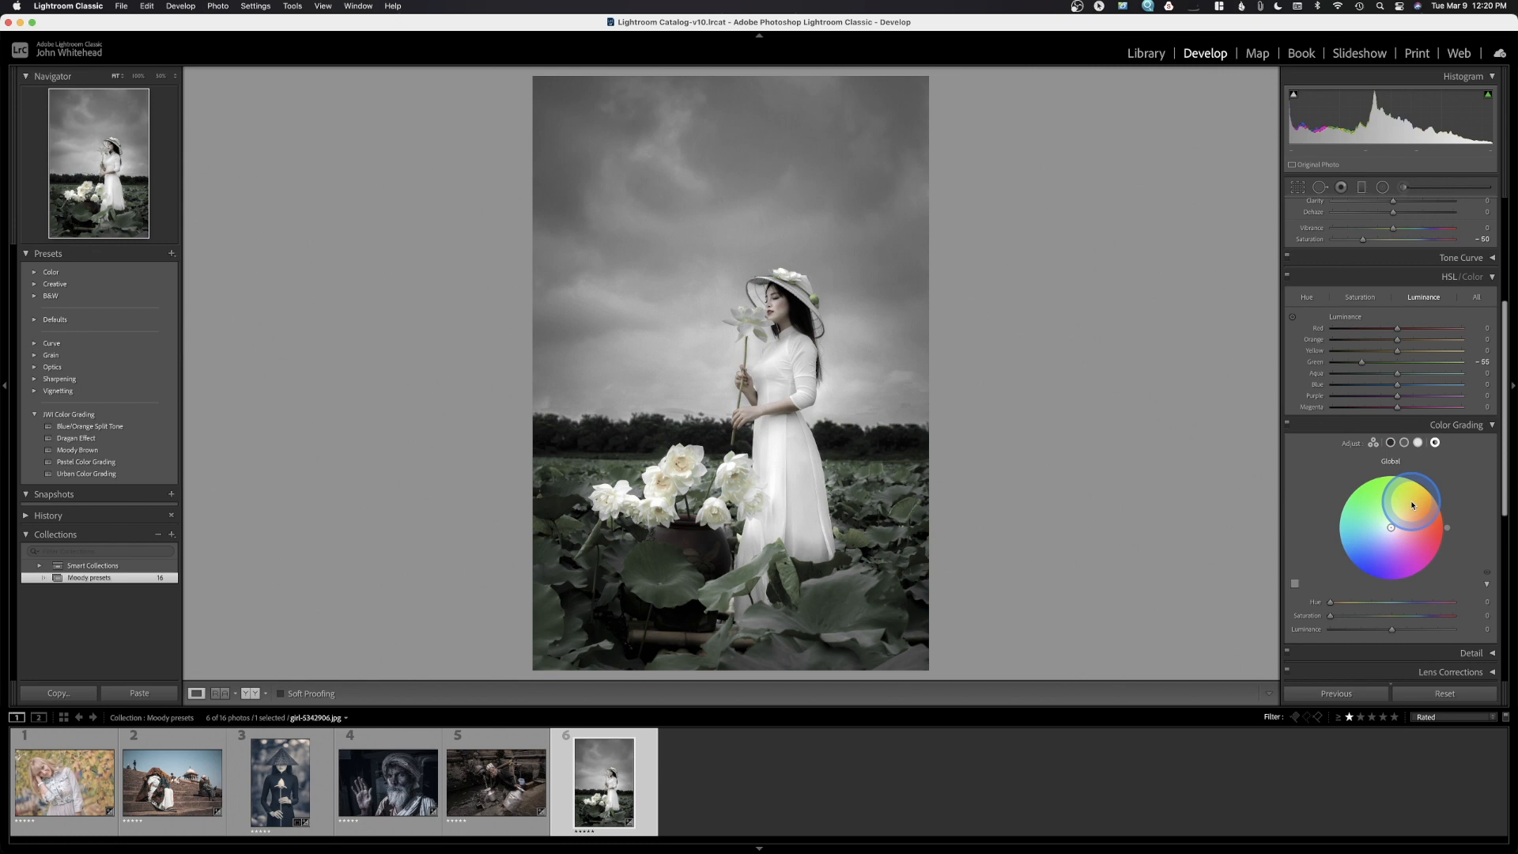
scroll(1412, 505, down, 5)
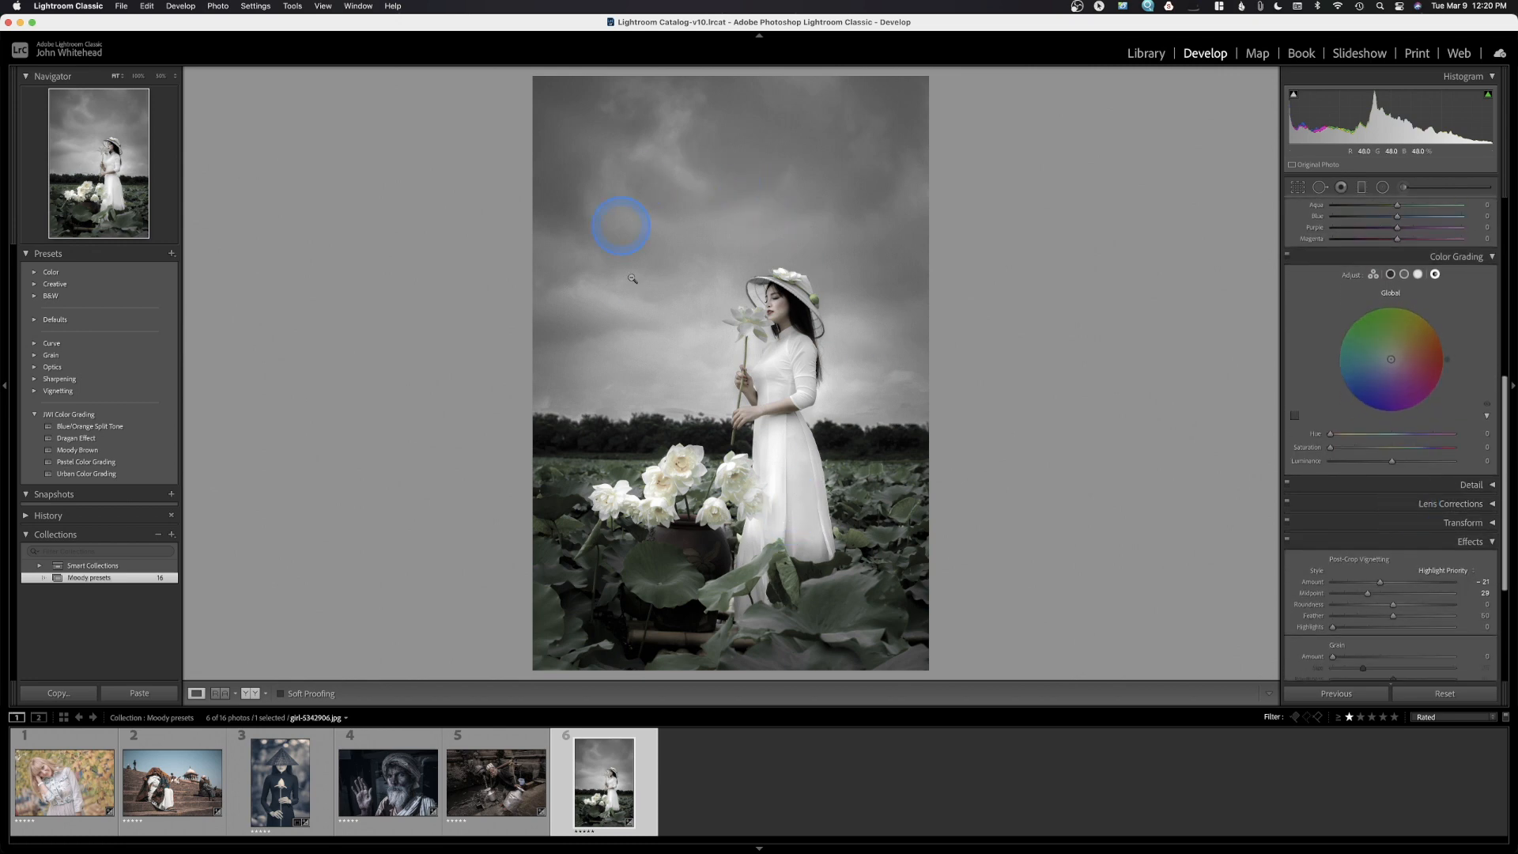
click(1286, 542)
click(1285, 542)
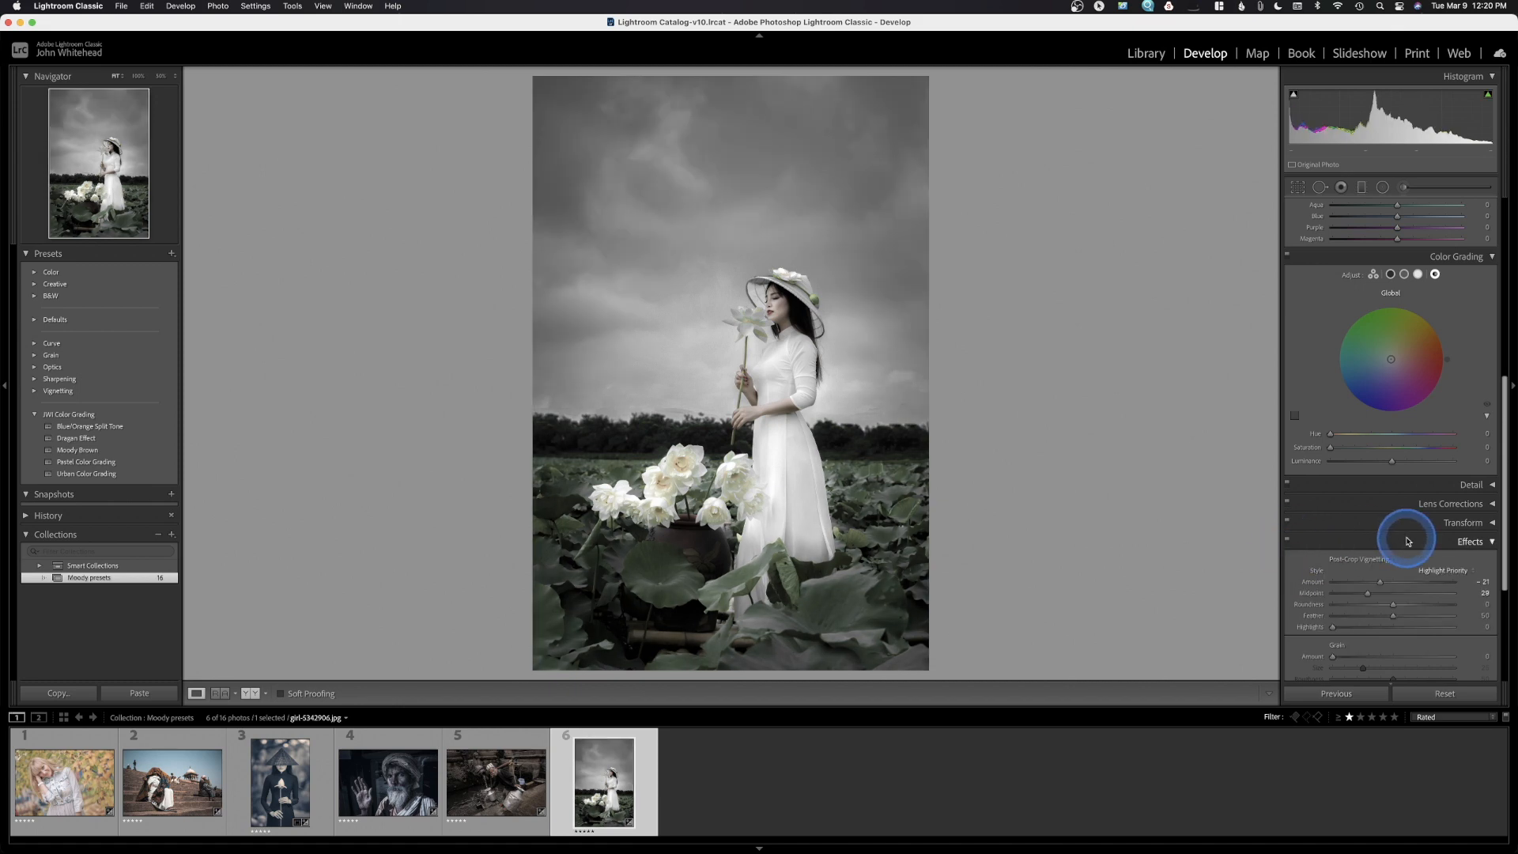
scroll(1401, 532, down, 6)
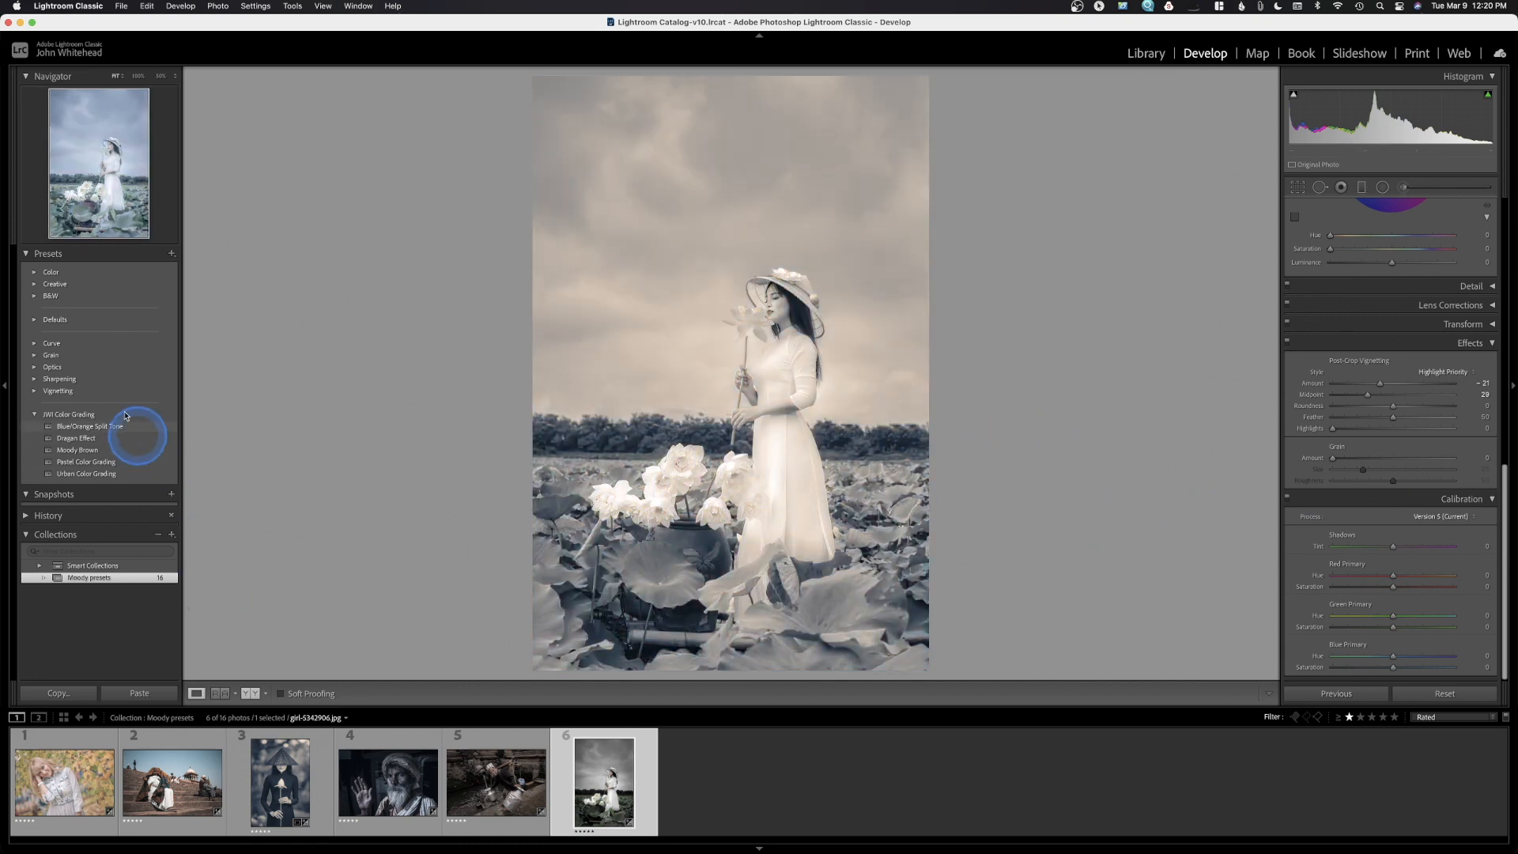
Save the current settings as preset 'Muted Green' in the JW Color Grading group
click(170, 256)
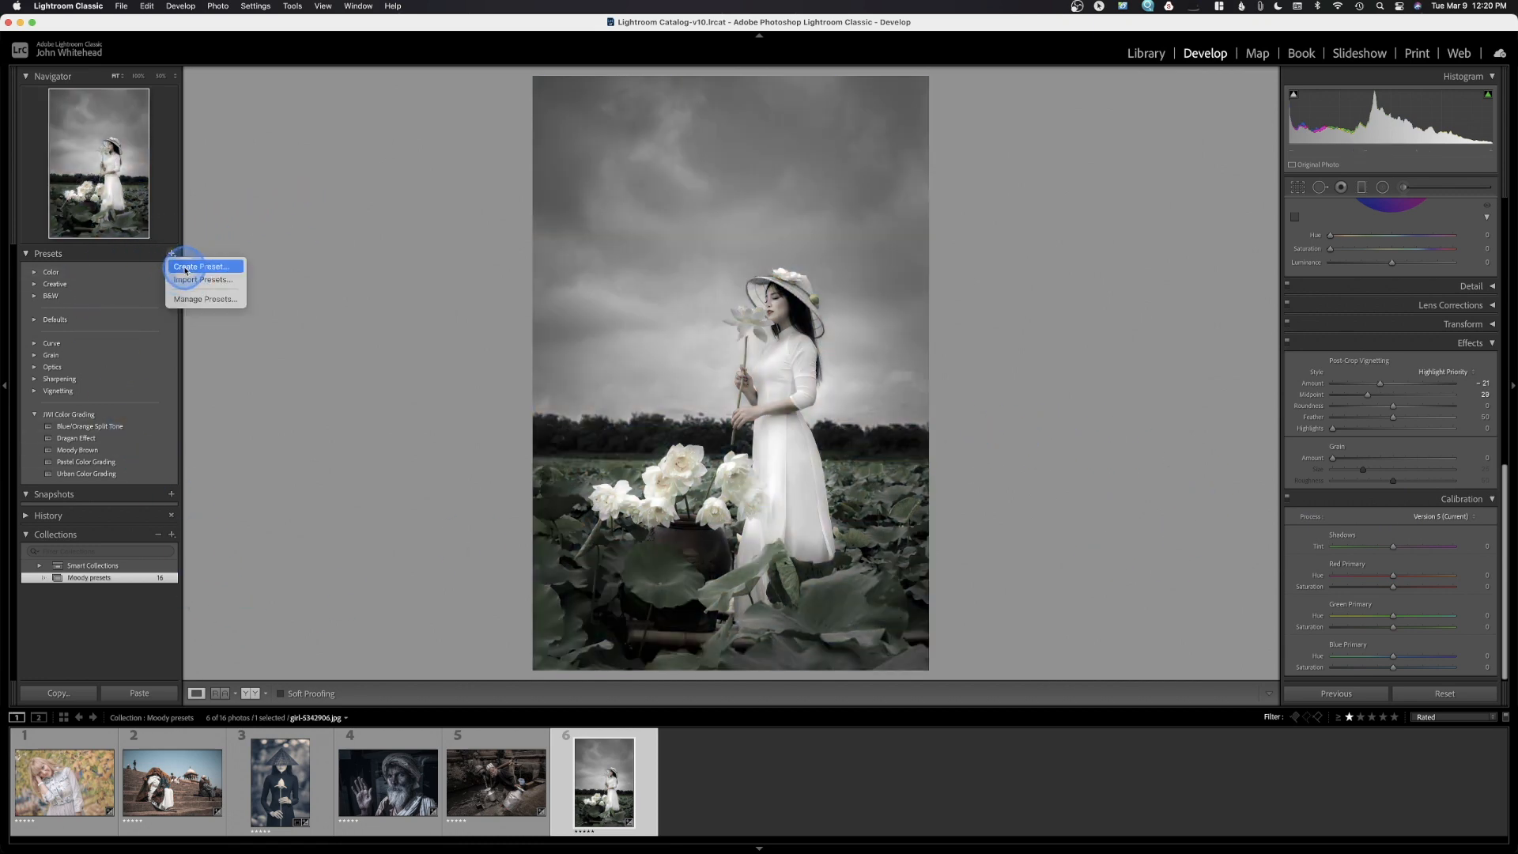
click(187, 264)
text(Muted Green)
click(899, 521)
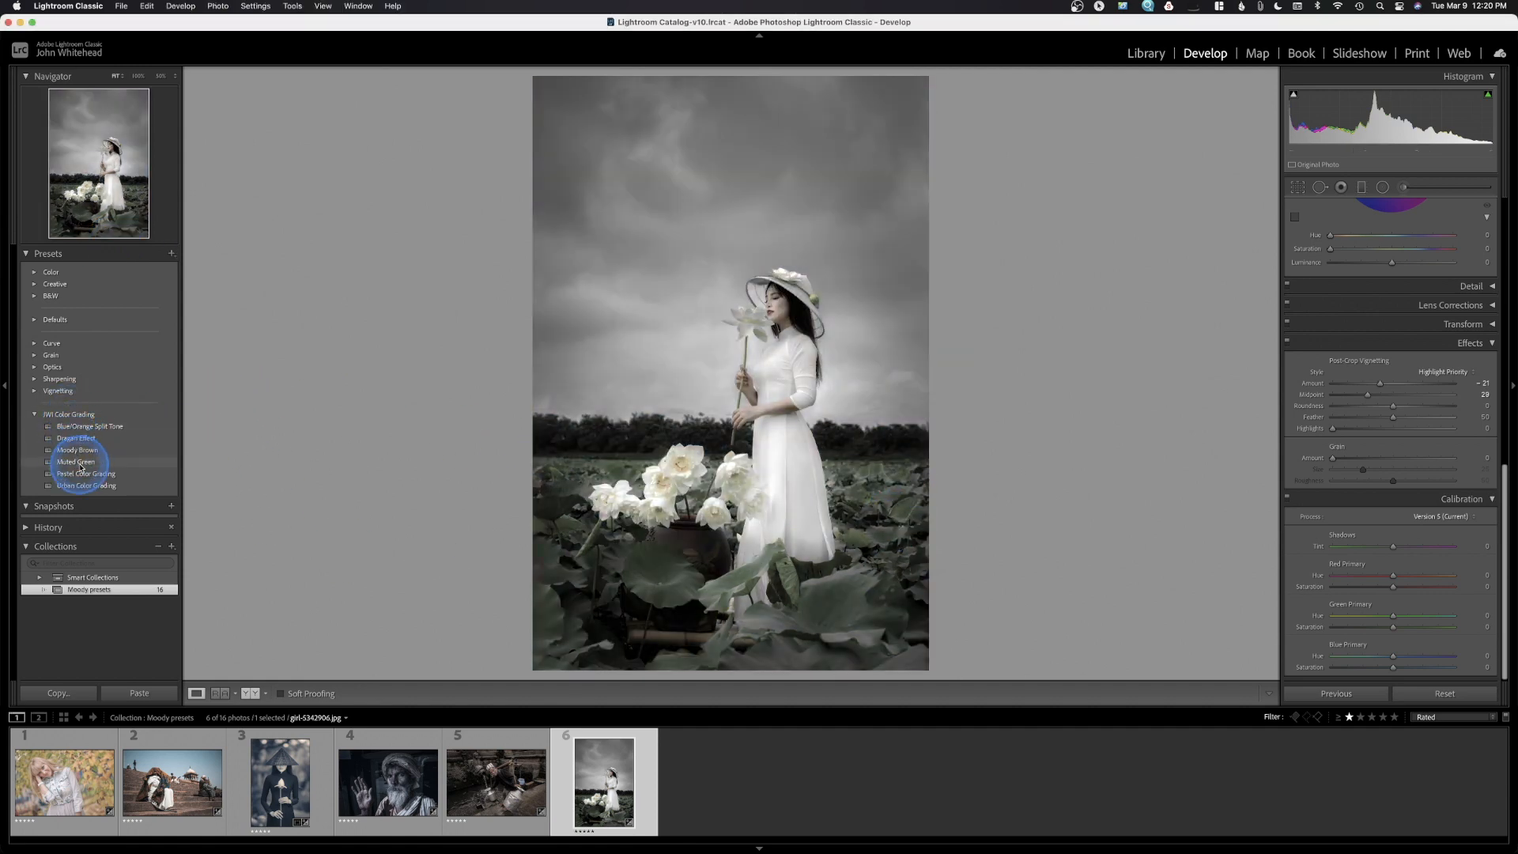
Return to the lotus-field portrait and set the filmstrip filter to Camera Info to show all 16 photos
click(175, 765)
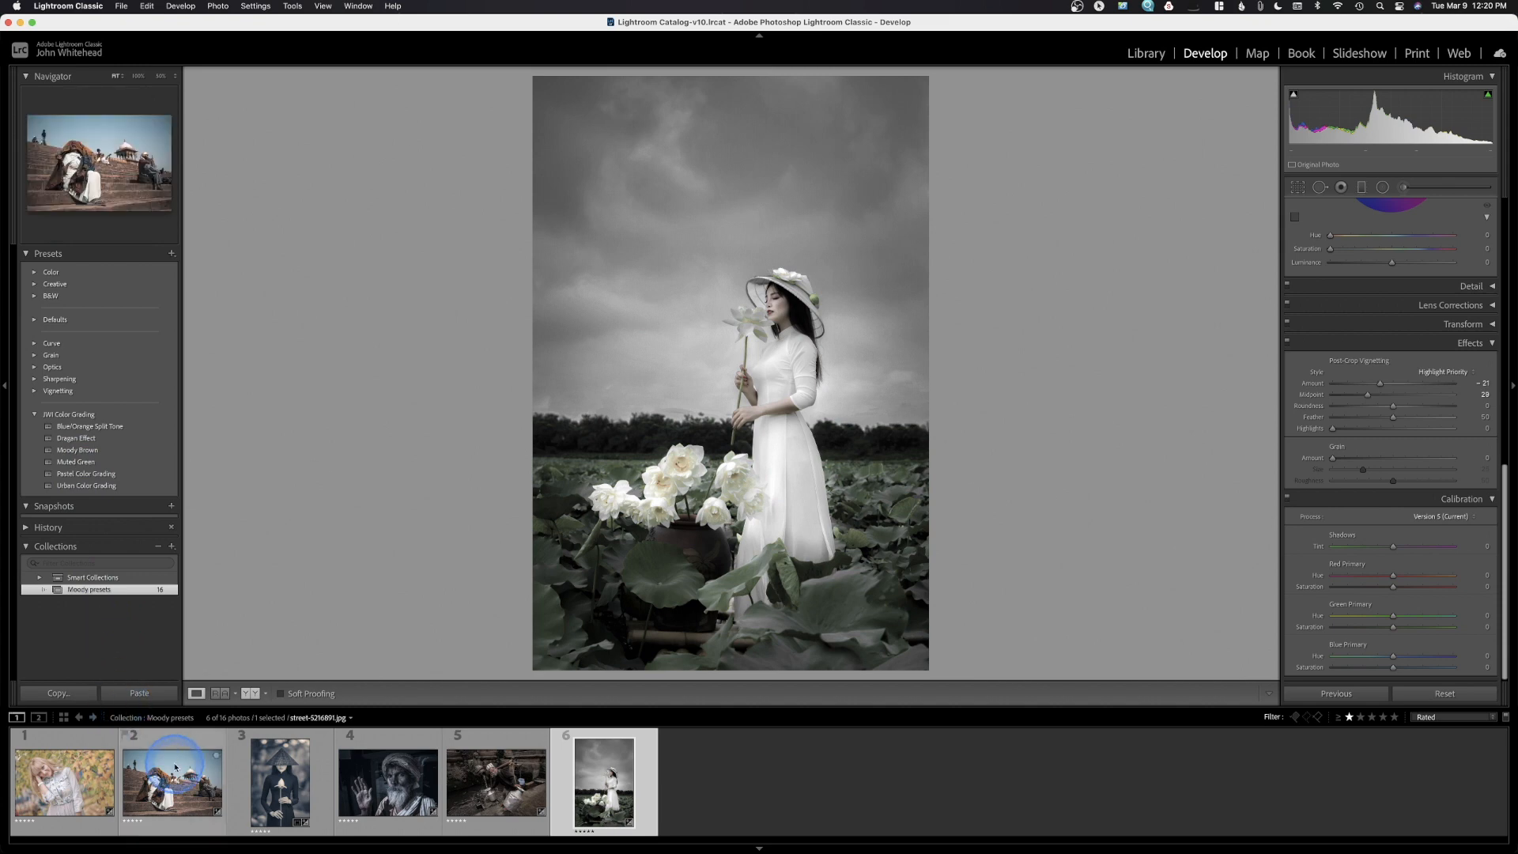
click(246, 742)
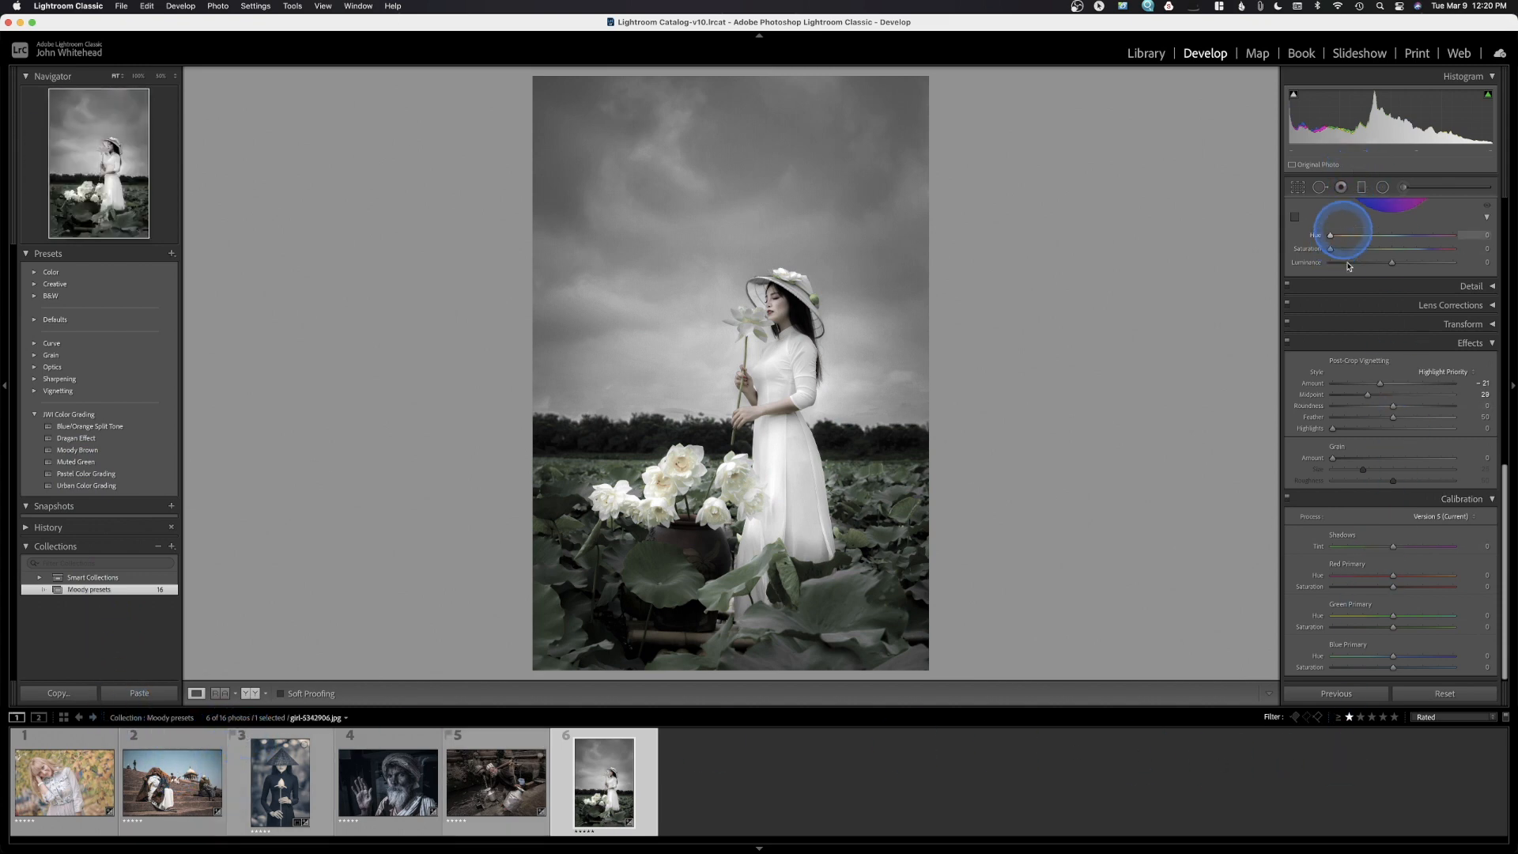
click(1447, 718)
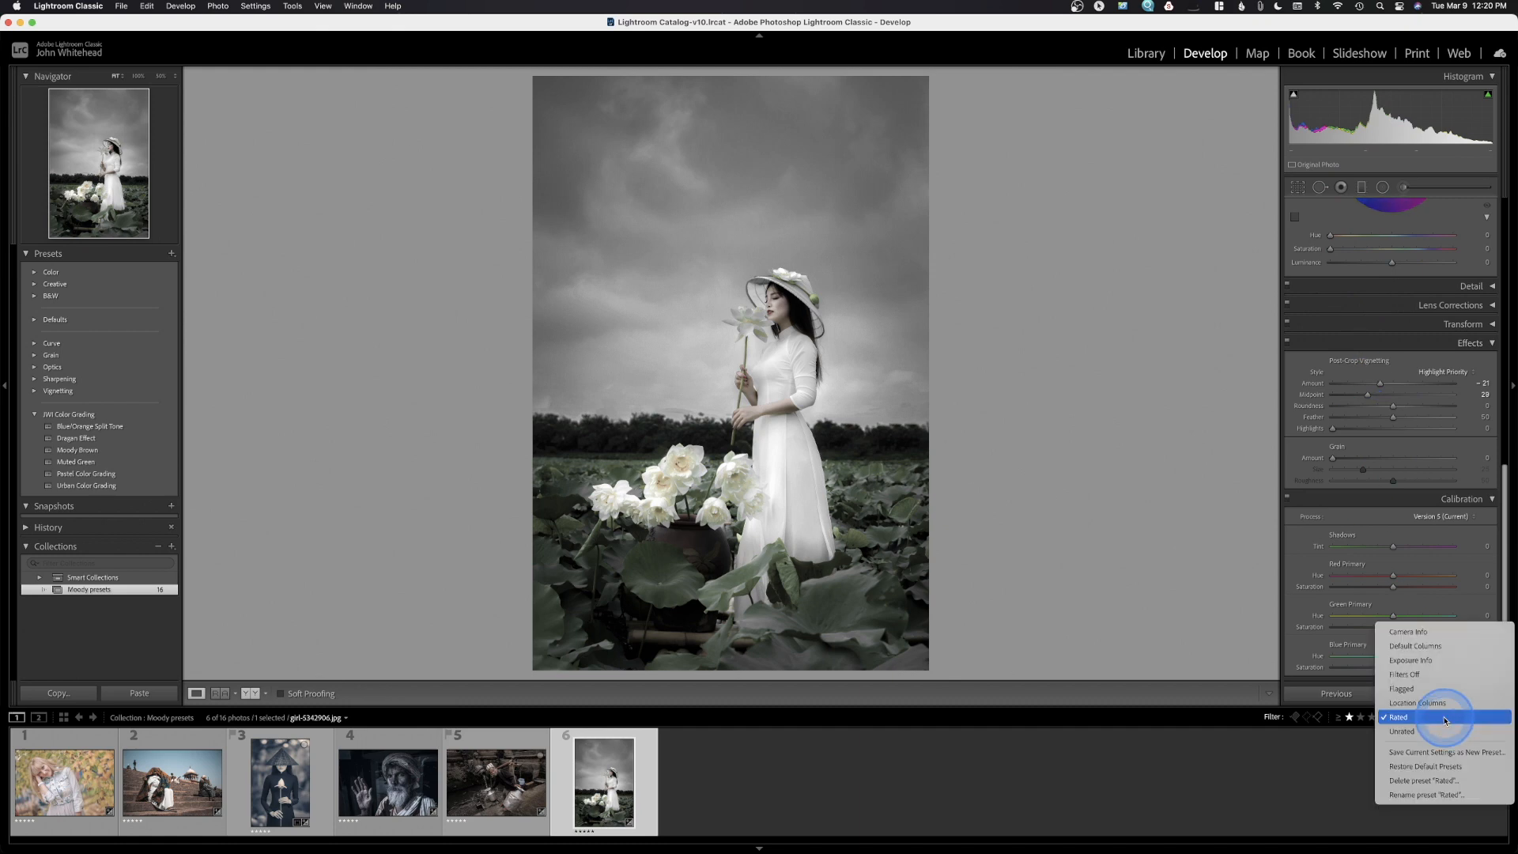
click(1435, 632)
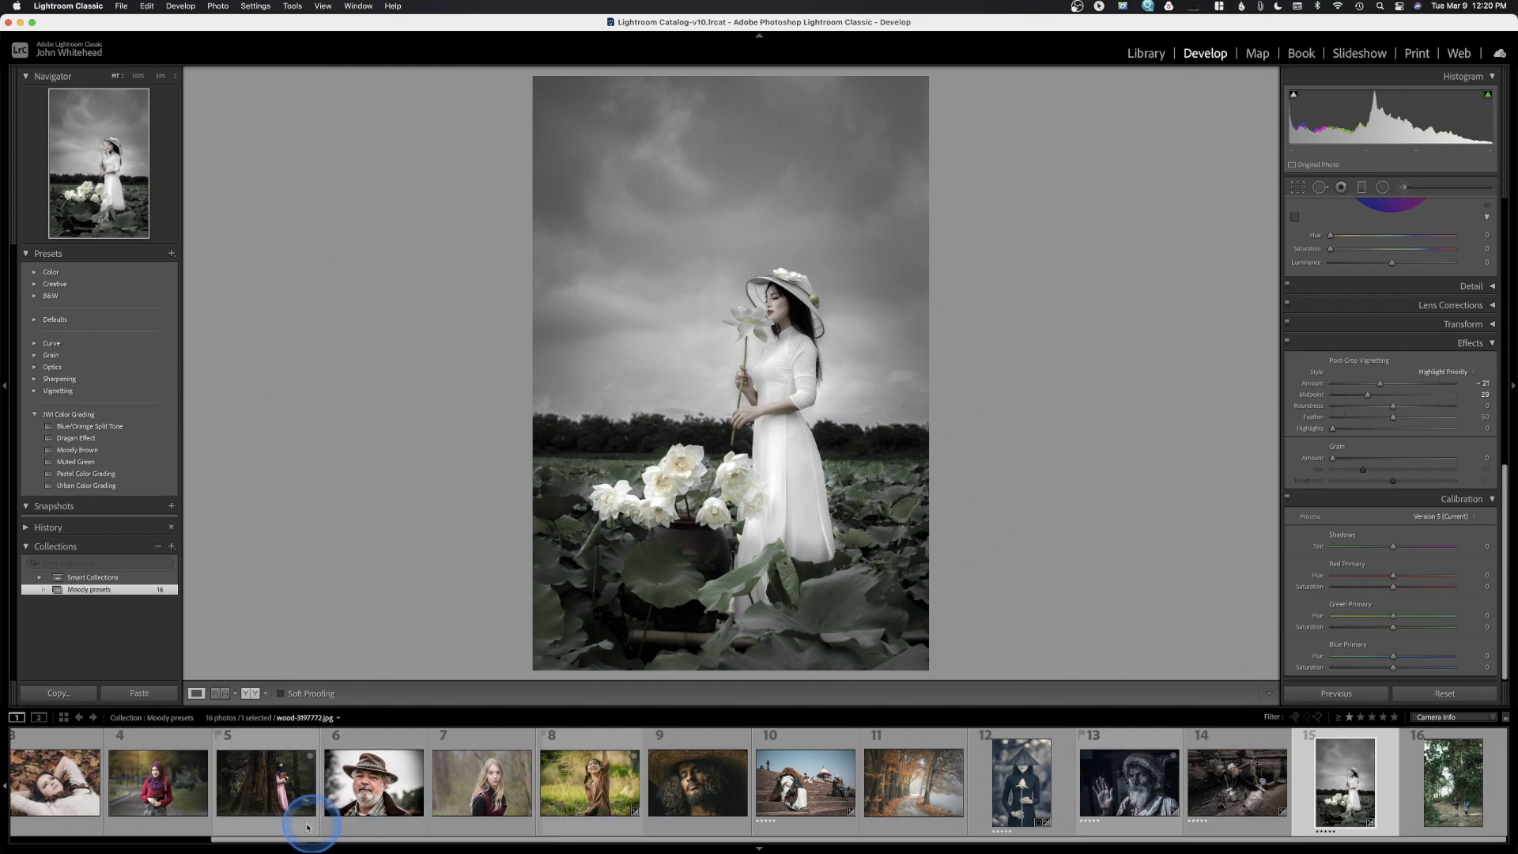
Open the leaves portrait and preview Blue/Orange Split Tone, Dragan Effect and Moody Brown
click(44, 785)
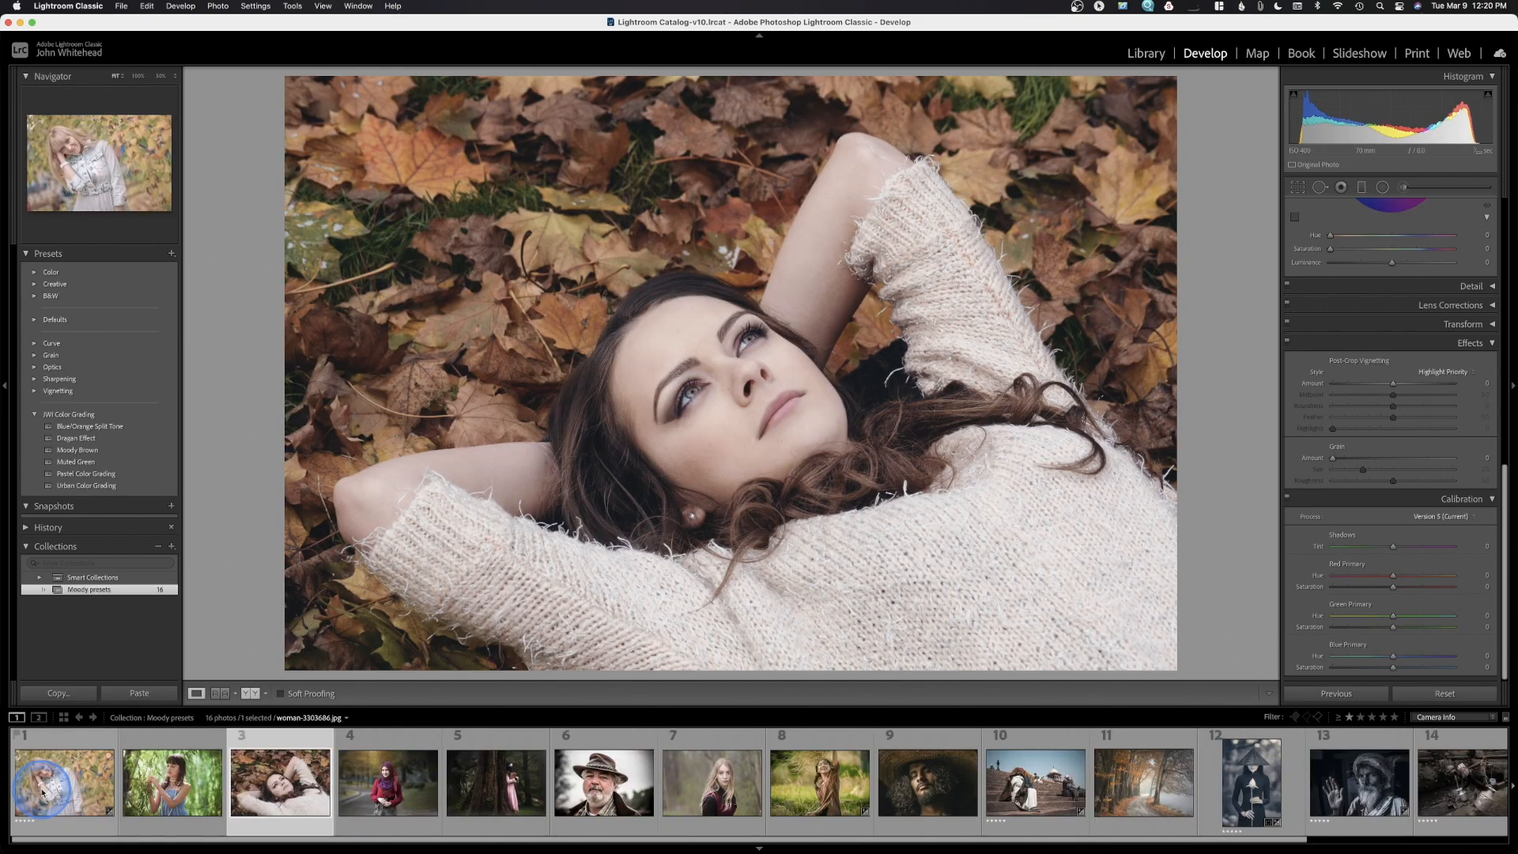
click(80, 432)
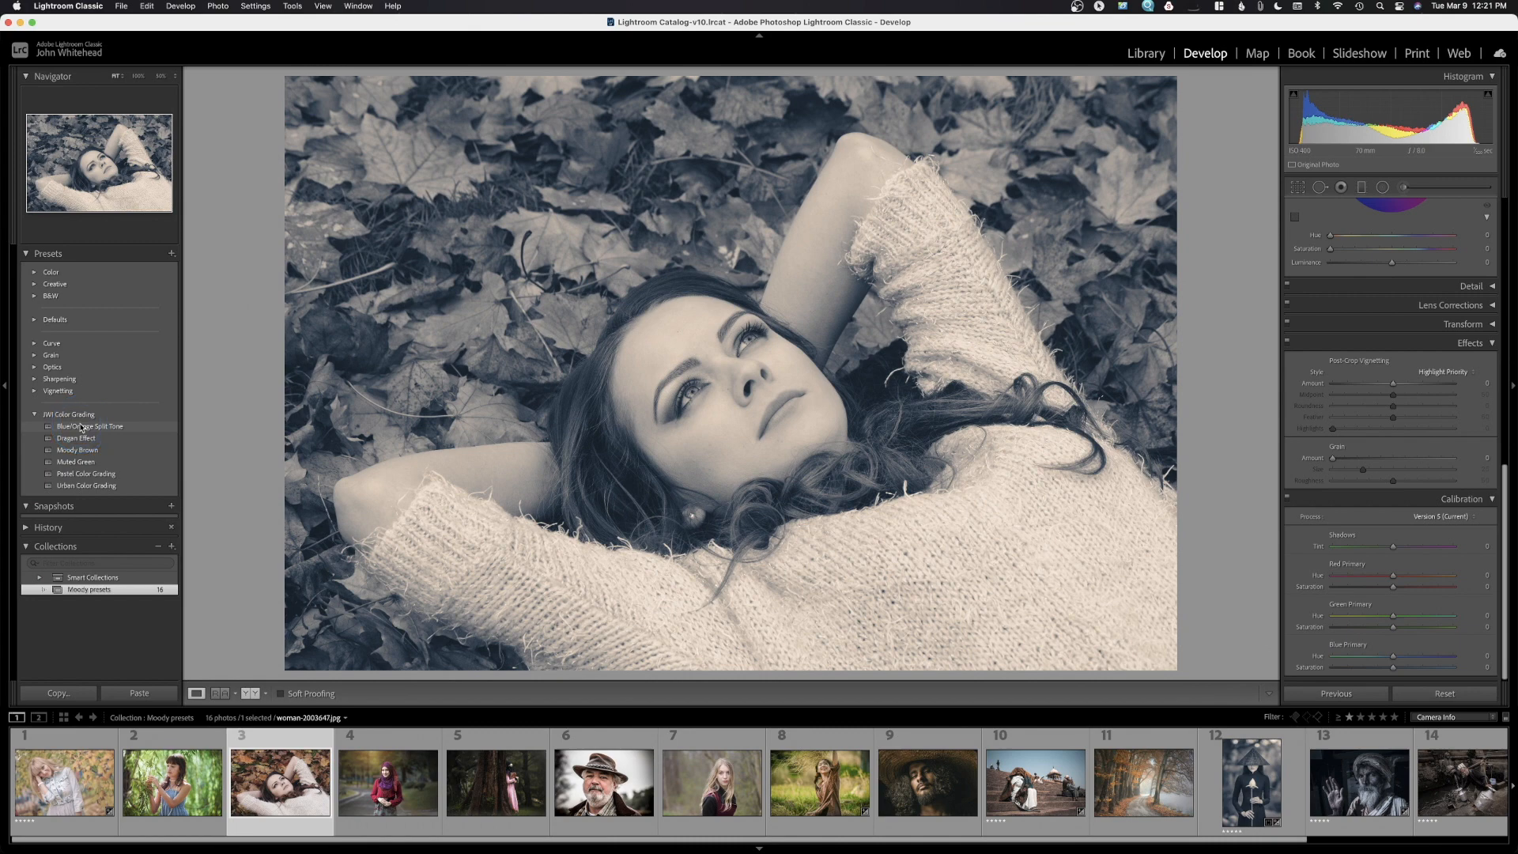
click(80, 438)
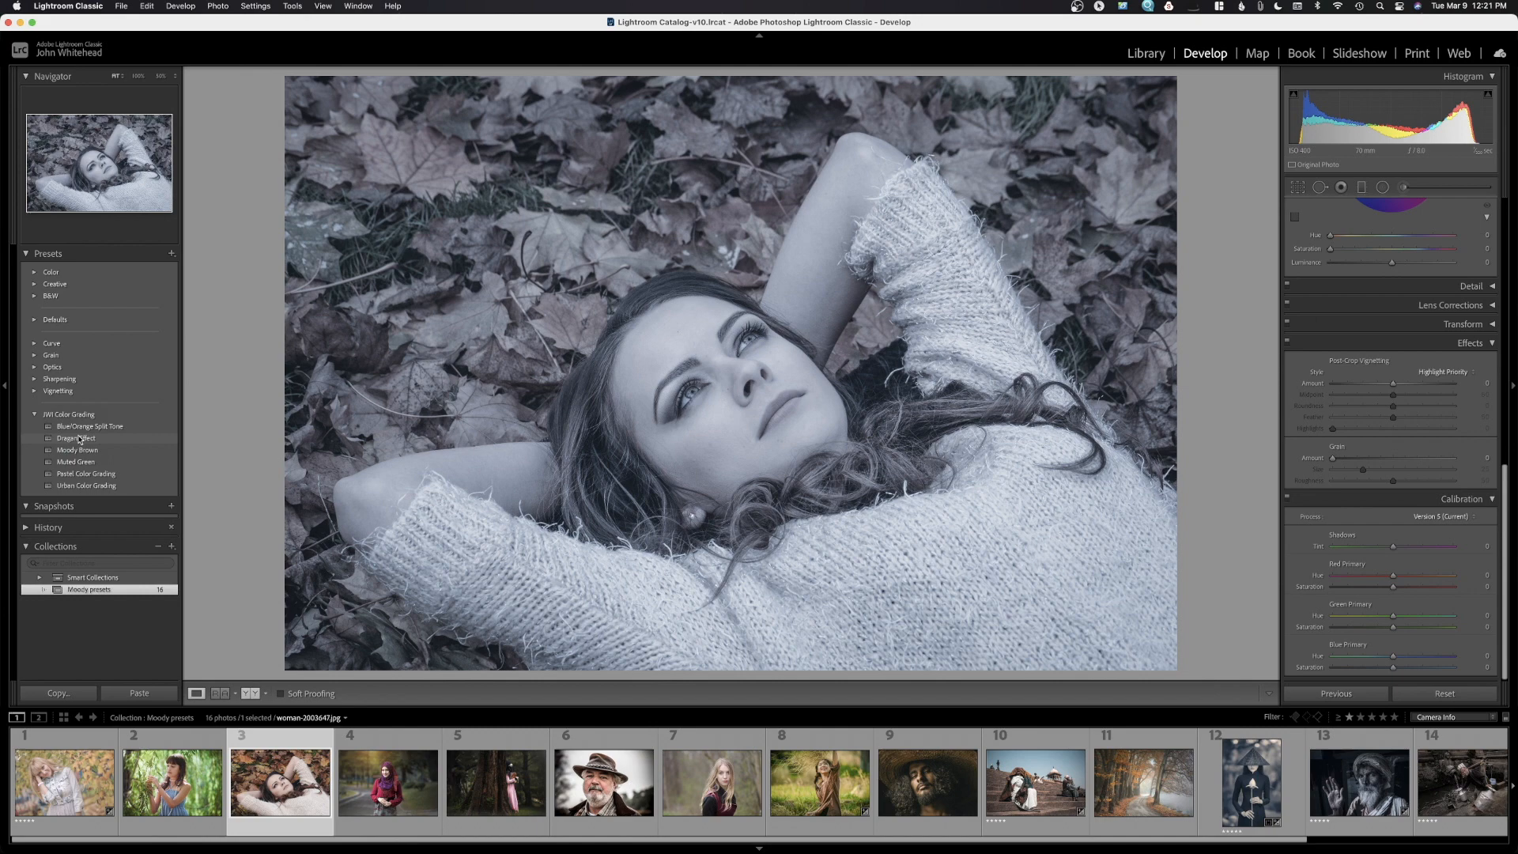
click(83, 451)
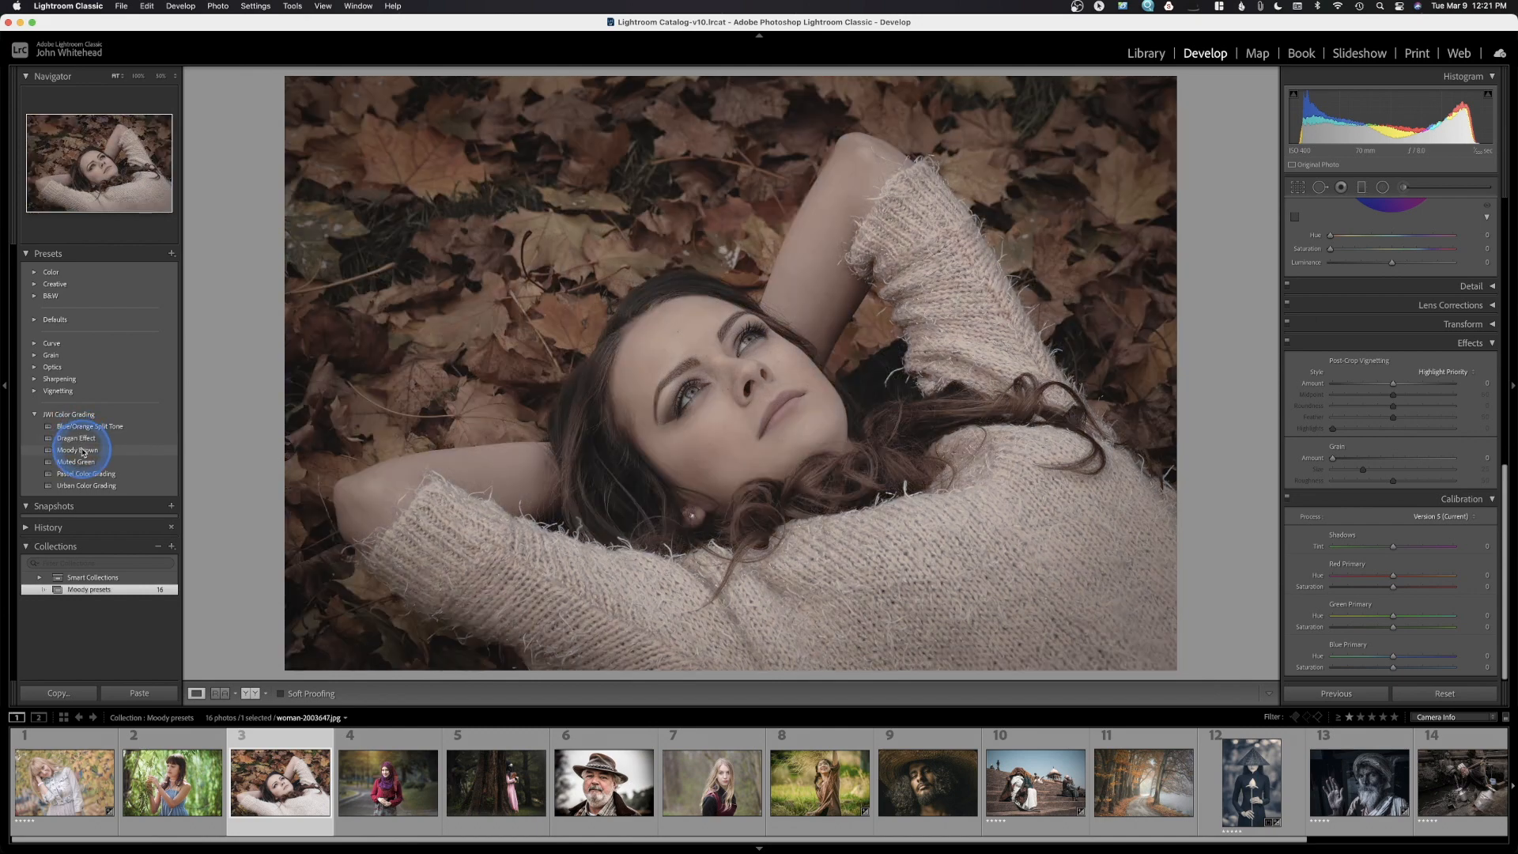
click(83, 453)
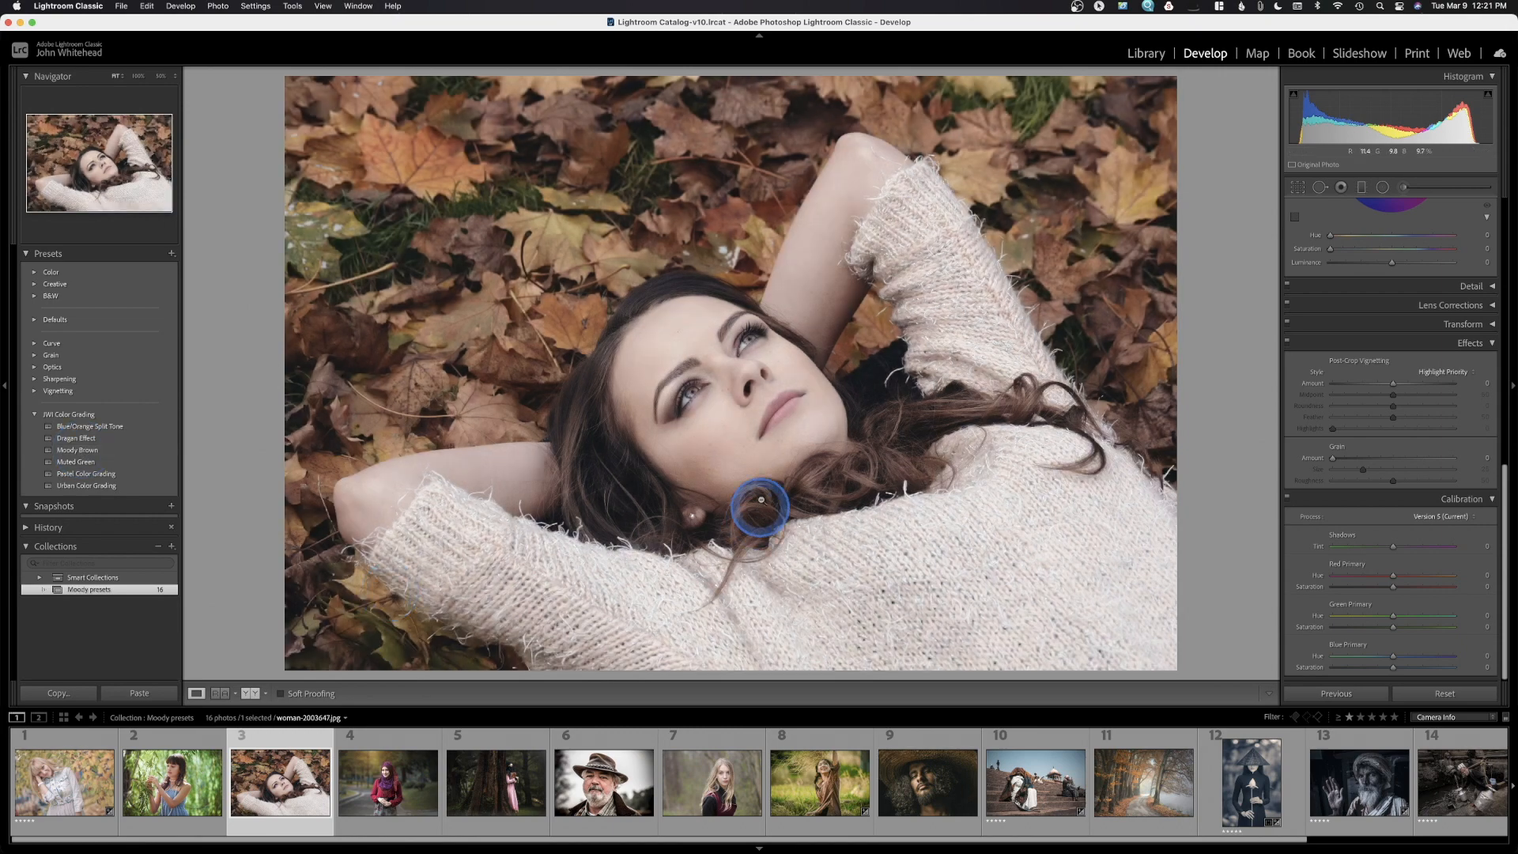
click(68, 452)
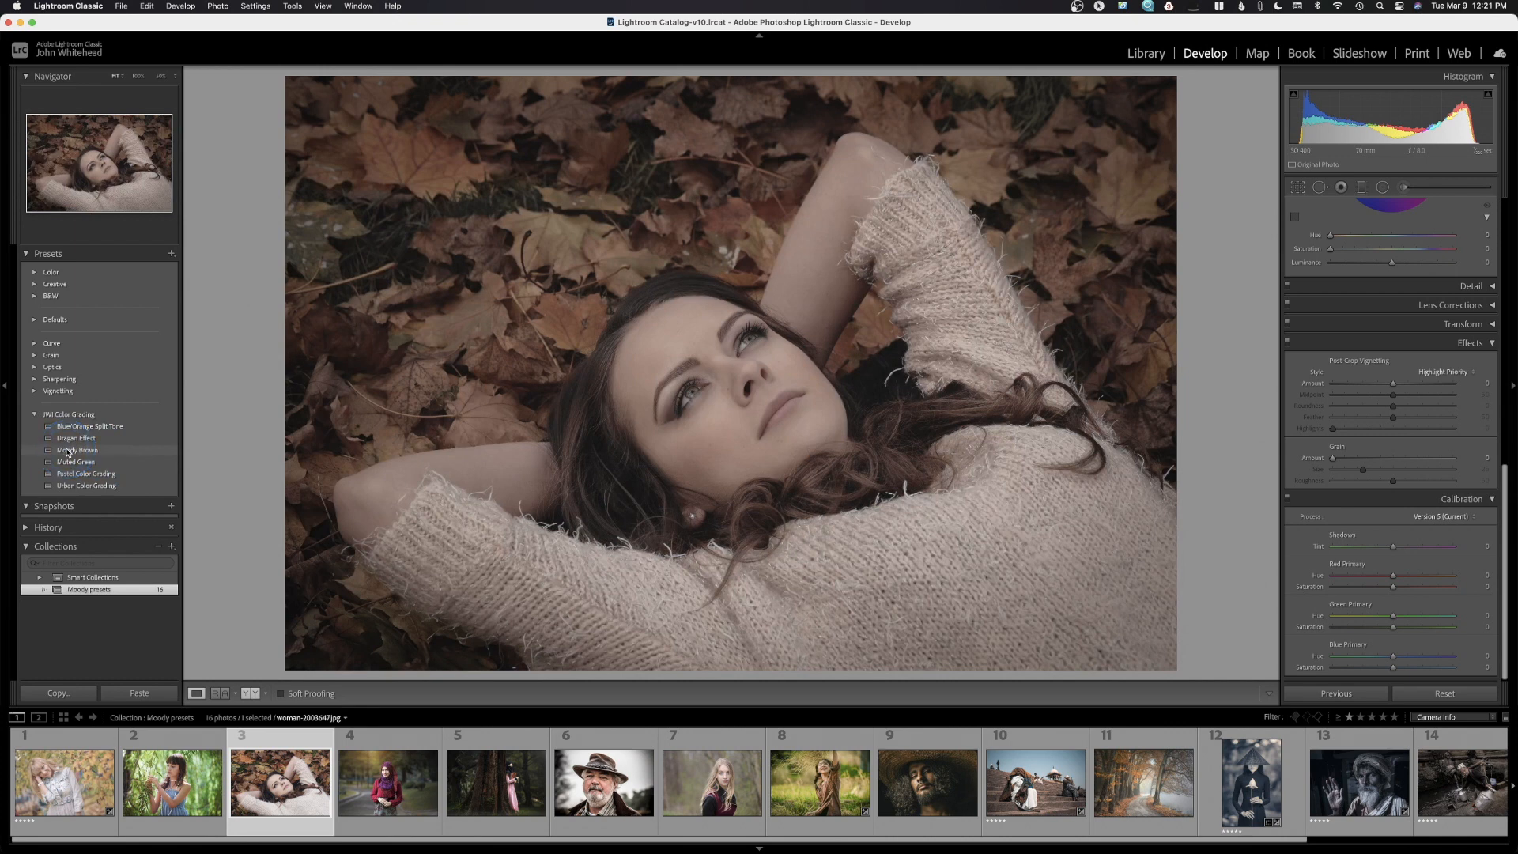
click(68, 452)
click(65, 452)
Preview Muted Green, Pastel and Urban Color Grading, return to Muted Green, then open the willow photo
click(67, 462)
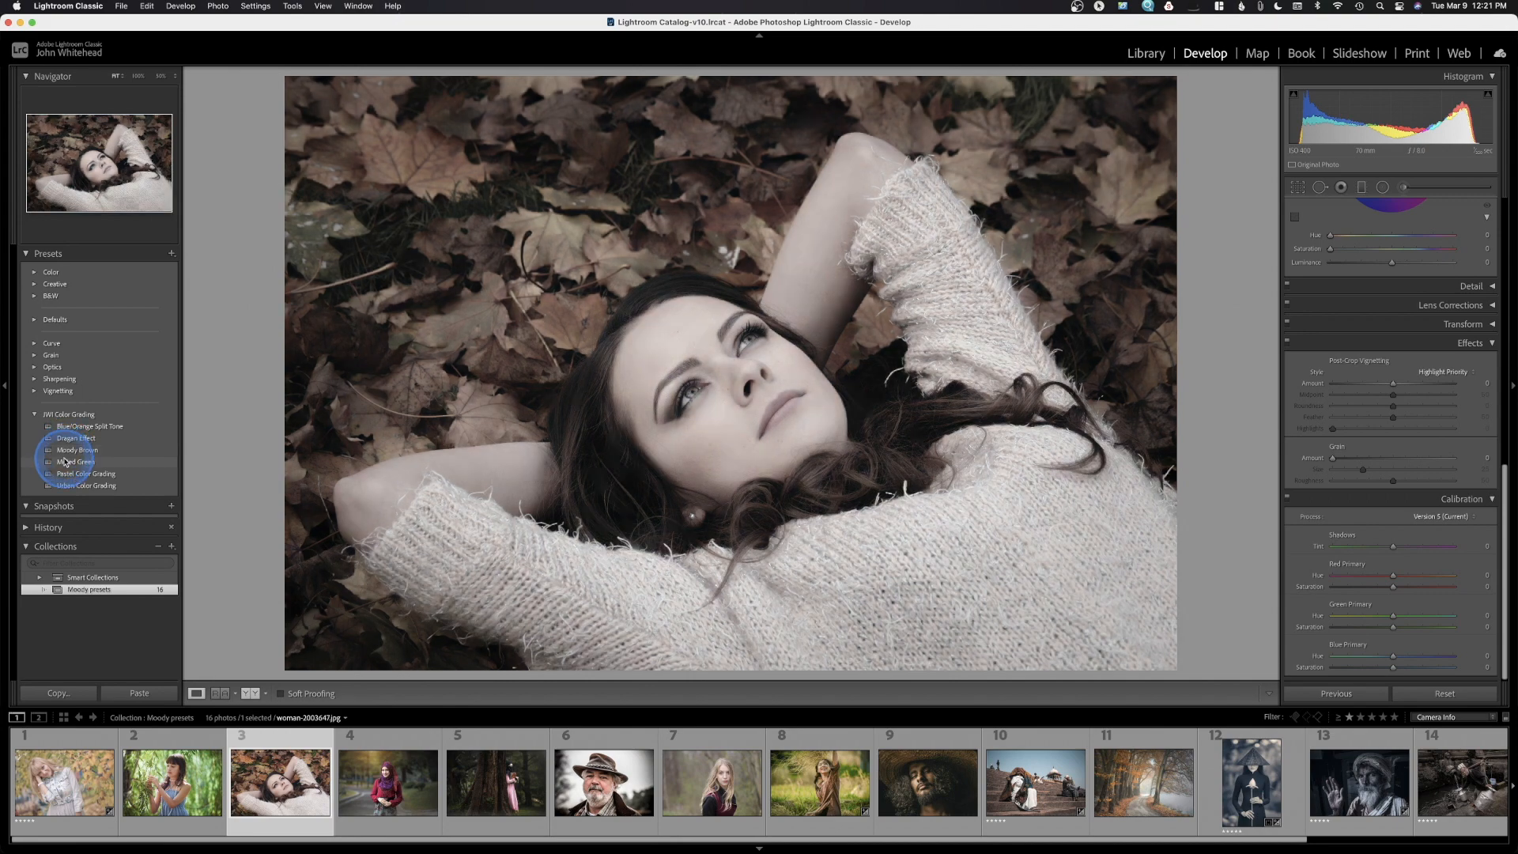
click(66, 463)
click(71, 475)
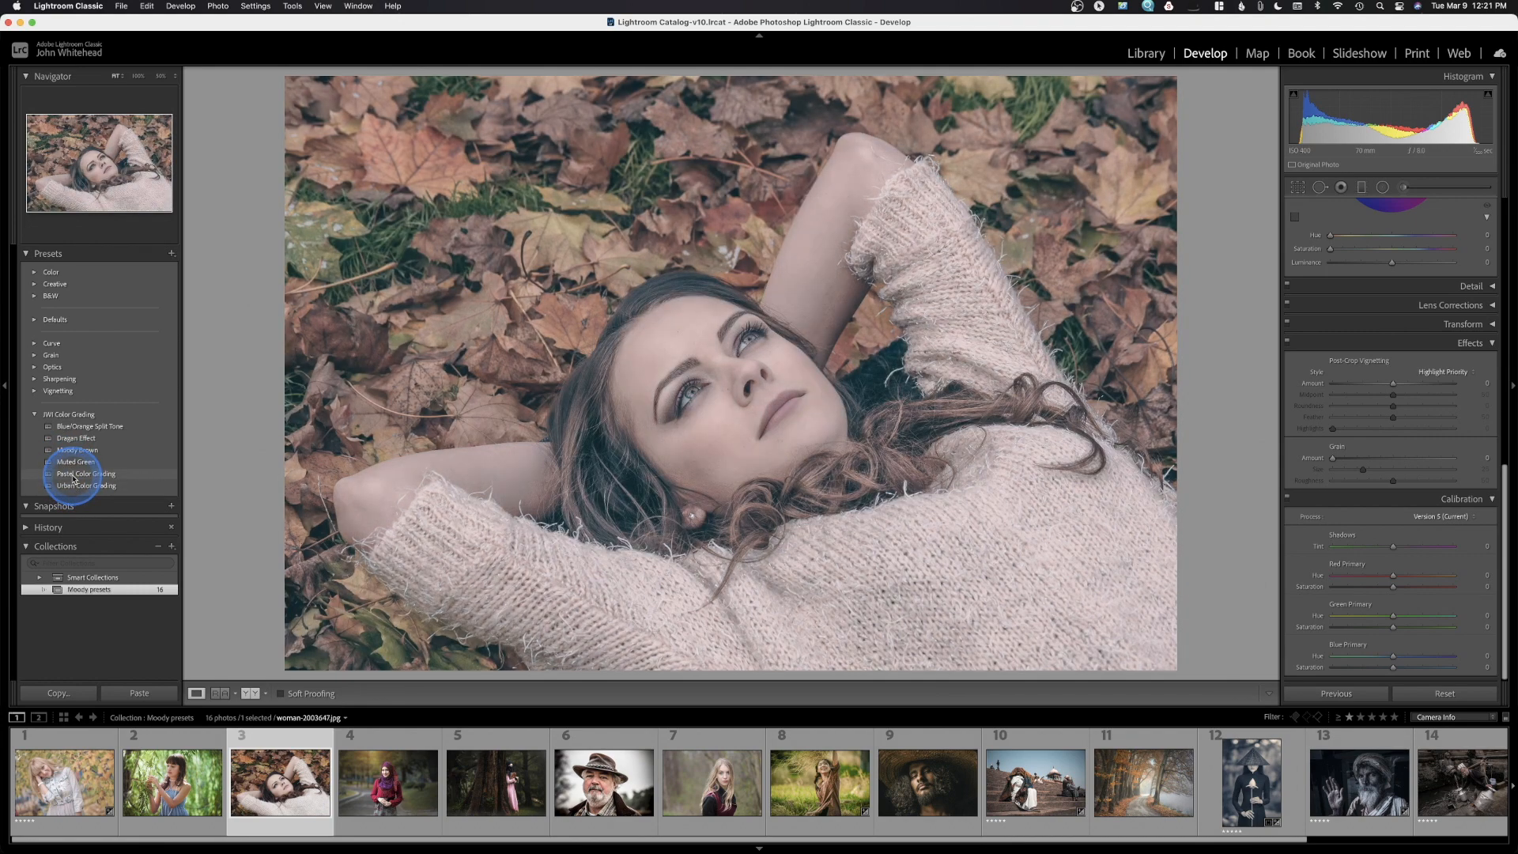
click(74, 478)
click(75, 486)
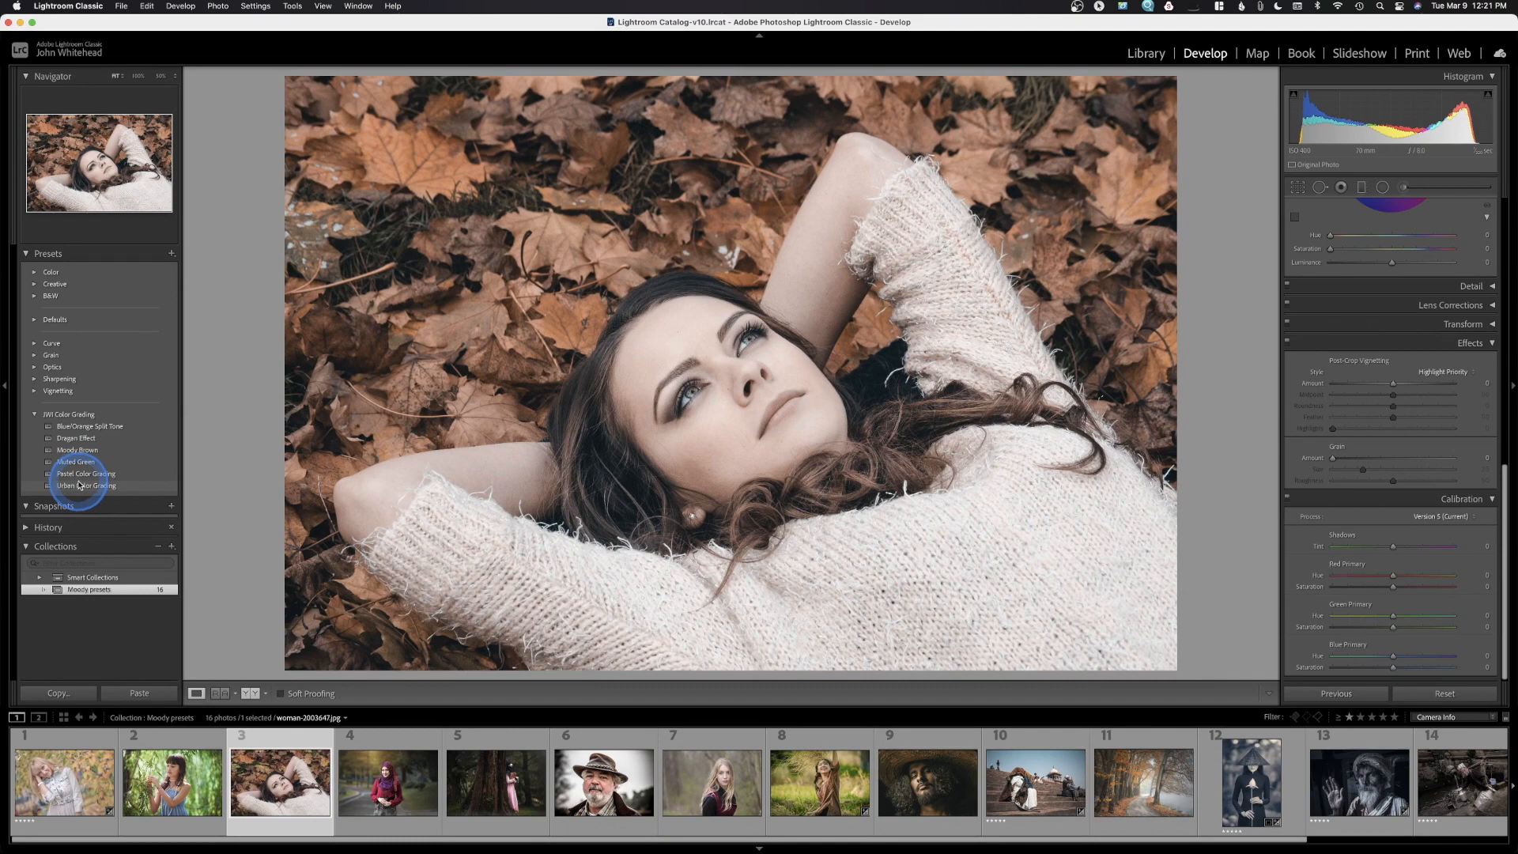
click(77, 486)
click(74, 488)
click(73, 461)
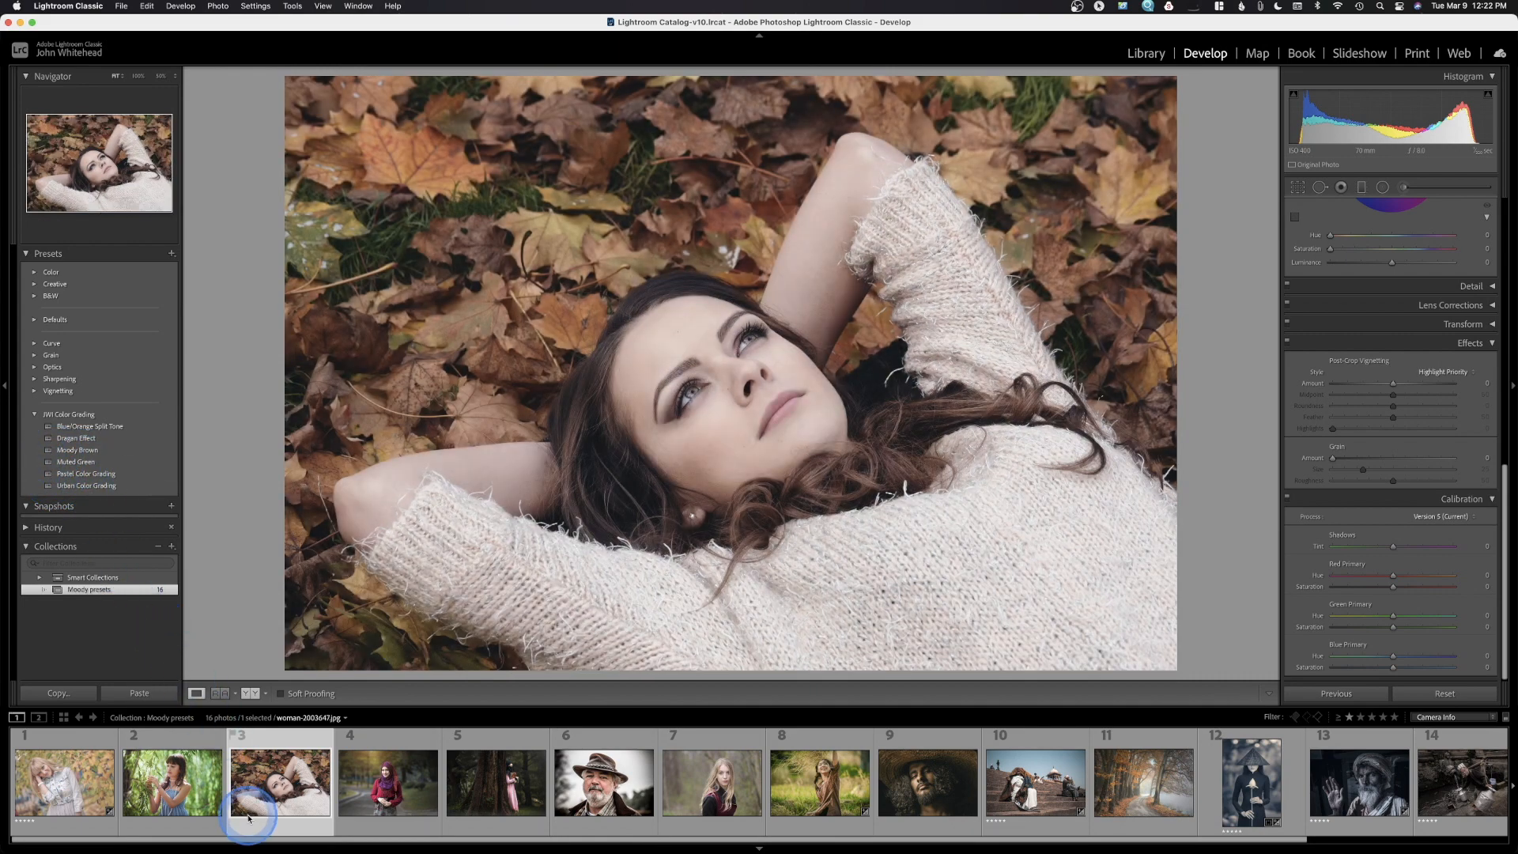
click(173, 791)
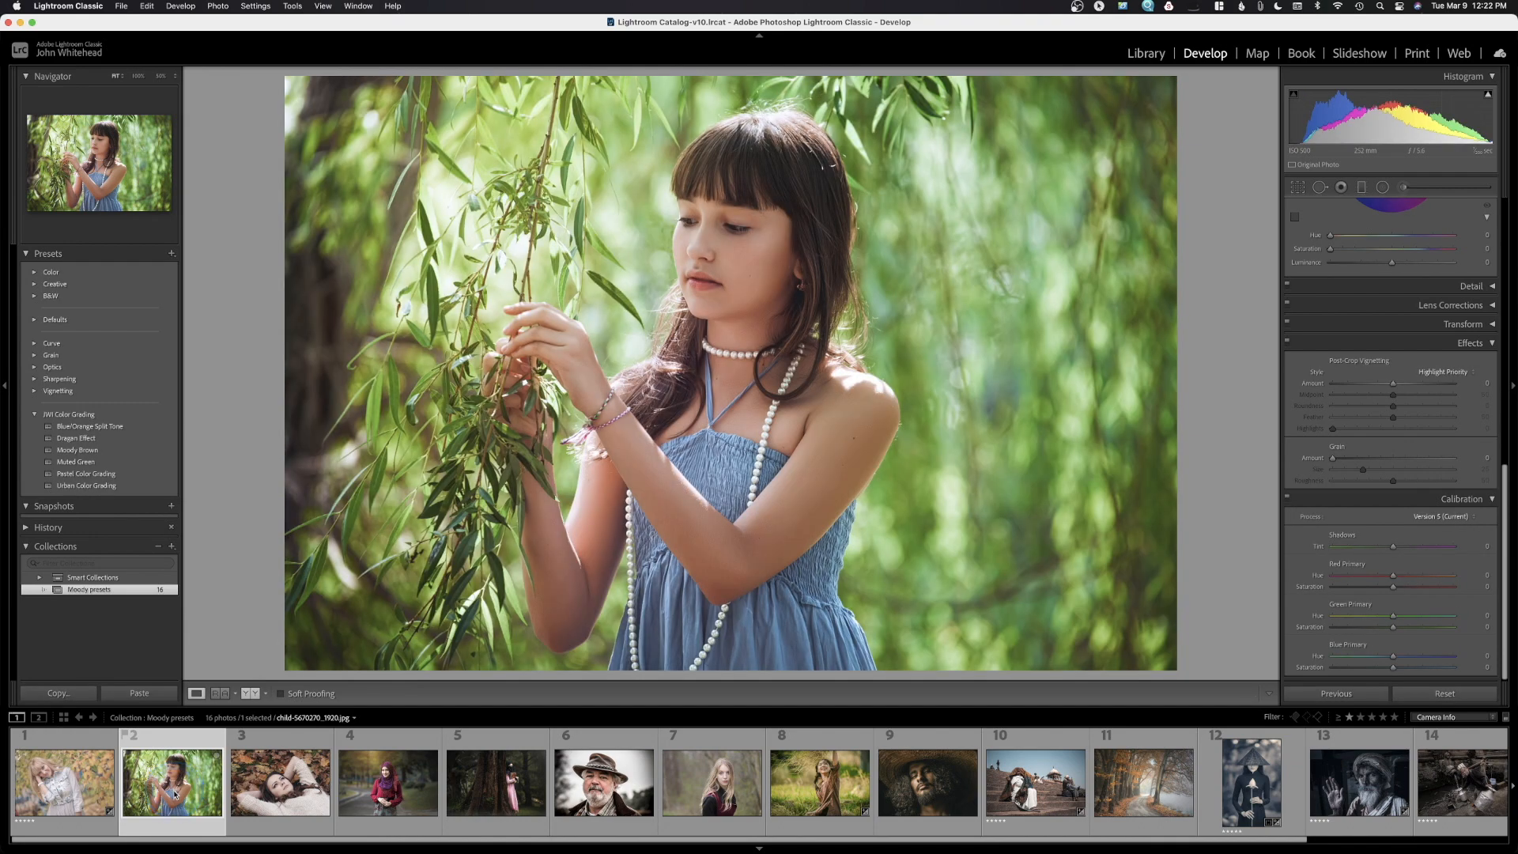
Preview Blue/Orange Split Tone, Moody Brown, Muted Green, Pastel and Urban on the willow portrait, then open photo 4
click(67, 427)
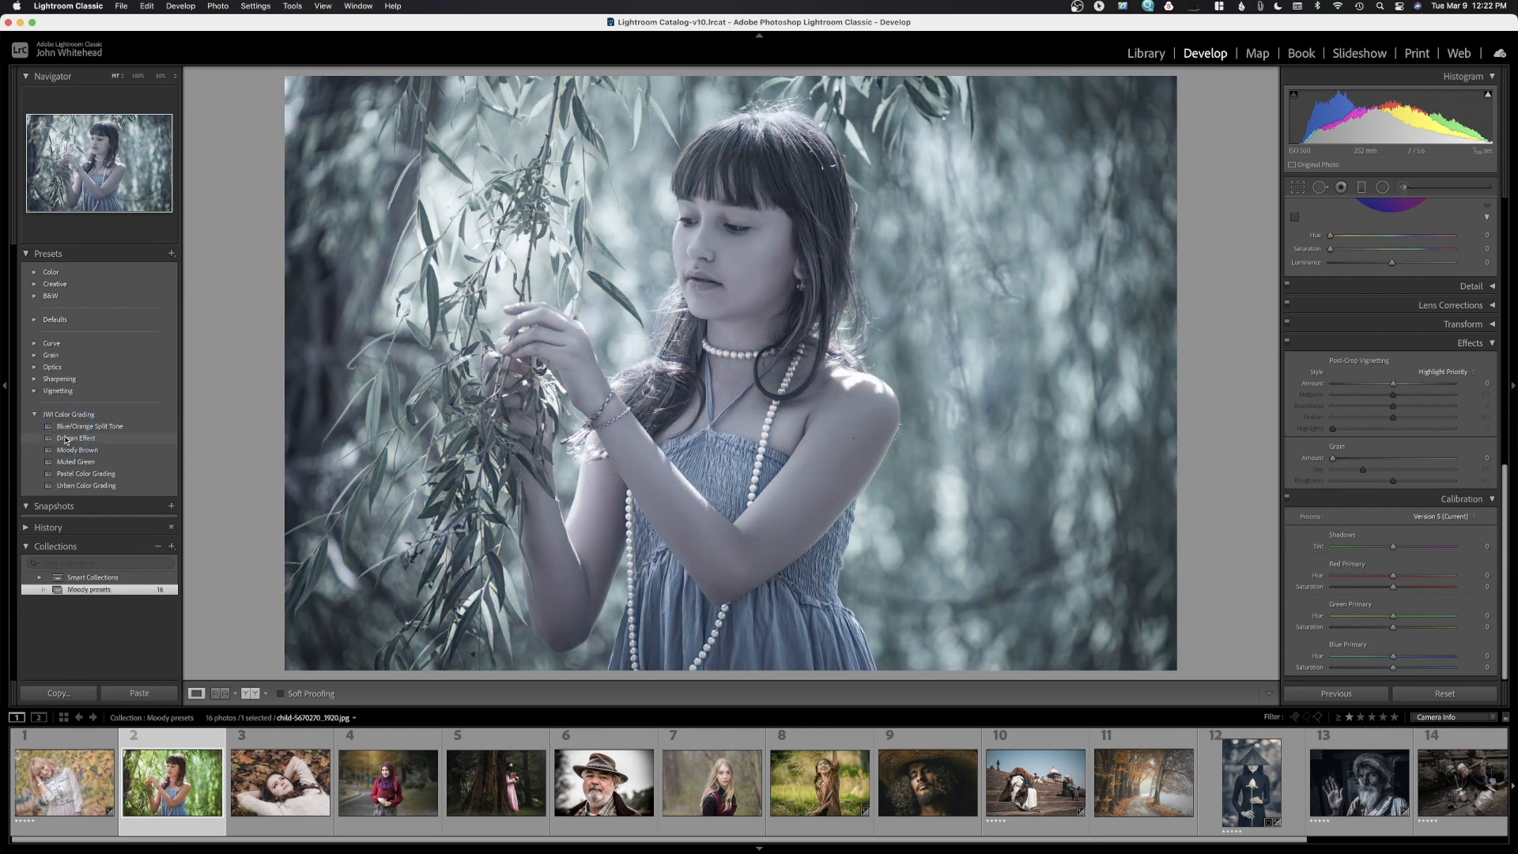
click(66, 450)
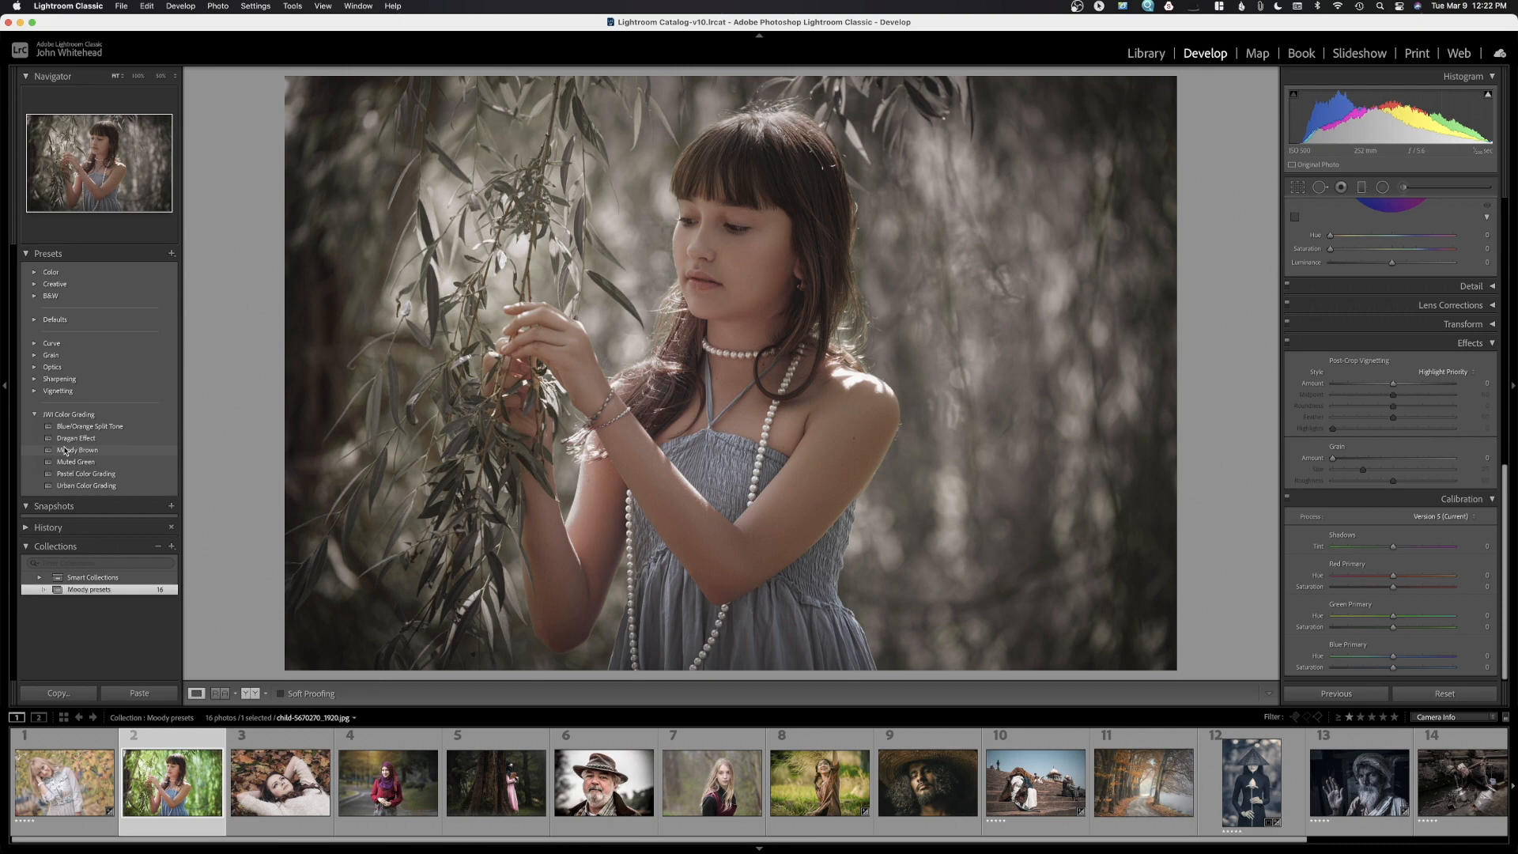
click(68, 461)
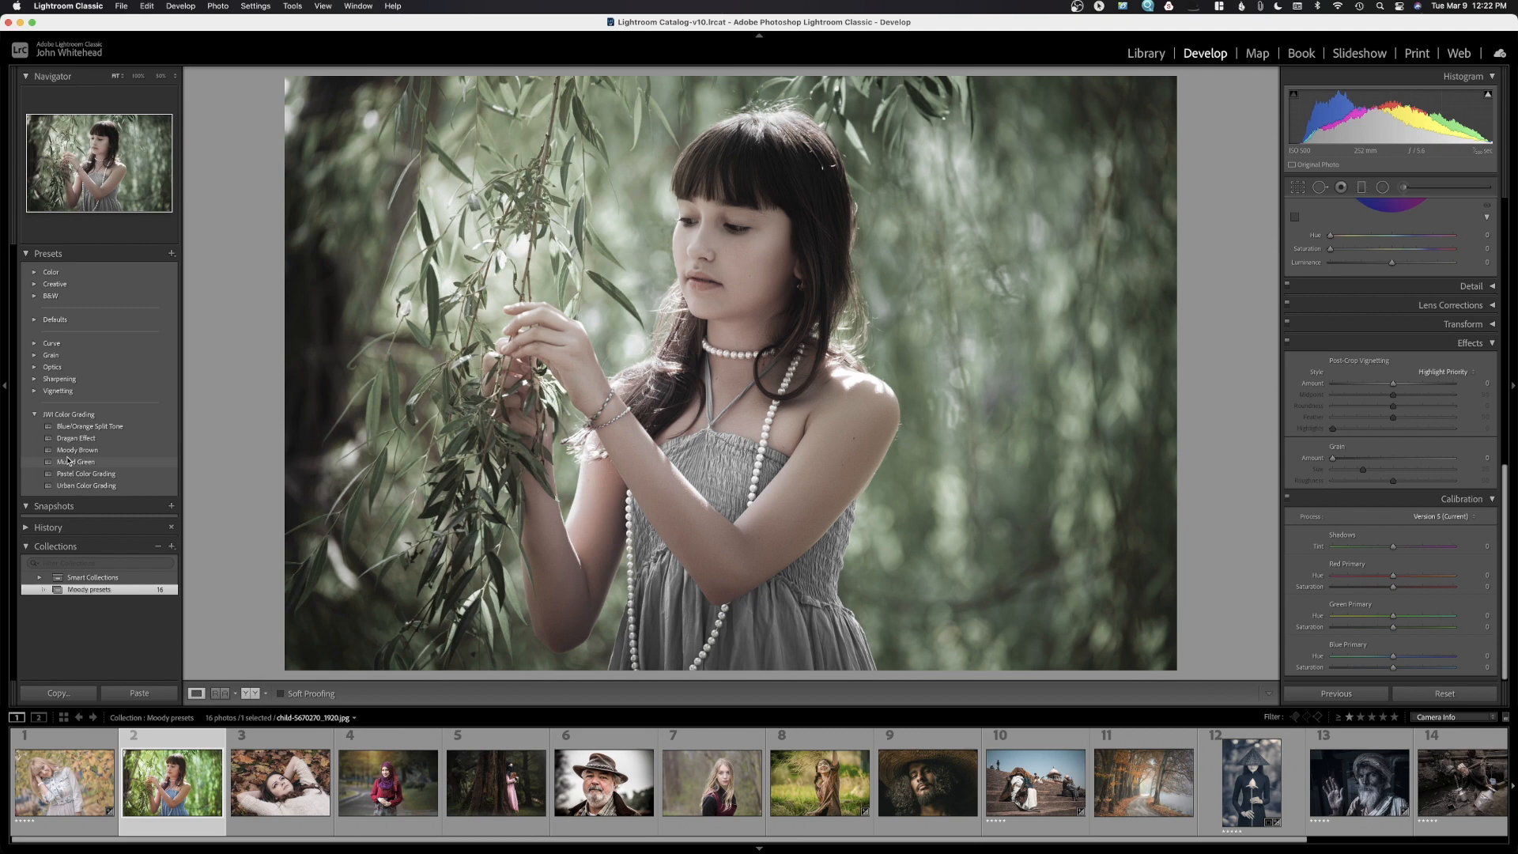
click(69, 474)
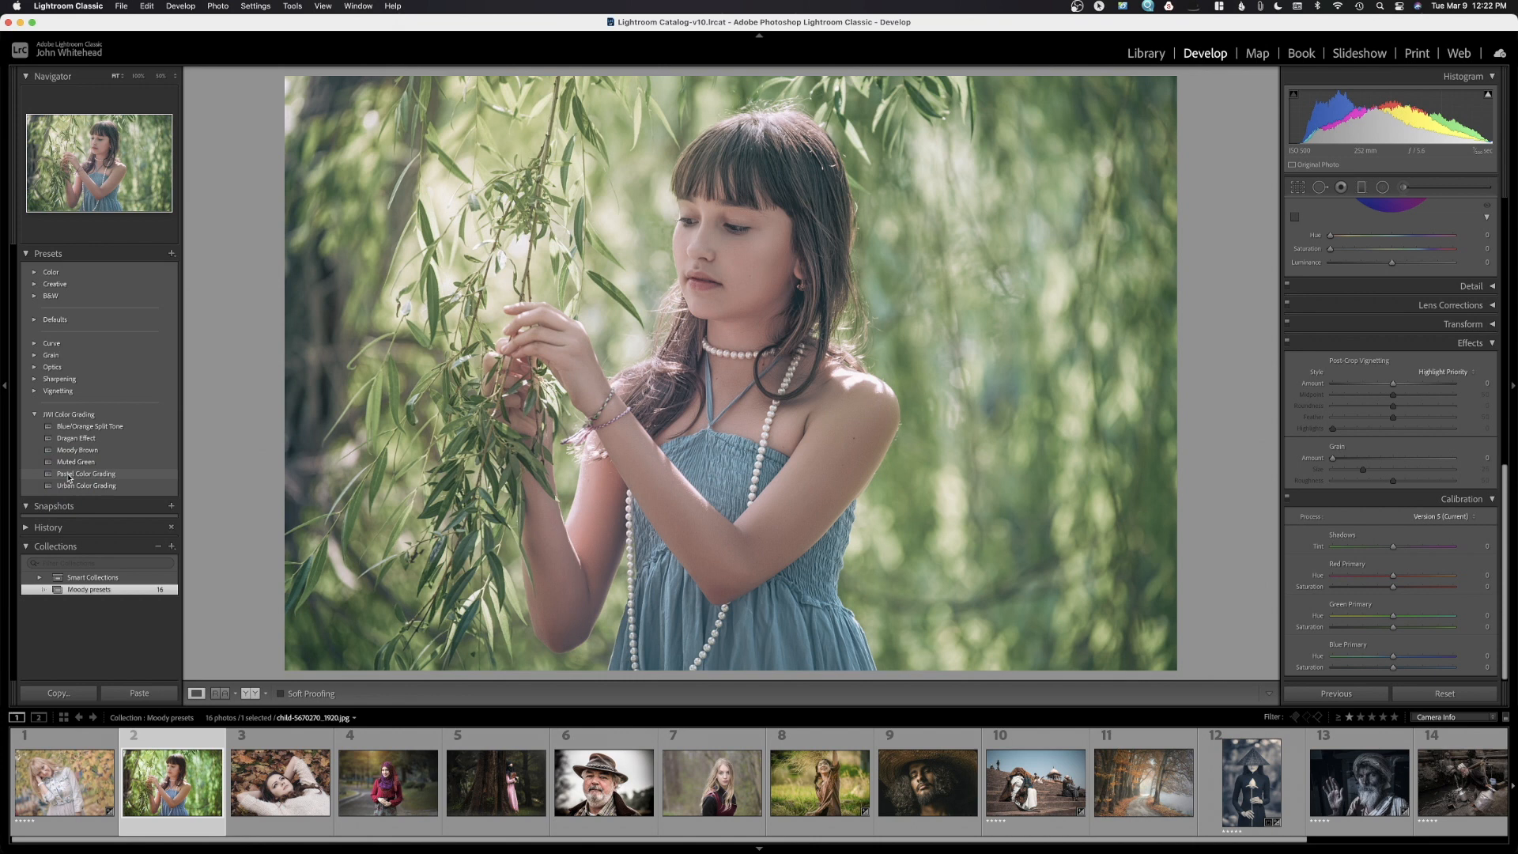
click(68, 484)
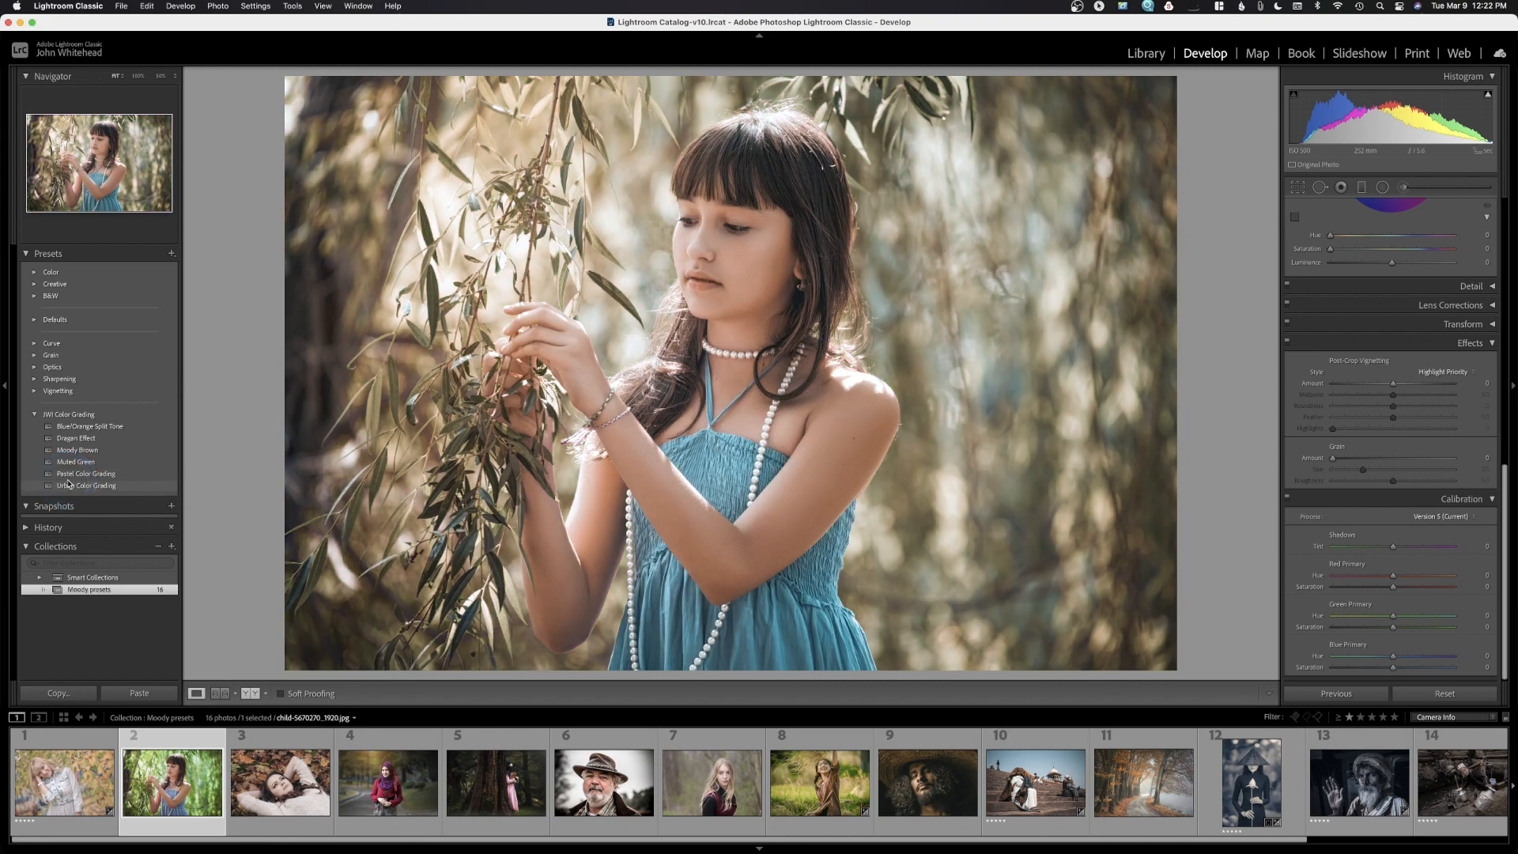
click(69, 485)
click(392, 793)
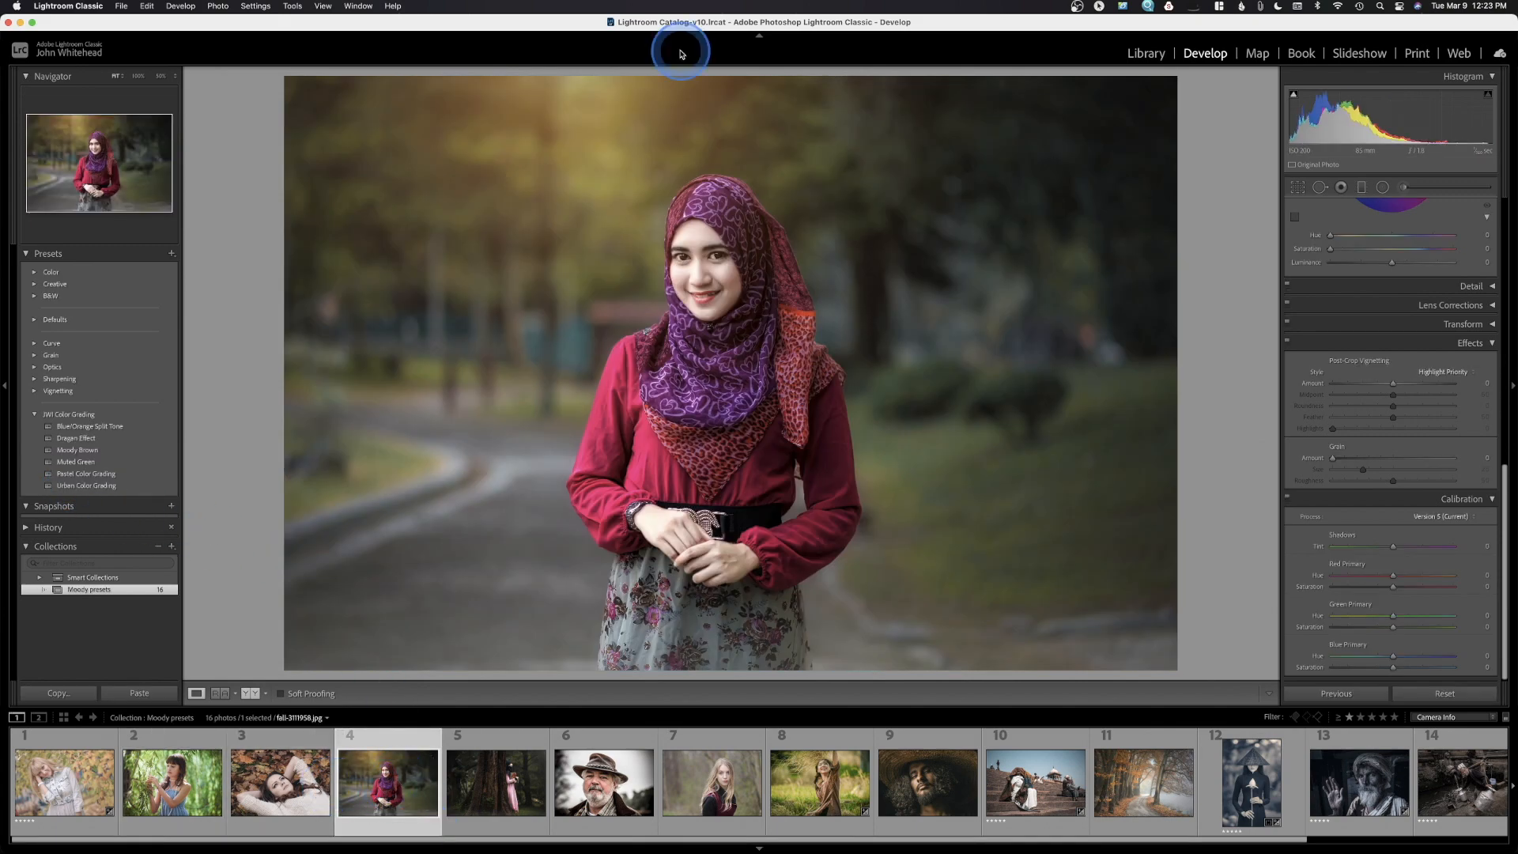
Try Blue/Orange Split Tone and Dragan Effect on the headscarf portrait, then open photo 6
click(572, 268)
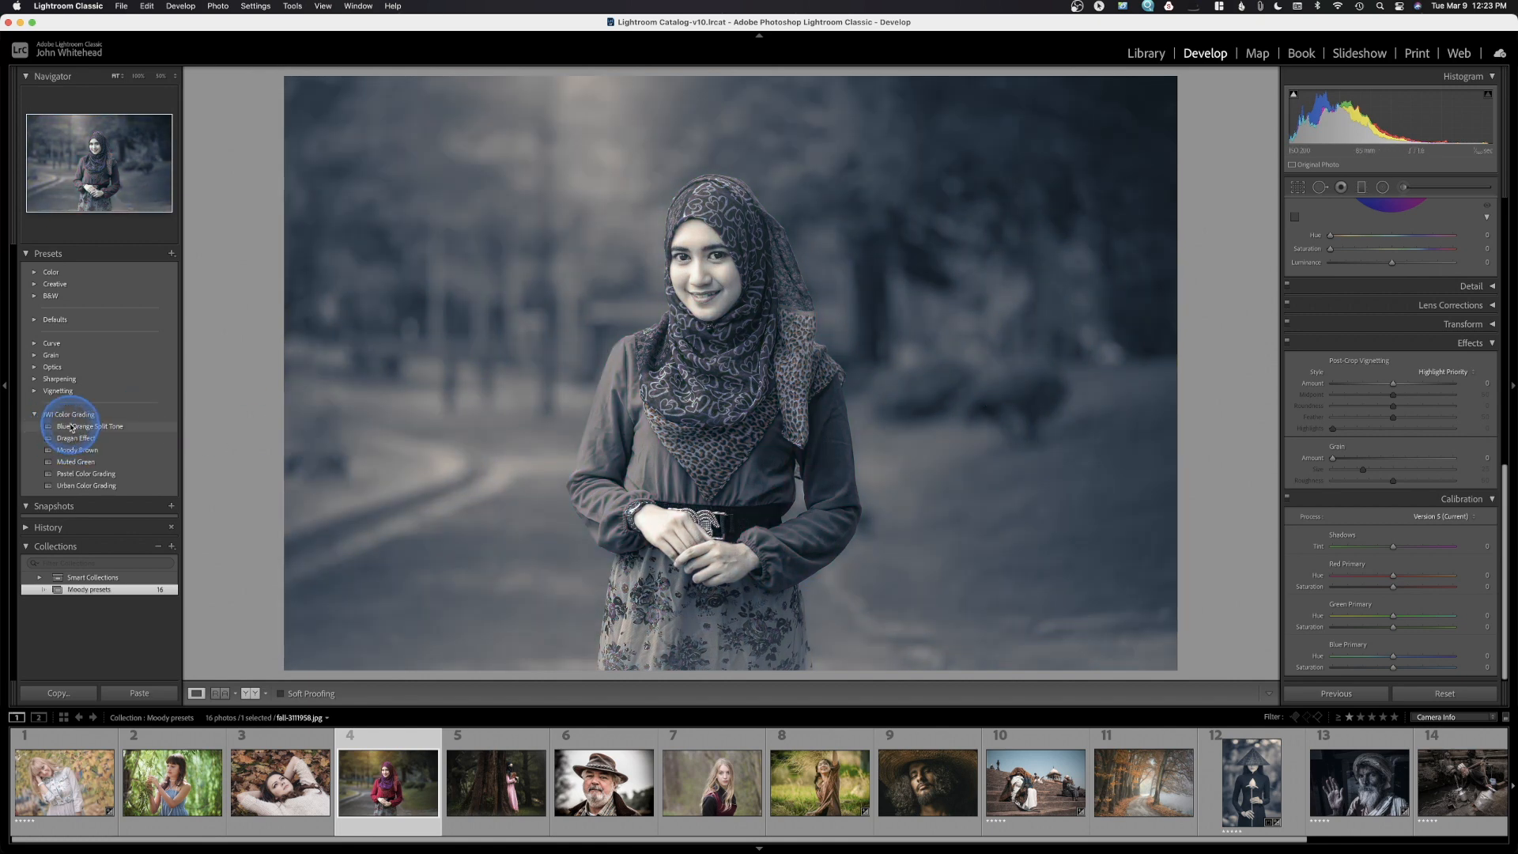
click(73, 436)
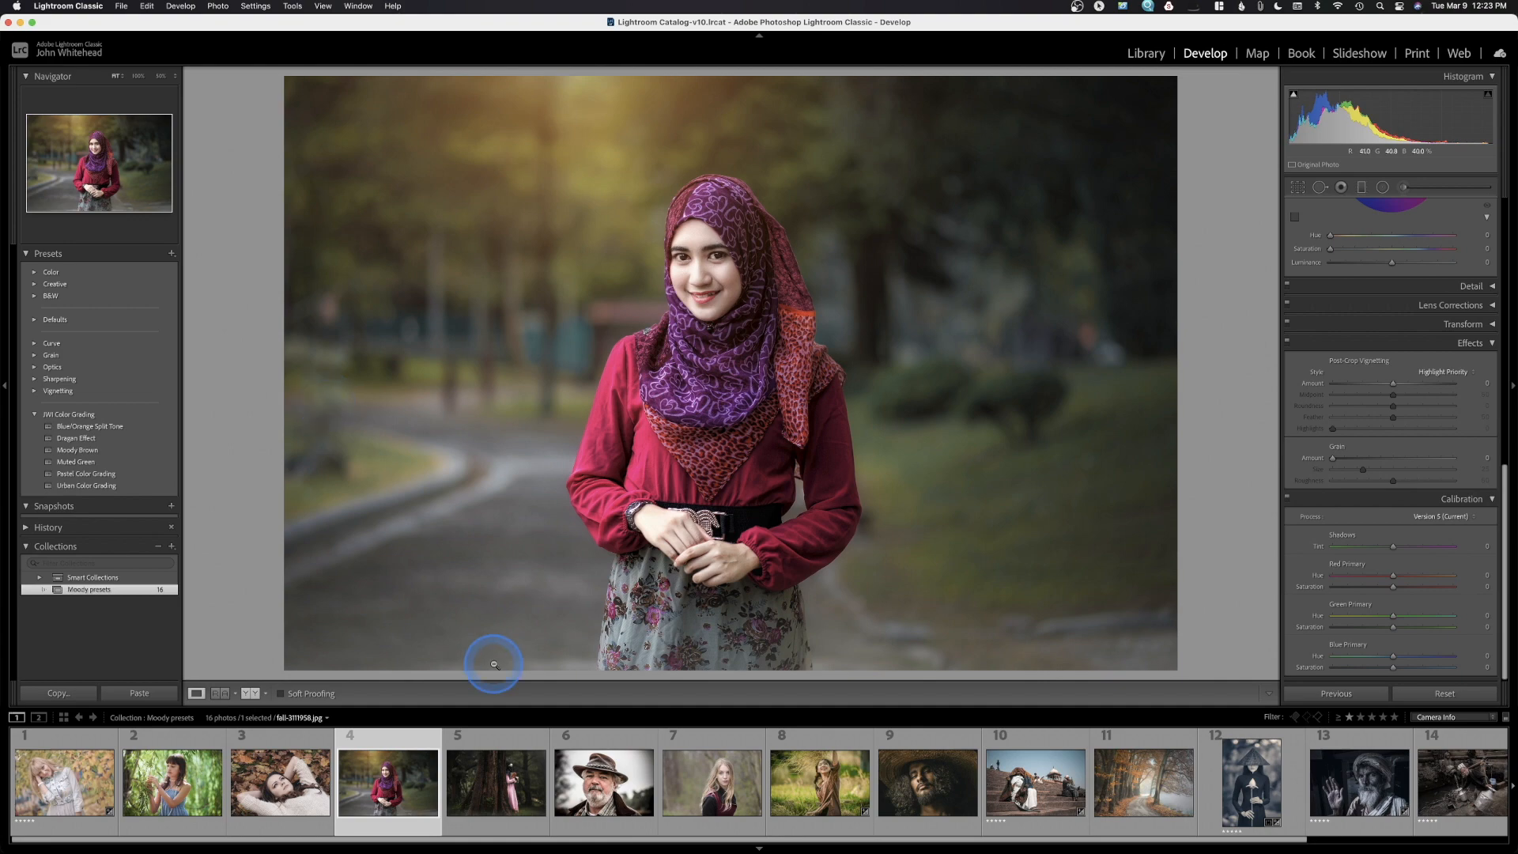
click(604, 793)
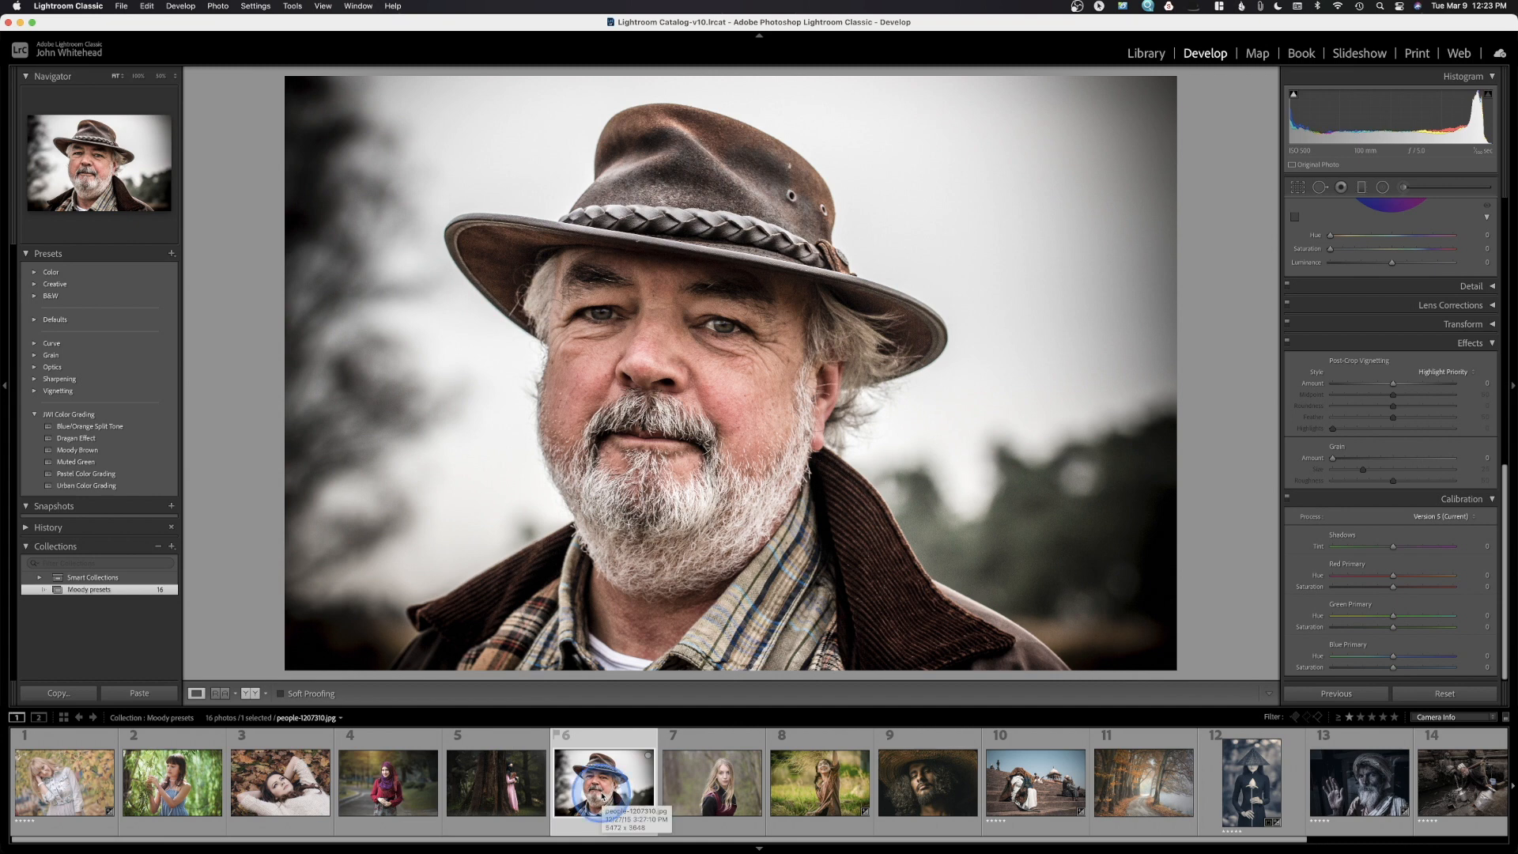
Apply Blue/Orange Split Tone, Dragan Effect, Moody Brown, Muted Green, Pastel and Urban Color Grading to the bearded man's portrait
click(49, 426)
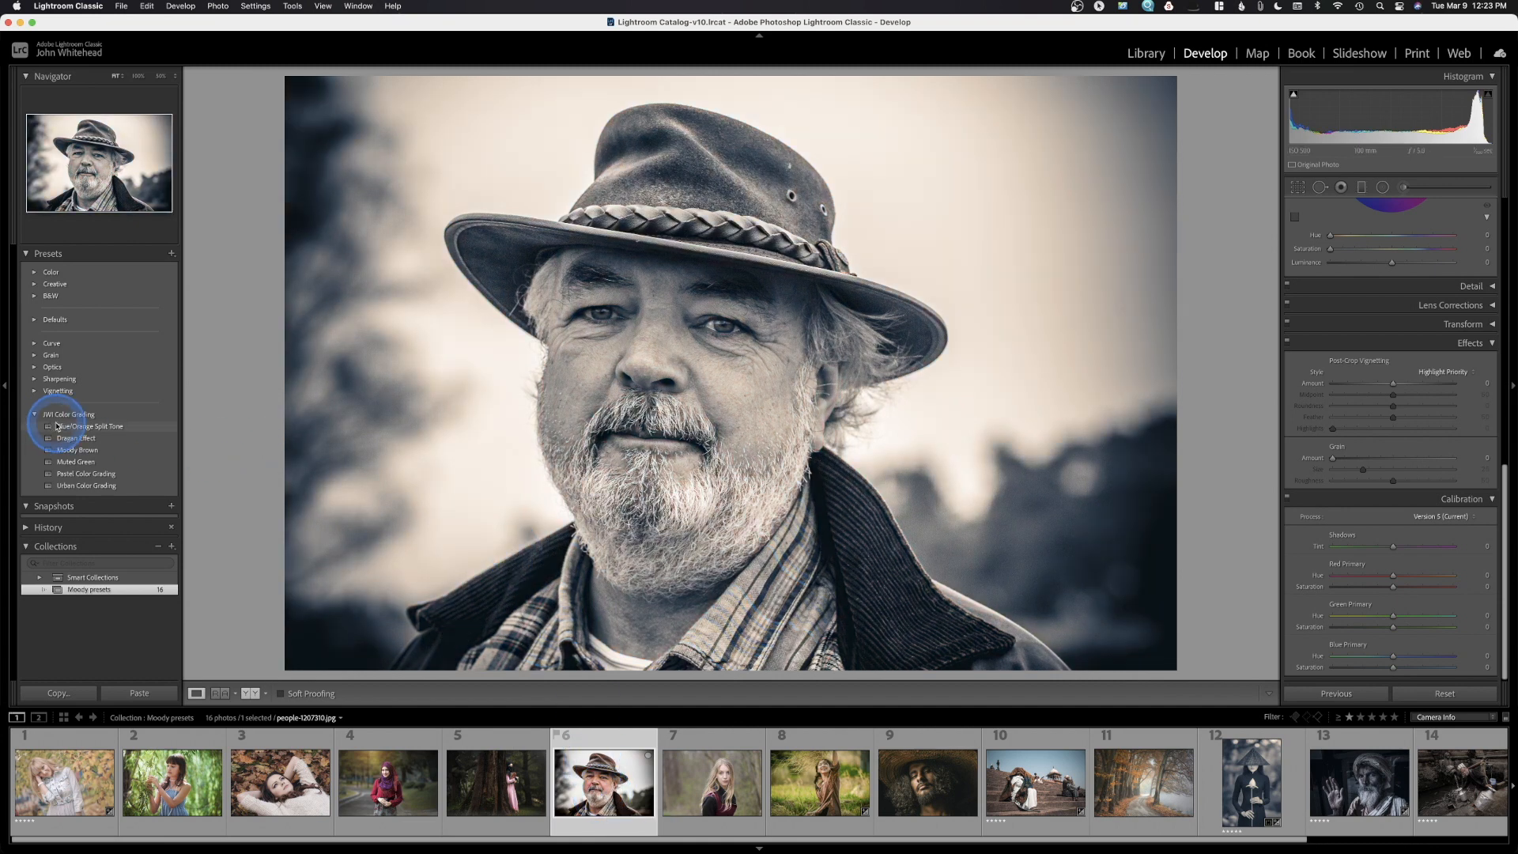
click(57, 427)
click(57, 427)
click(60, 439)
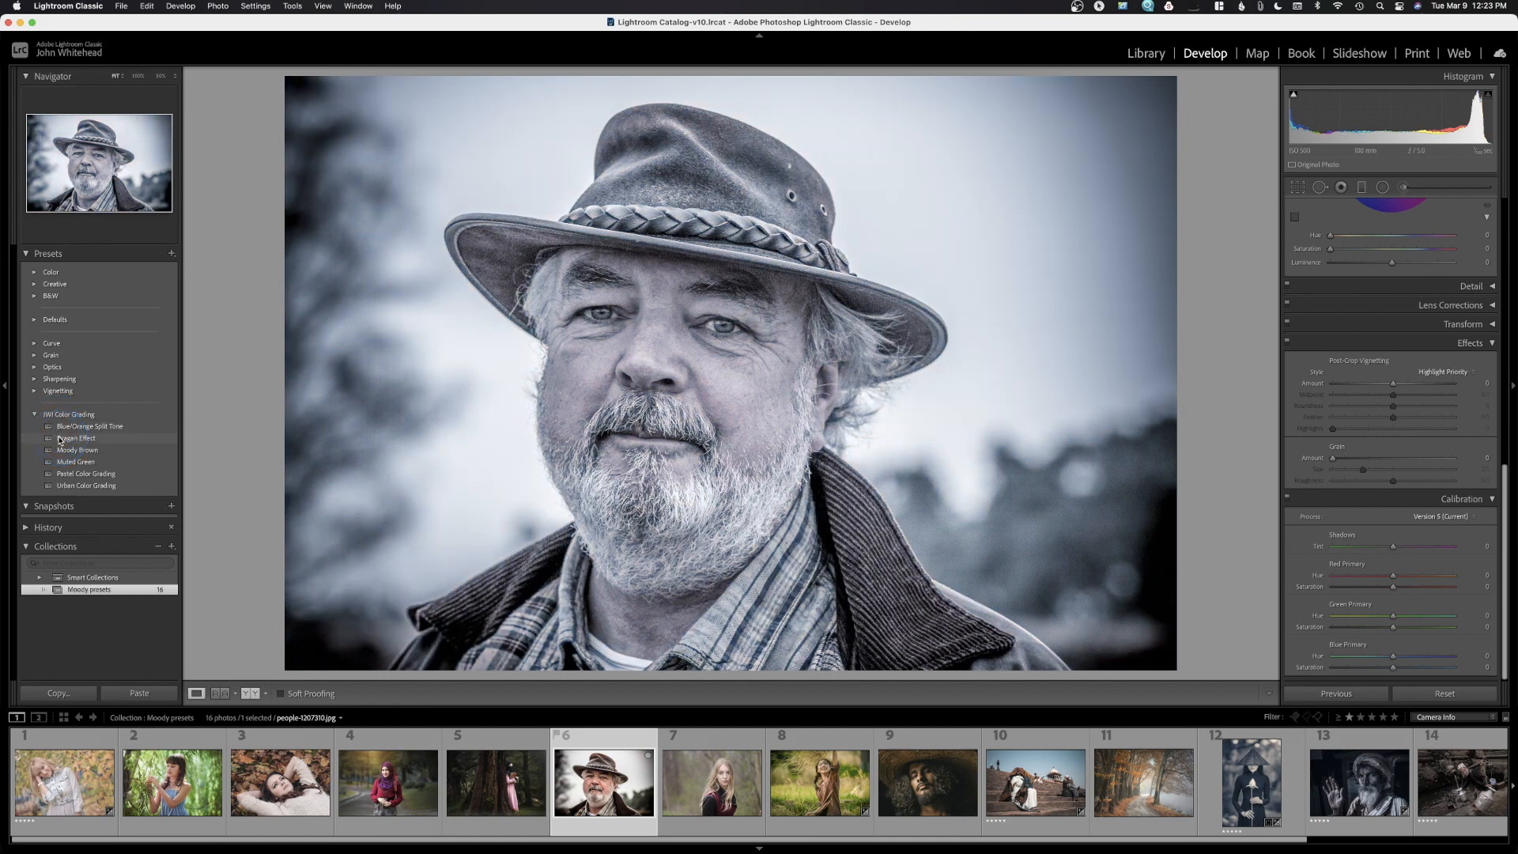
click(59, 439)
click(59, 440)
click(60, 440)
click(60, 440)
click(65, 451)
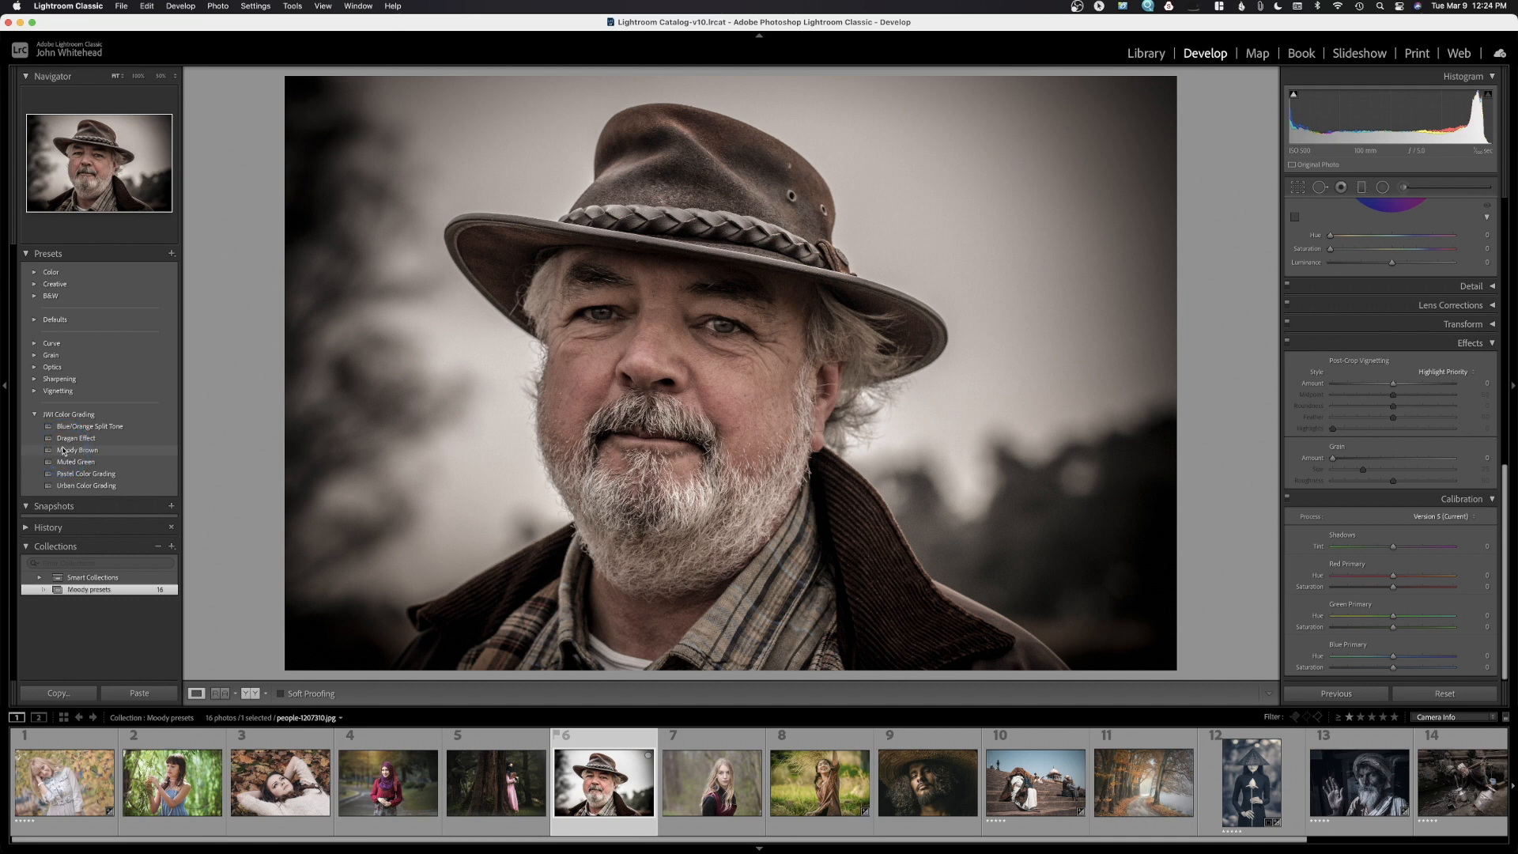
click(68, 462)
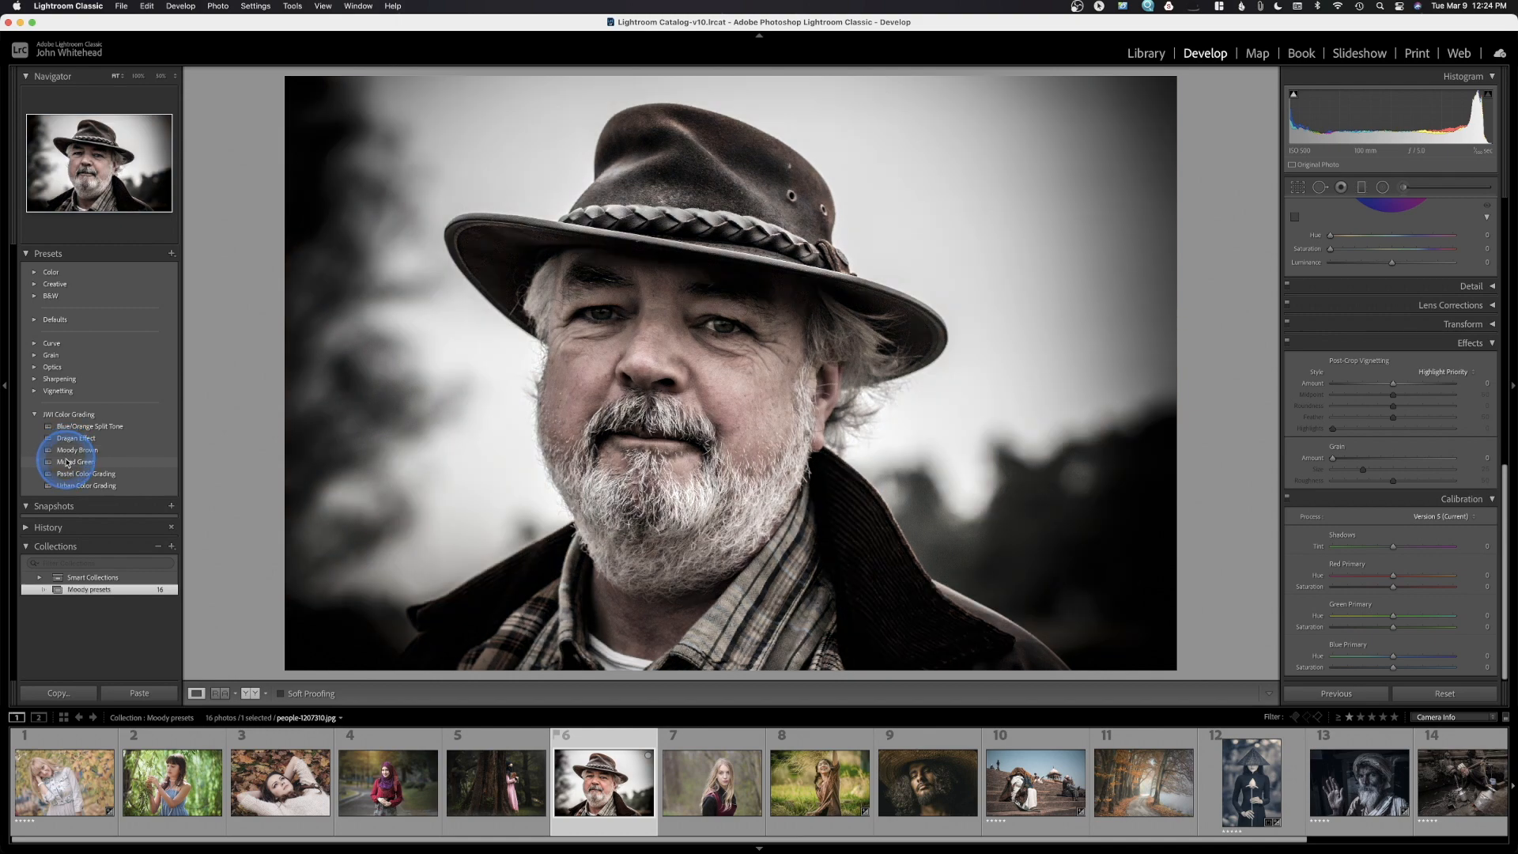
click(68, 475)
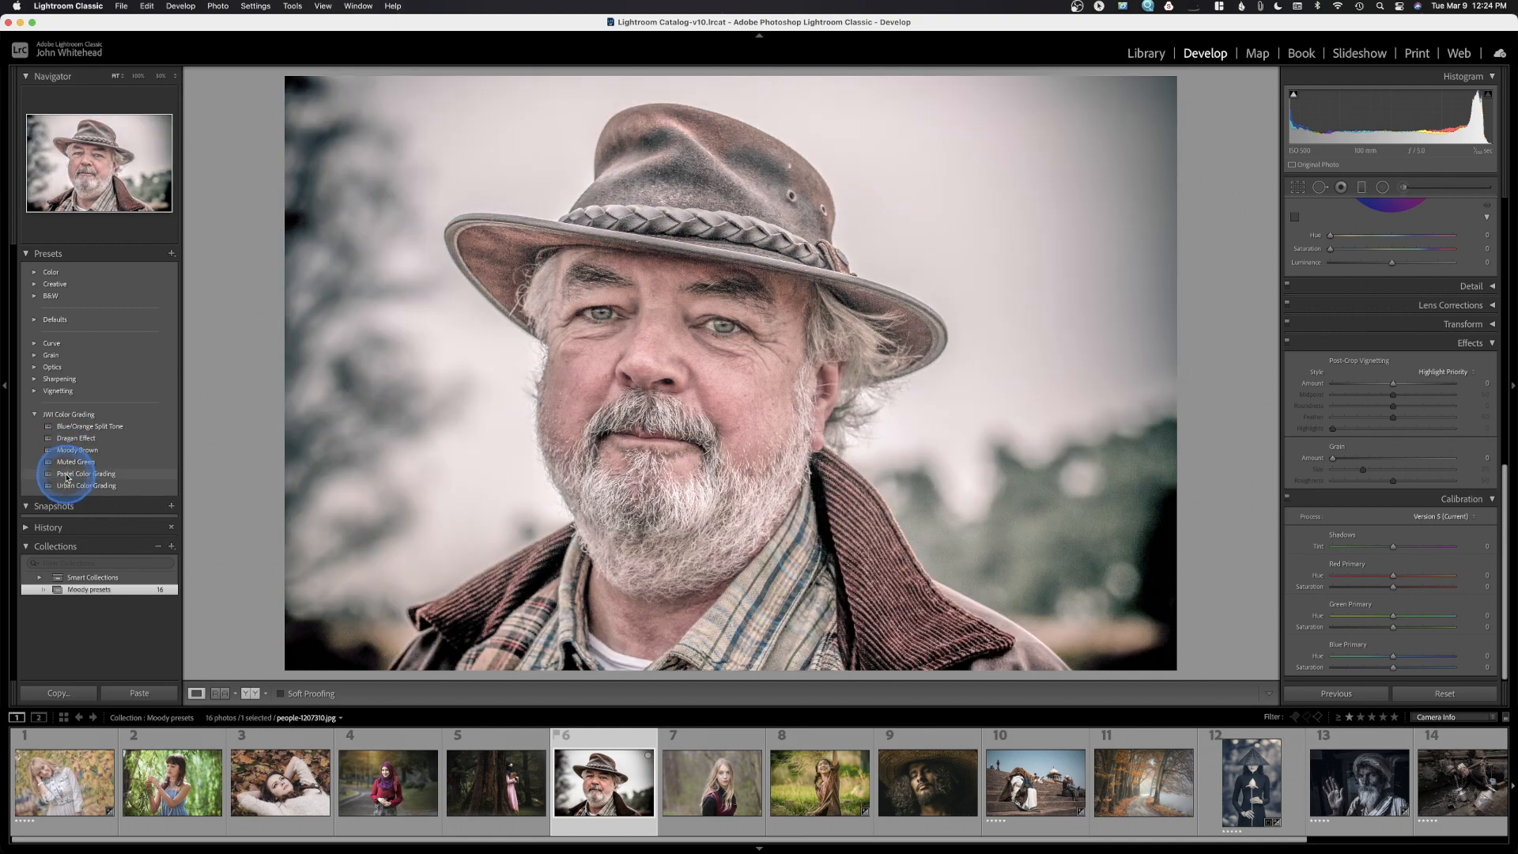
click(70, 486)
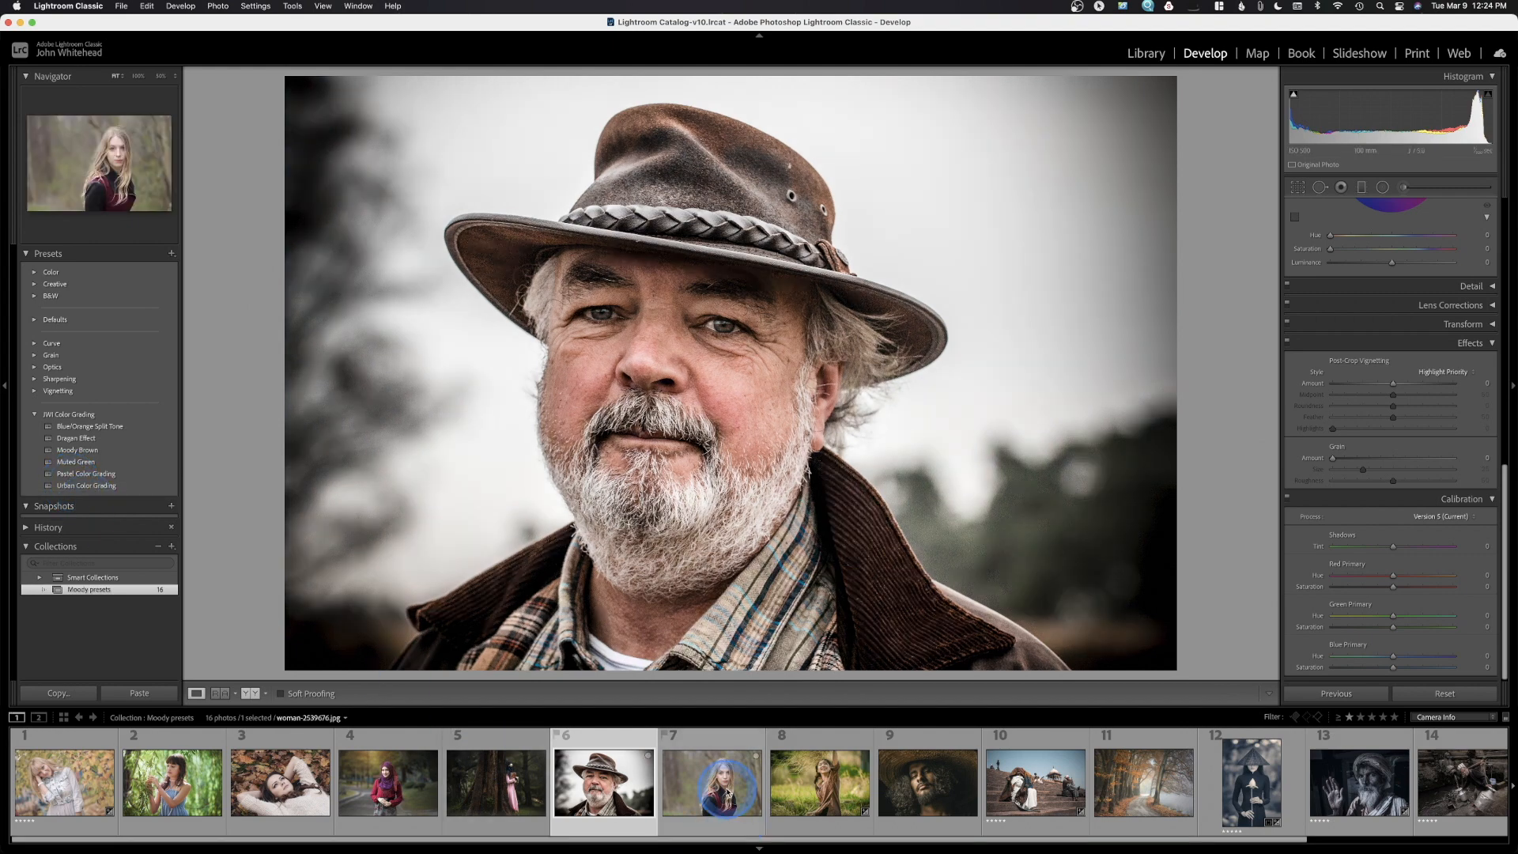
Open photo 7, the long-haired blonde woman in the woods
click(726, 788)
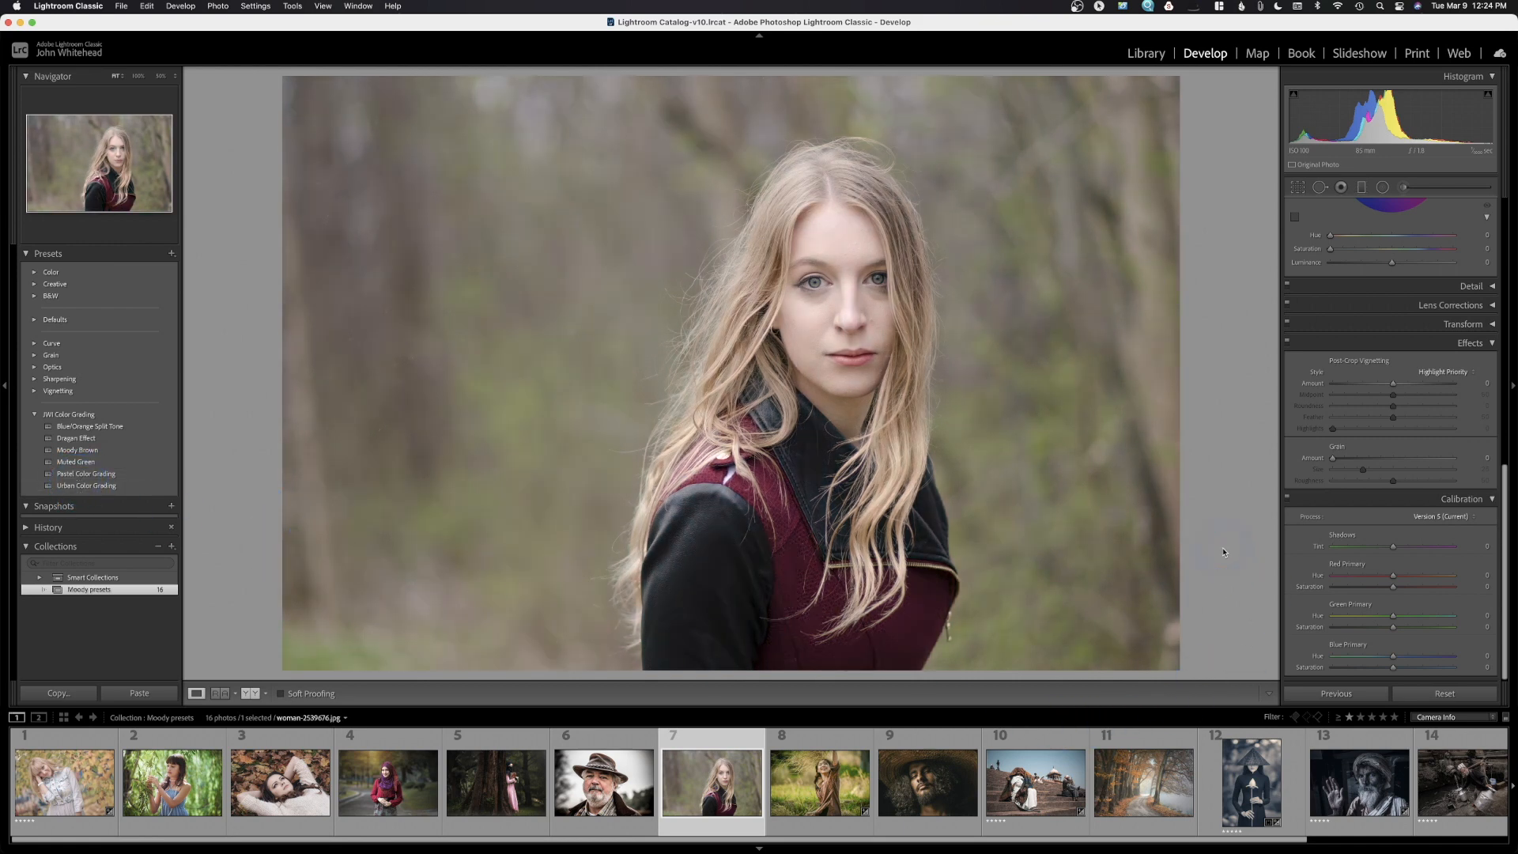
Open the autumn path photo, try Dragan Effect, Moody Brown, Muted Green and Pastel, then apply Urban Color Grading
click(1129, 785)
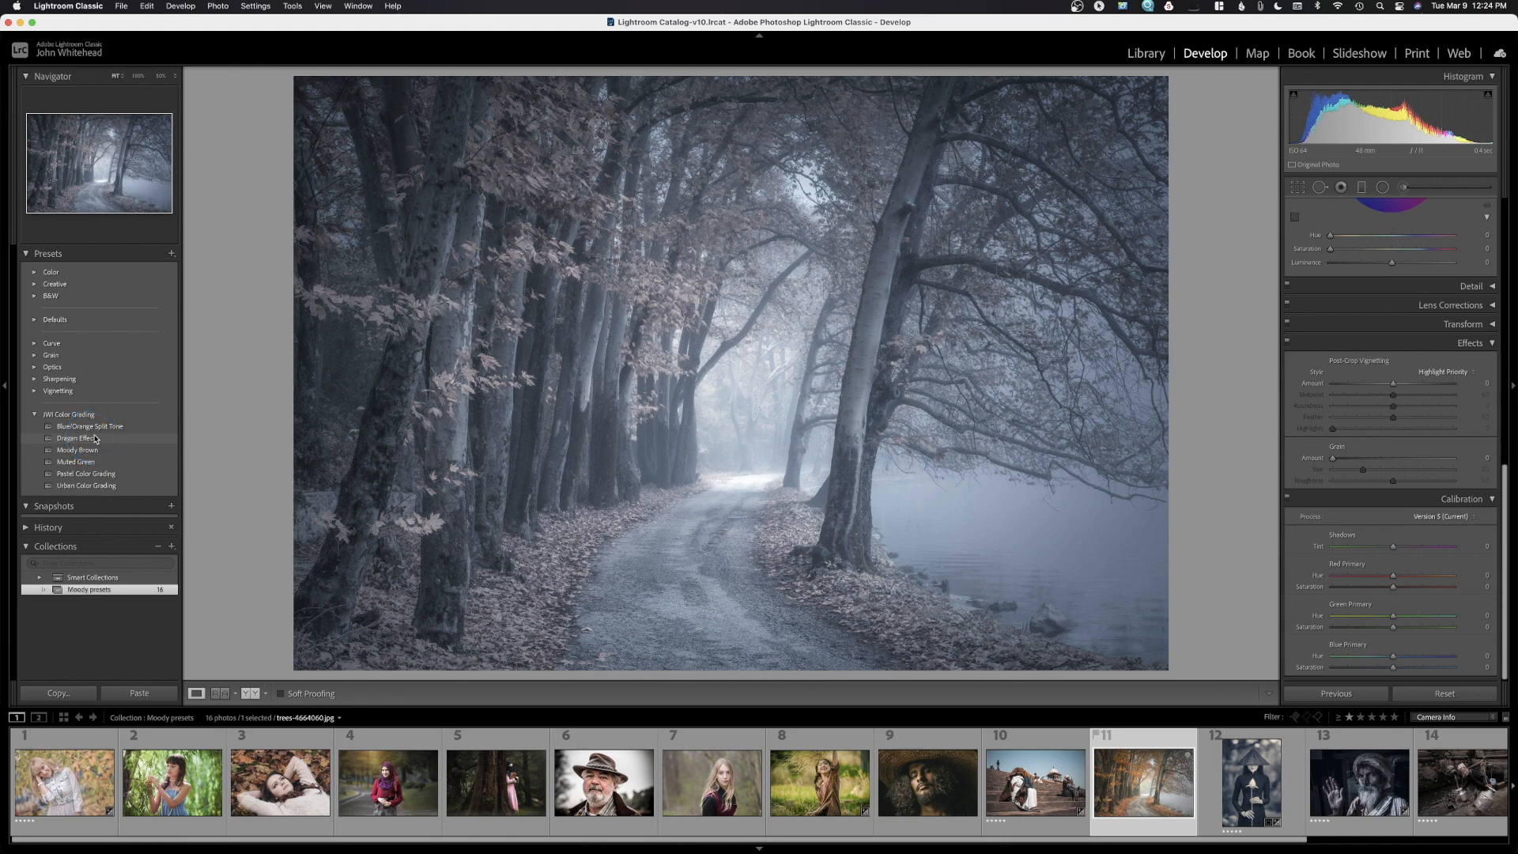
click(95, 439)
click(84, 455)
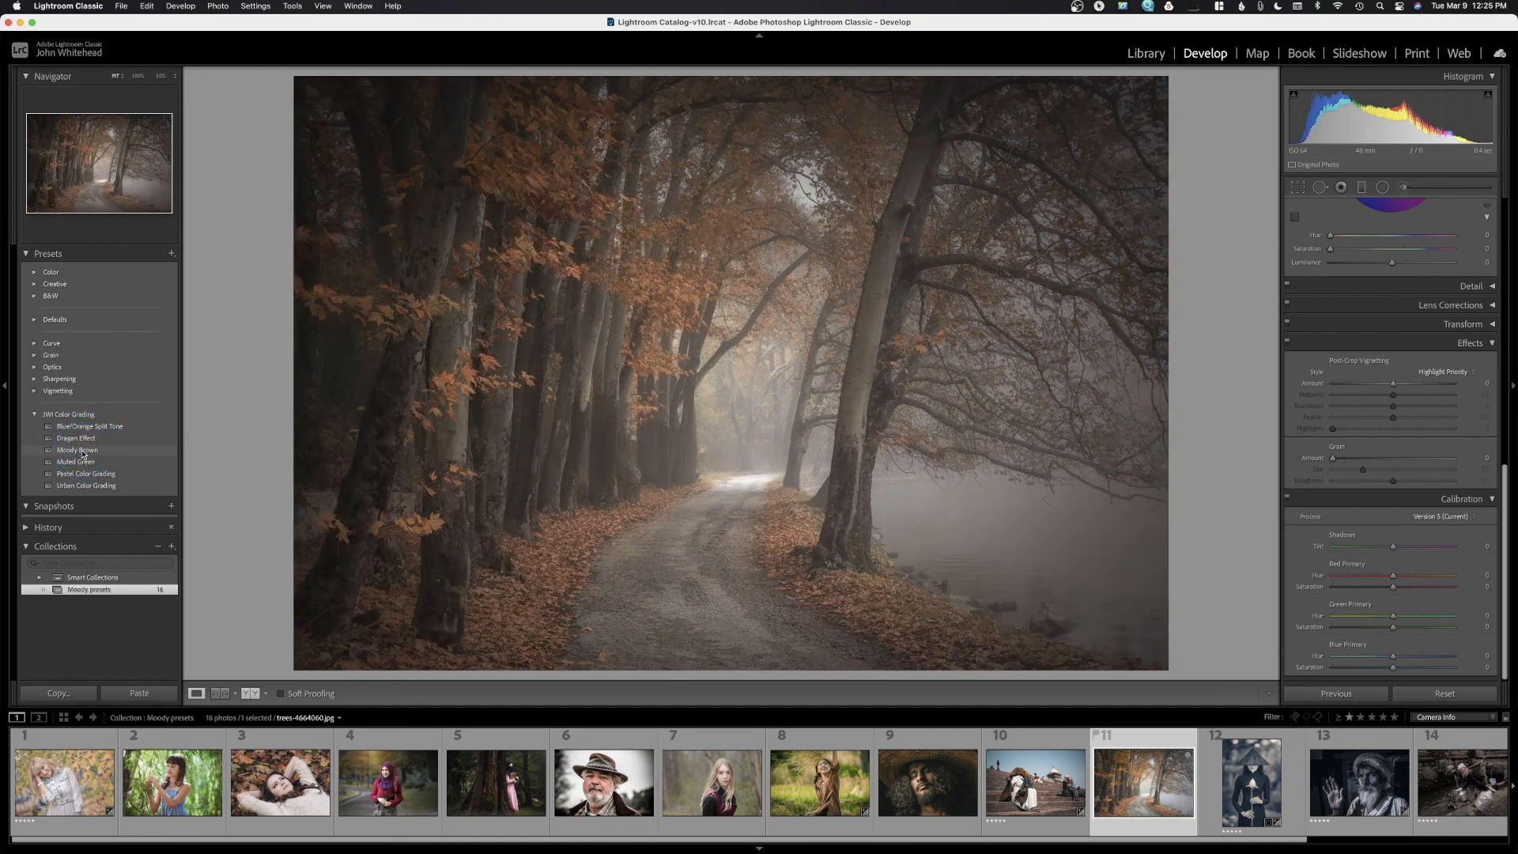
click(83, 462)
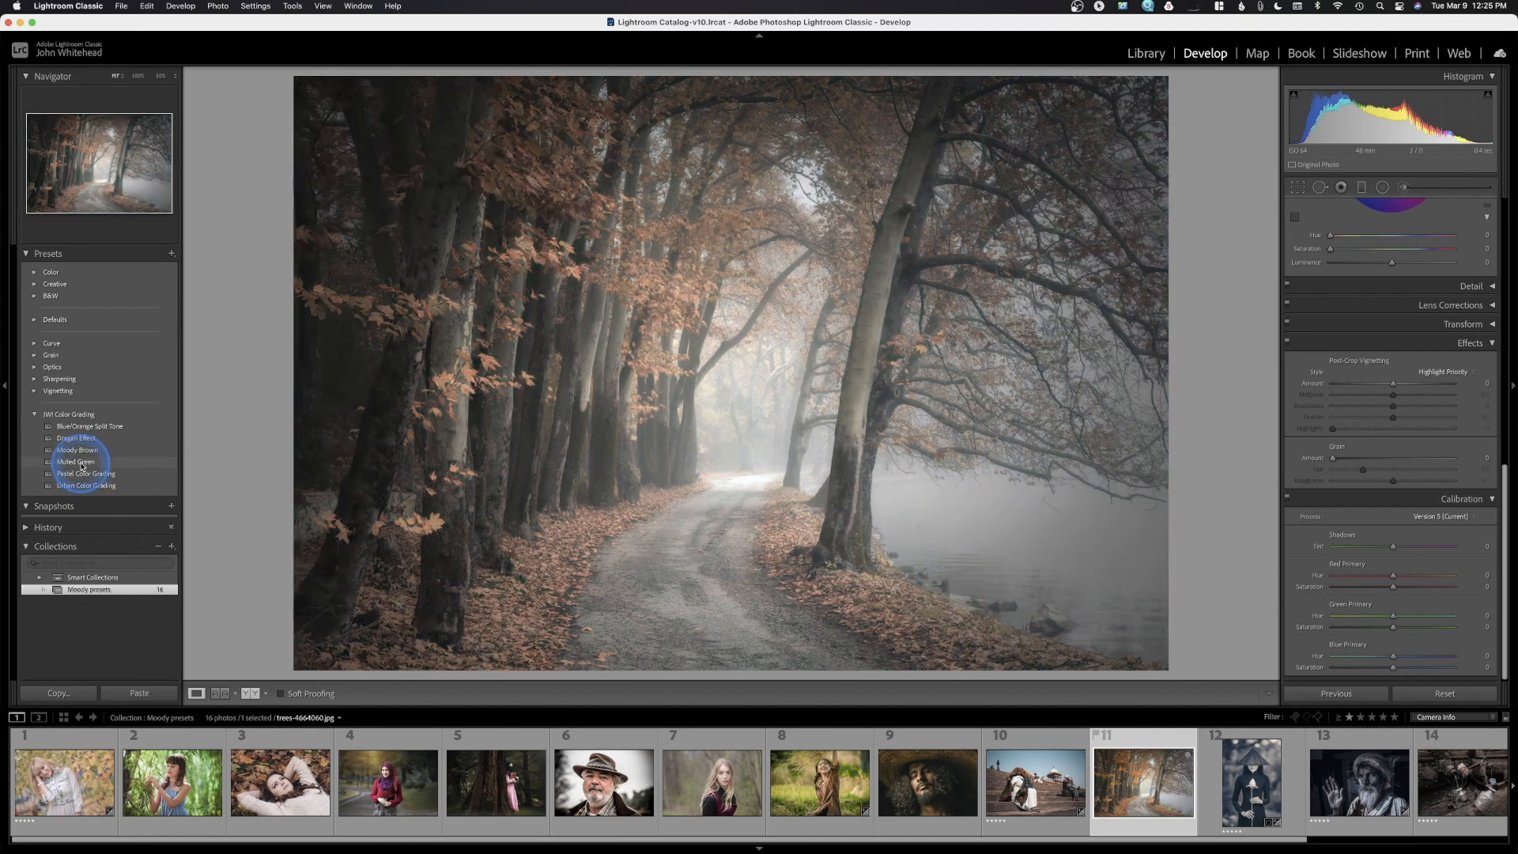
click(86, 474)
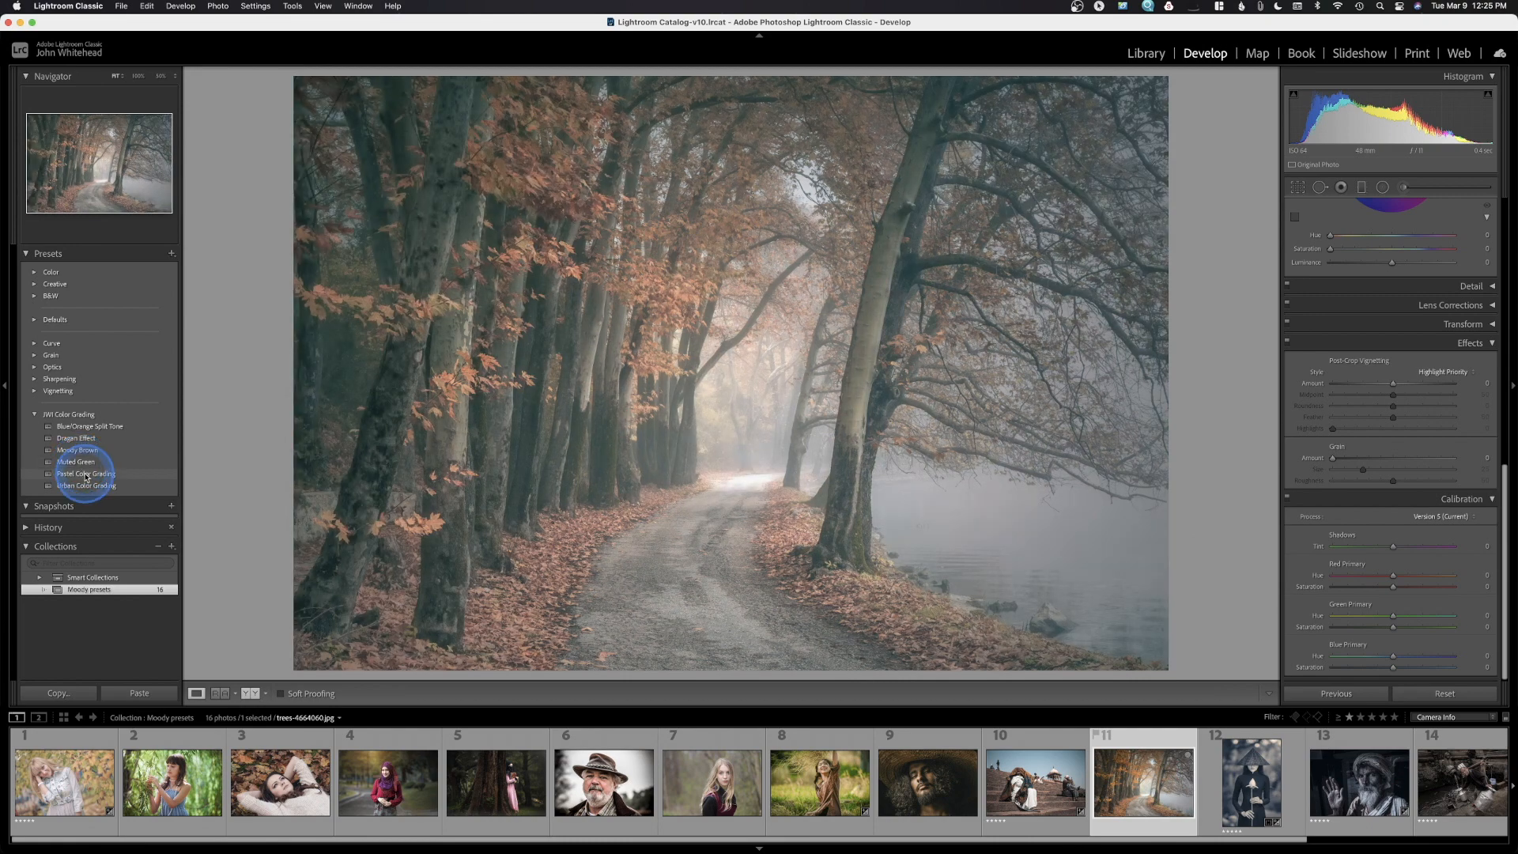
click(86, 485)
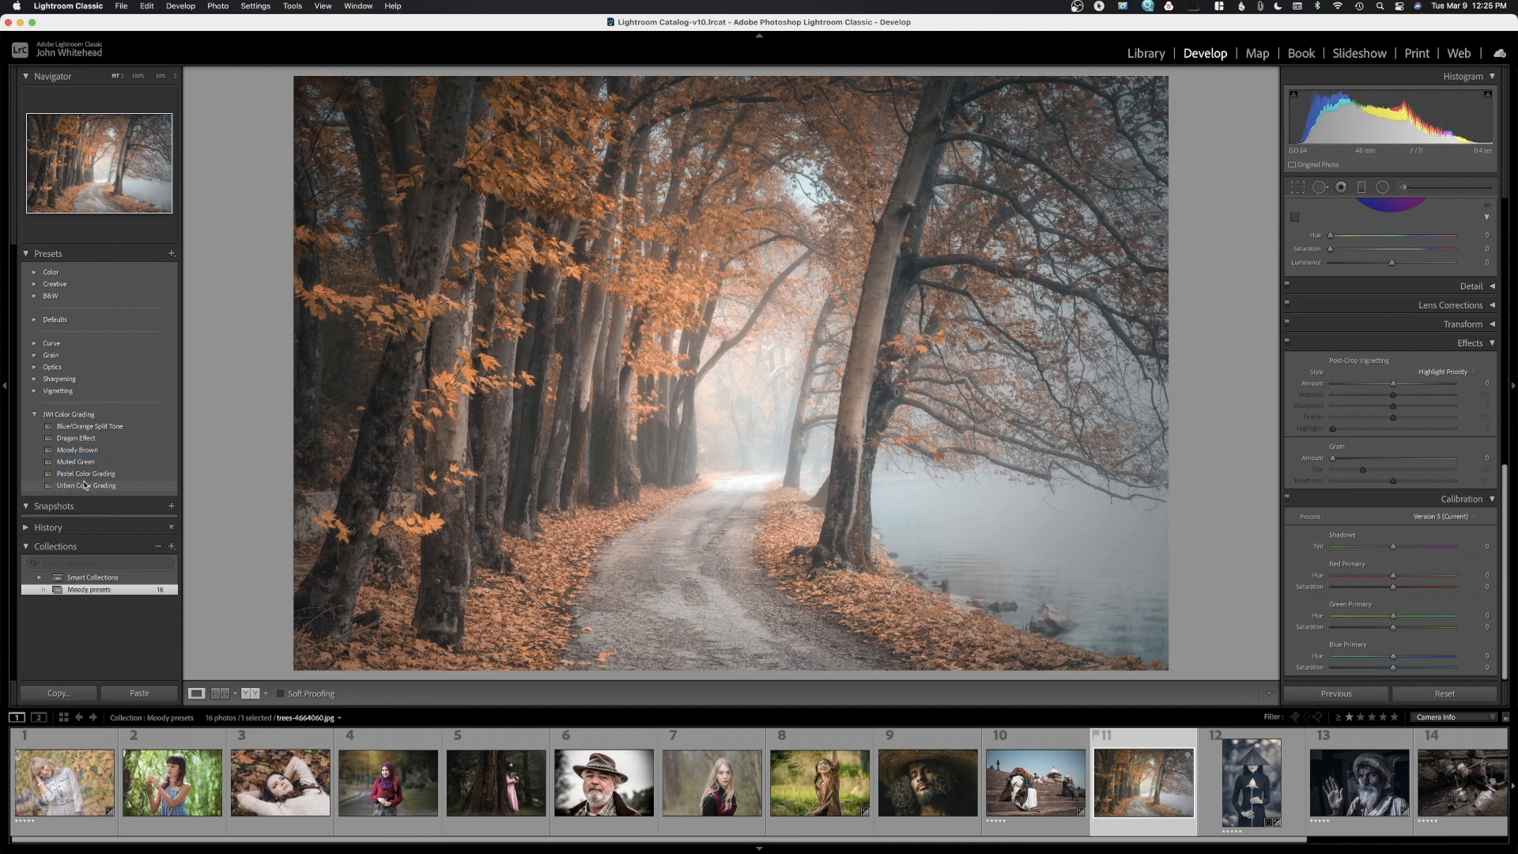
click(85, 485)
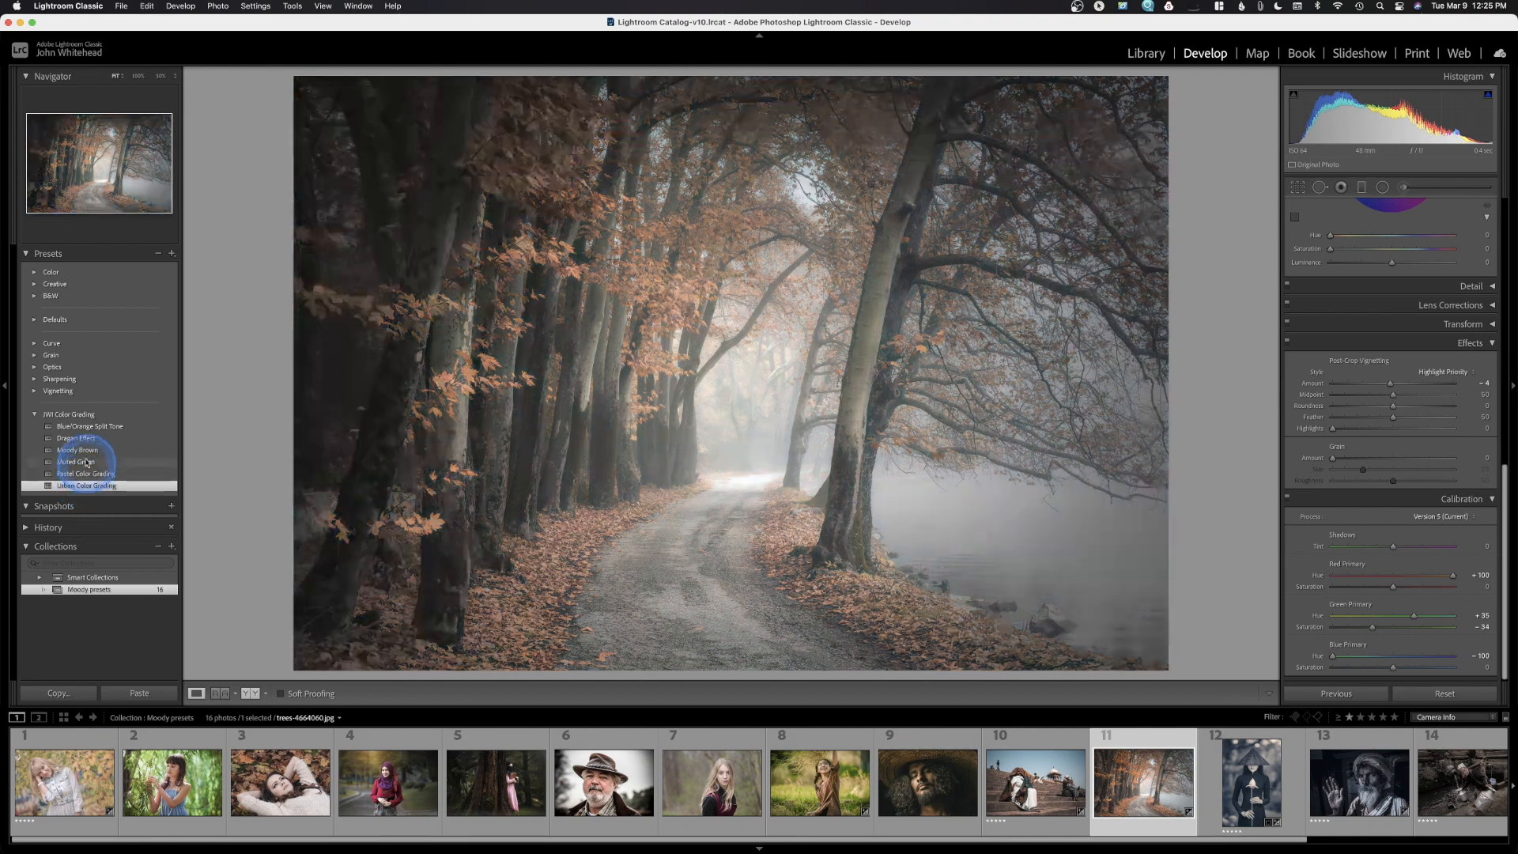
click(76, 427)
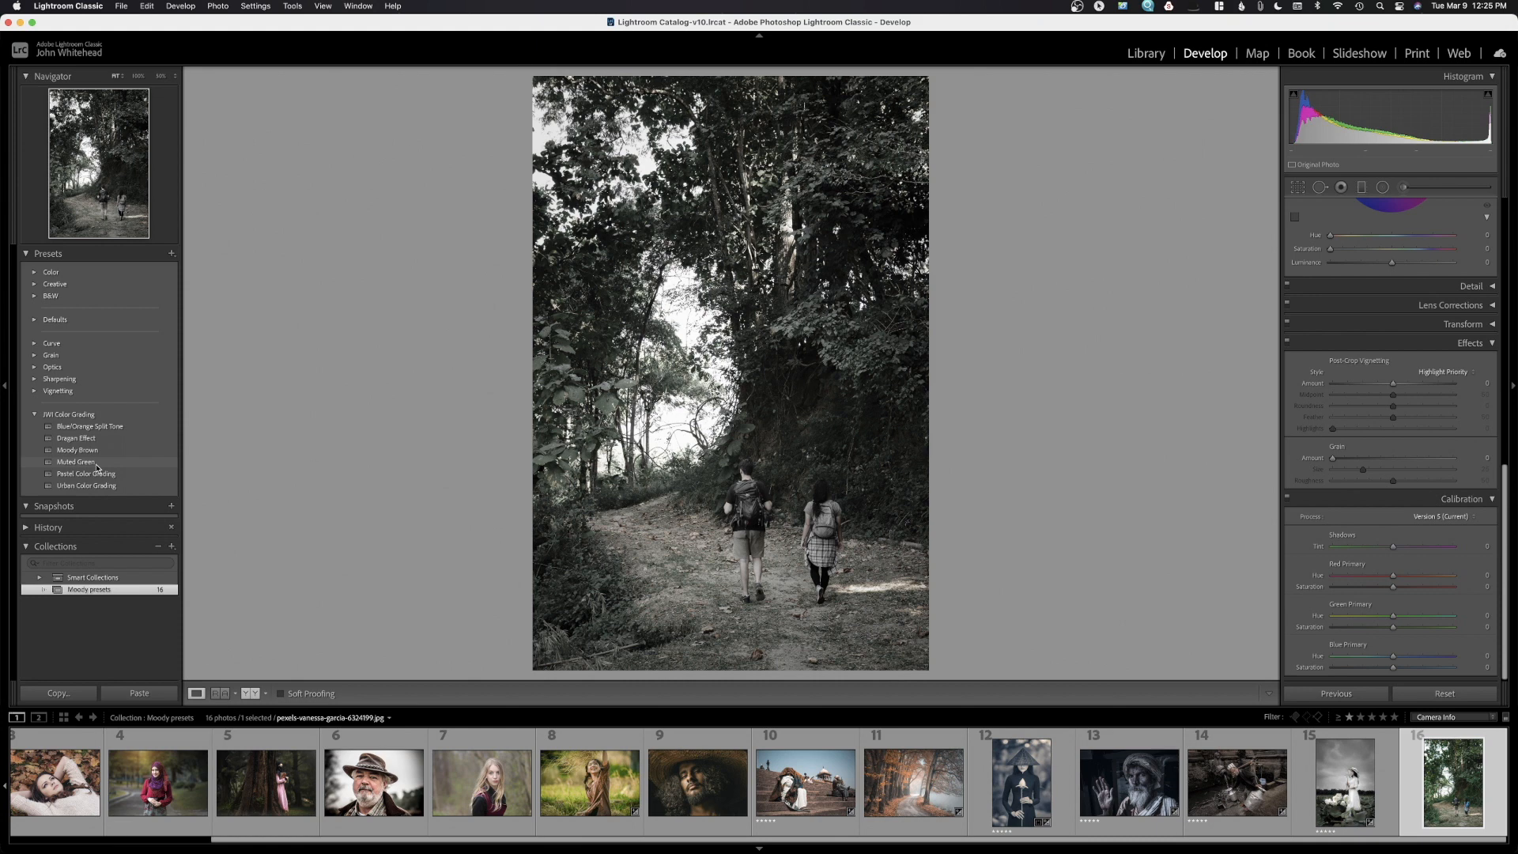
Apply Muted Green to the hikers photo and nudge Exposure slightly higher
click(98, 467)
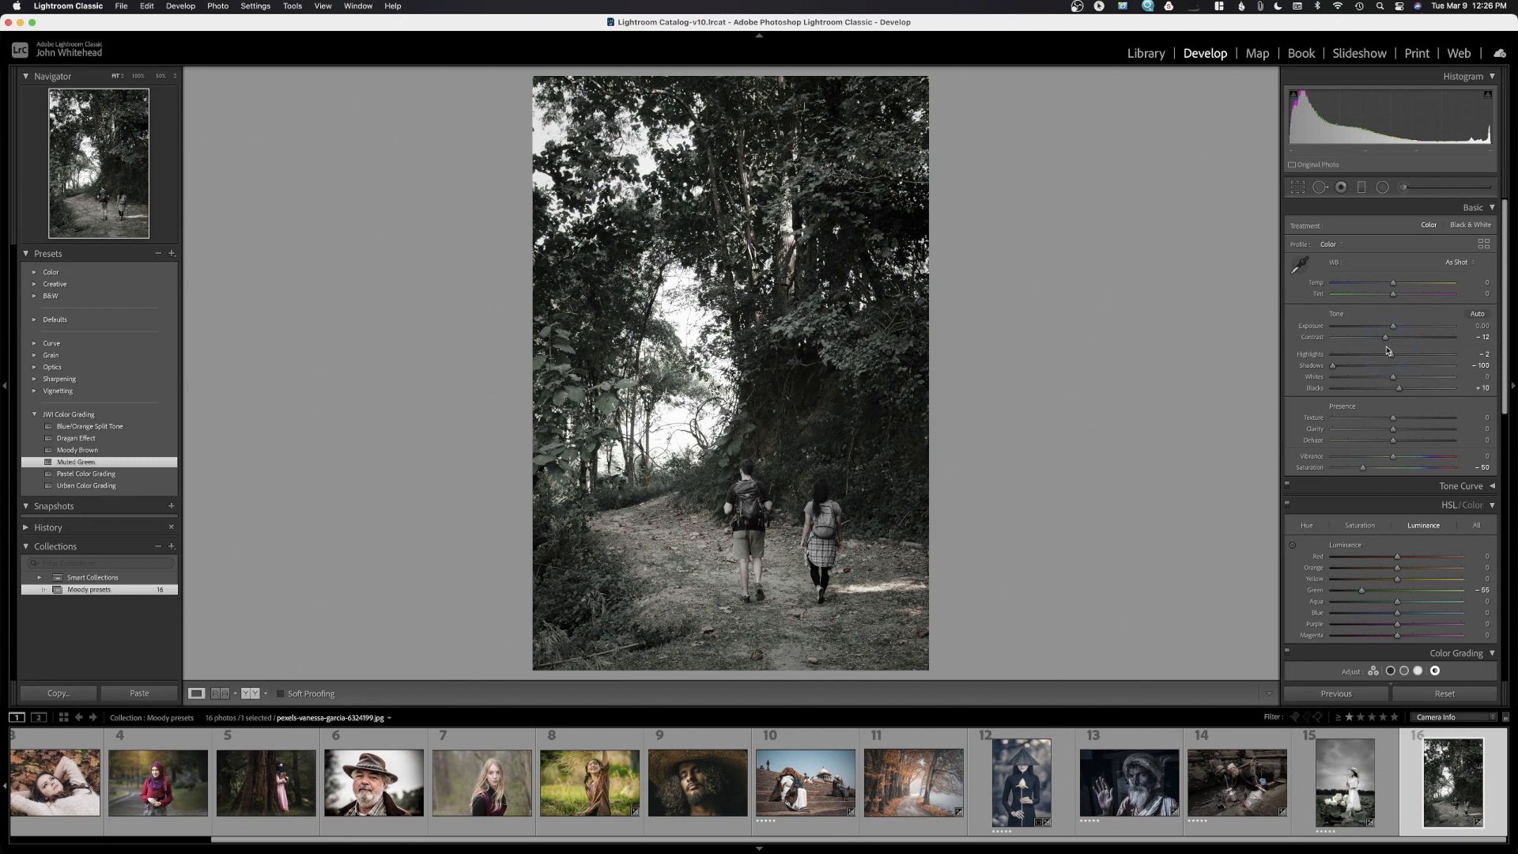
drag(1393, 329, 1396, 330)
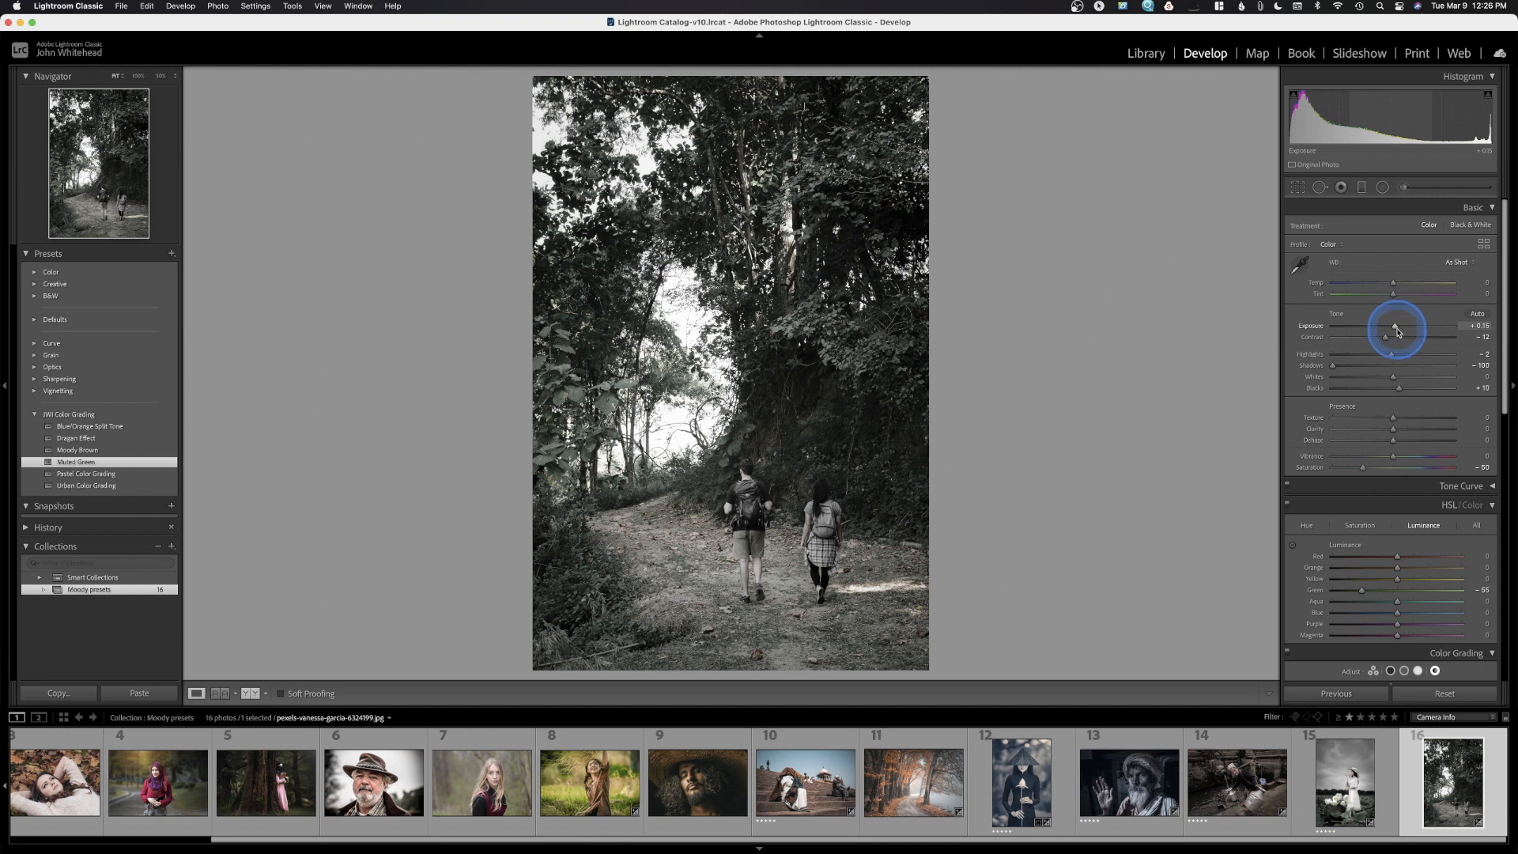